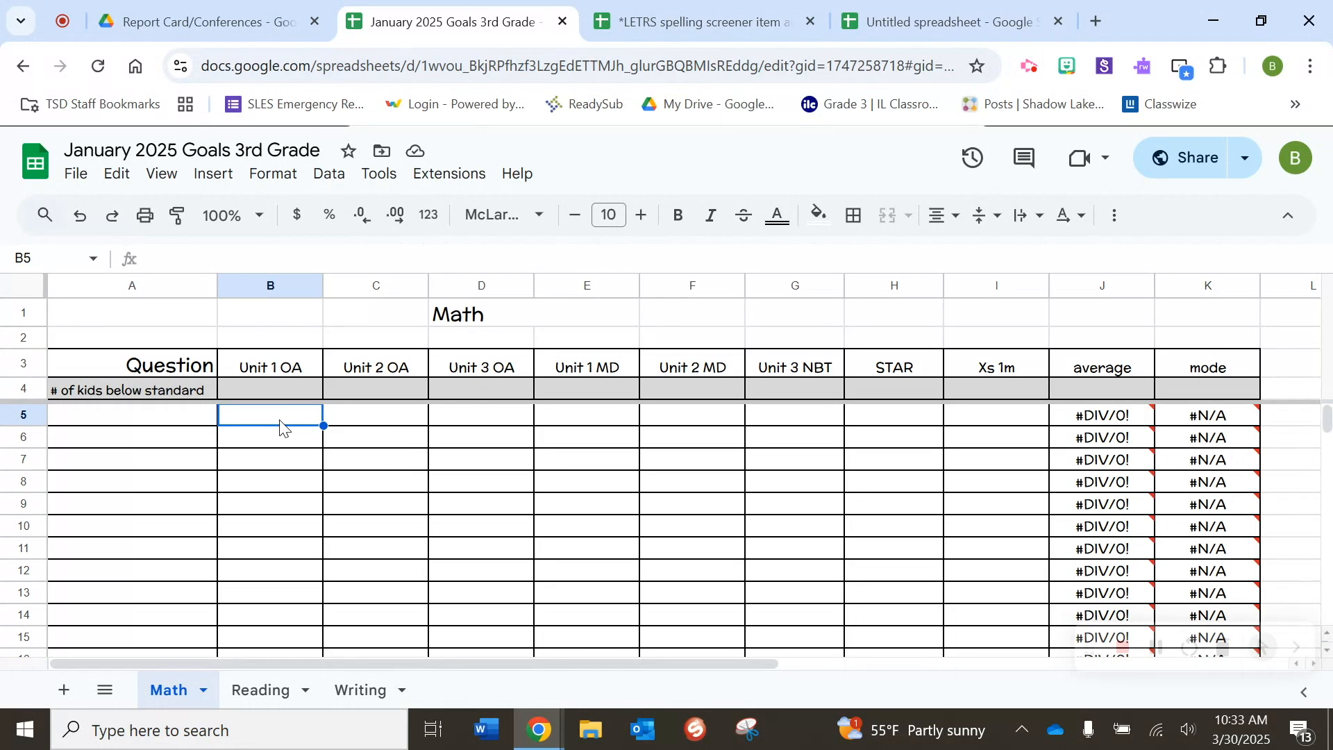
Step: Enter the scores 1, 2, 2, 3 and 3 in cells B5 to F5 of the Math sheet
type("1")
left_click(369, 425)
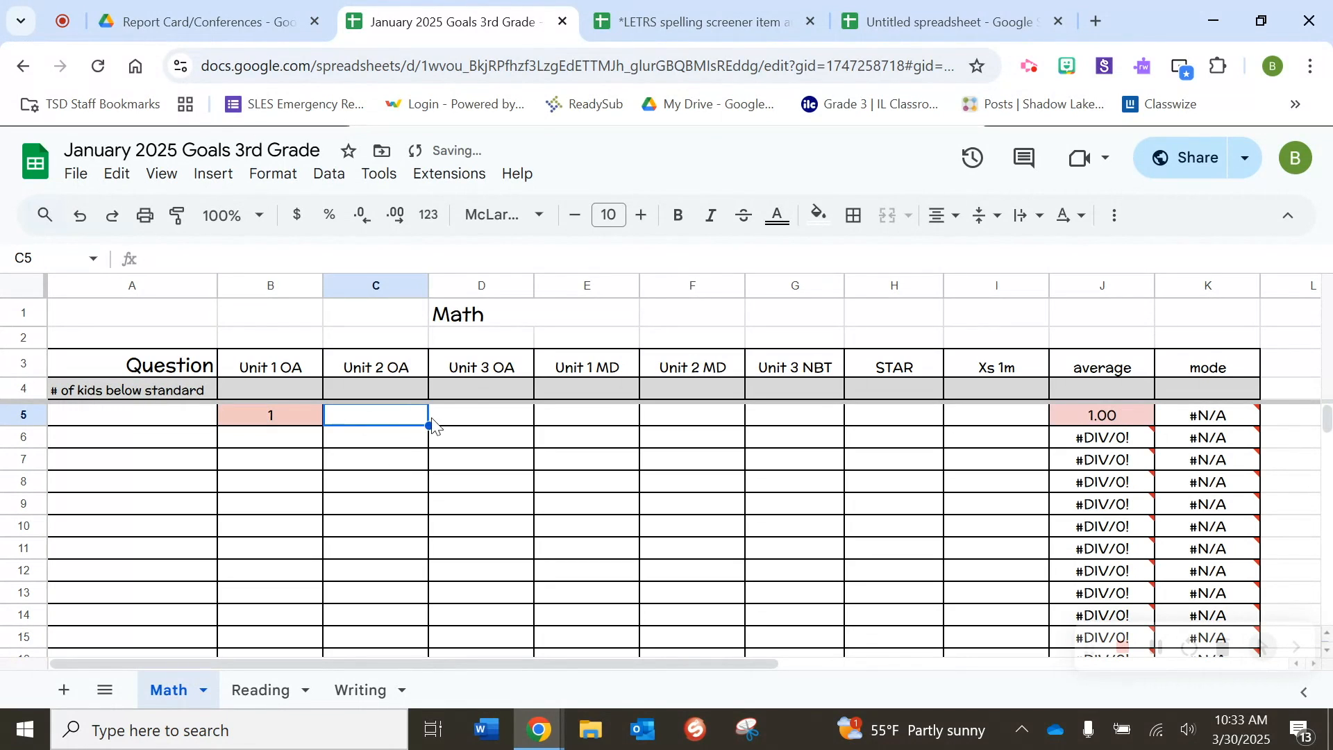
type("2")
left_click(492, 426)
type("2")
left_click(586, 425)
type("3")
left_click(702, 426)
type("3")
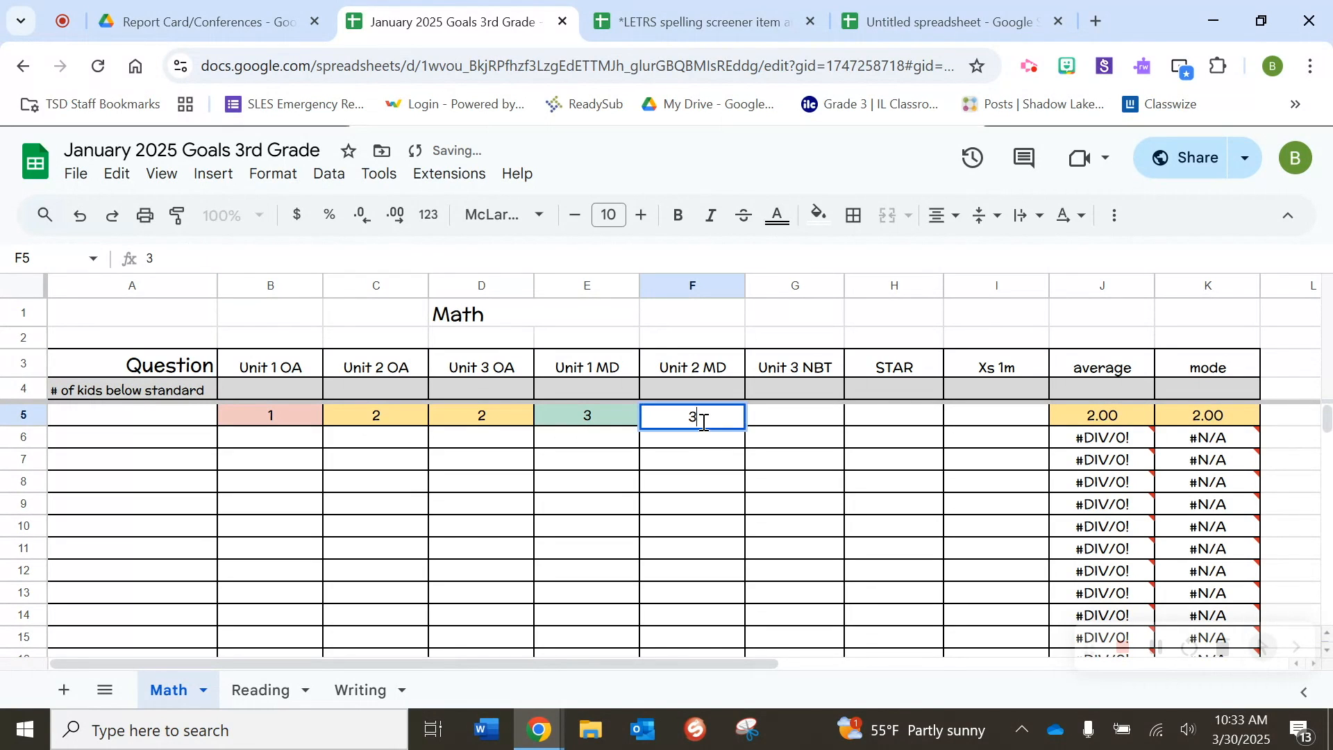
left_click(795, 425)
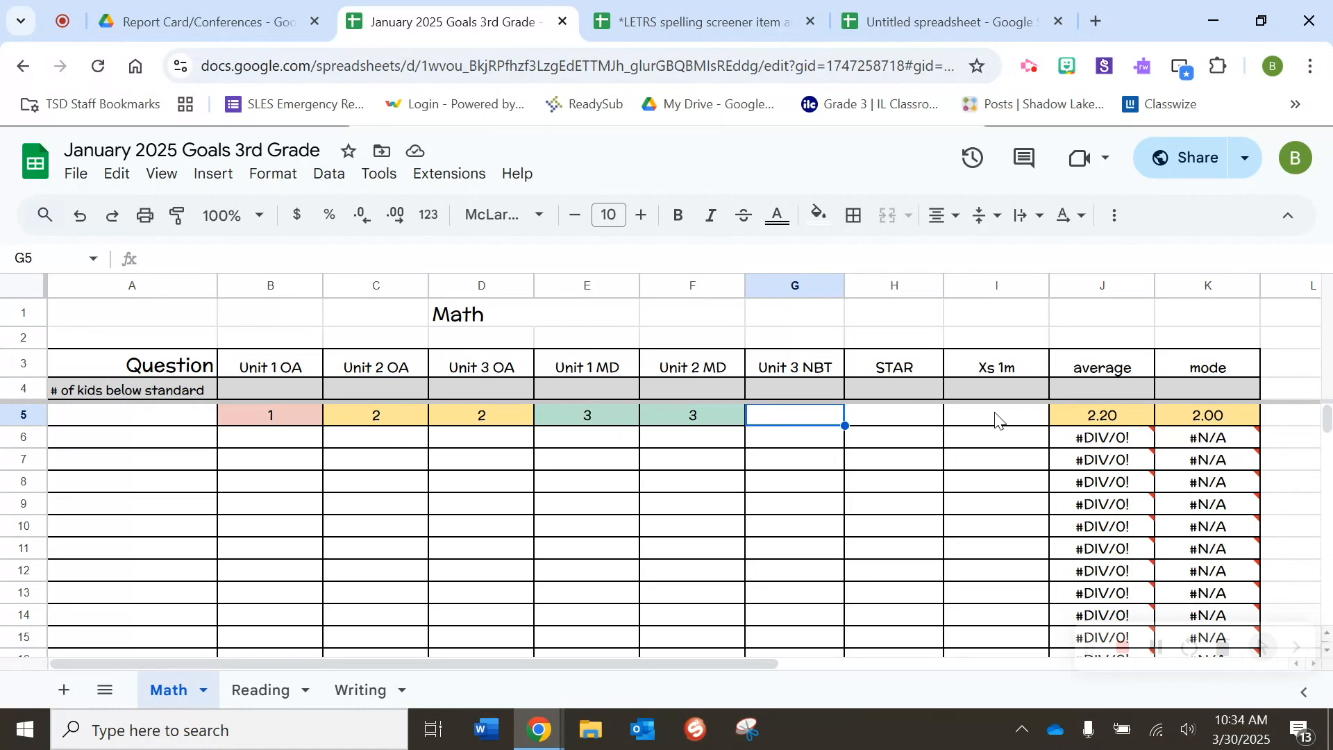
Step: Switch to the untitled spreadsheet and rename it "March 2025"
left_click(951, 18)
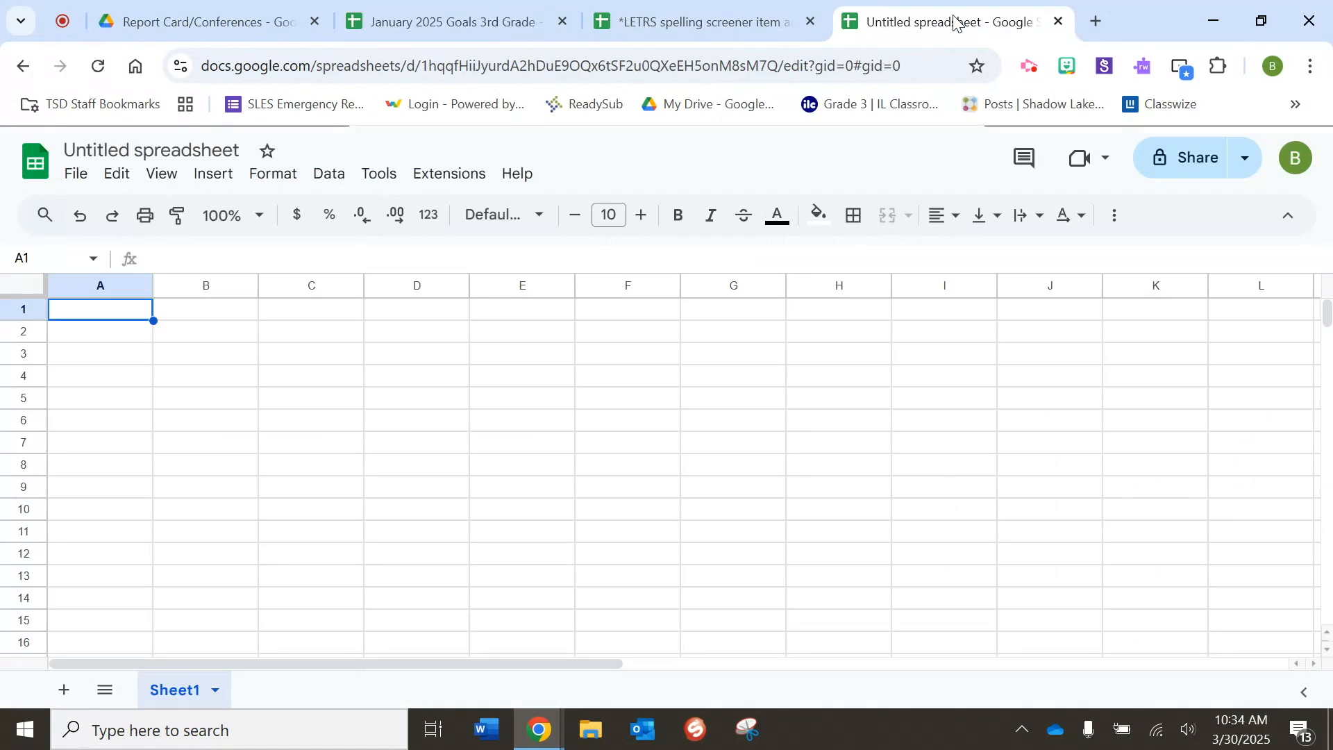
left_click(109, 148)
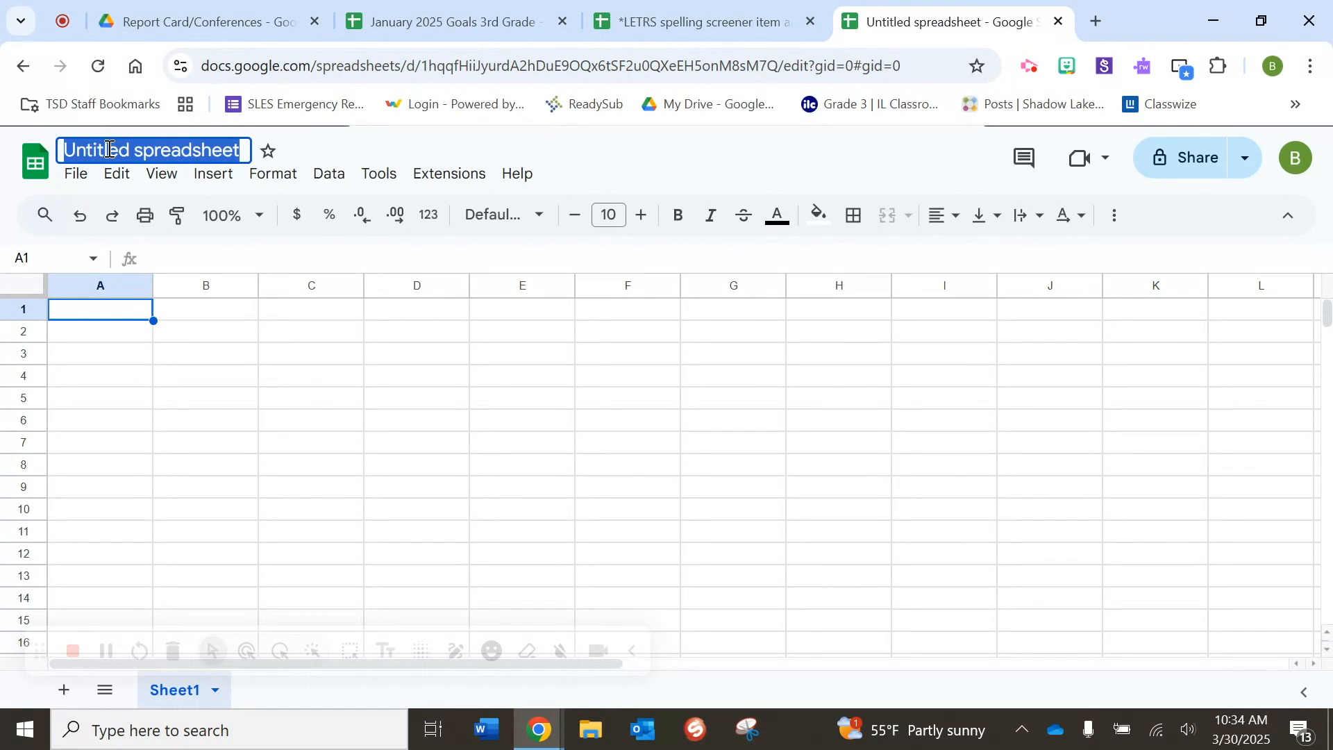
type("March ")
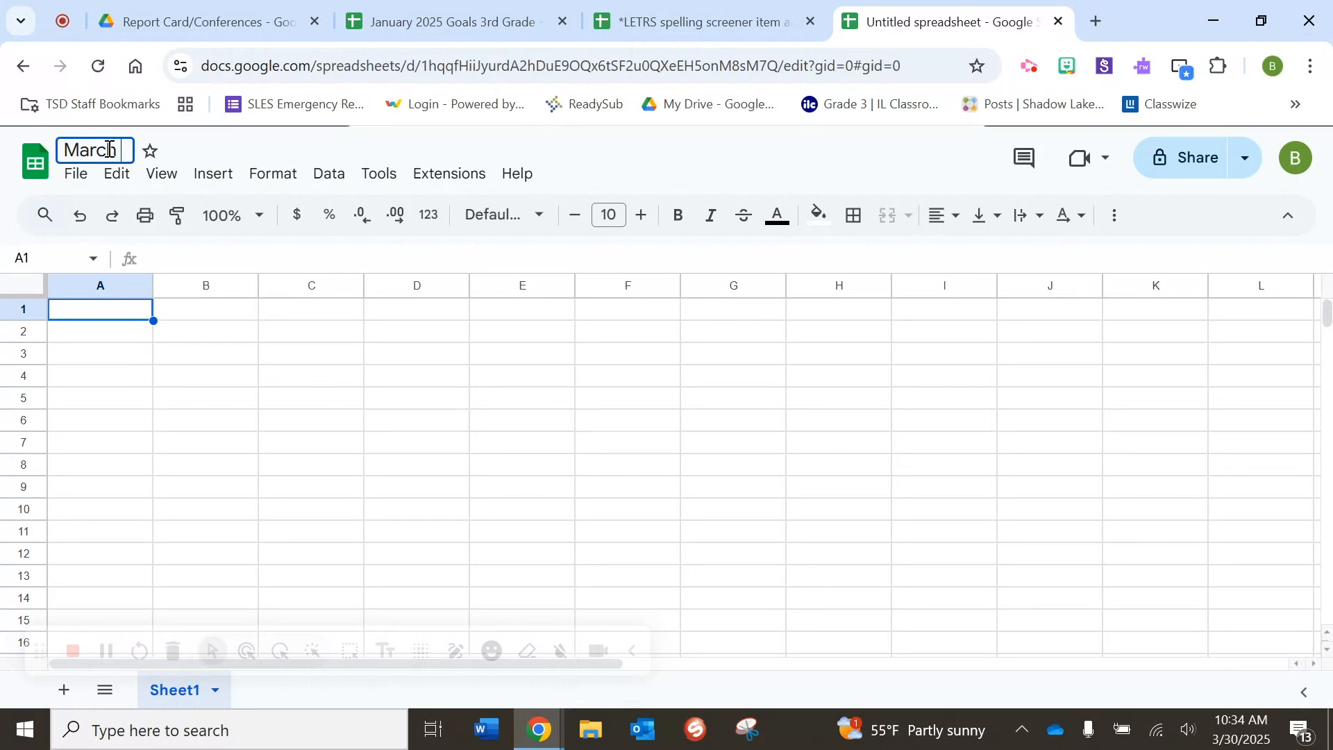
type("2025")
key("Return")
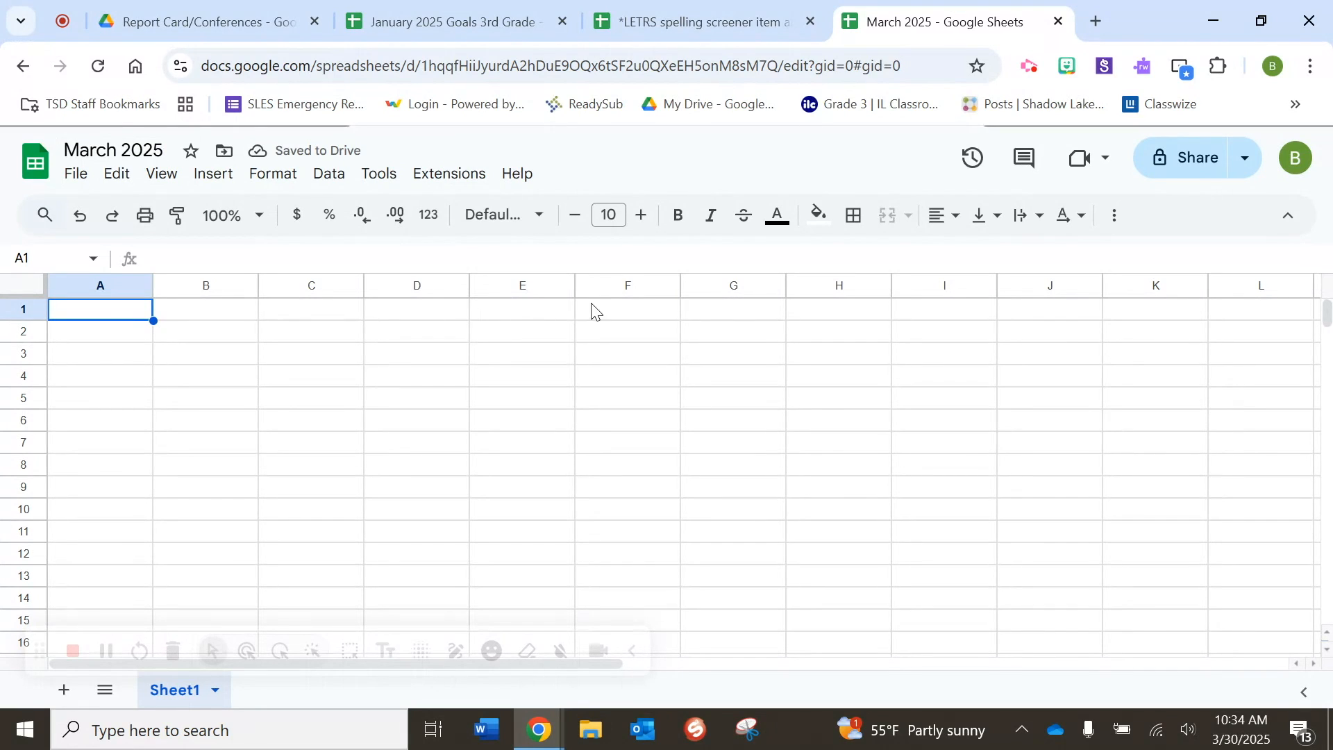
Step: Enter the title "Math" in cell E1
left_click(544, 312)
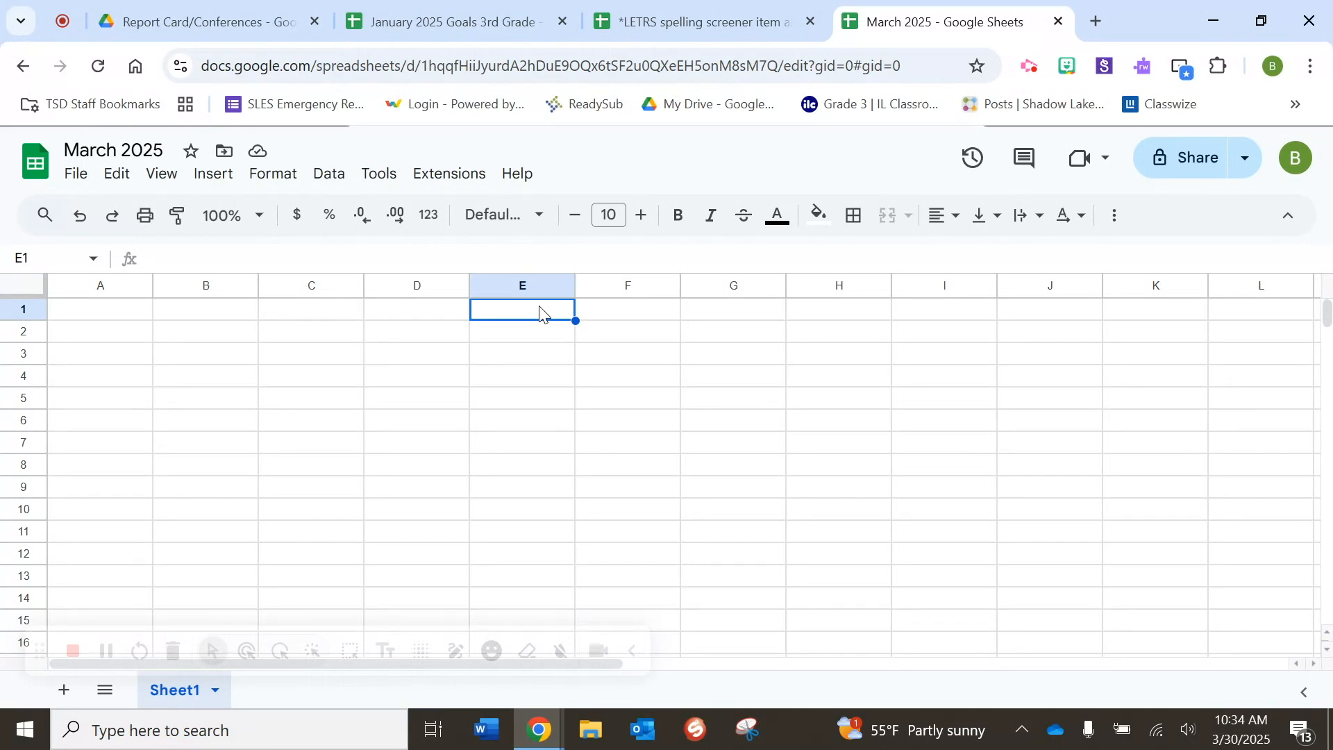
type("Math")
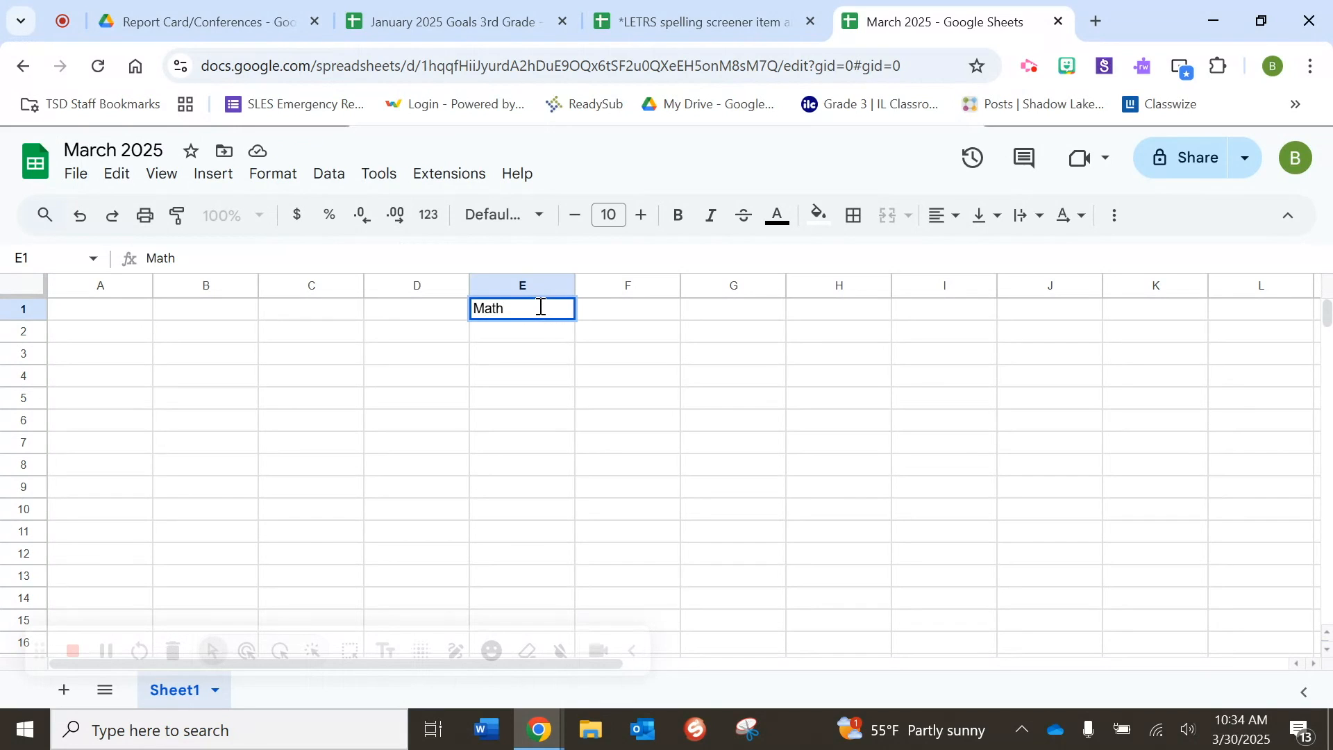
left_click(98, 356)
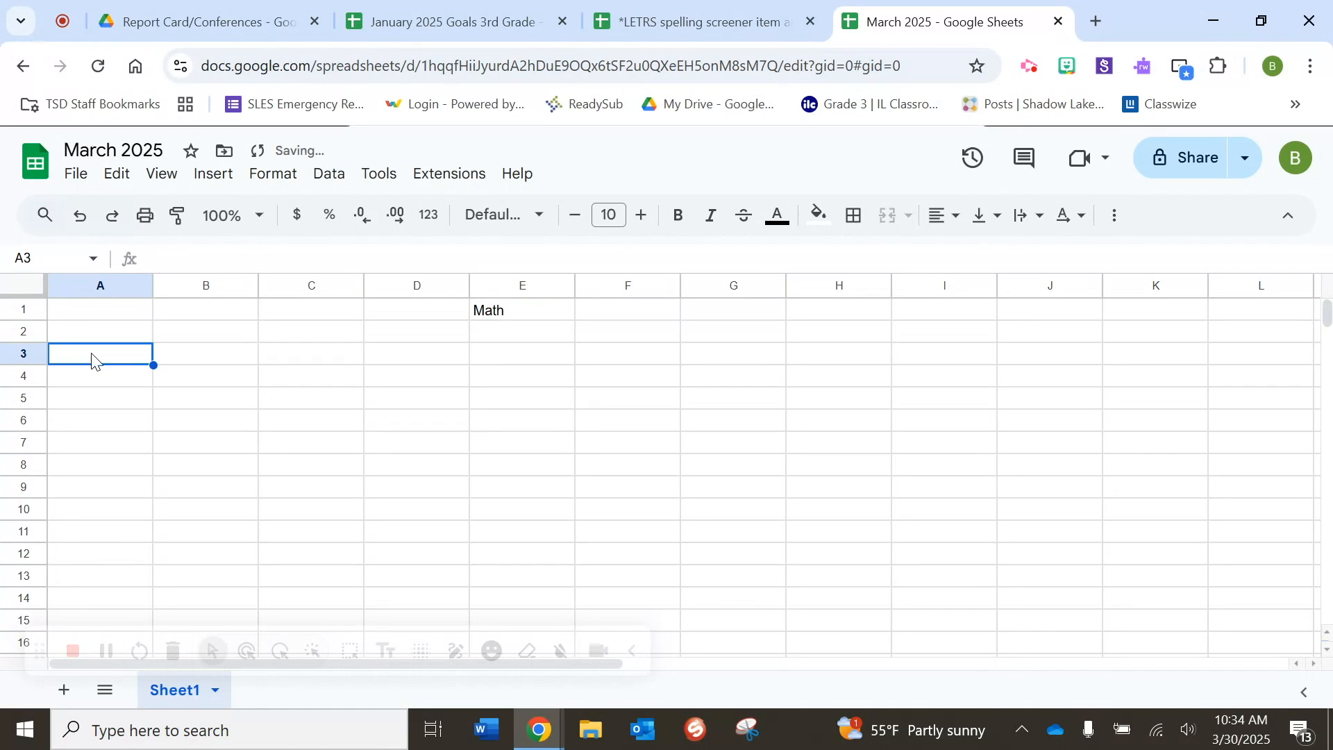
Step: Apply borders around all cells in the range A3:I16
left_click_drag(101, 360, 955, 636)
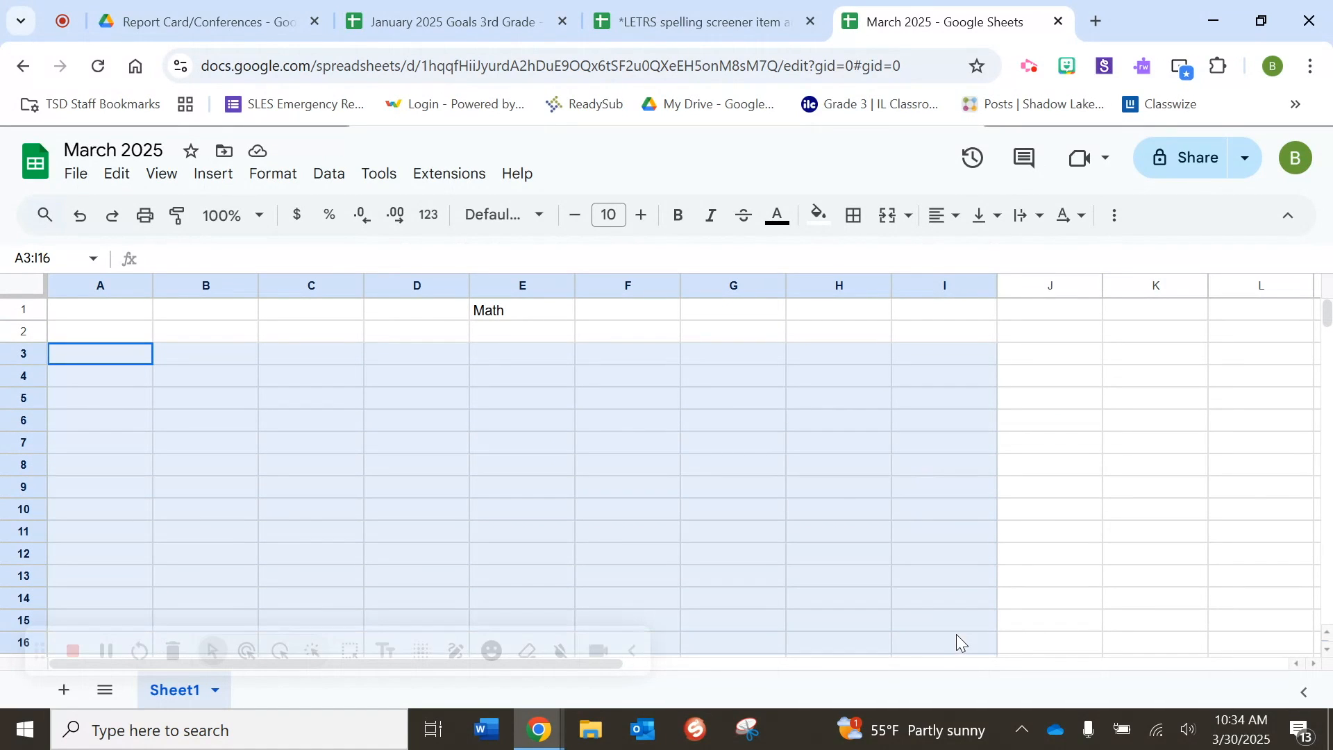
left_click(860, 222)
left_click(864, 261)
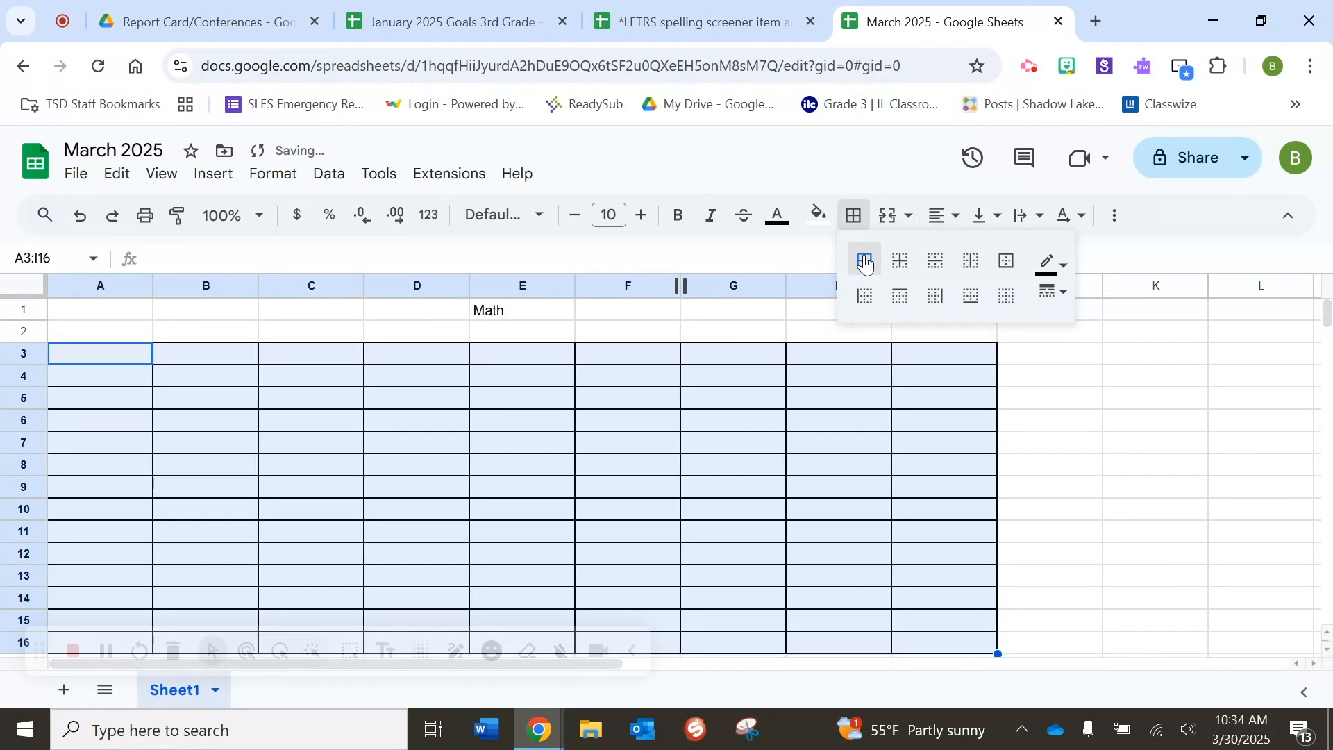
Step: Label cell A3 "Question/Standard" and widen column A so that the label fits
left_click(136, 361)
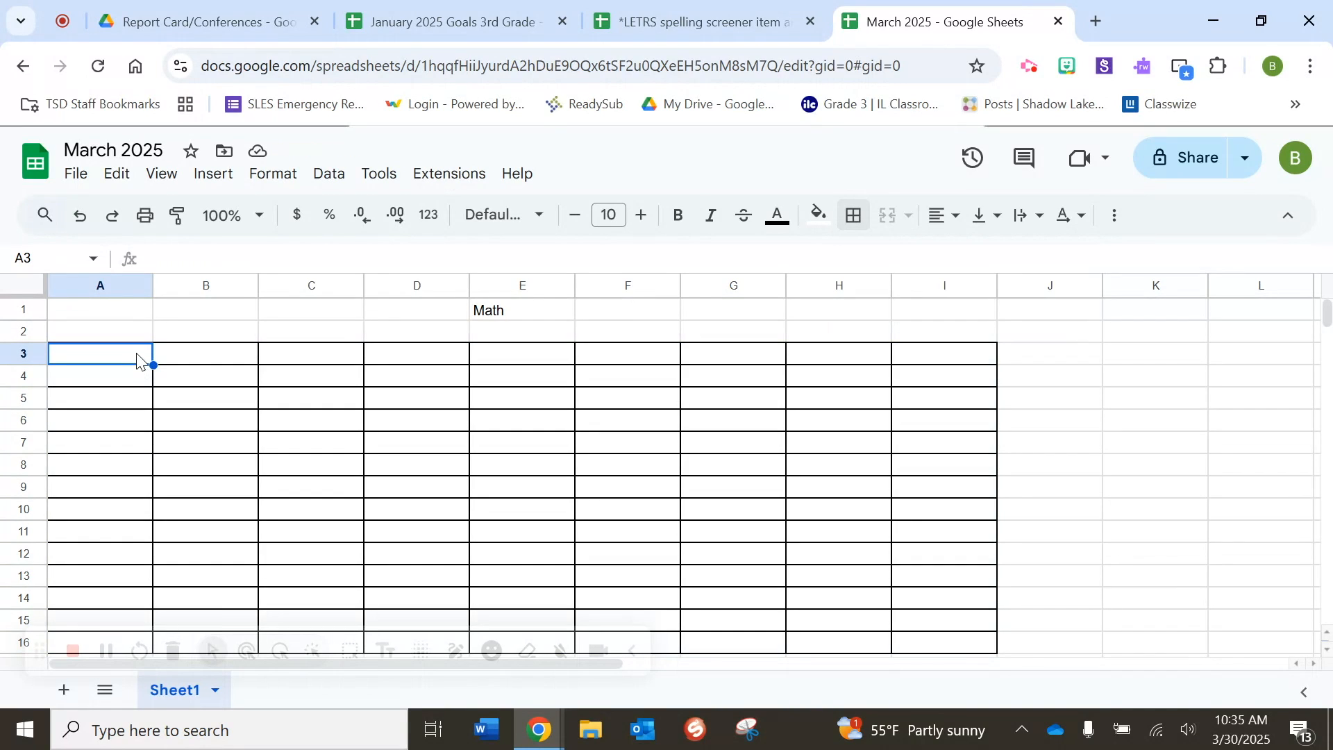
type("Q")
key("BackSpace")
type("Qu")
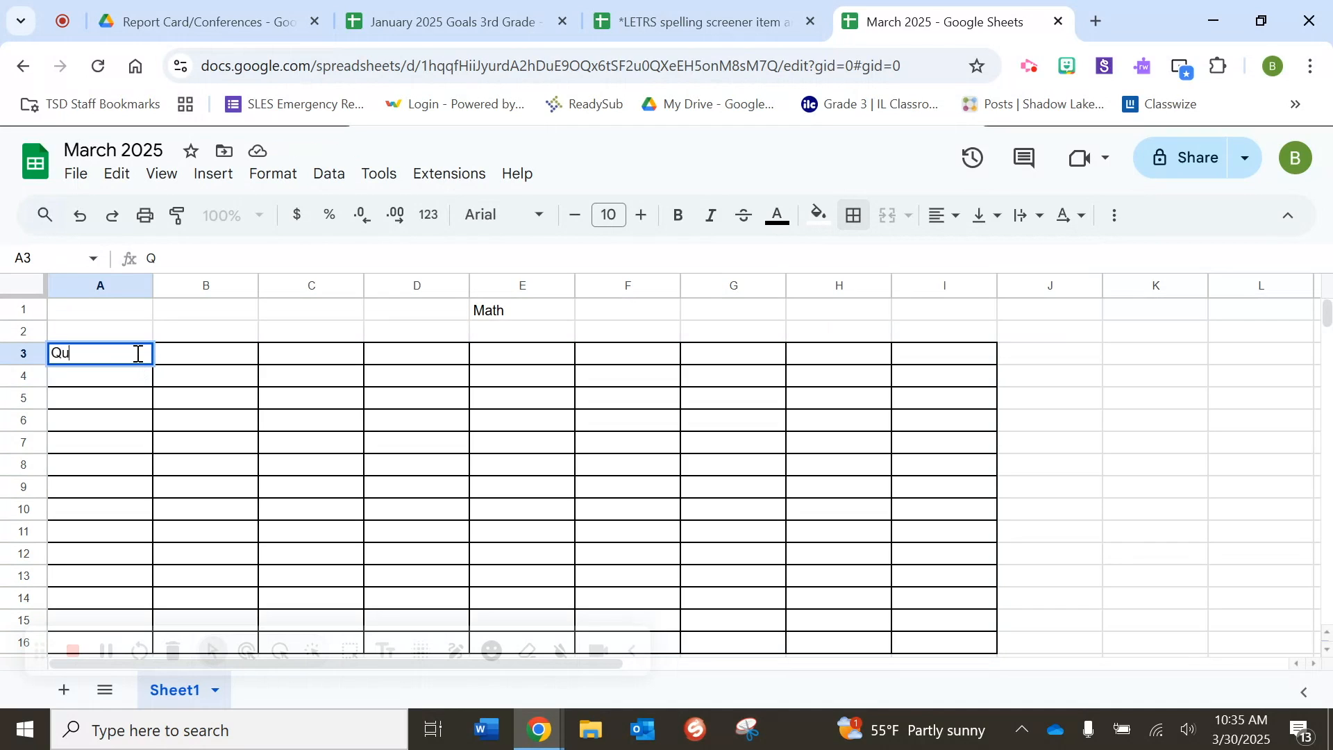
type("estion/Sta")
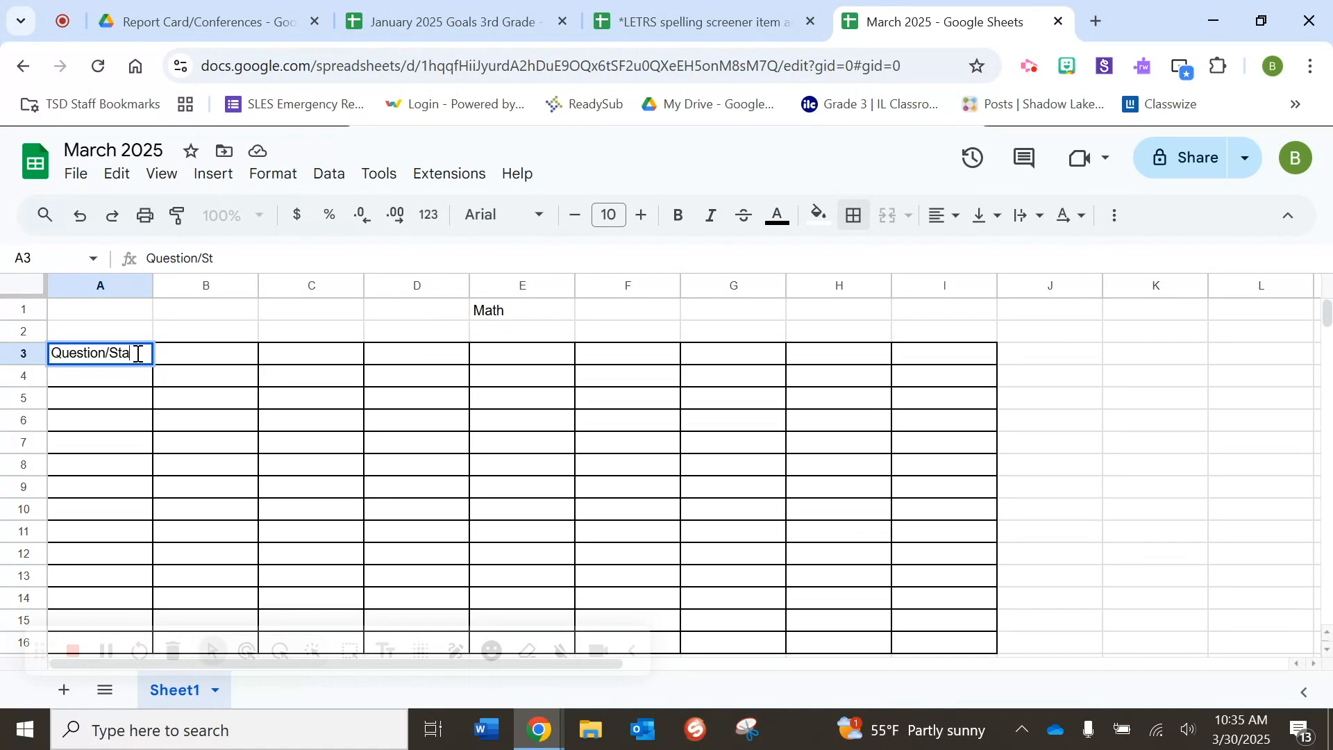
type("ndard")
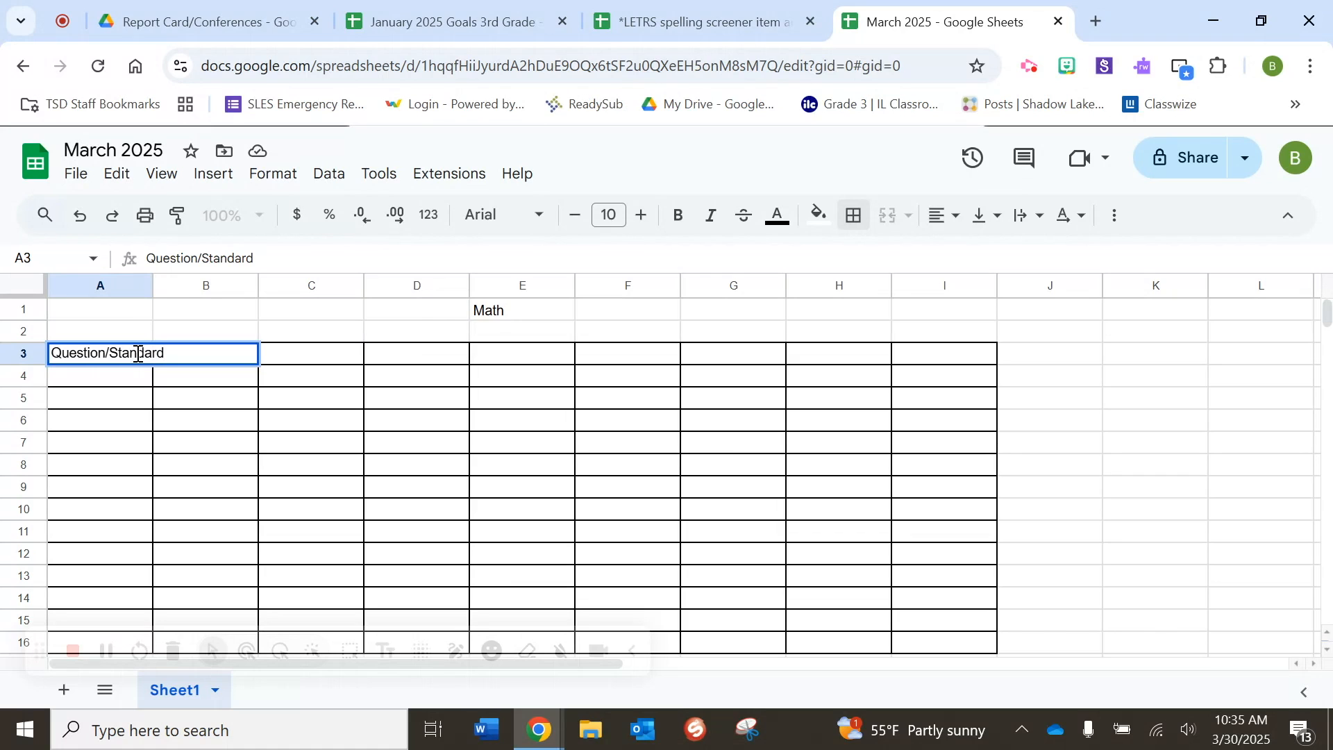
left_click_drag(153, 287, 198, 290)
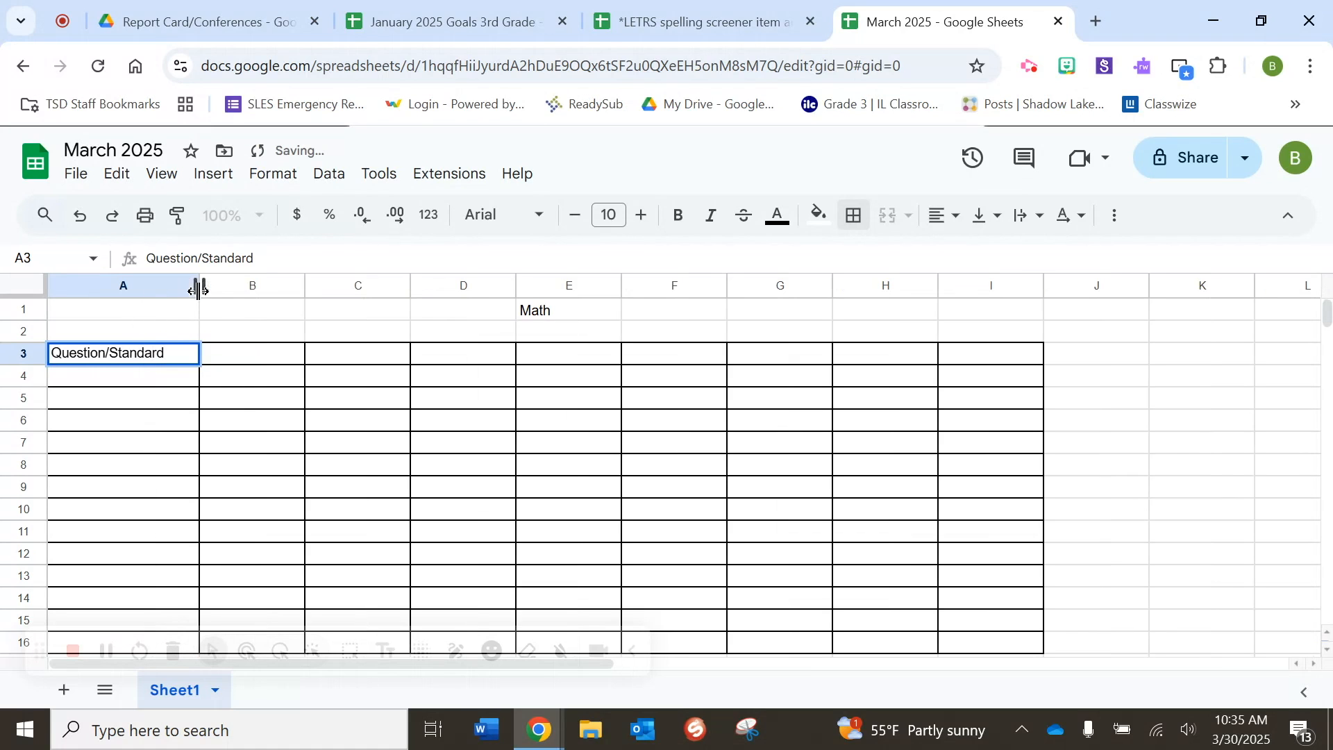
Step: Label cell A4 "# students below" and fill all of row 4 with gray
left_click(119, 382)
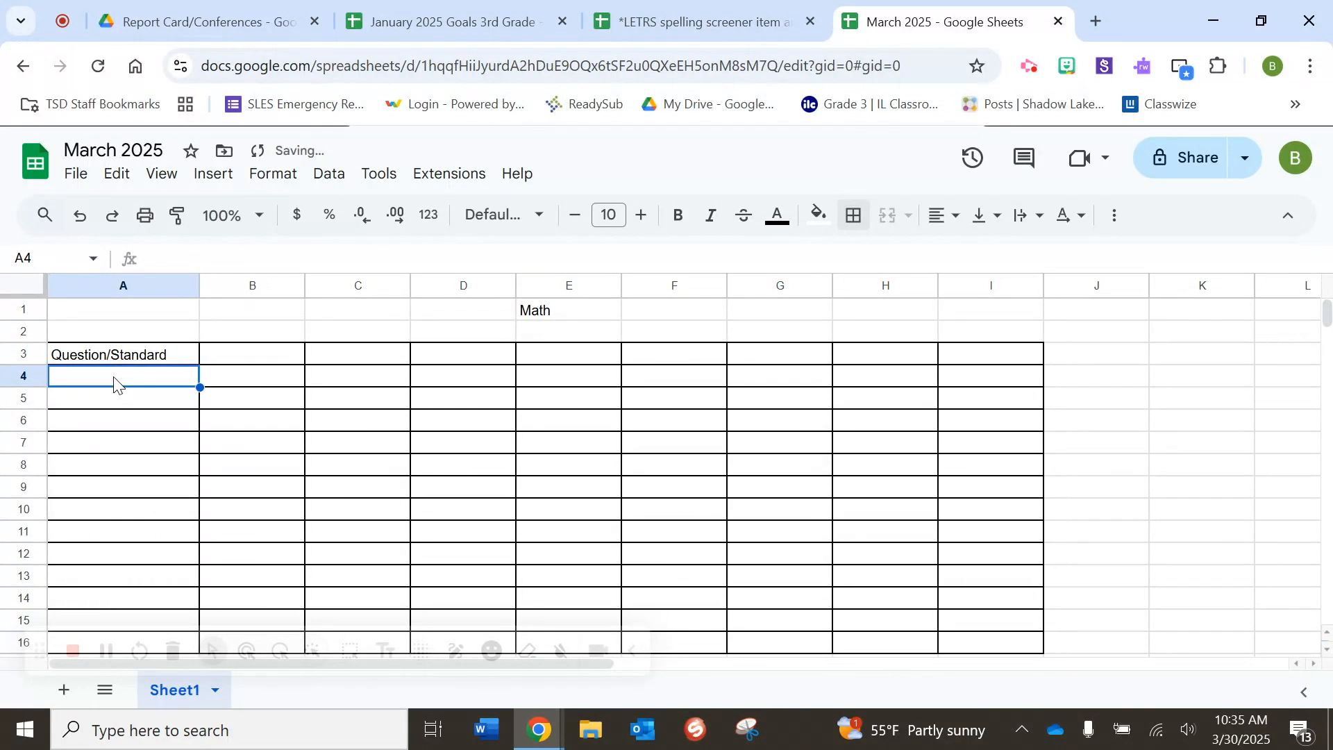
type("# students")
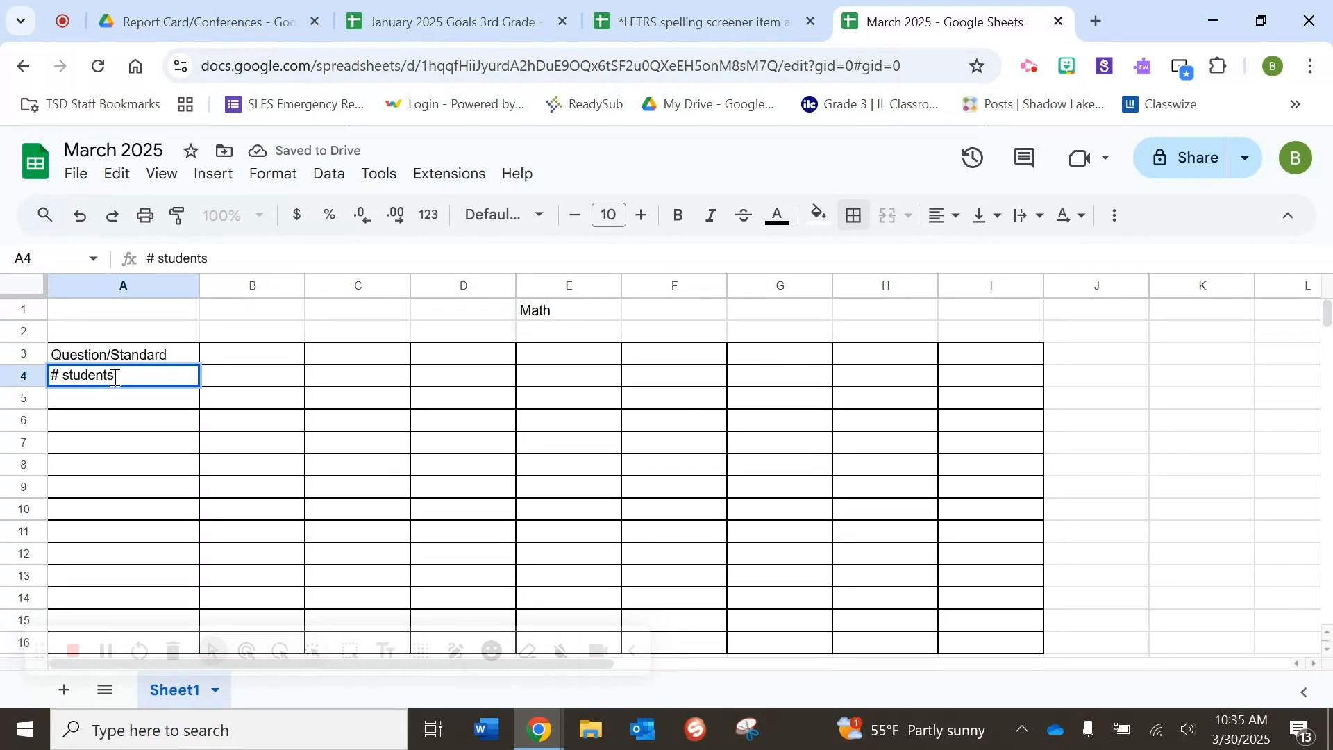
type(" below")
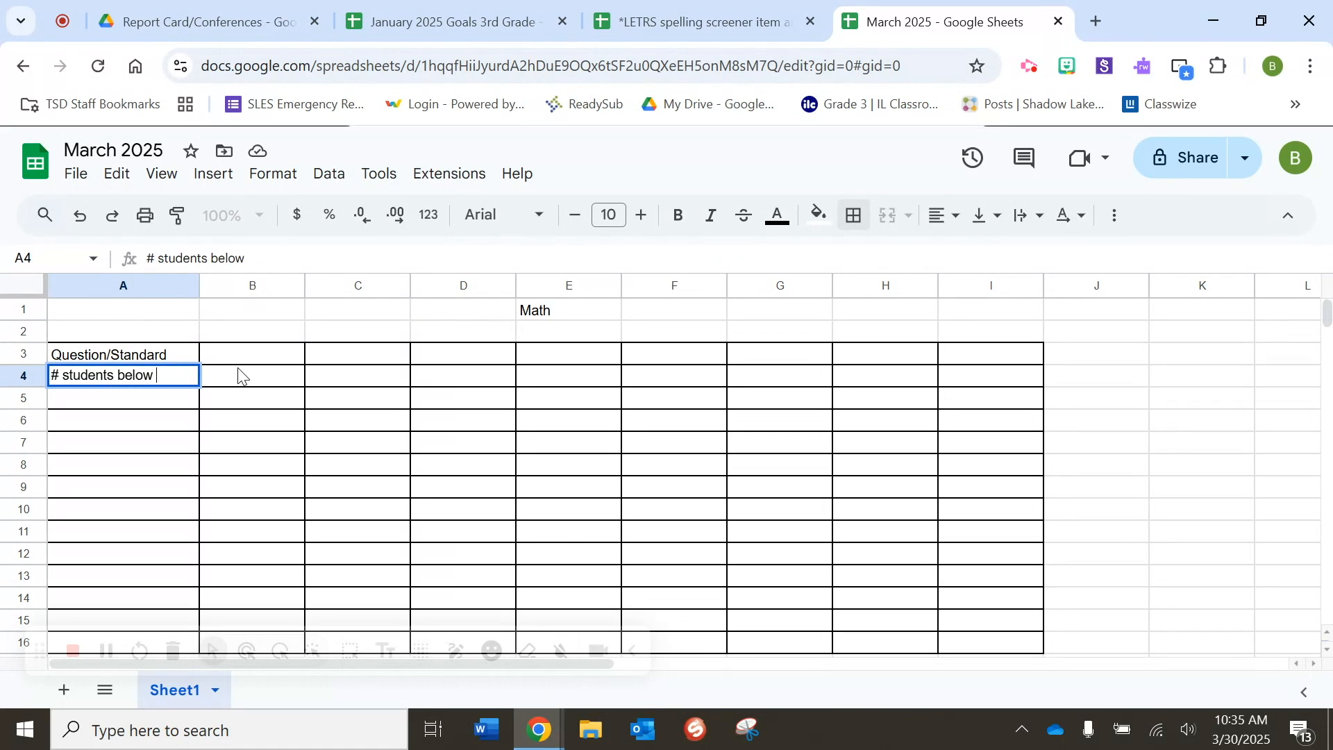
left_click(34, 381)
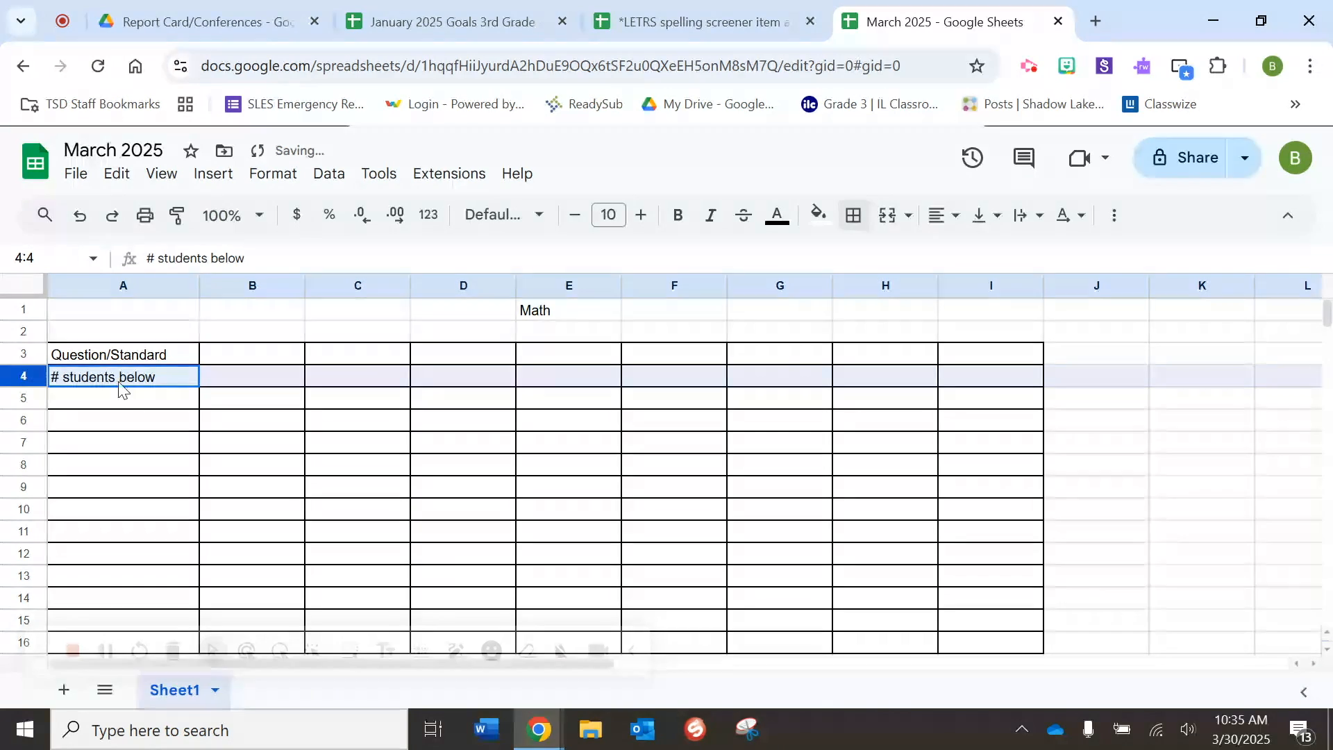
left_click(817, 215)
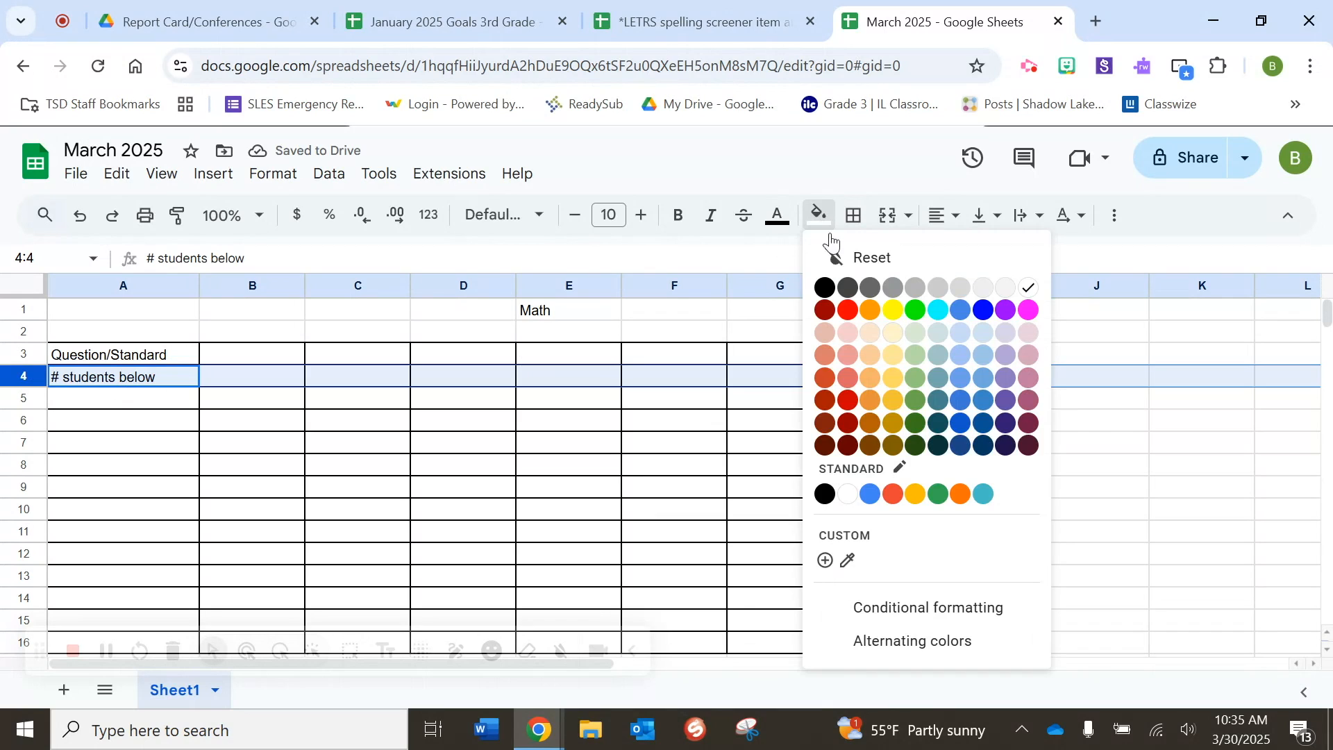
left_click(917, 292)
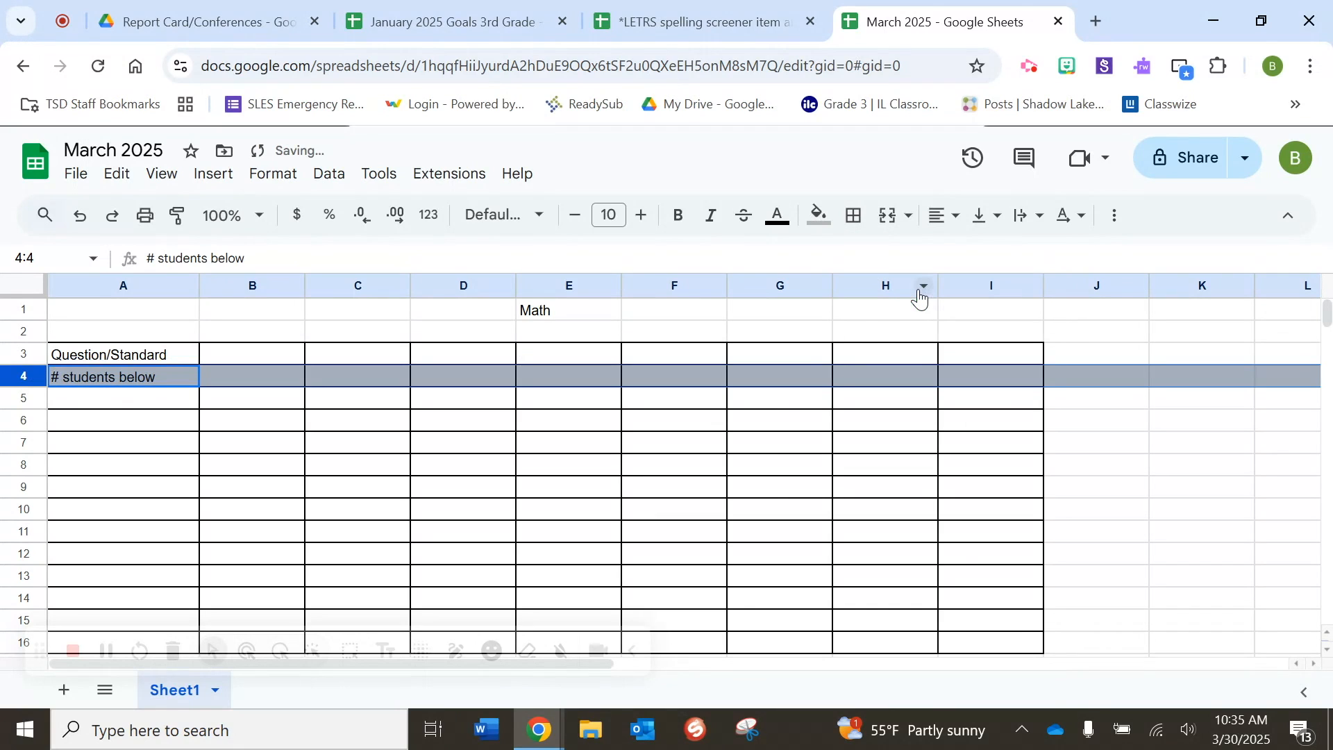
left_click(260, 379)
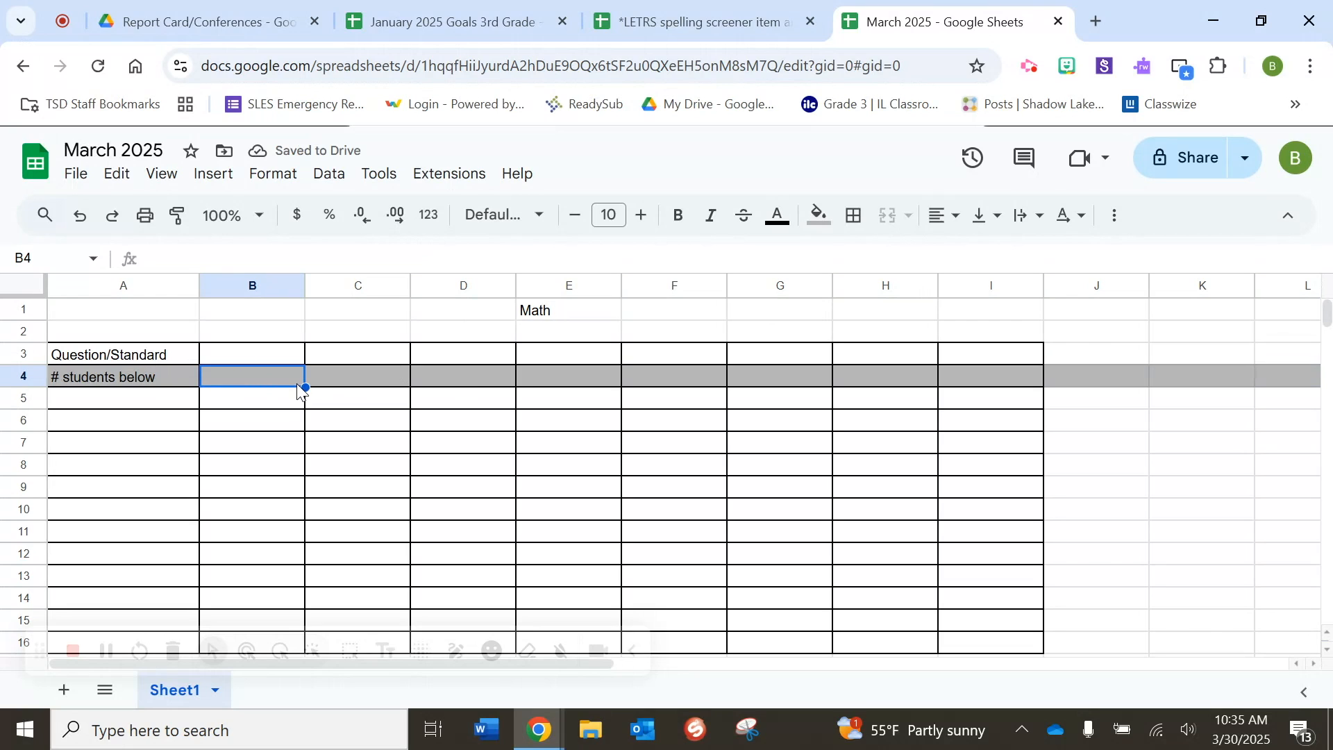
Step: Enter four storybook characters' names as sample students in cells A5 to A8
left_click(140, 409)
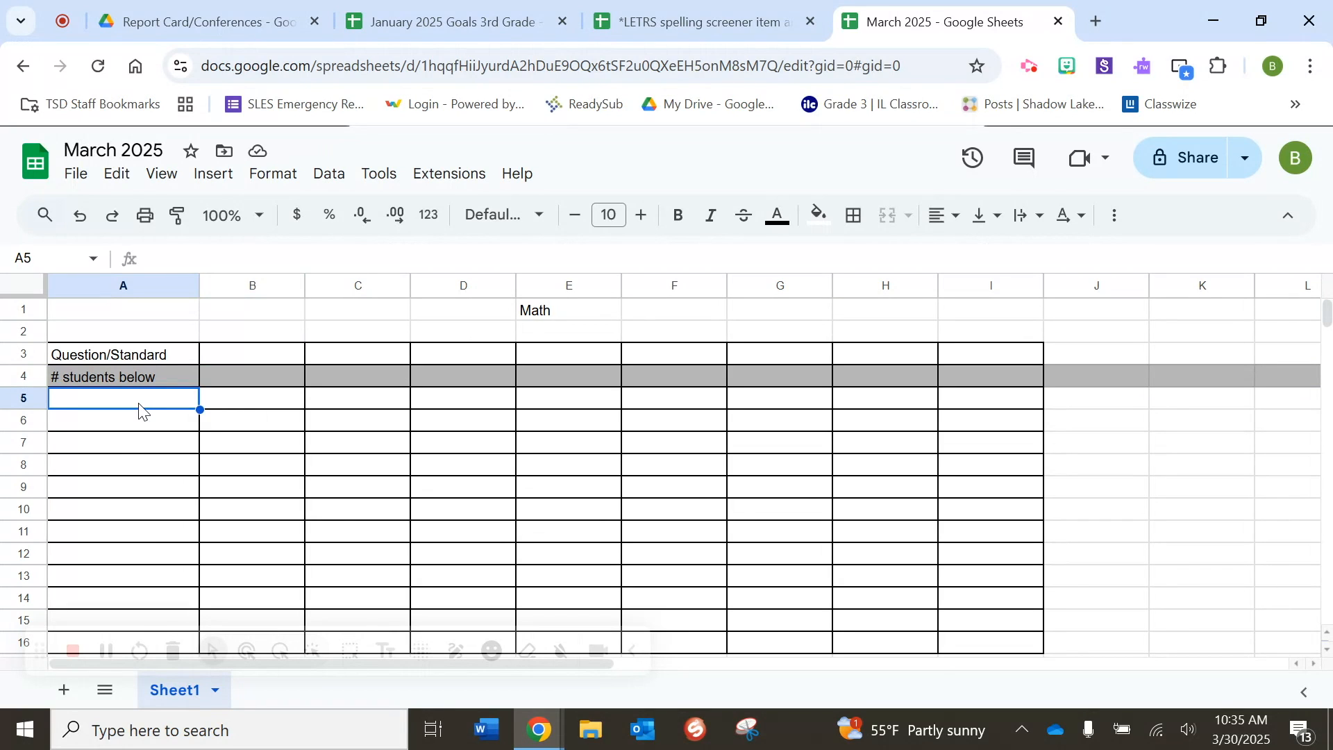
type("Amelia Bedlia")
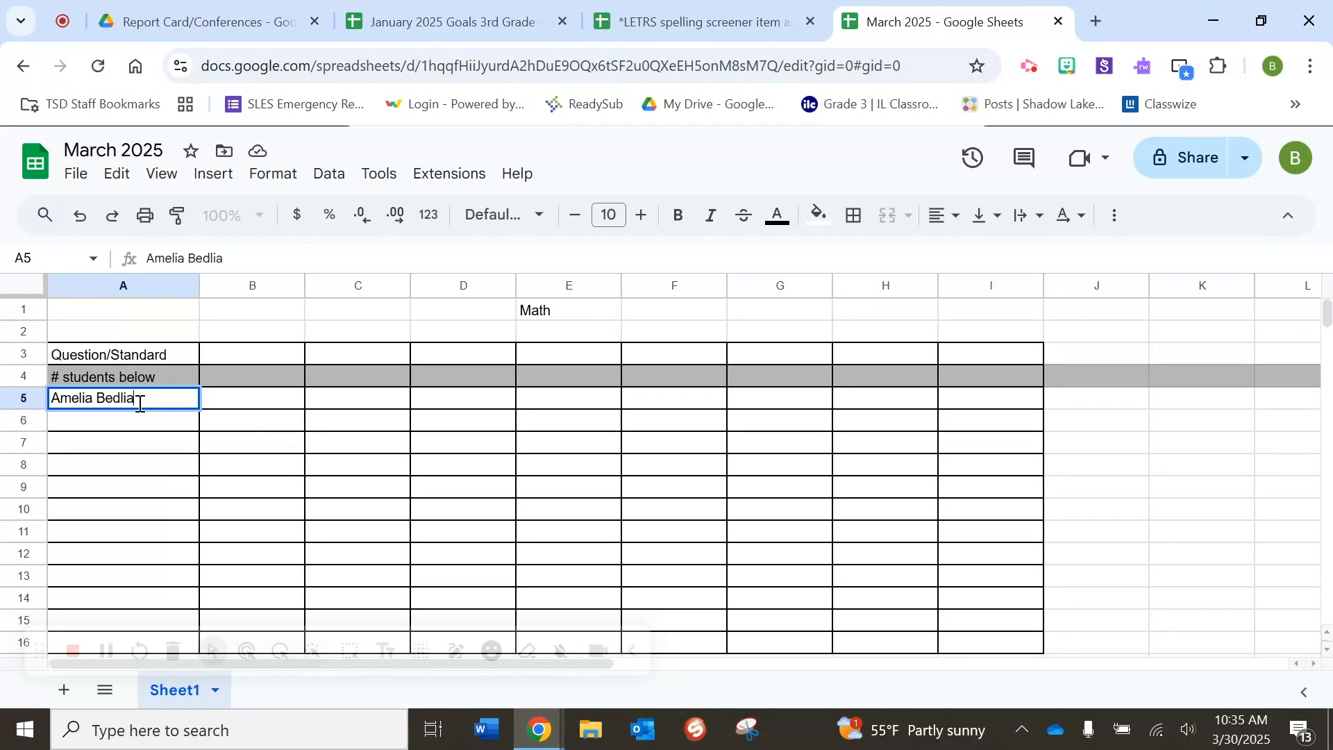
key("Return")
type("Clifford")
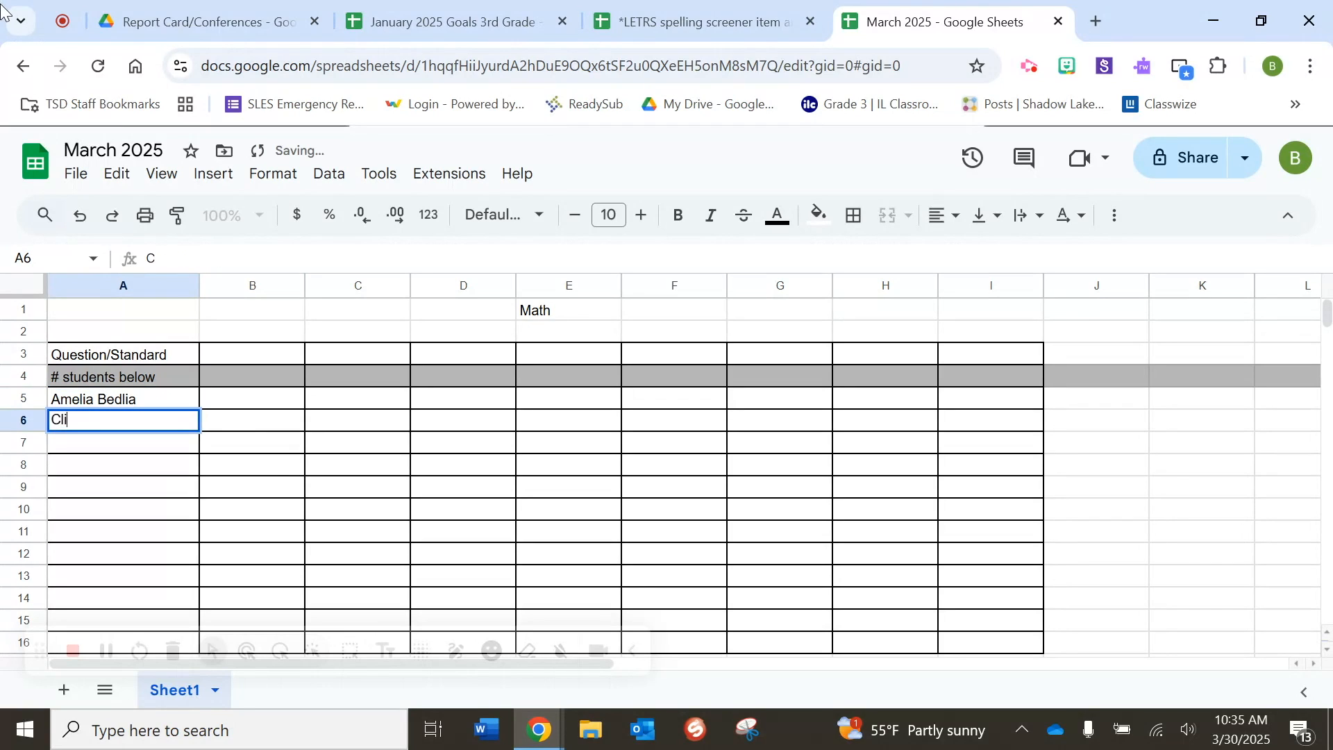
key("Return")
type("Pigeon")
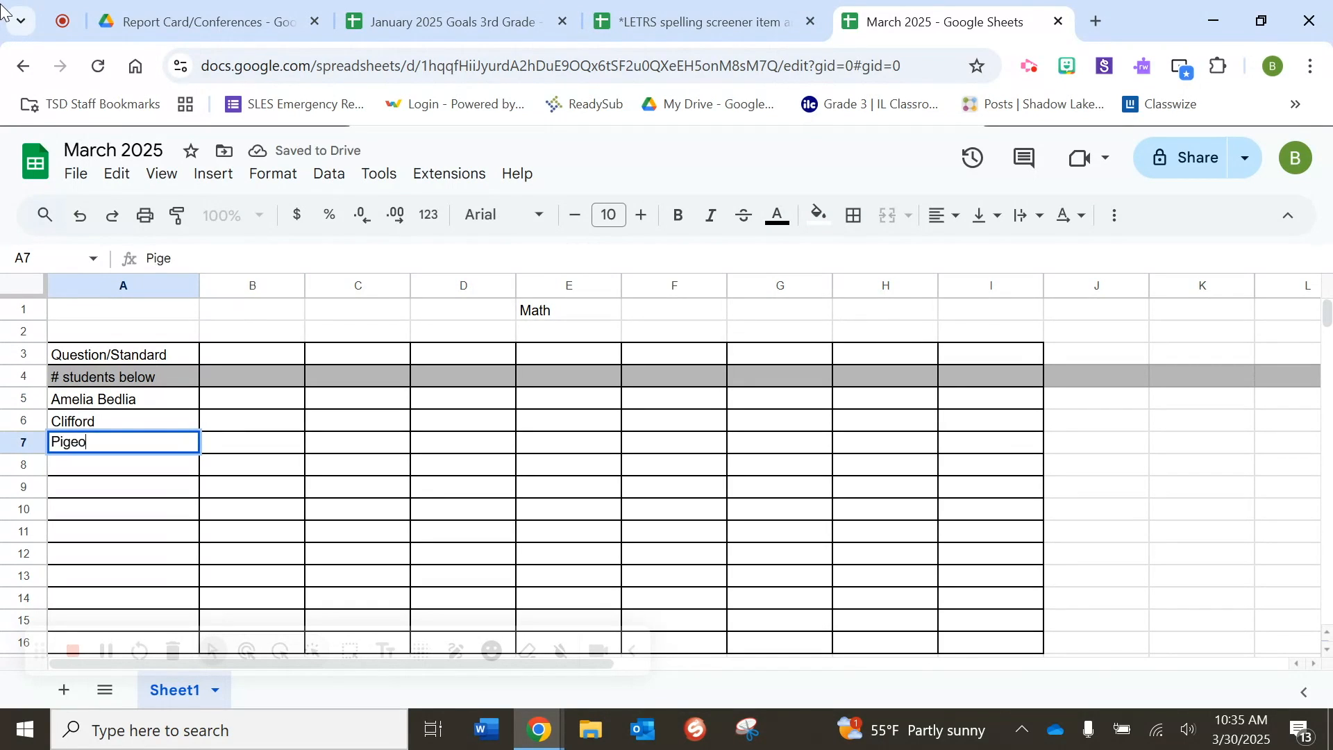
key("Return")
type("Pete th")
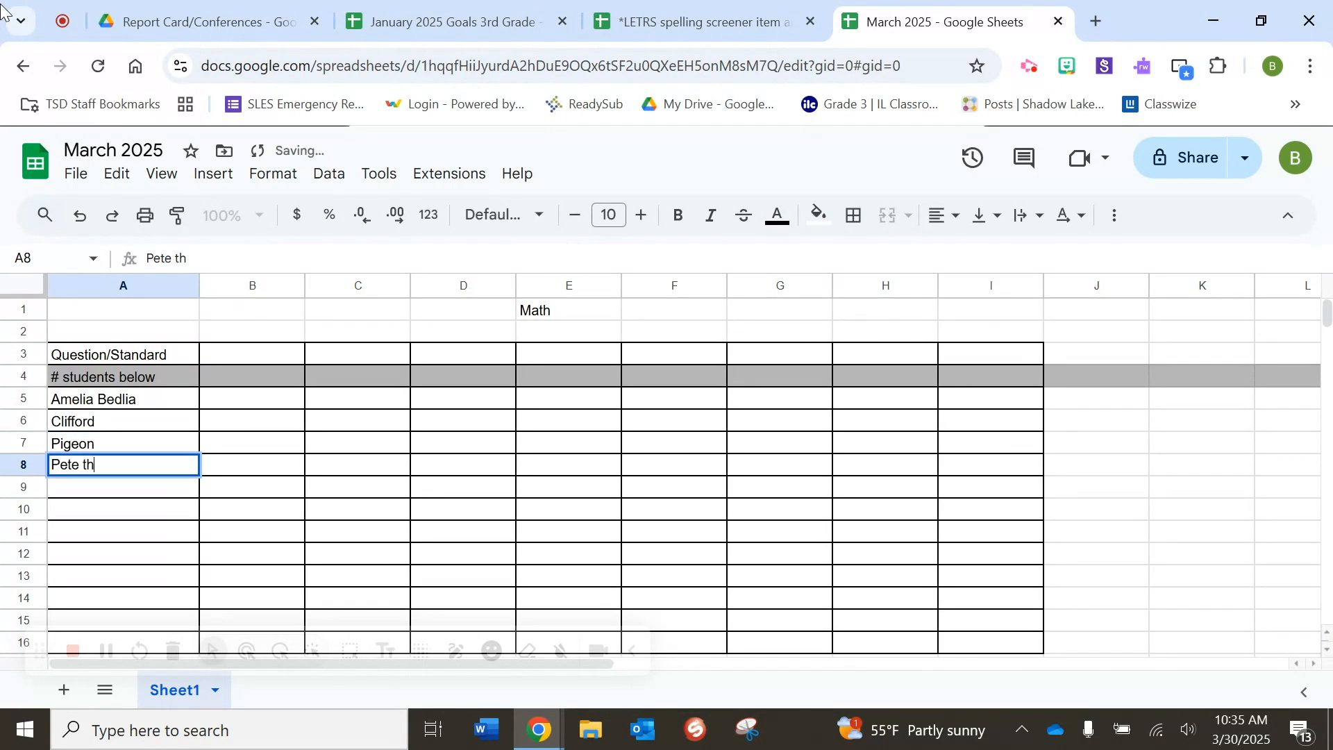
type("e Cat")
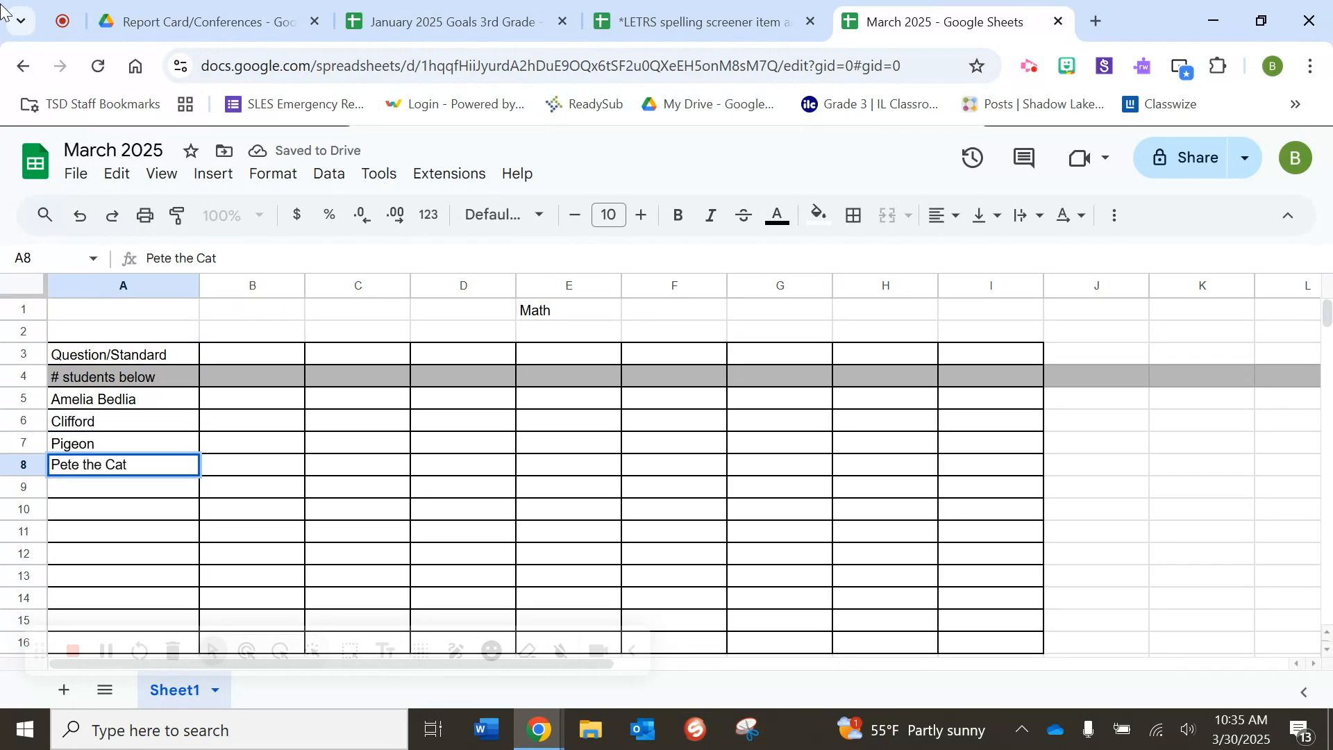
Step: Enter the assessment headers "Unit 1 Test", "Unit 2 Quiz" and "Unit 2 Test" in cells B3 to D3
left_click(286, 366)
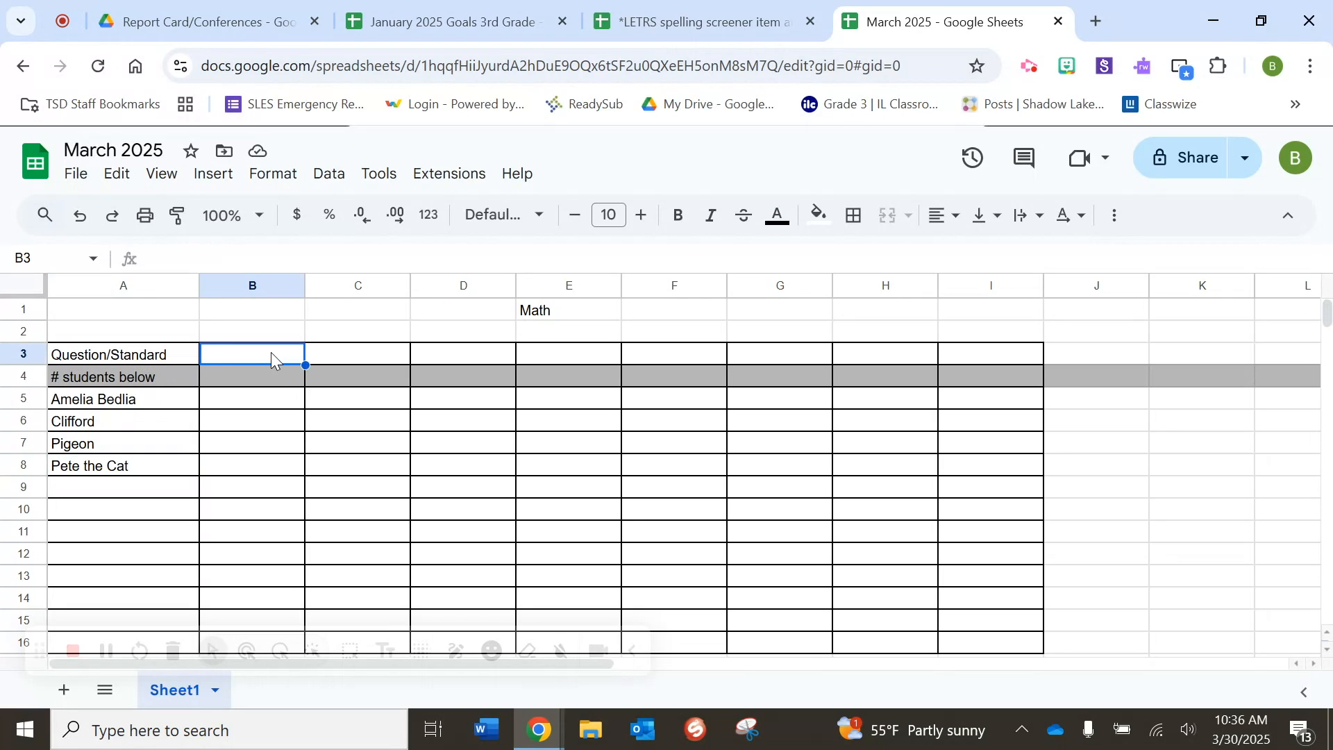
type("Uni")
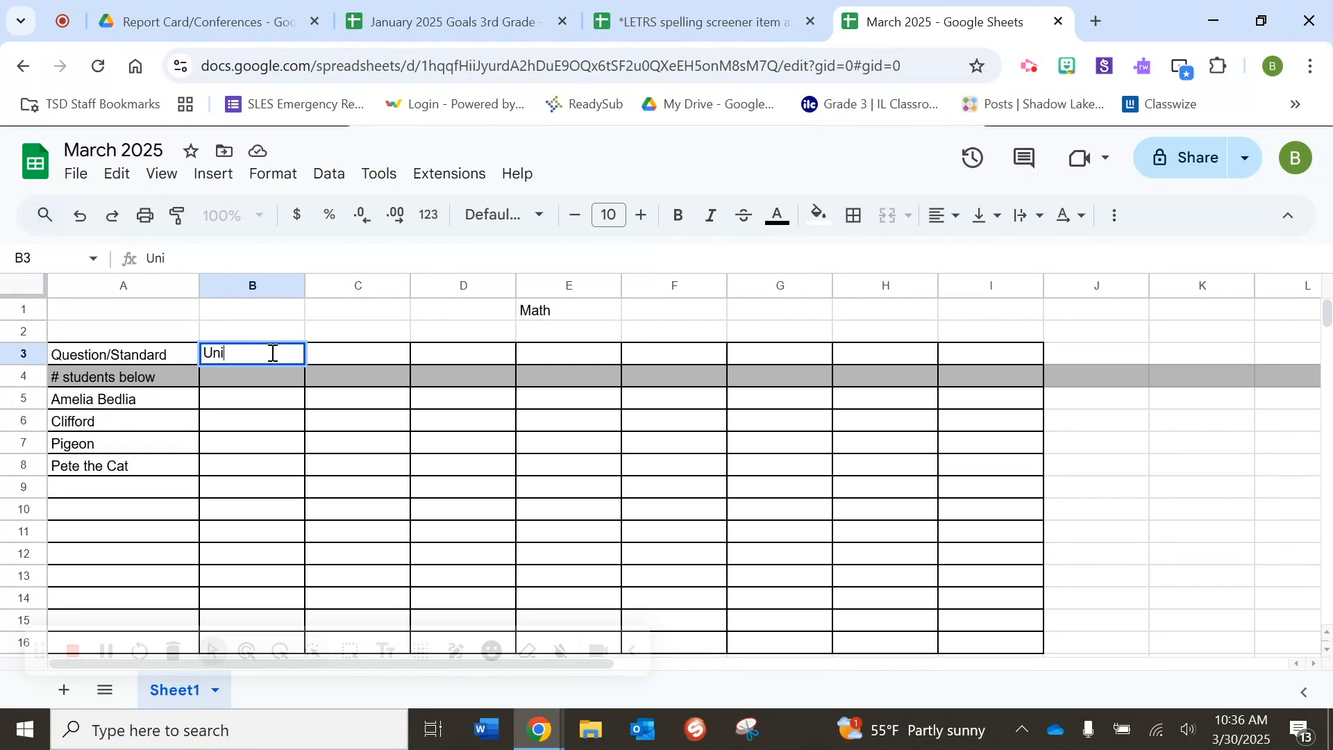
type("t 1 Test")
key("Tab")
type("Unit 2 Quiz")
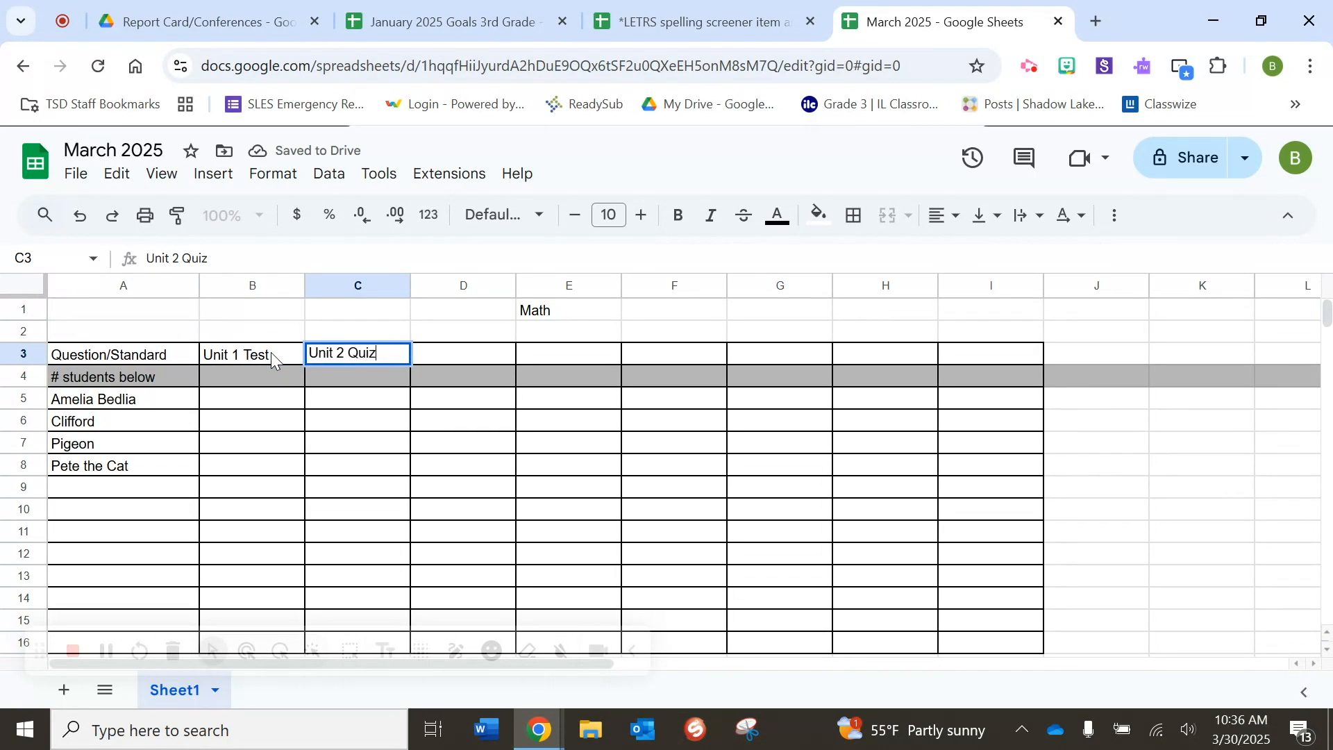
key("Tab")
type("Unit 2 Test")
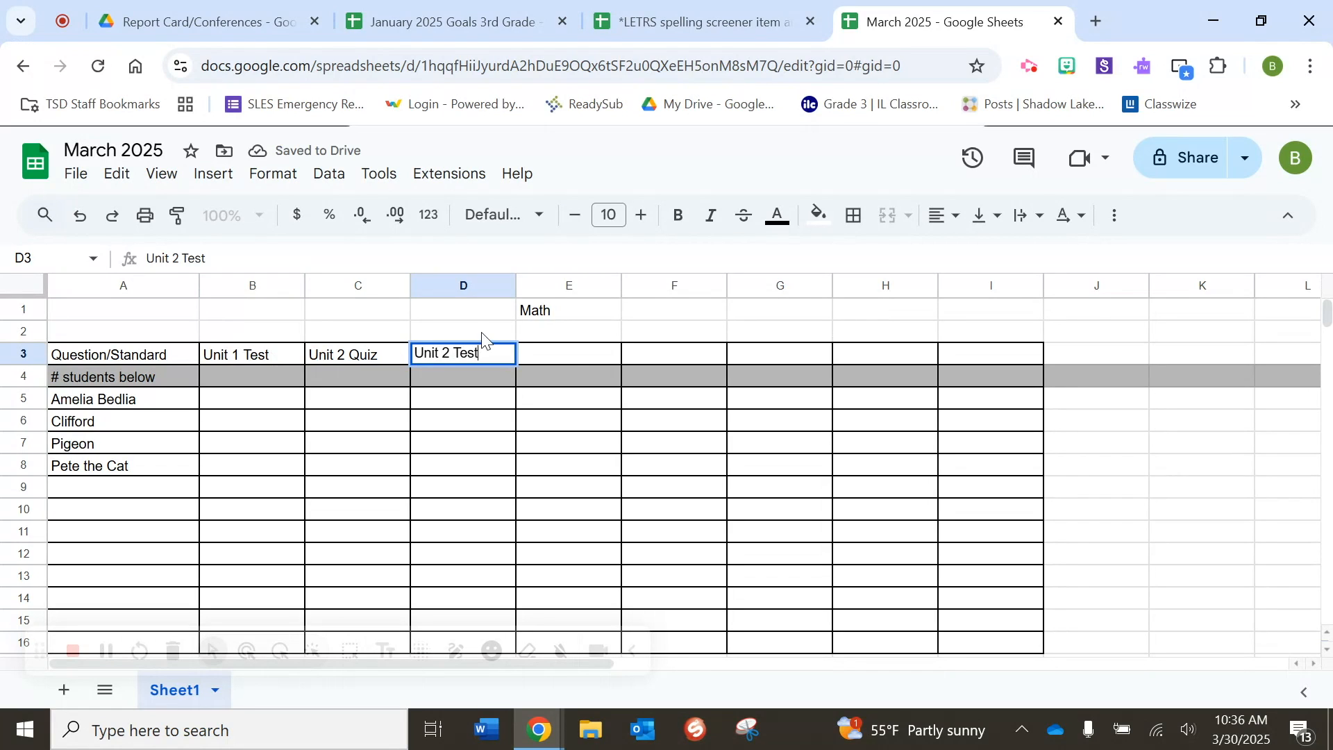
left_click(565, 357)
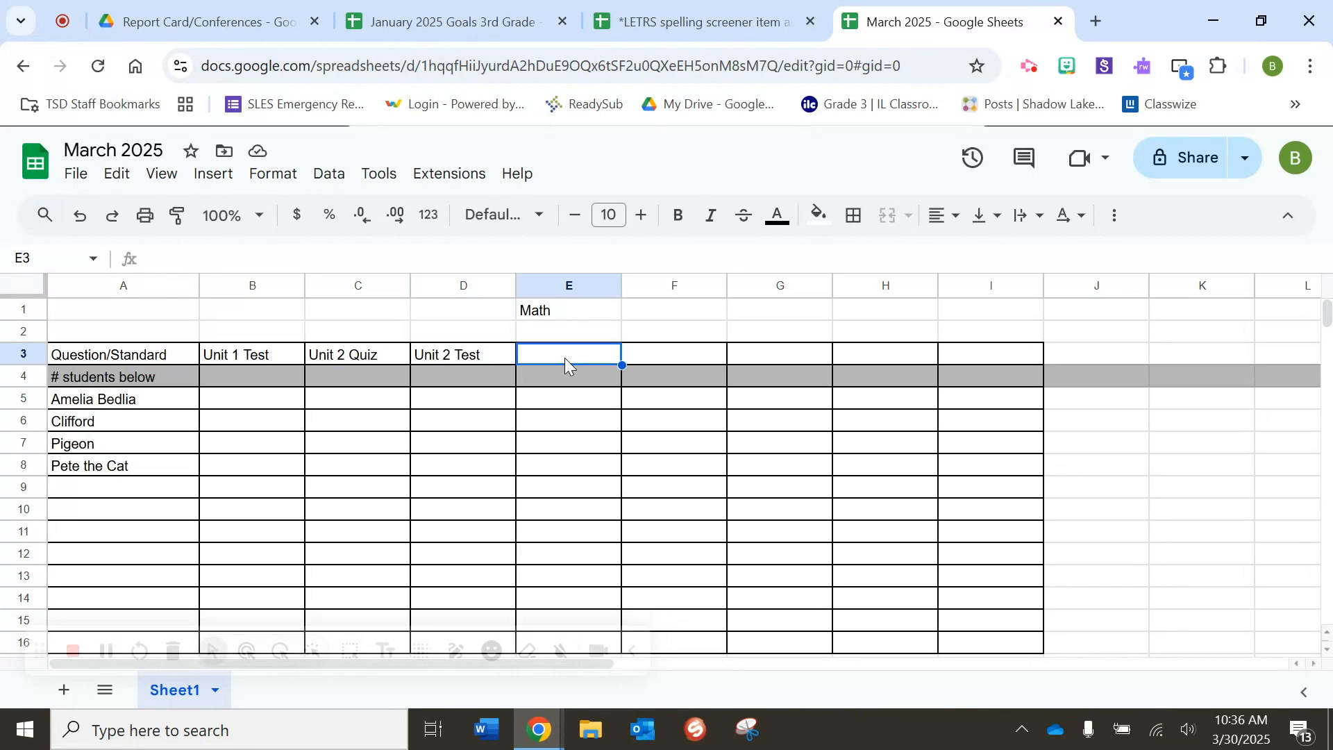
Step: Enter the standard headers "OA" and "MD" in cells E3 and F3
type("OA")
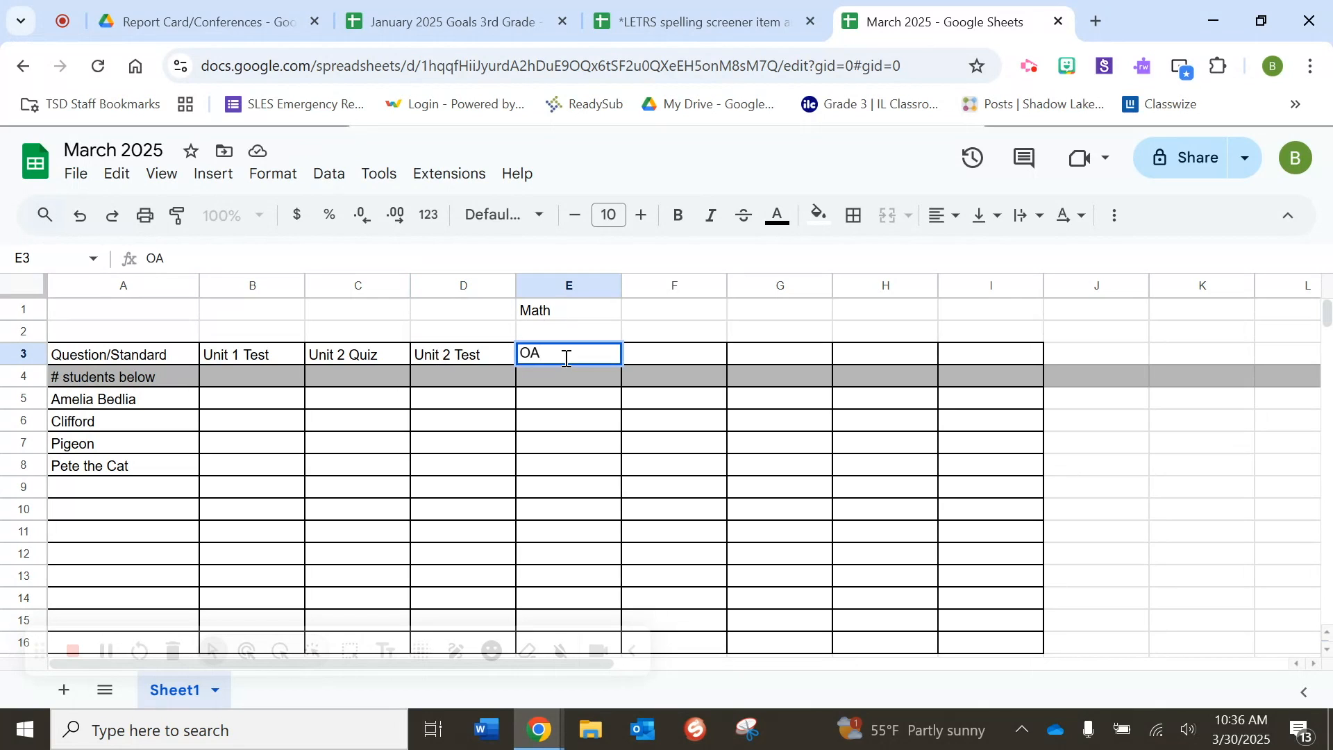
key("Tab")
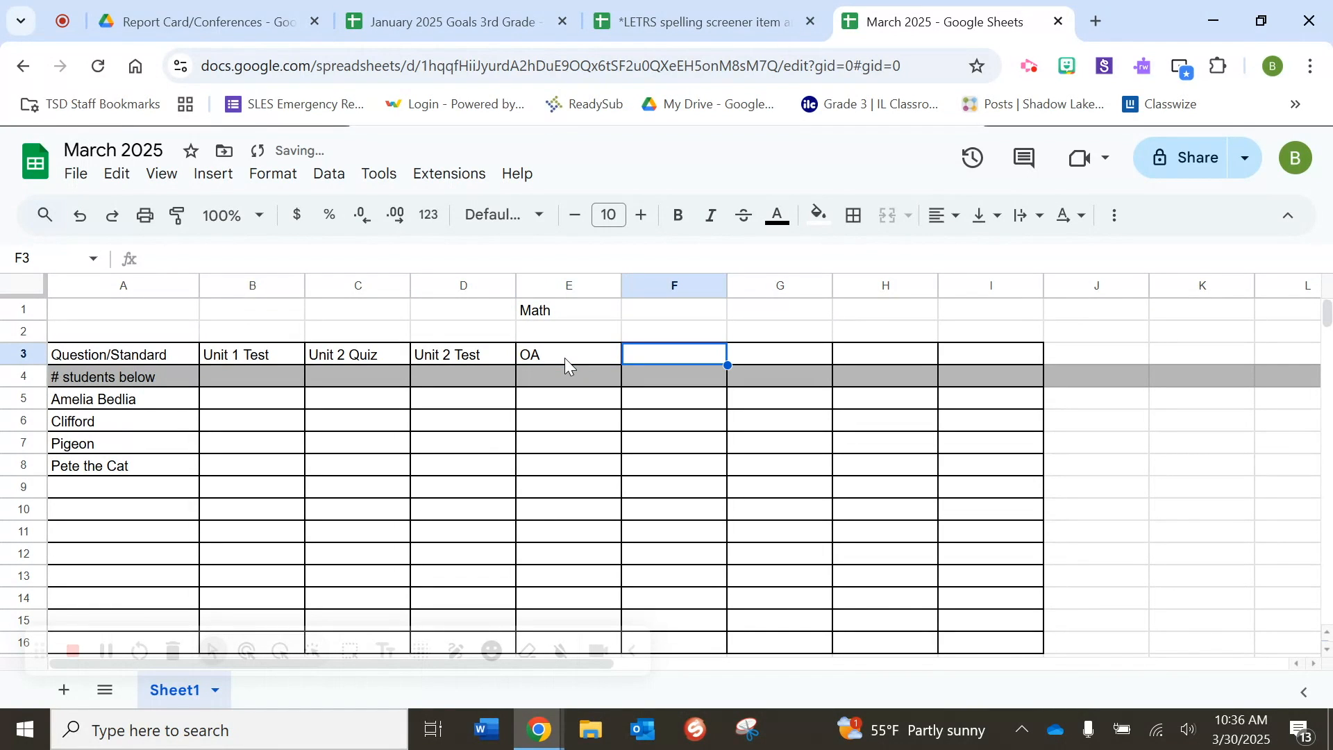
type("MD")
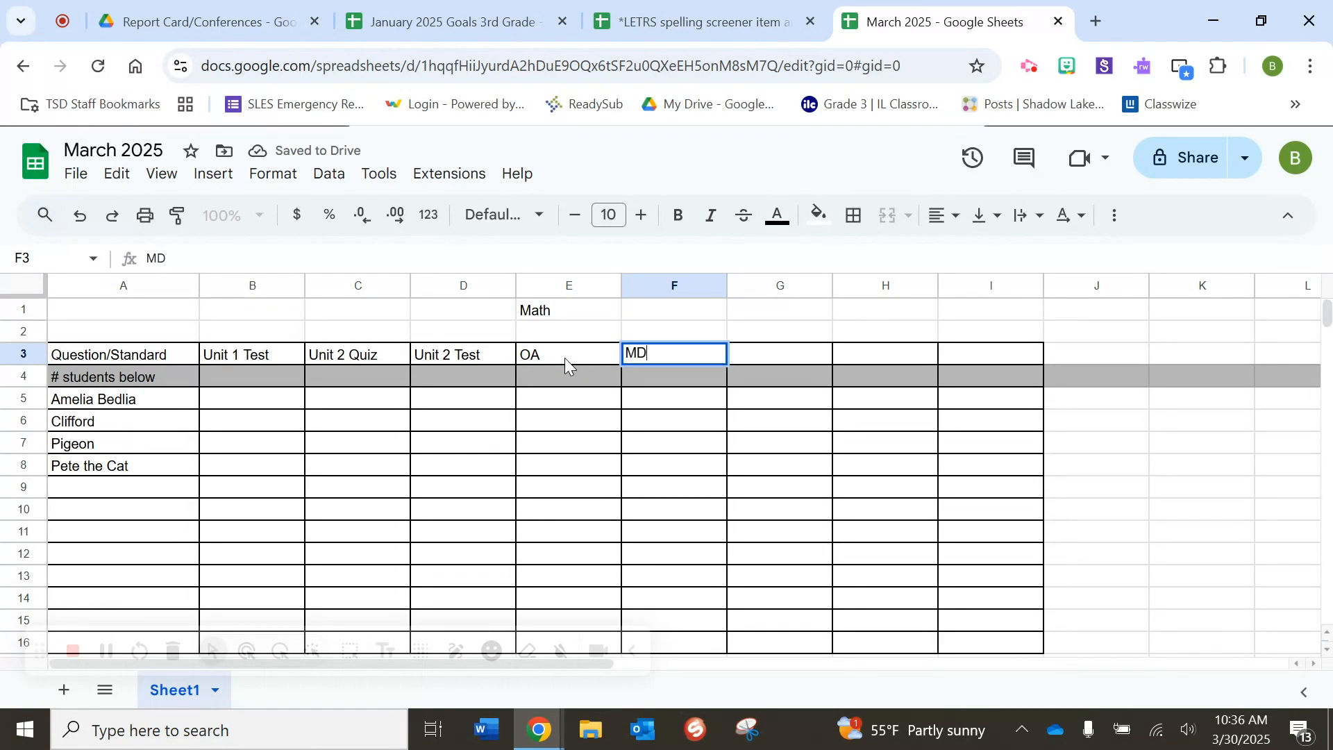
Step: Extend the two standard headers to read "OA unit 1" in cell E3 and "MD Unit 2" in cell F3
left_click(565, 357)
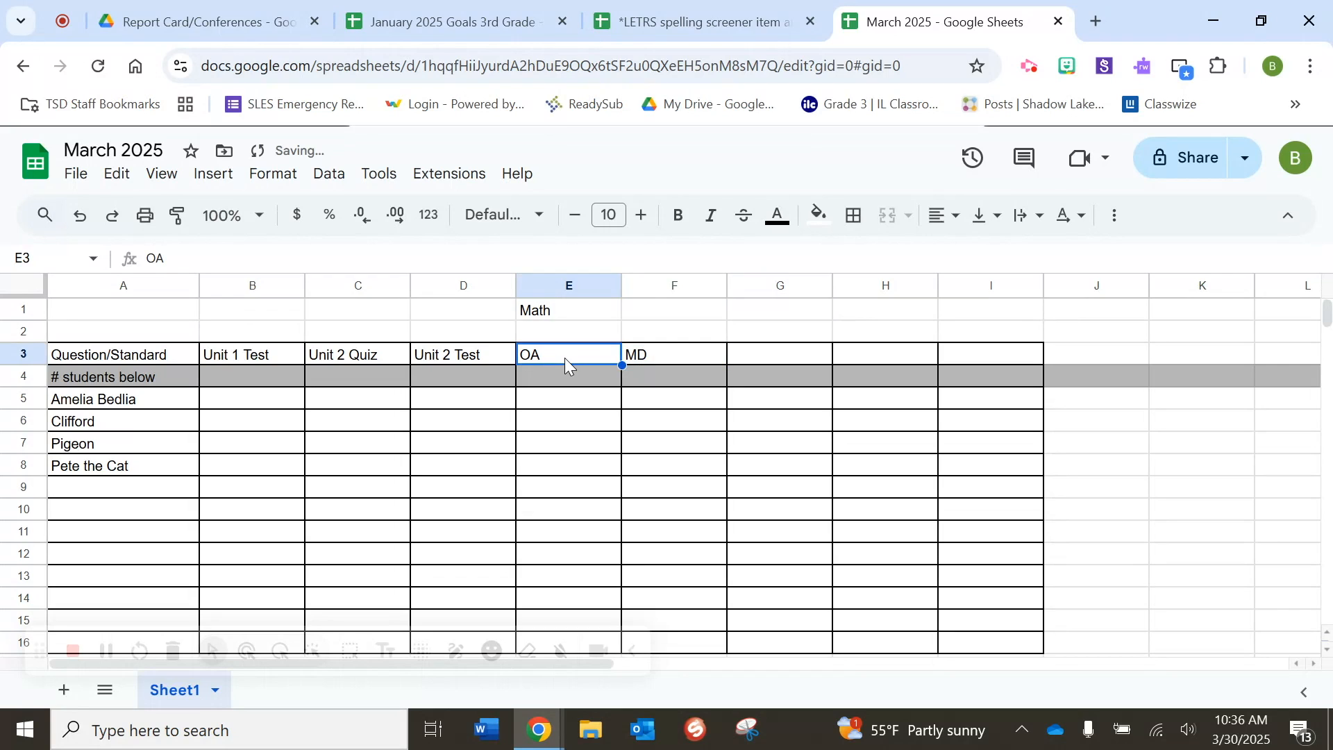
left_click(394, 263)
type("unit1")
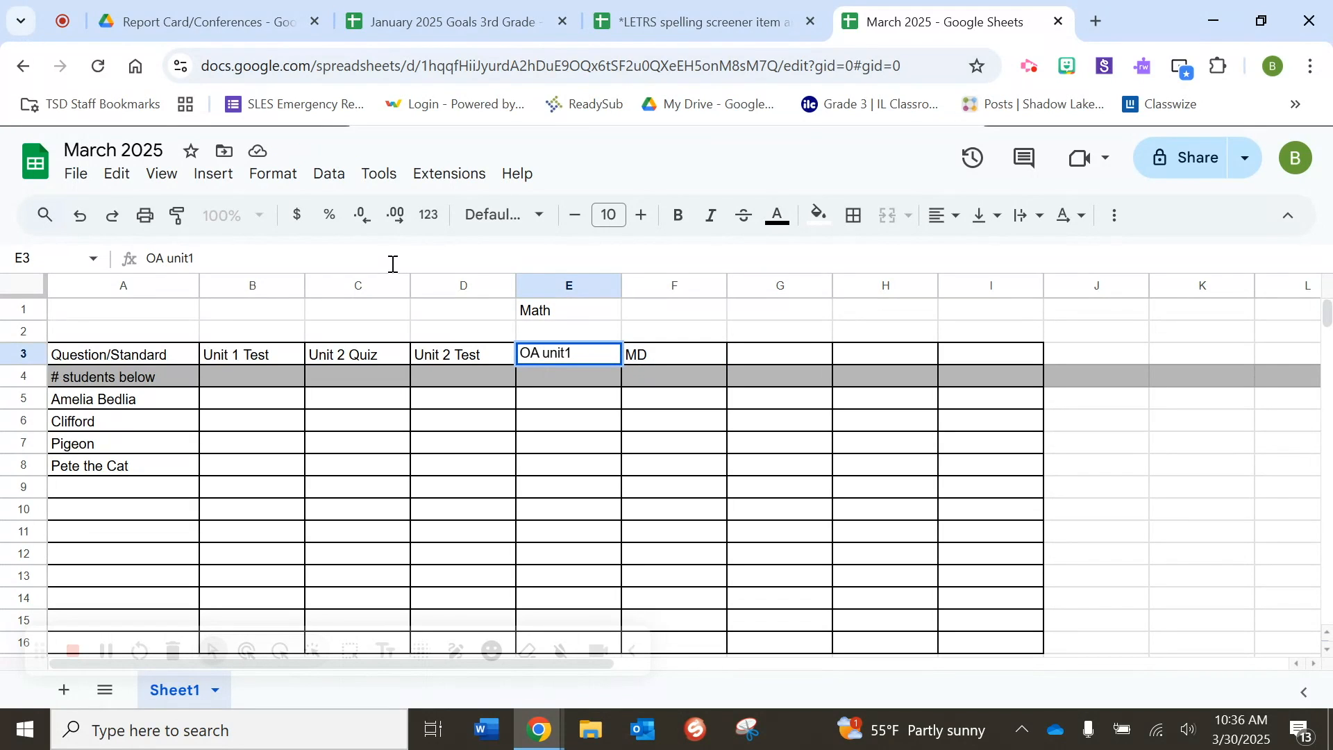
key("Left")
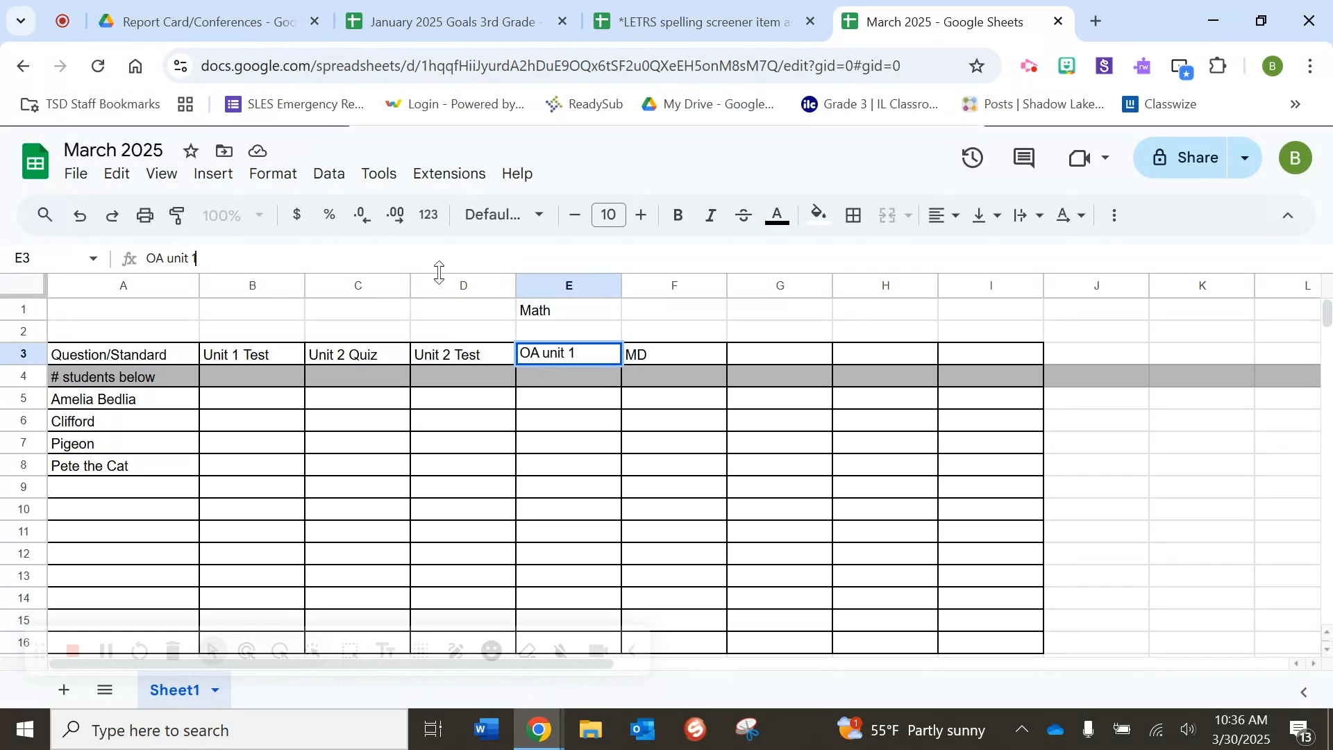
left_click(653, 355)
left_click(233, 259)
type("Unit ")
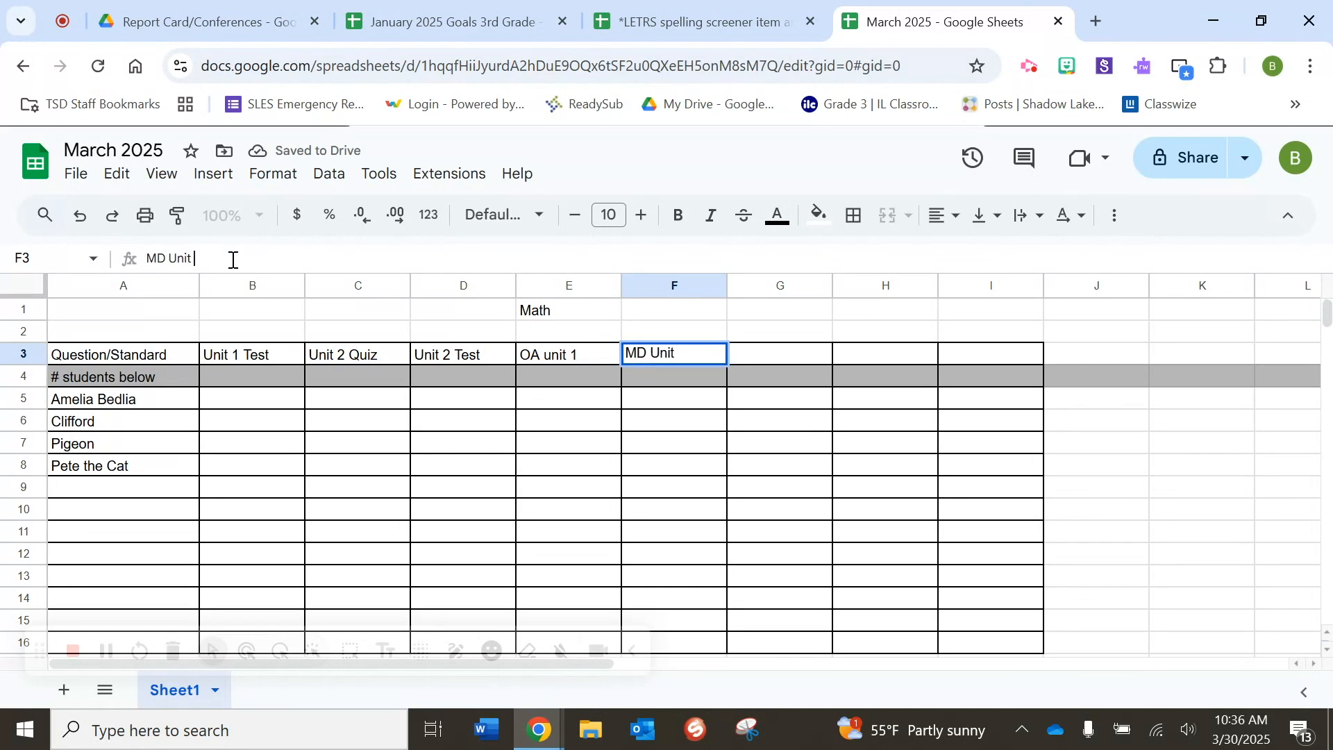
type("2")
left_click(238, 407)
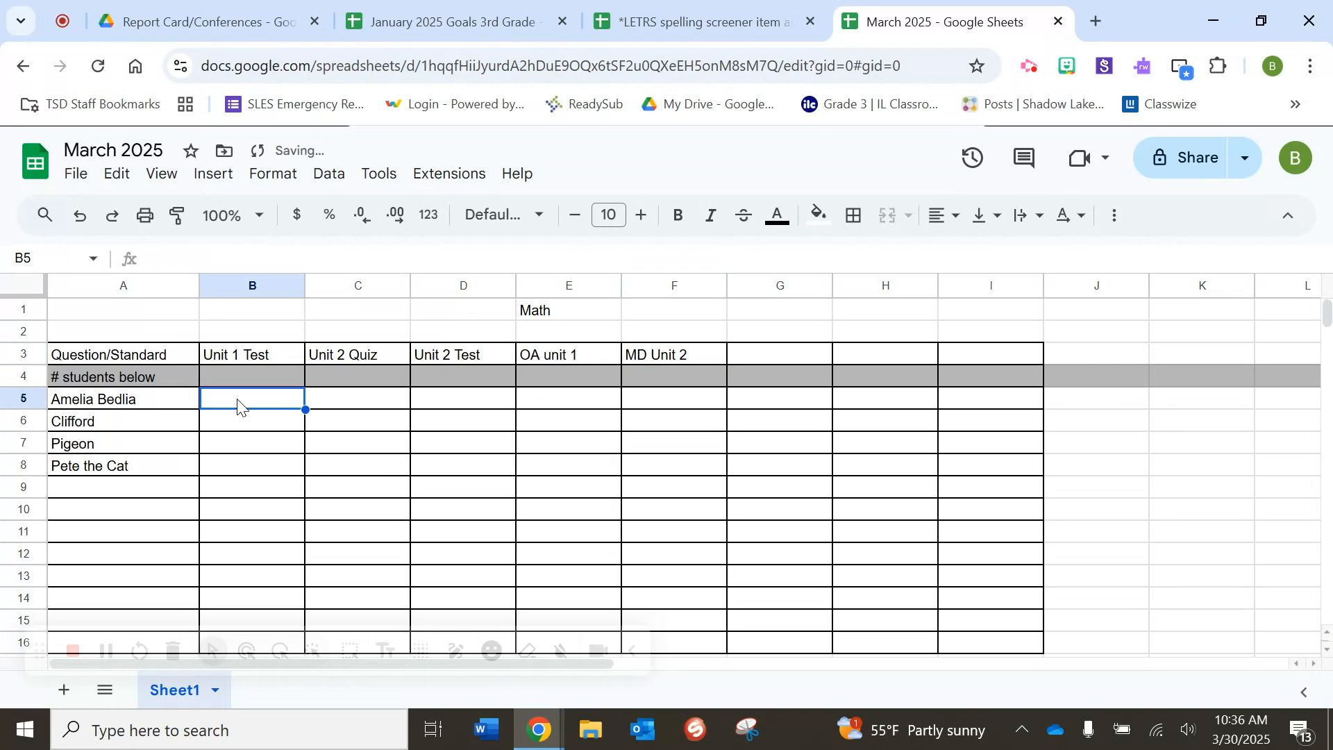
Step: Enter the summary headers "average" in cell H3 and "mode" in cell I3
left_click(809, 353)
left_click(853, 356)
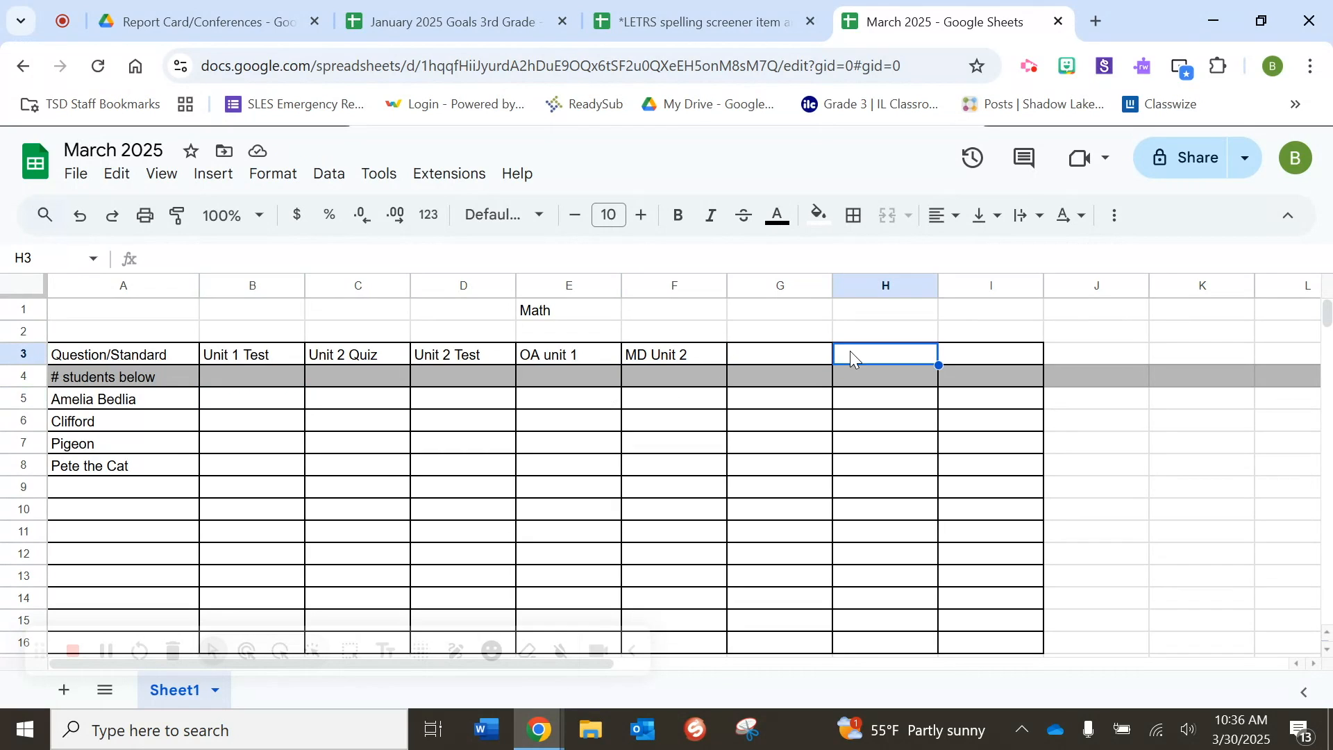
type("average")
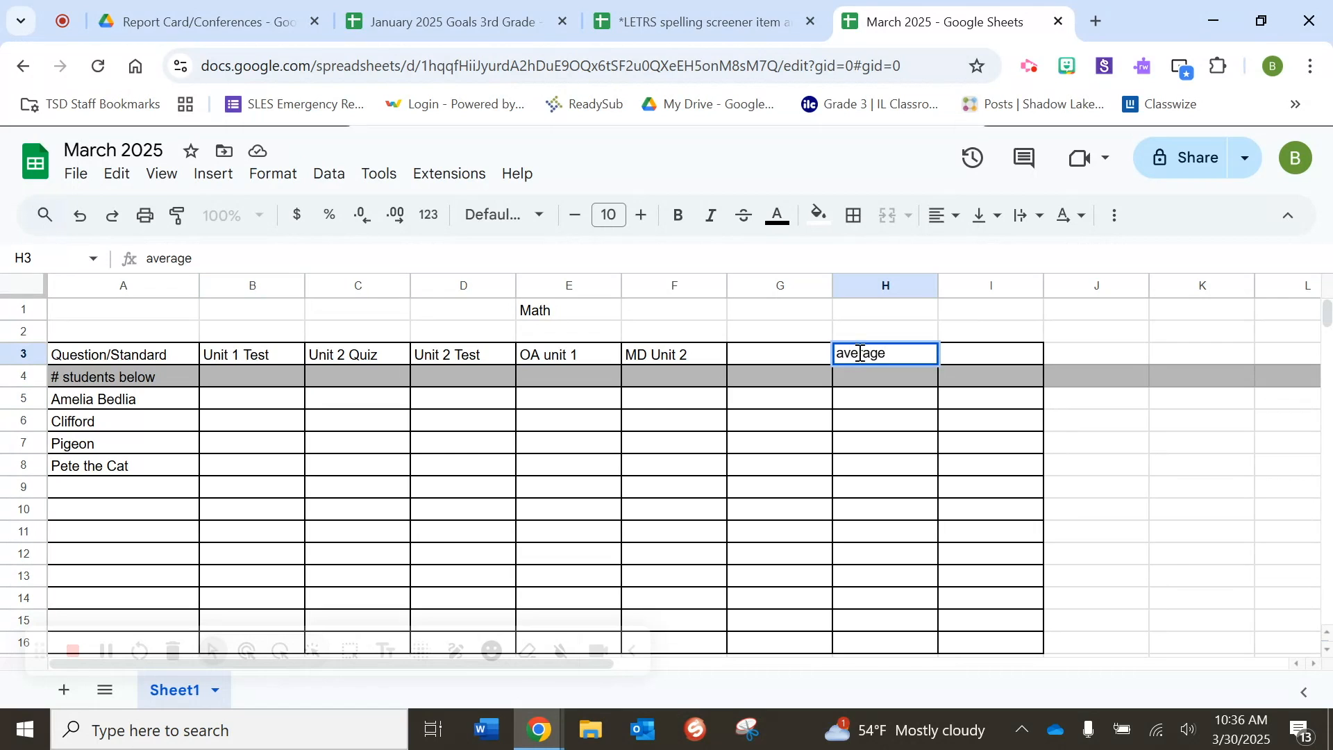
left_click(978, 356)
type("mode")
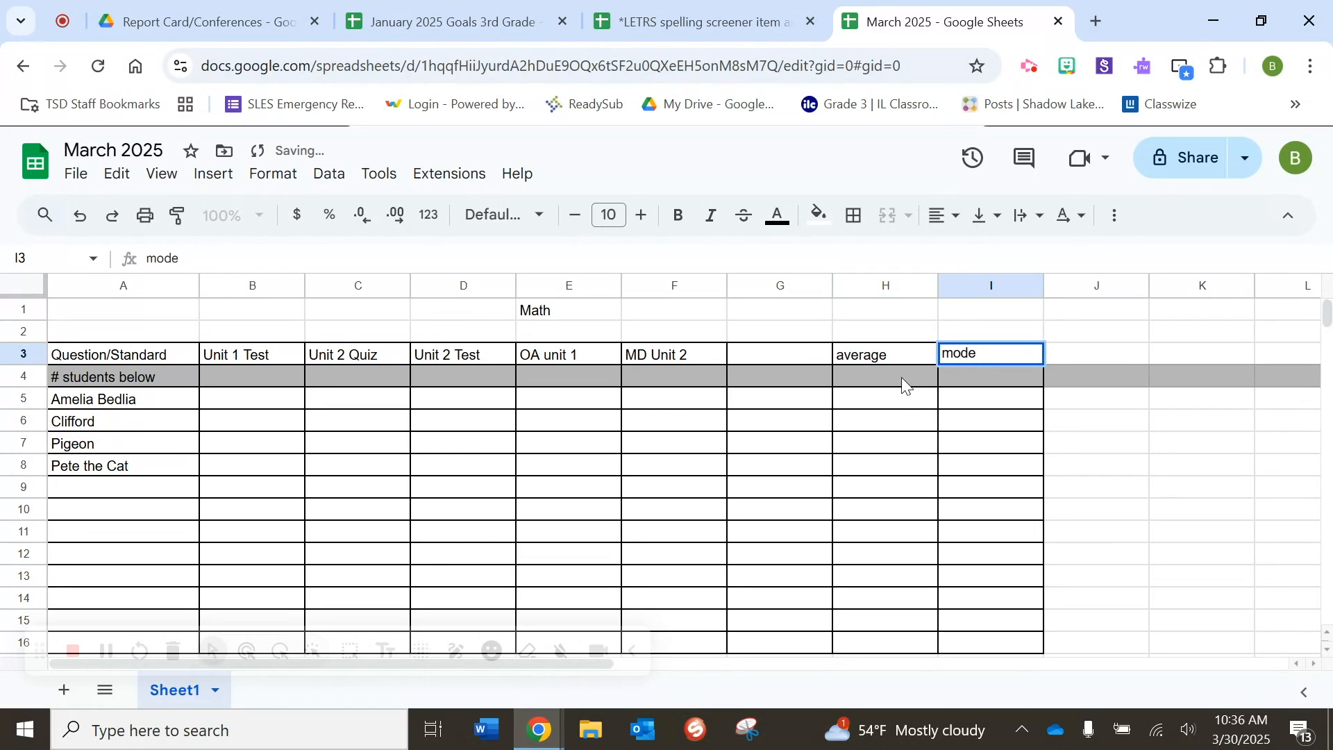
left_click(890, 408)
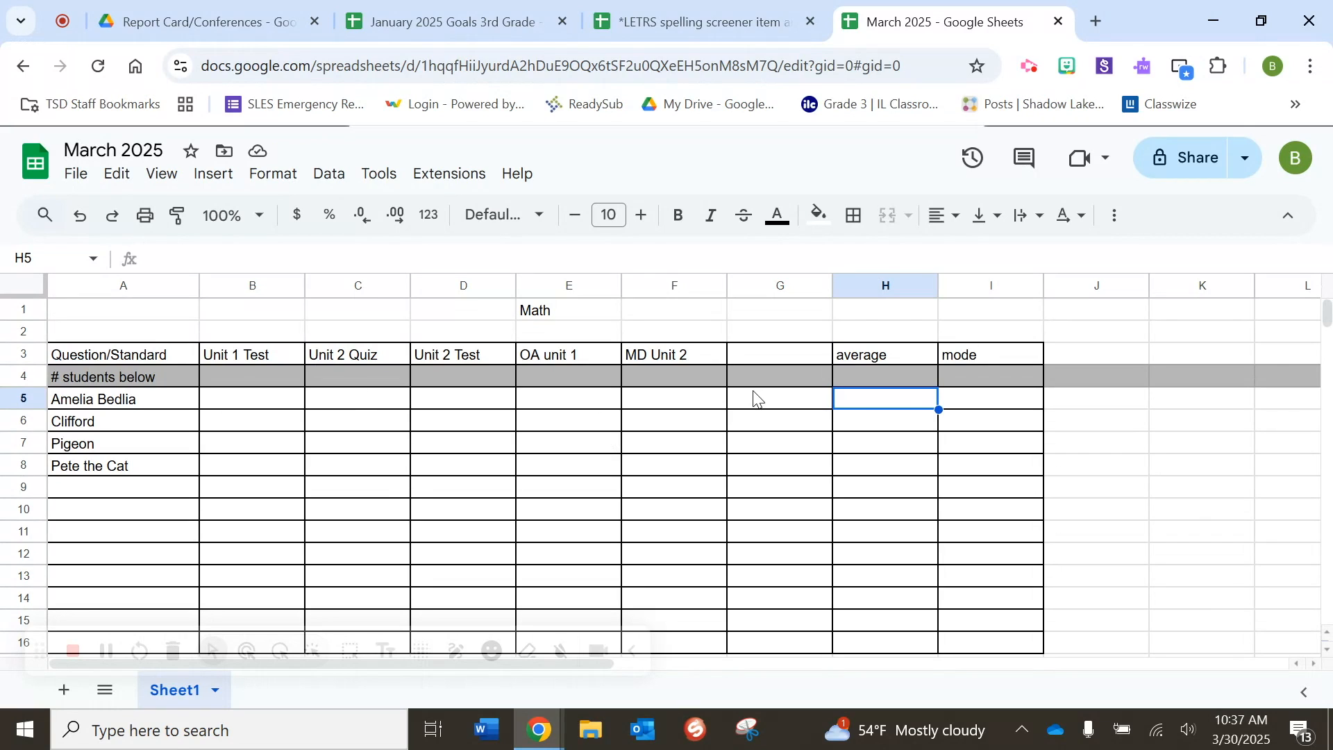
left_click(976, 402)
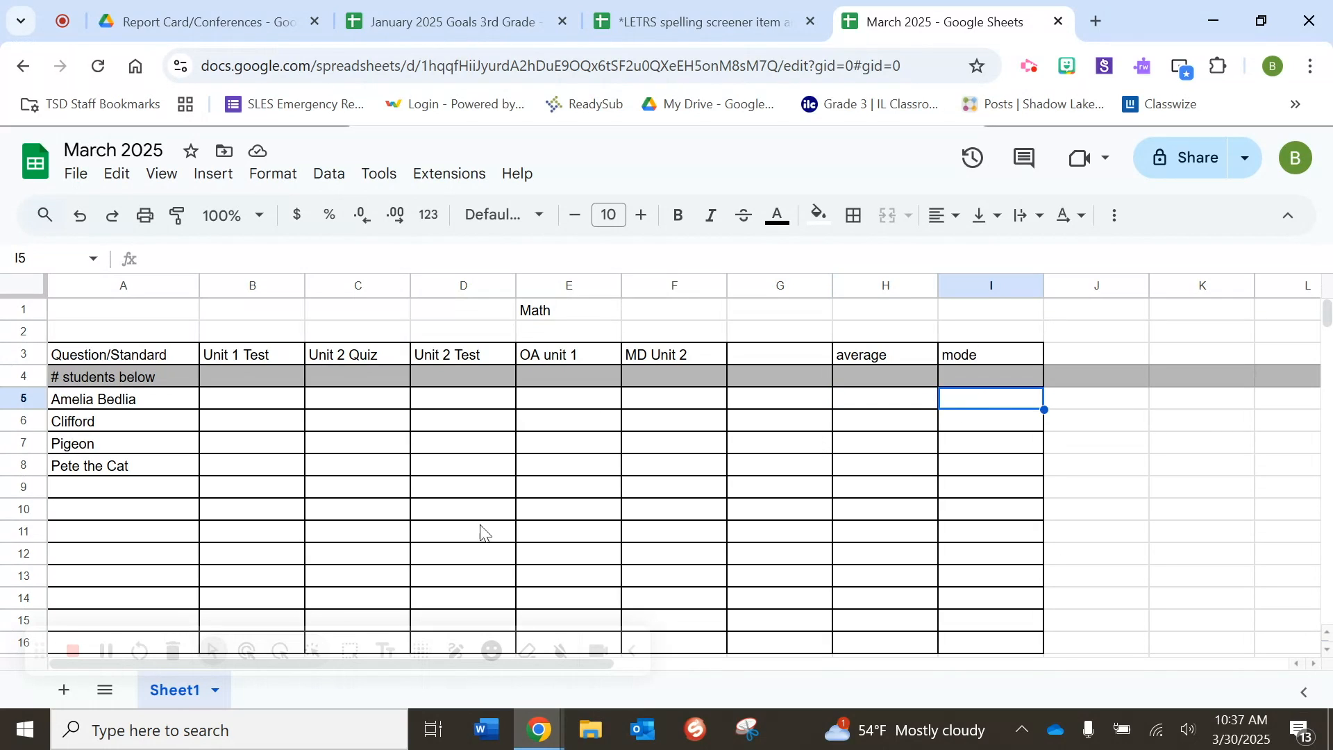
left_click(243, 407)
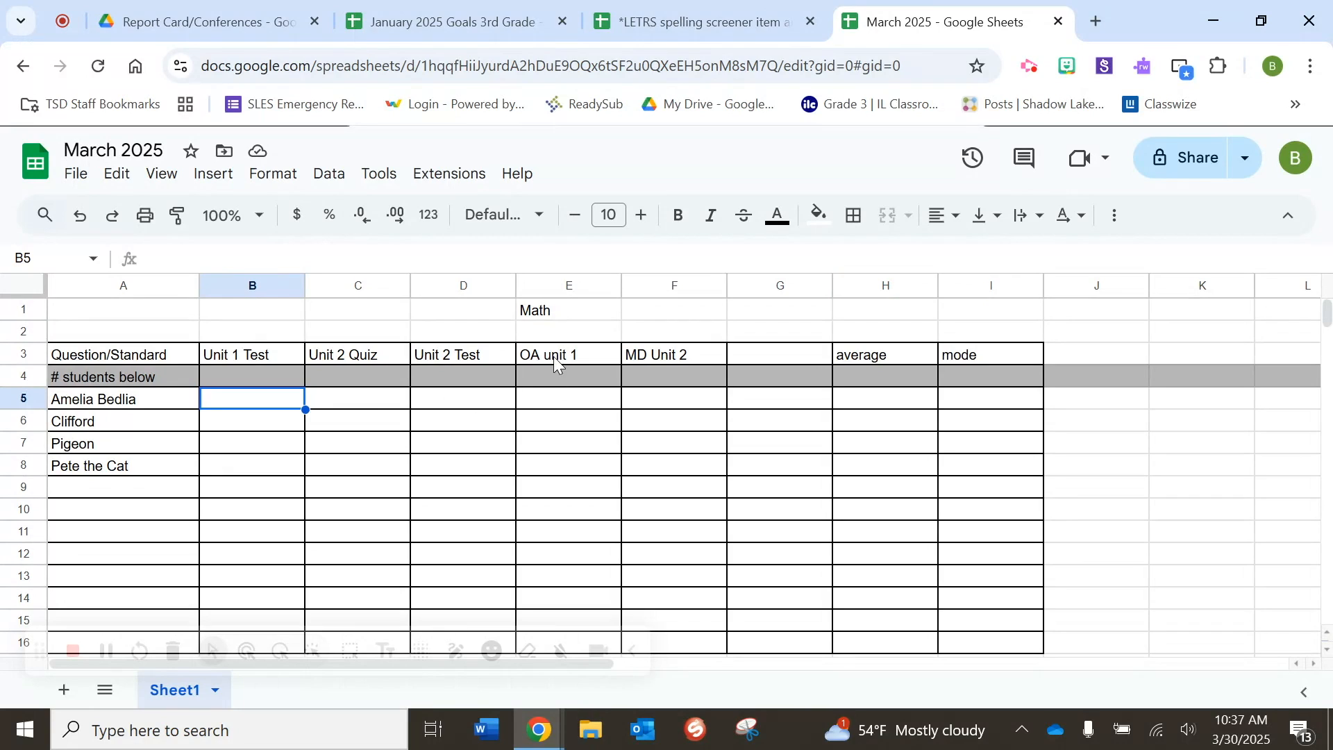
Step: Open the conditional formatting rules for the standards score cells E5:F16
left_click_drag(553, 401, 674, 467)
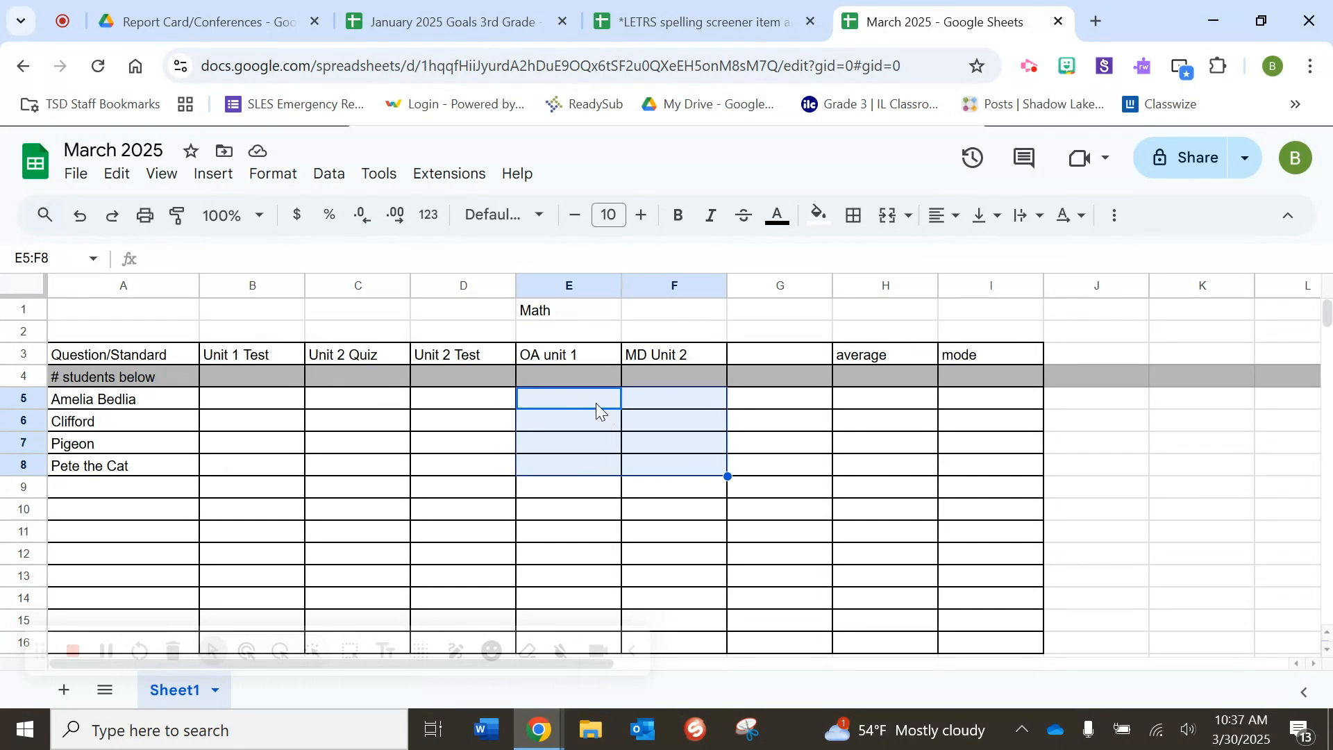
left_click_drag(565, 395, 690, 645)
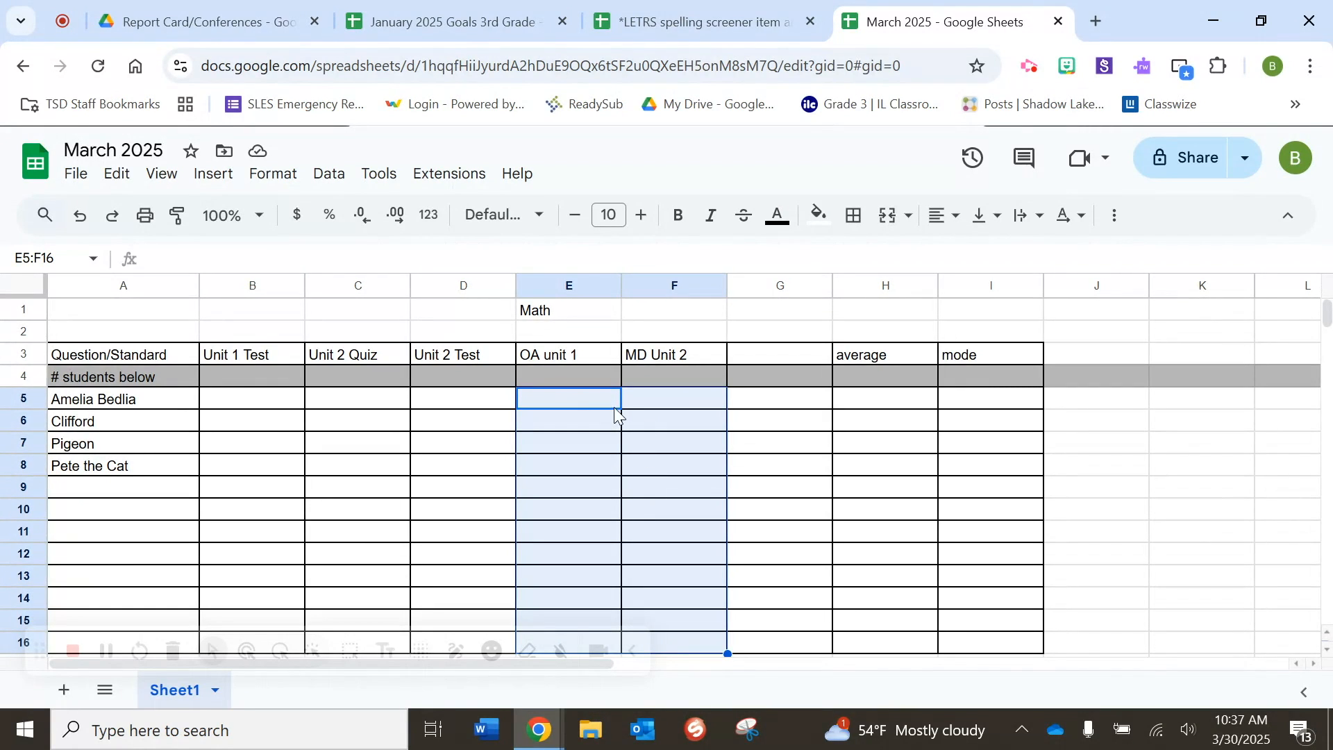
right_click(589, 398)
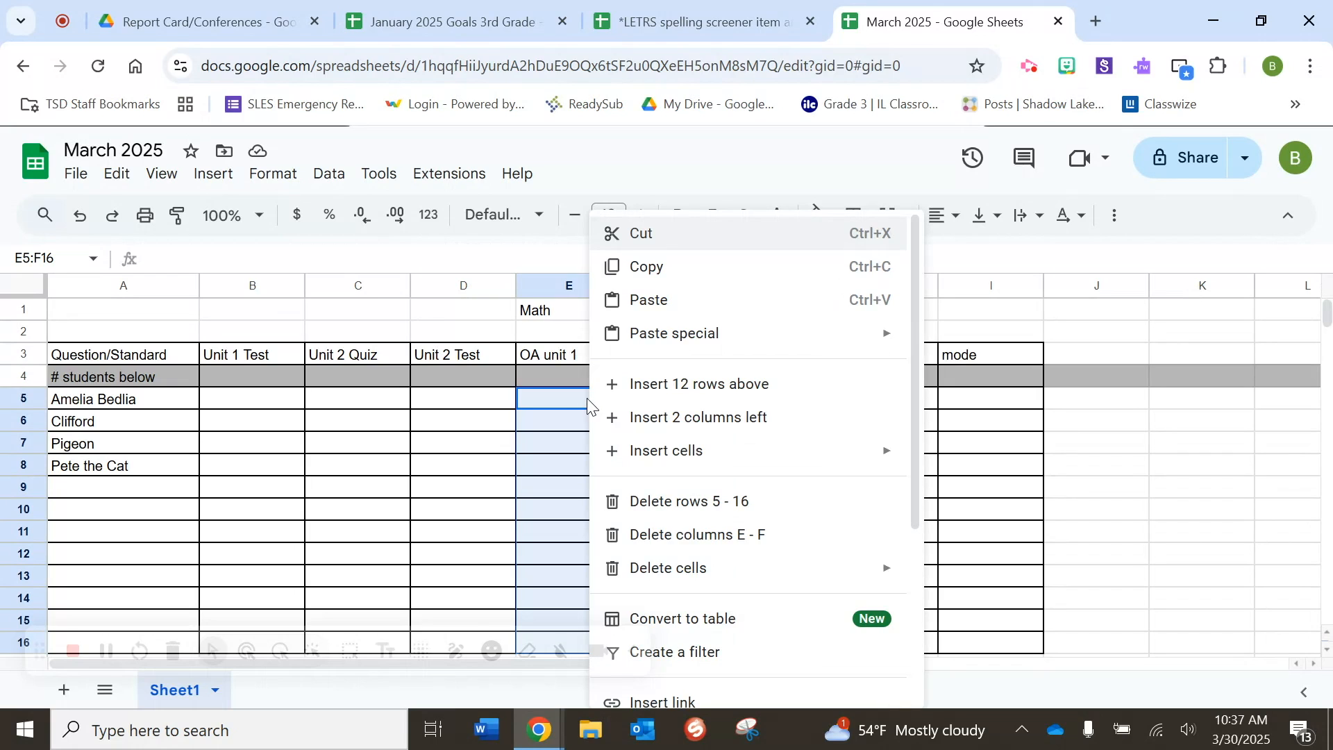
scroll(708, 564, "down", 1)
scroll(708, 564, "down", 3)
mouse_move(736, 694)
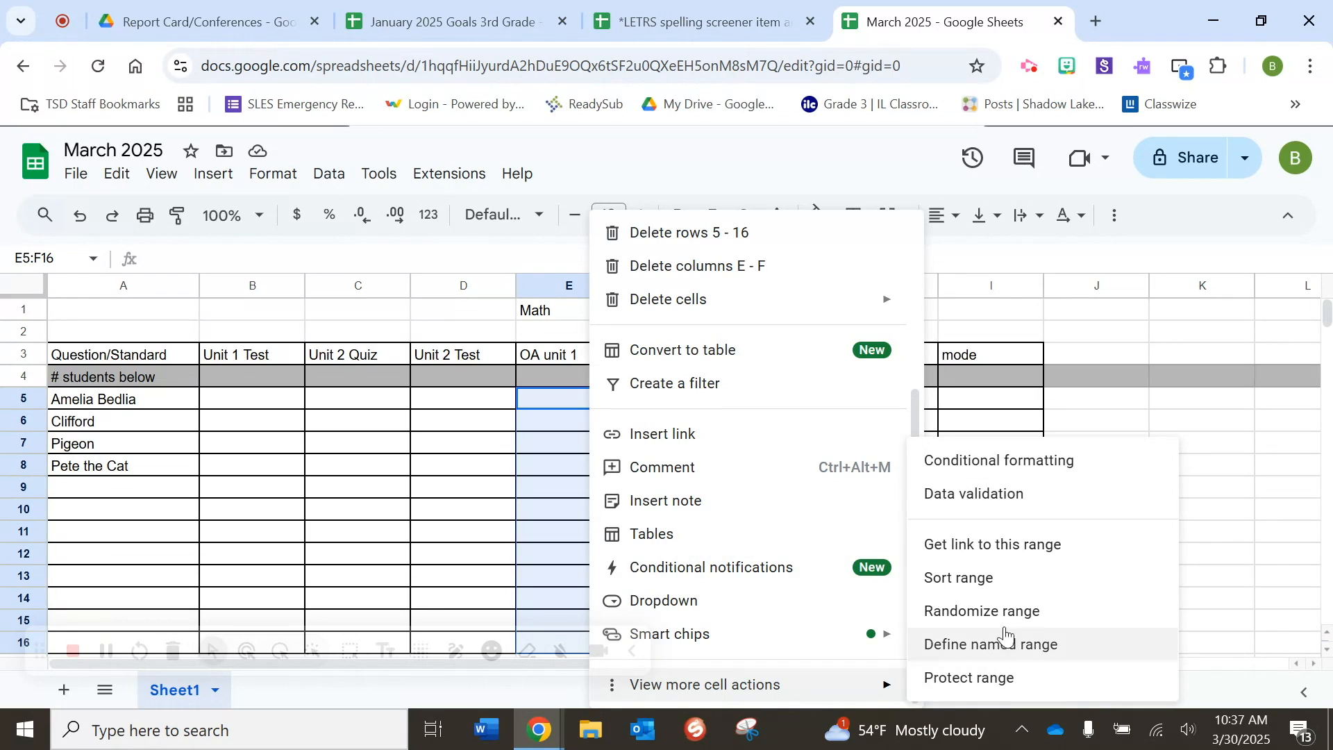
left_click(1006, 465)
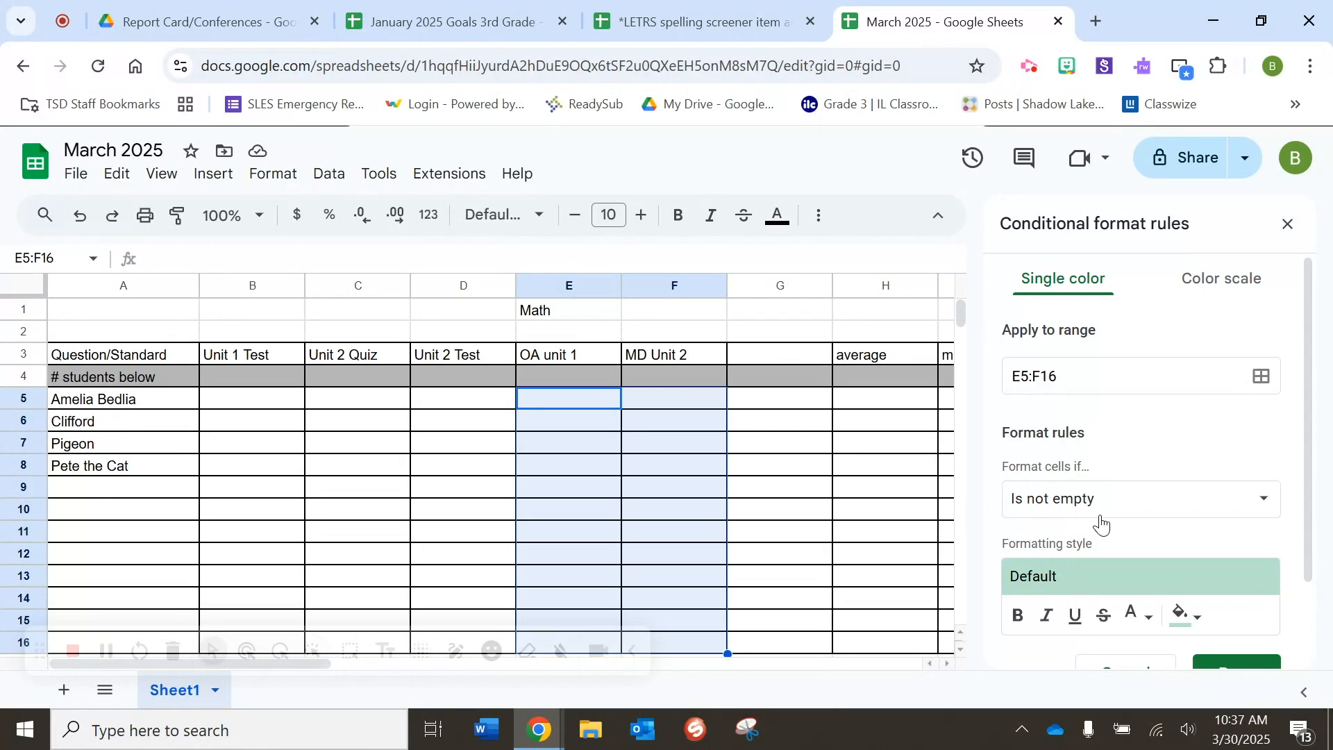
Step: Create a conditional formatting rule that gives cells in E5:F16 equal to 3 the default green fill
scroll(1125, 535, "down", 2)
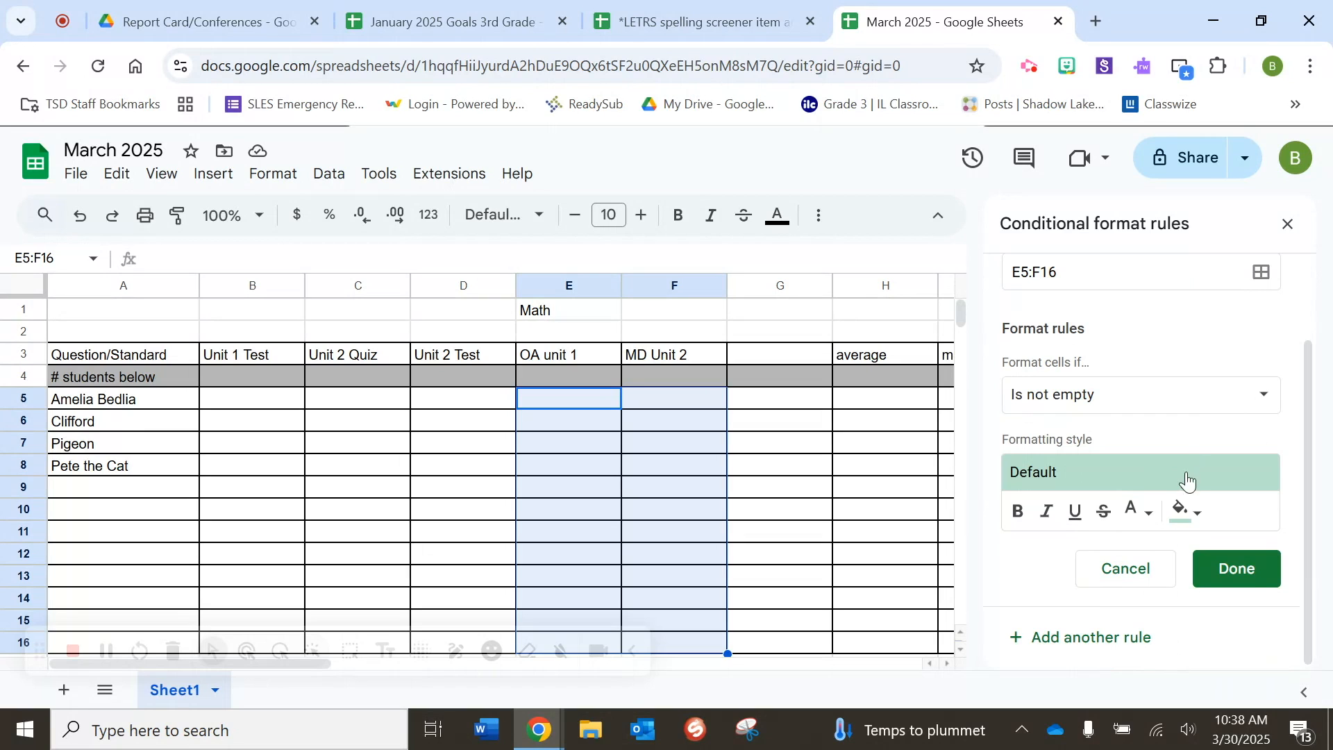
left_click(1120, 409)
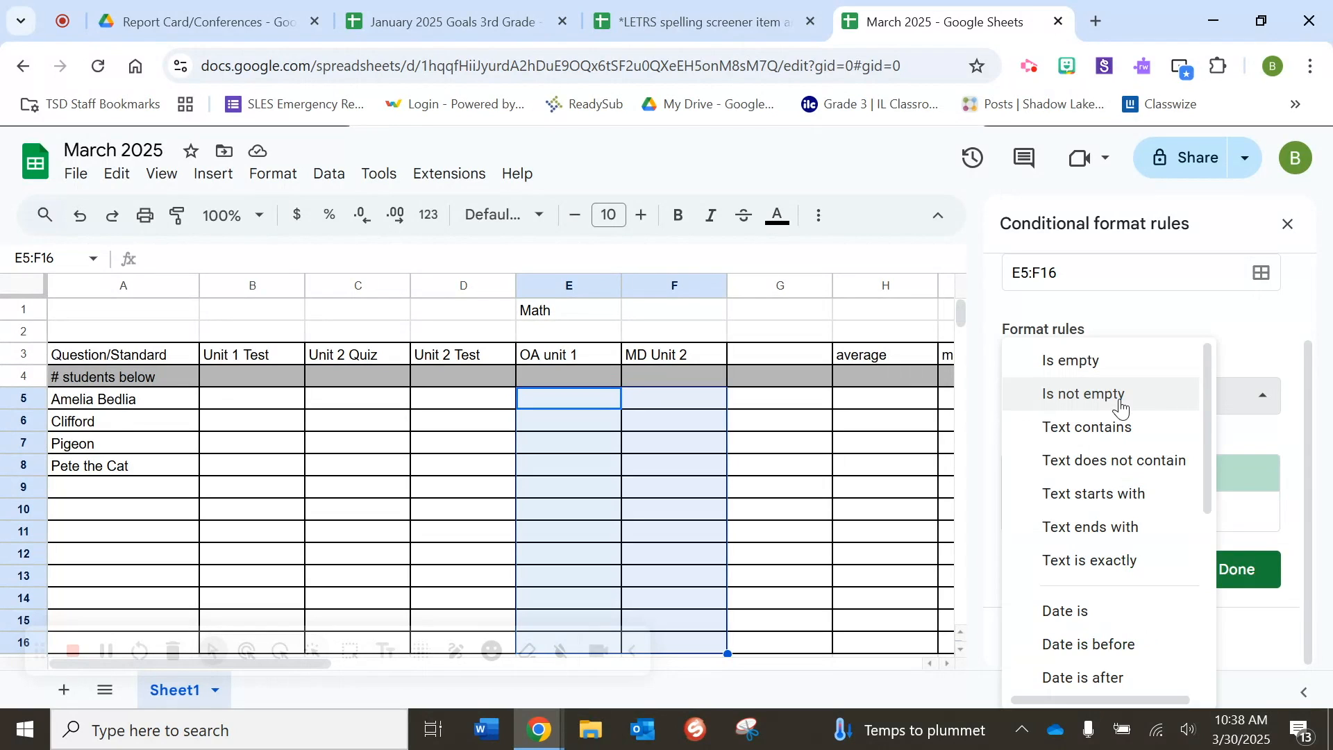
left_click_drag(1206, 426, 1191, 647)
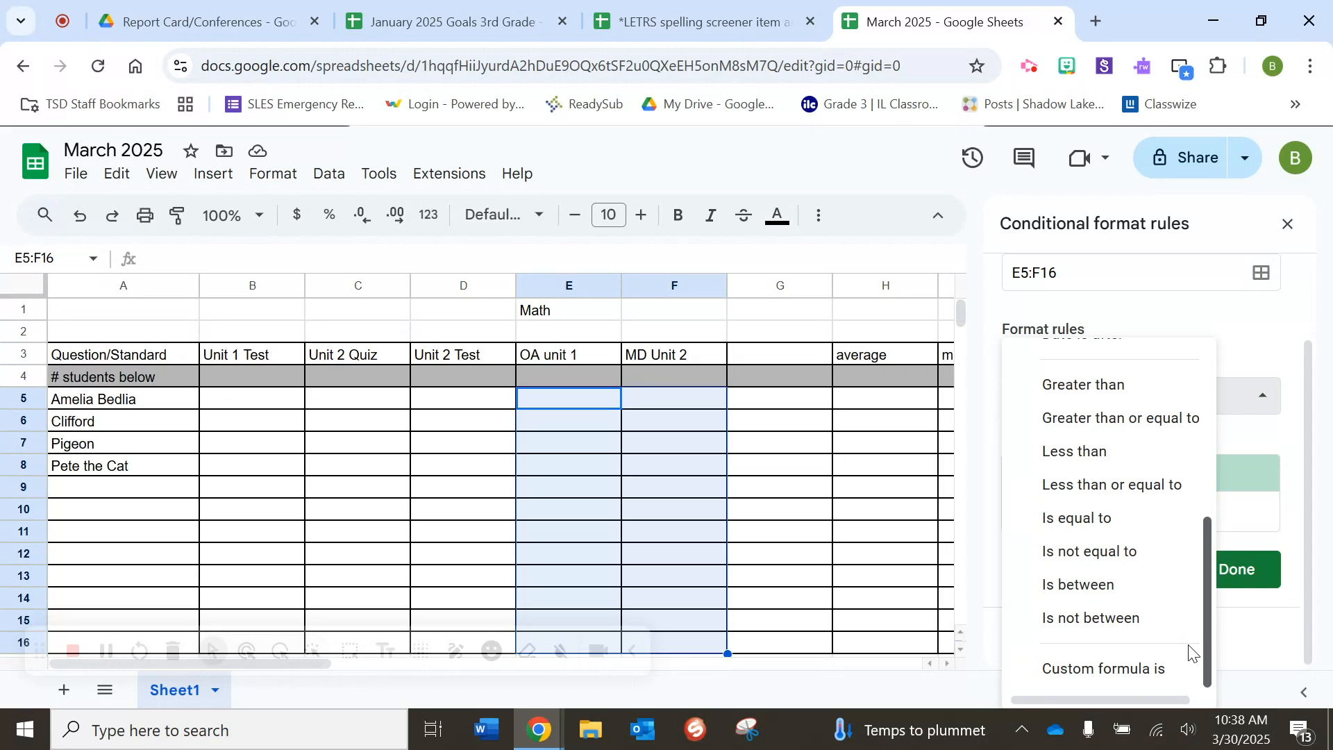
left_click(1105, 520)
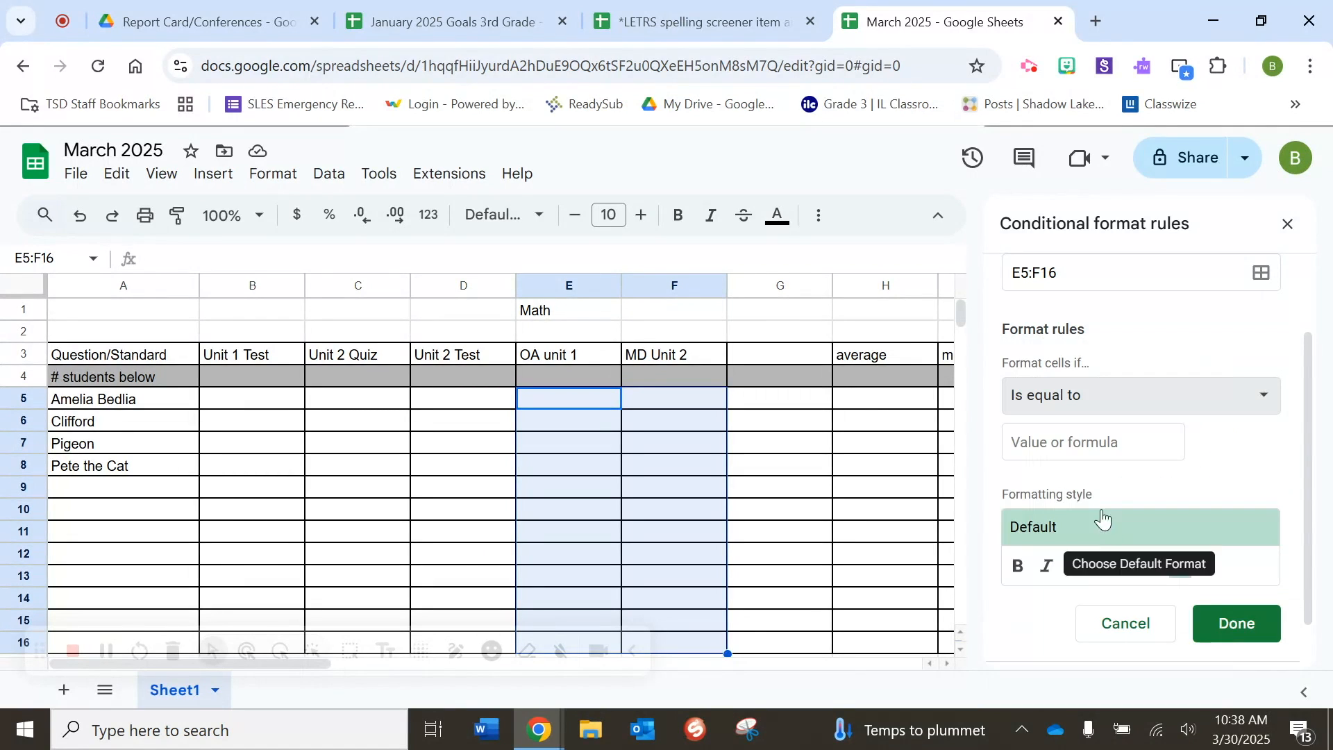
left_click(1075, 446)
type("3")
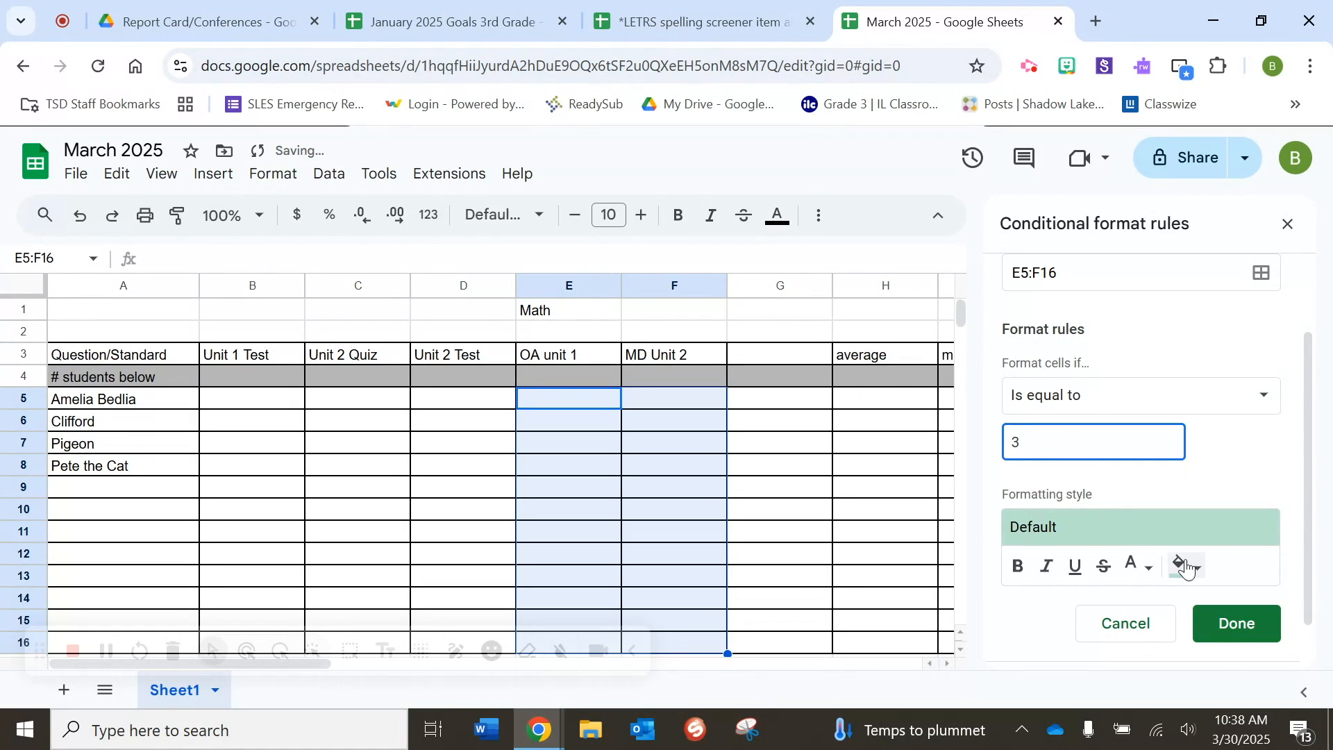
left_click(1232, 632)
Step: Add another conditional formatting rule that fills cells in E5:F16 equal to 1 with light red
left_click(1097, 368)
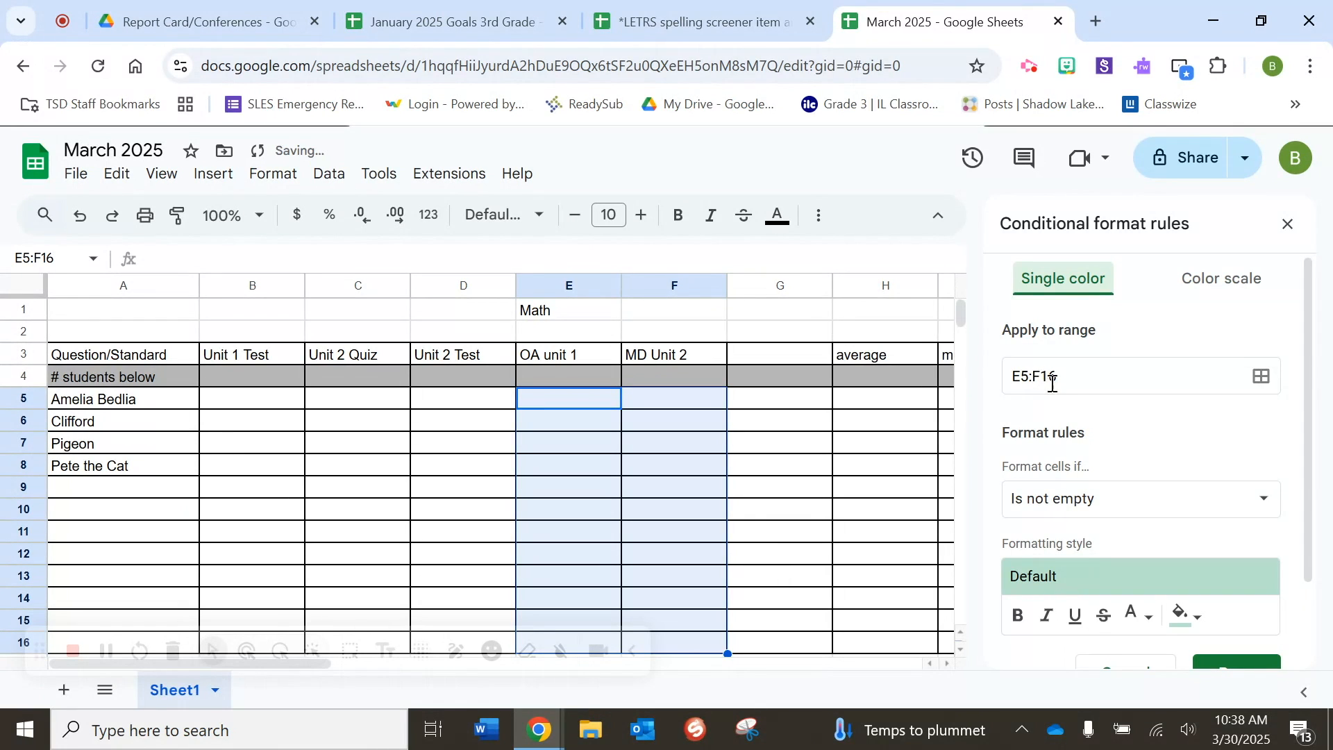
left_click(1194, 618)
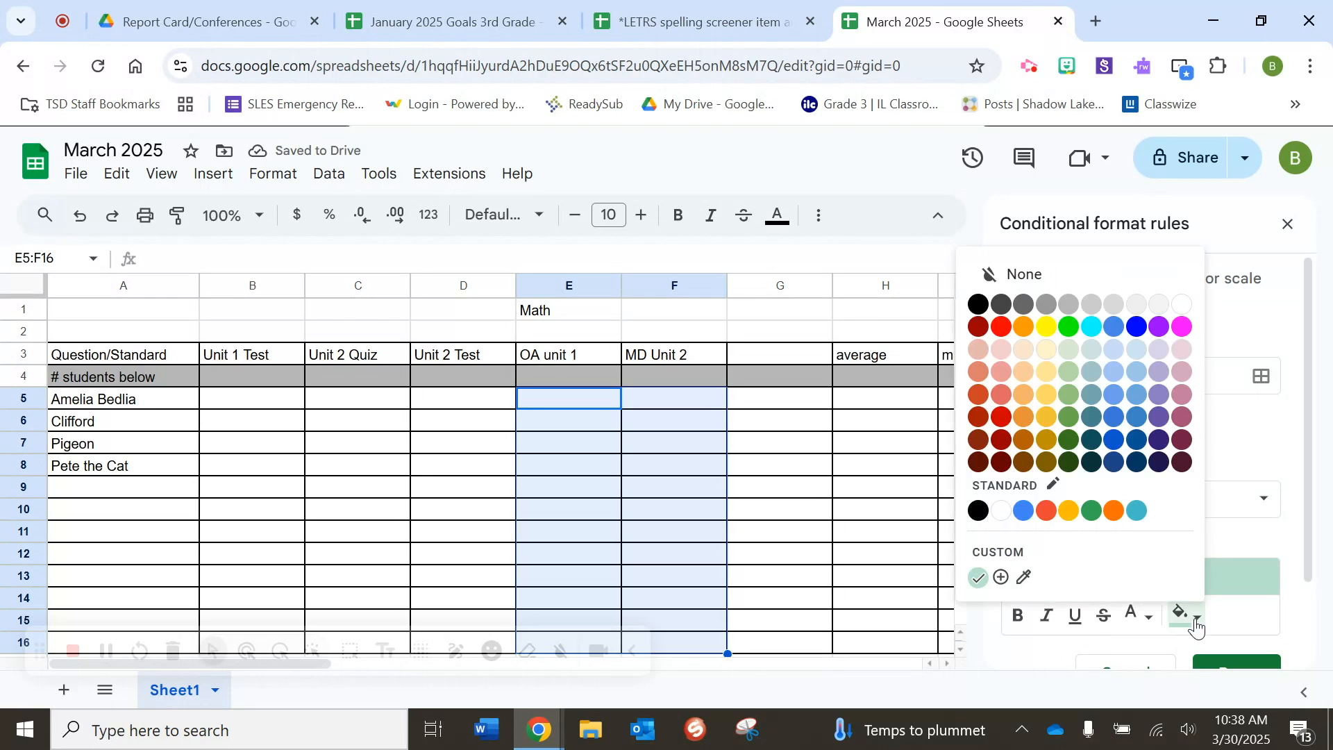
left_click(998, 359)
left_click(1068, 501)
scroll(1079, 573, "down", 3)
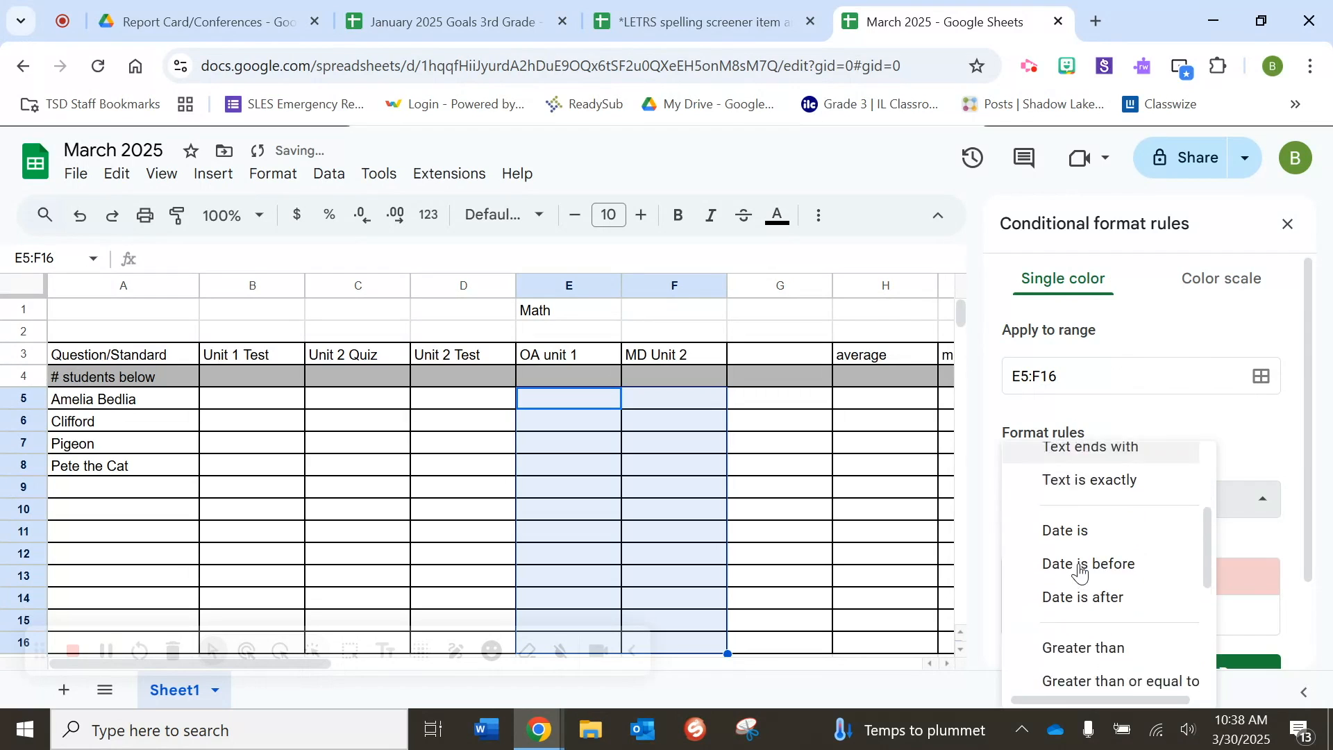
scroll(1082, 579, "down", 2)
left_click(1086, 649)
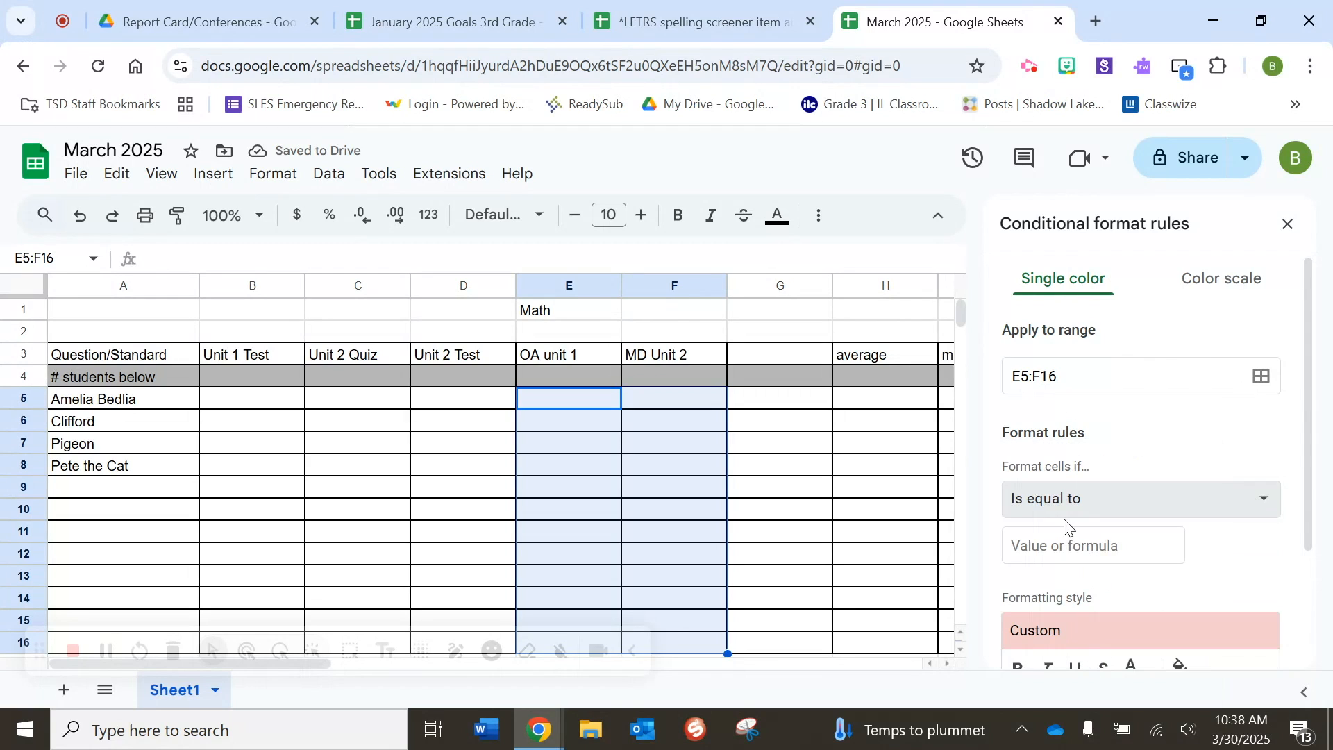
left_click(1055, 546)
type("1")
scroll(1180, 587, "down", 3)
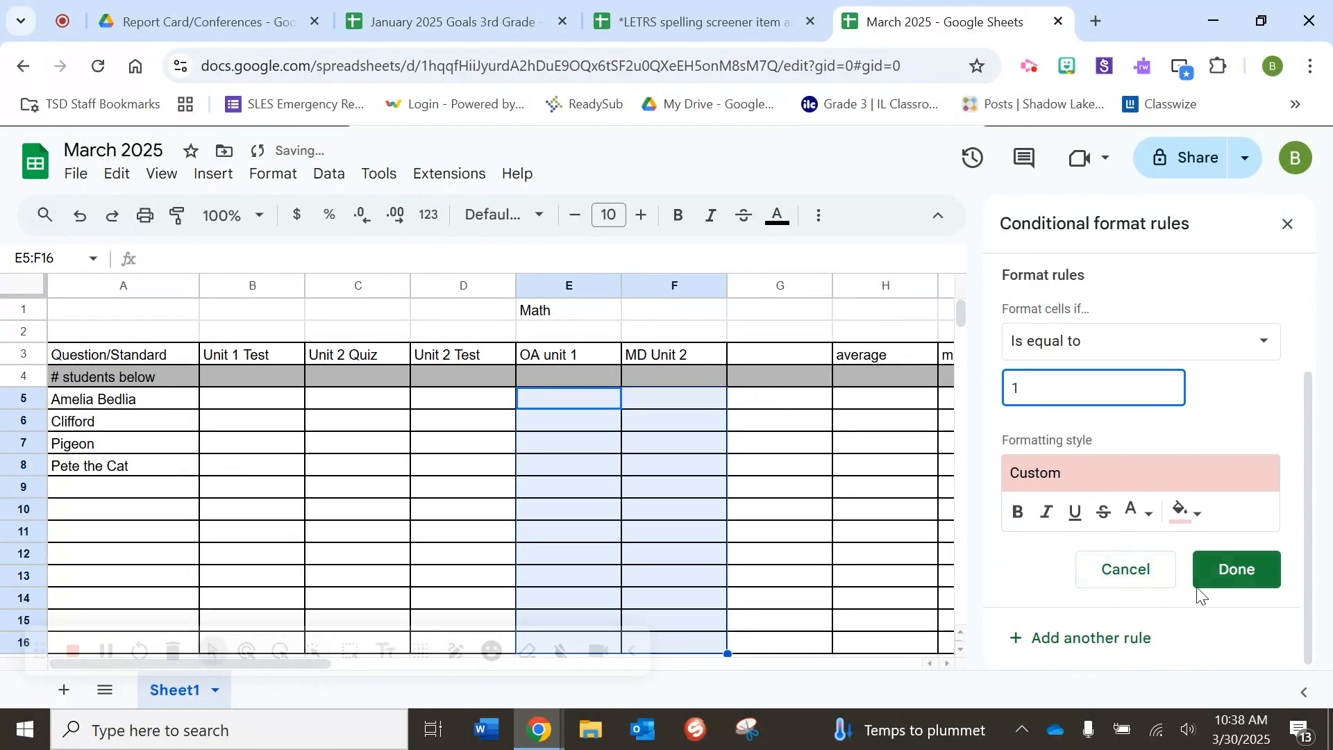
left_click(1242, 572)
Step: Add a conditional formatting rule that fills cells in E5:F16 equal to 2 with light yellow
left_click(1102, 445)
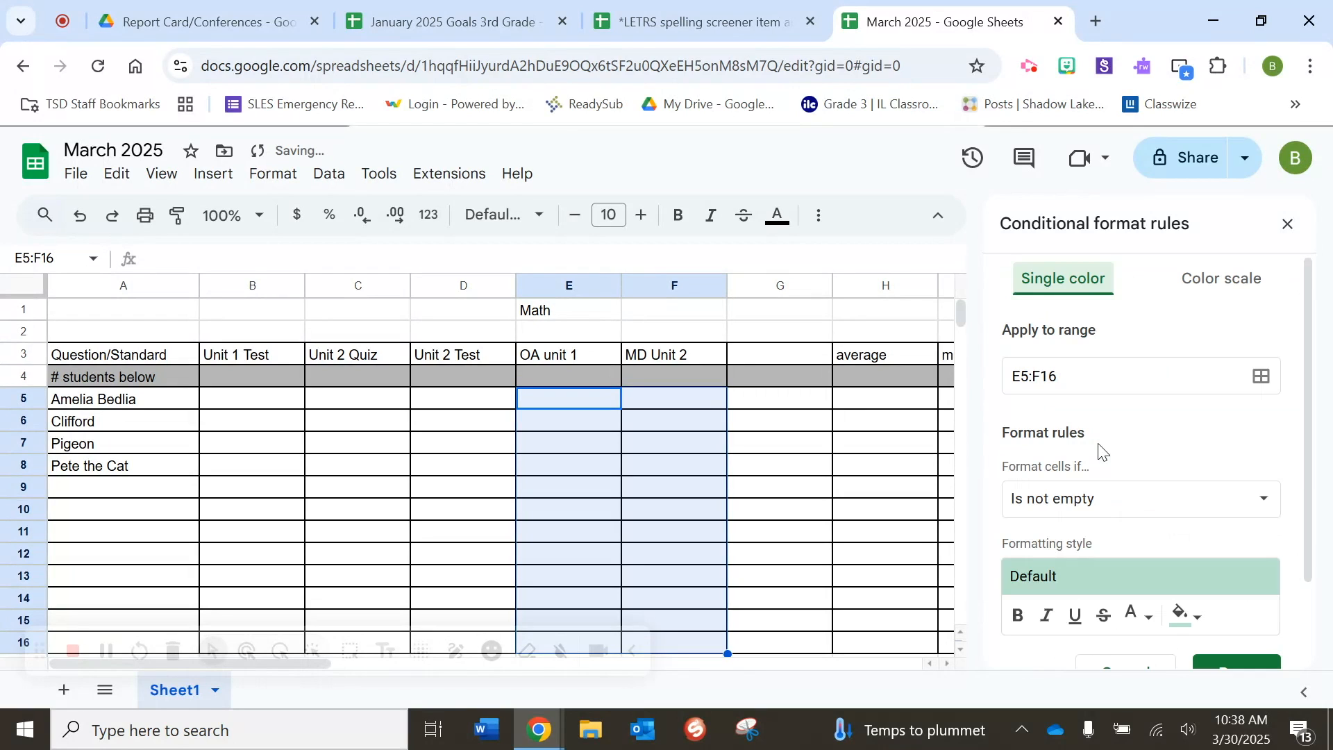
left_click(1186, 610)
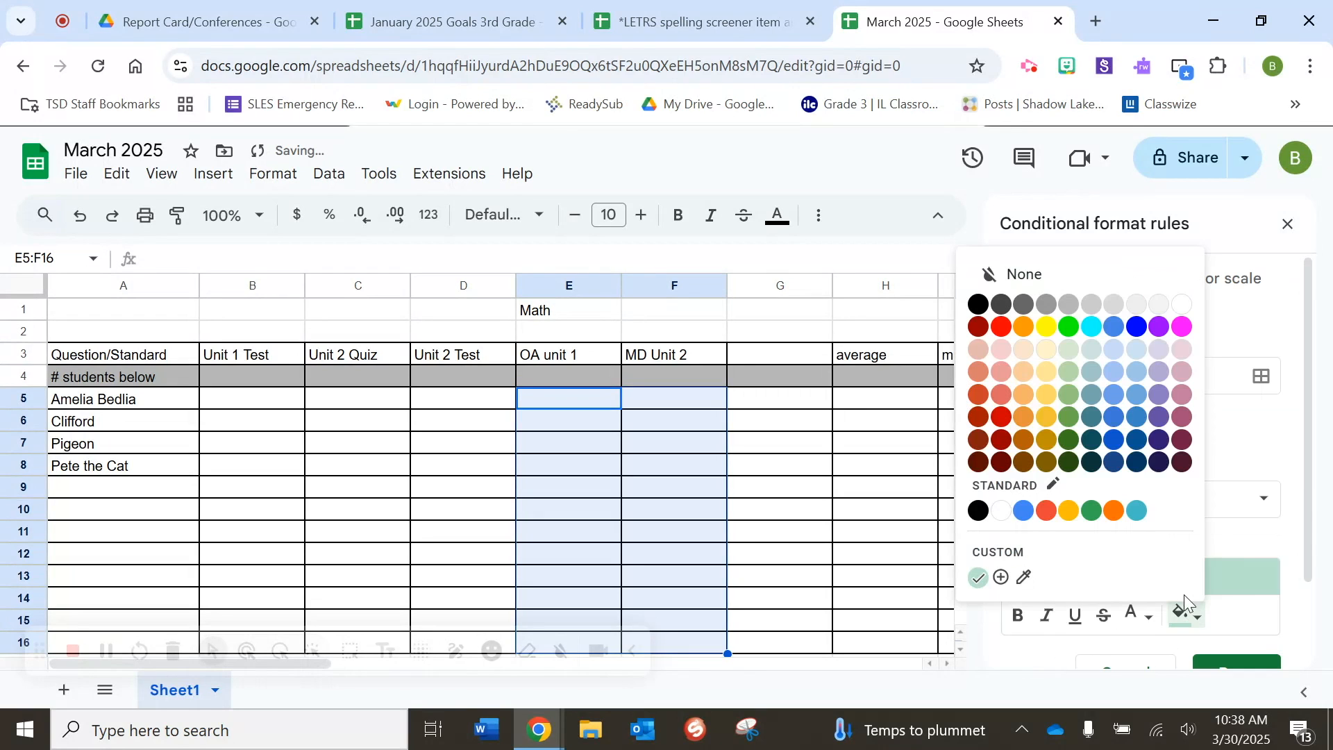
left_click(1048, 351)
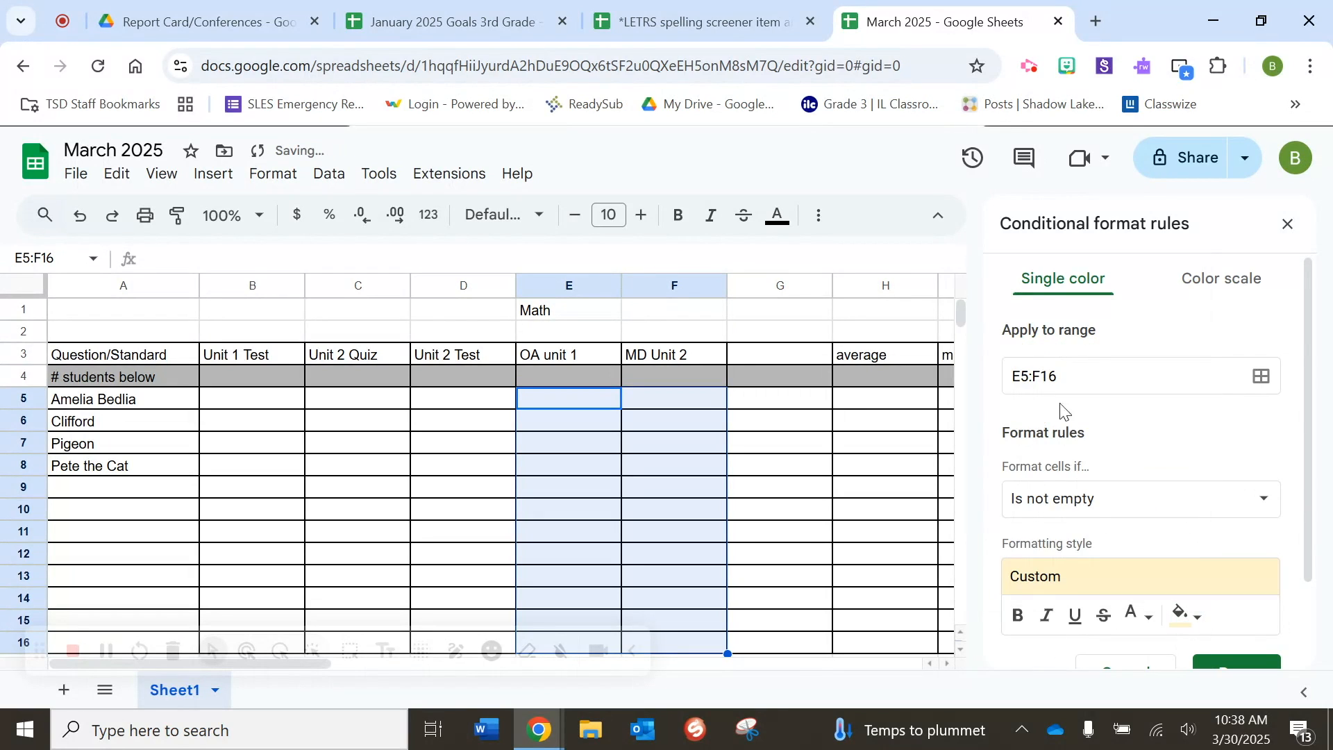
left_click(1099, 507)
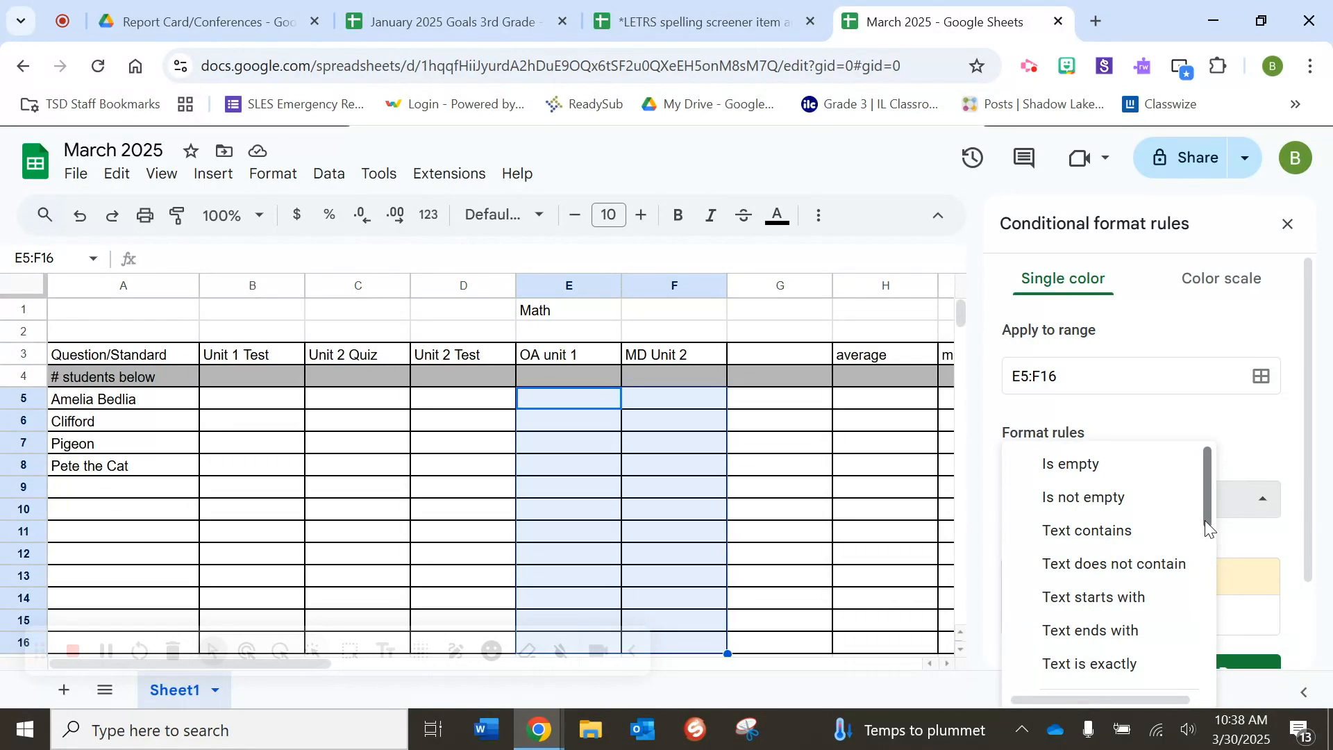
left_click_drag(1205, 486, 1210, 548)
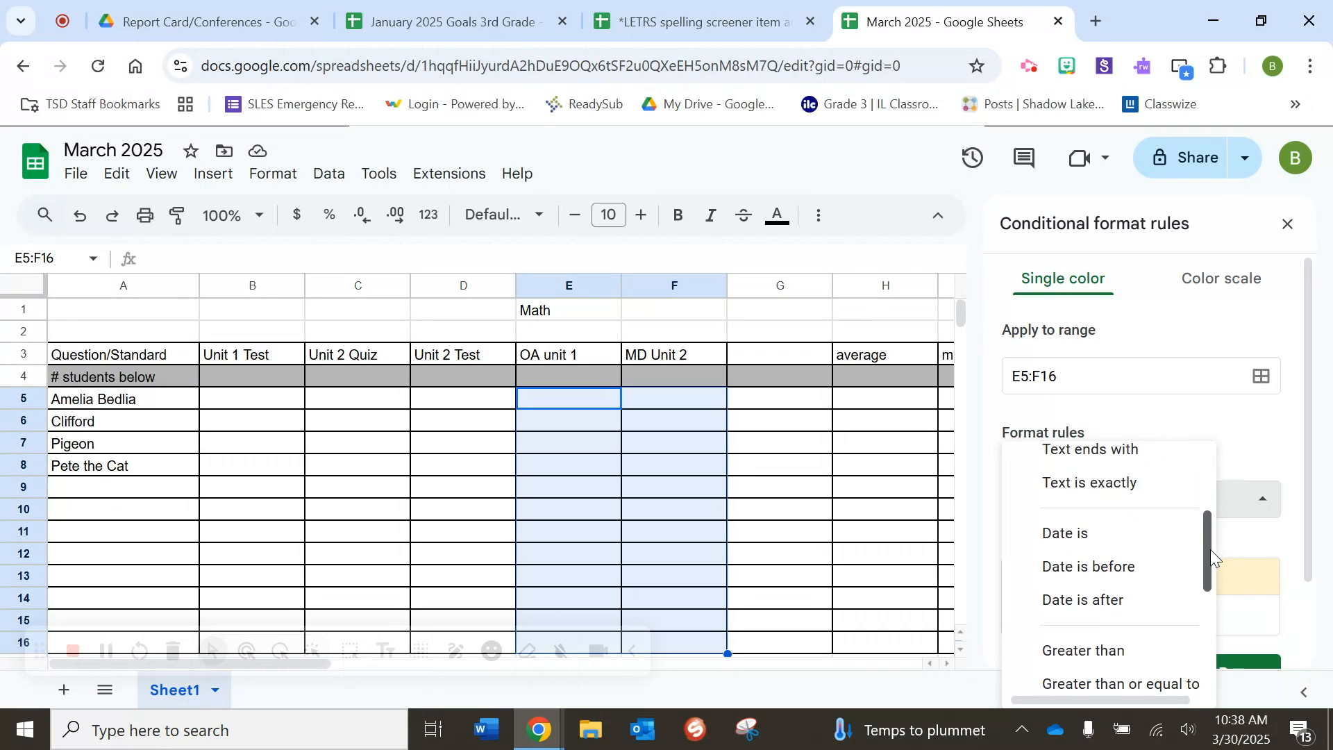
left_click_drag(1210, 549, 1214, 610)
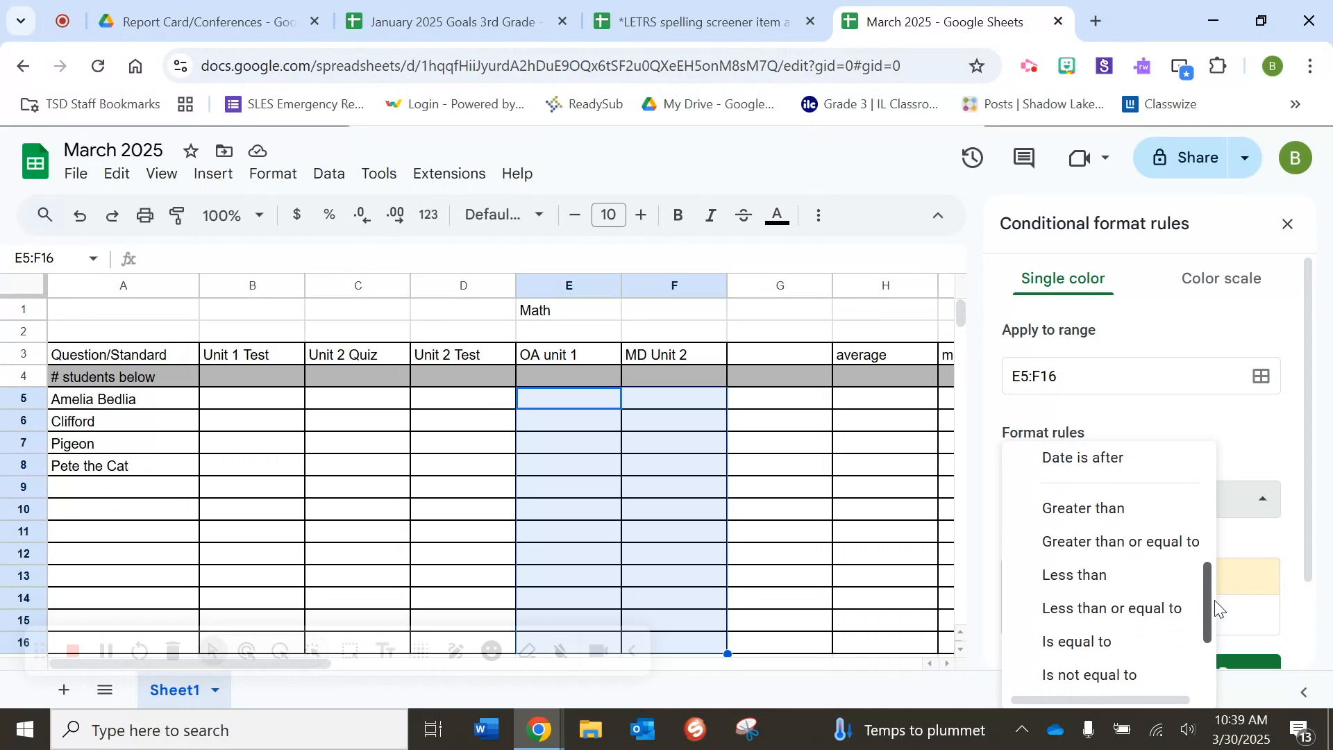
left_click(1086, 645)
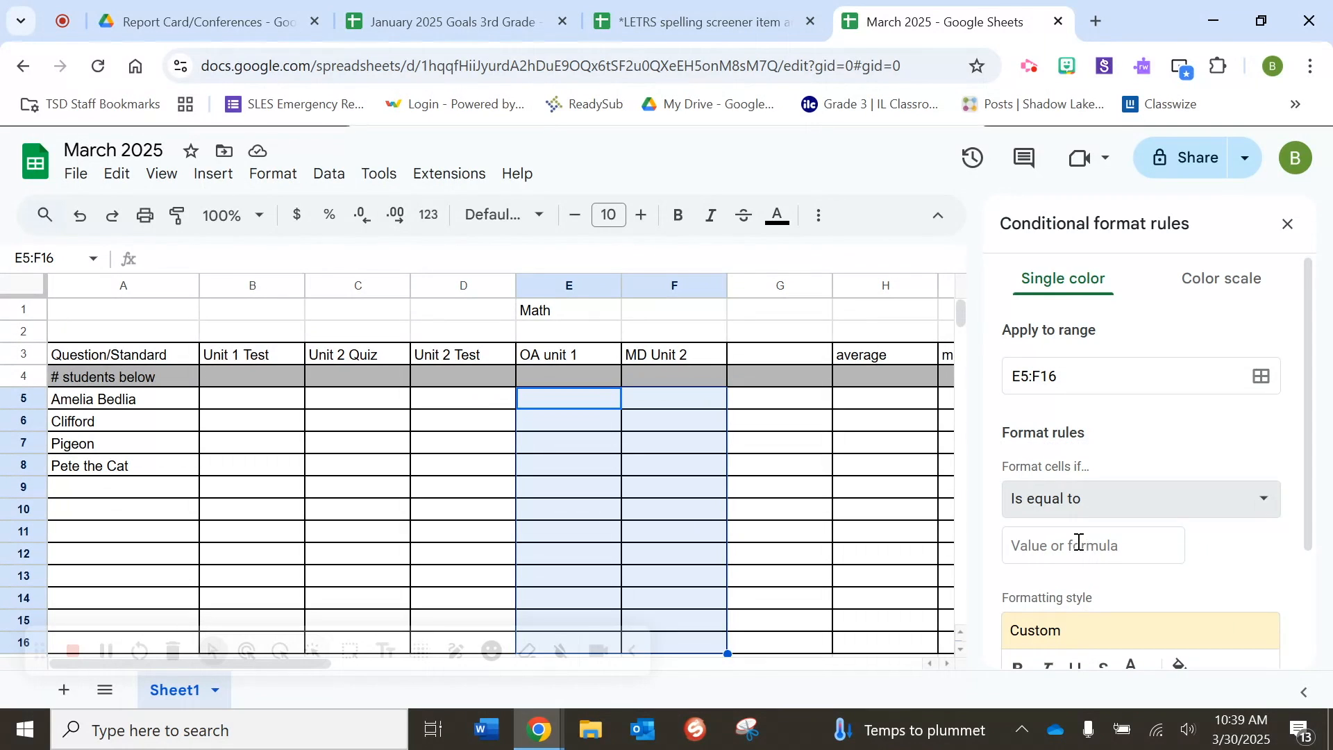
left_click(1074, 544)
type("2")
scroll(1215, 588, "down", 2)
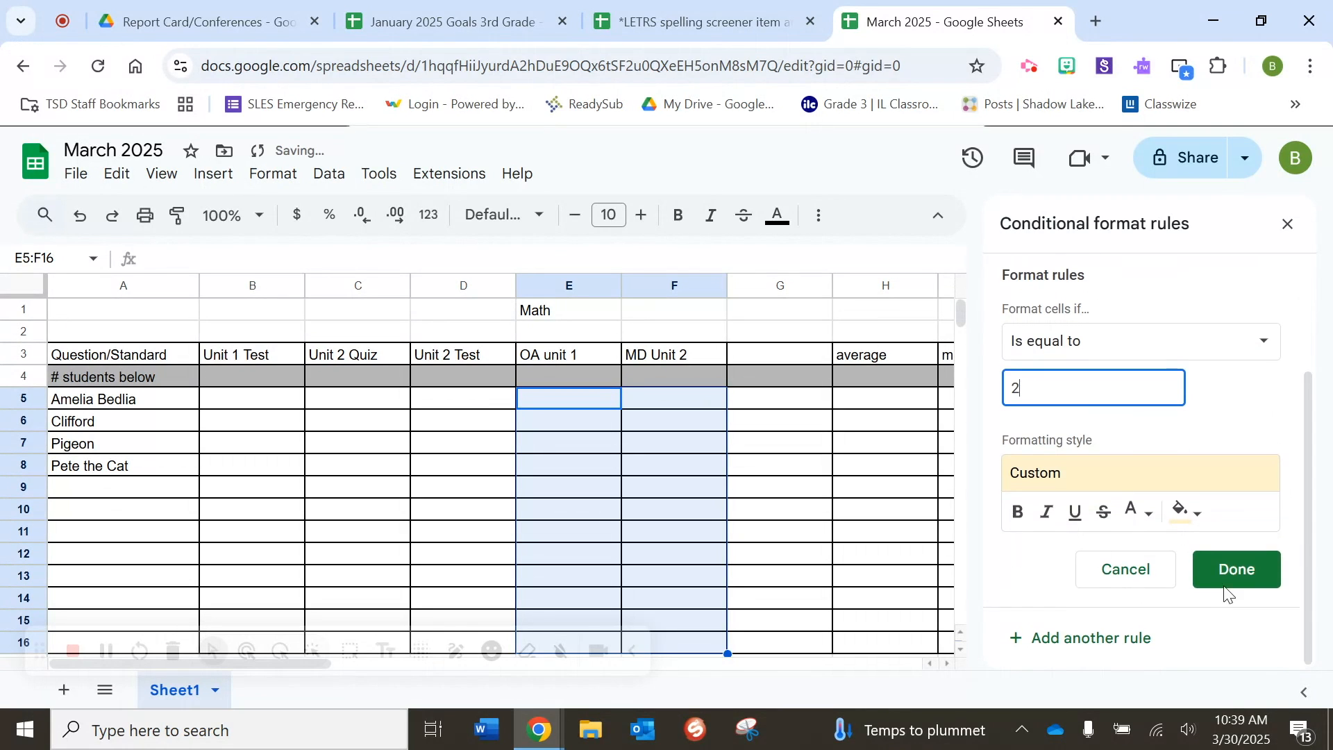
left_click(1226, 579)
Step: Add a conditional formatting rule that fills cells in E5:F16 equal to 4 with medium blue, and close the rules
left_click(1139, 525)
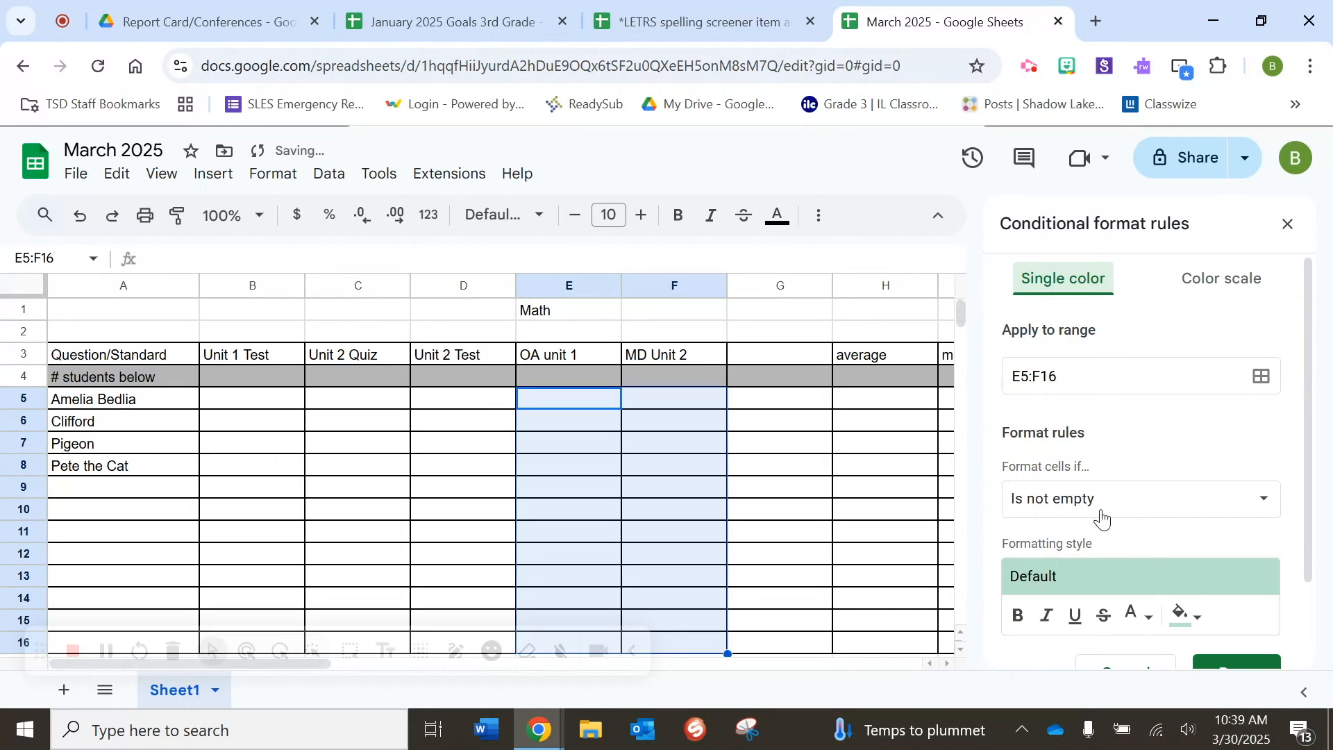
left_click(1184, 613)
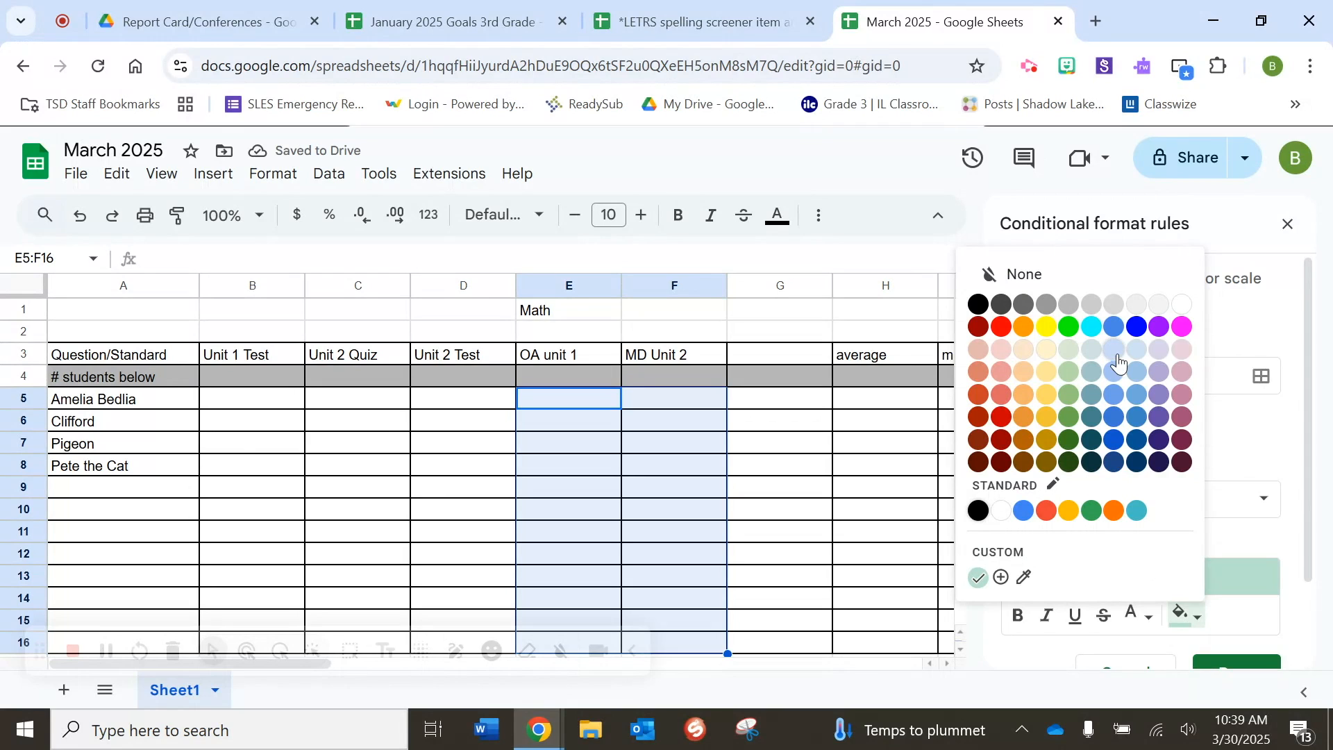
left_click(1114, 394)
left_click(1076, 497)
scroll(1075, 541, "down", 5)
left_click(1078, 552)
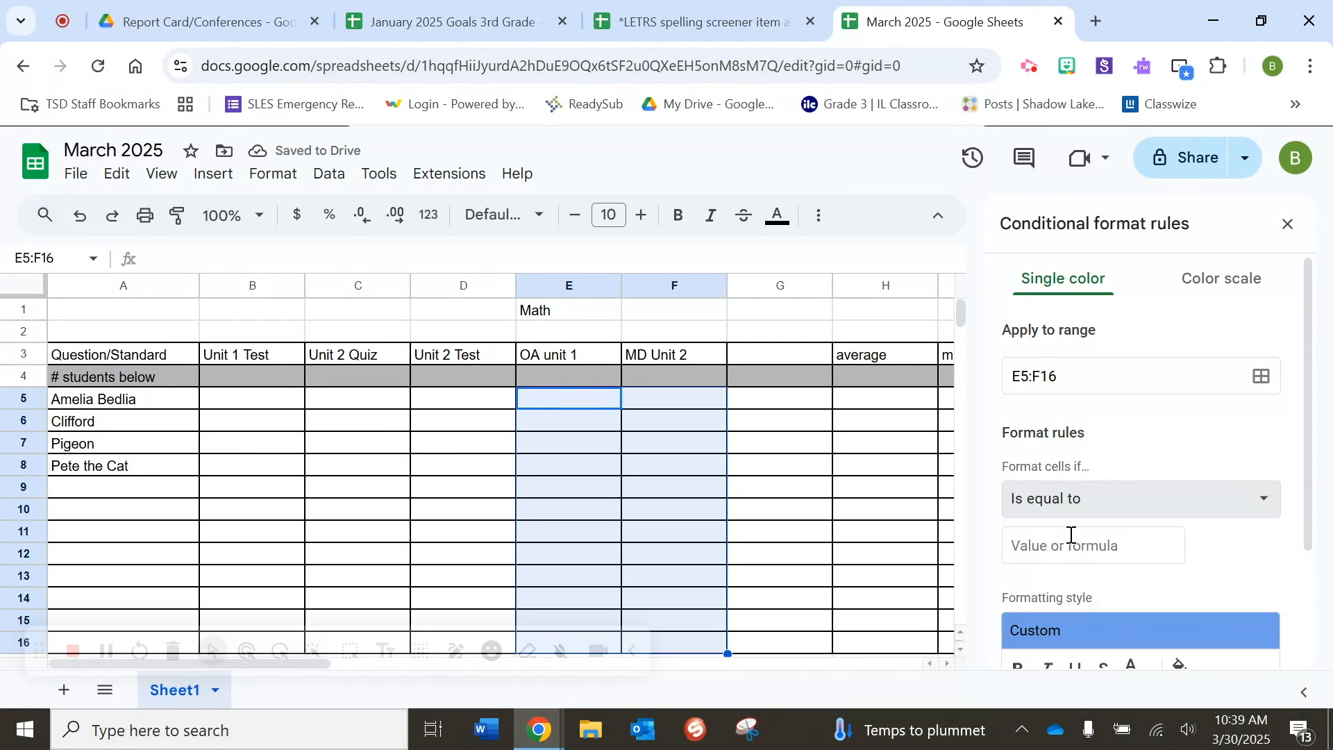
left_click(1065, 544)
type("4")
scroll(1108, 578, "down", 1)
scroll(1108, 579, "down", 1)
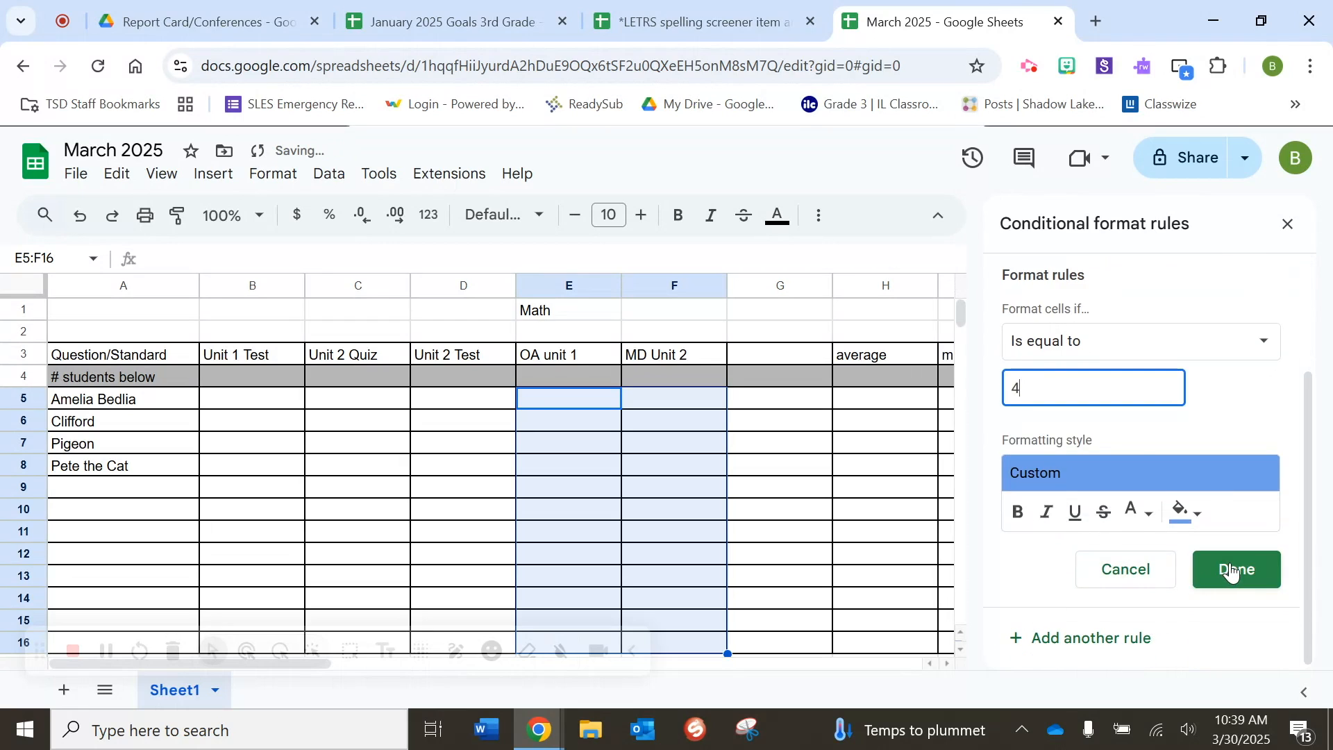
left_click(1236, 567)
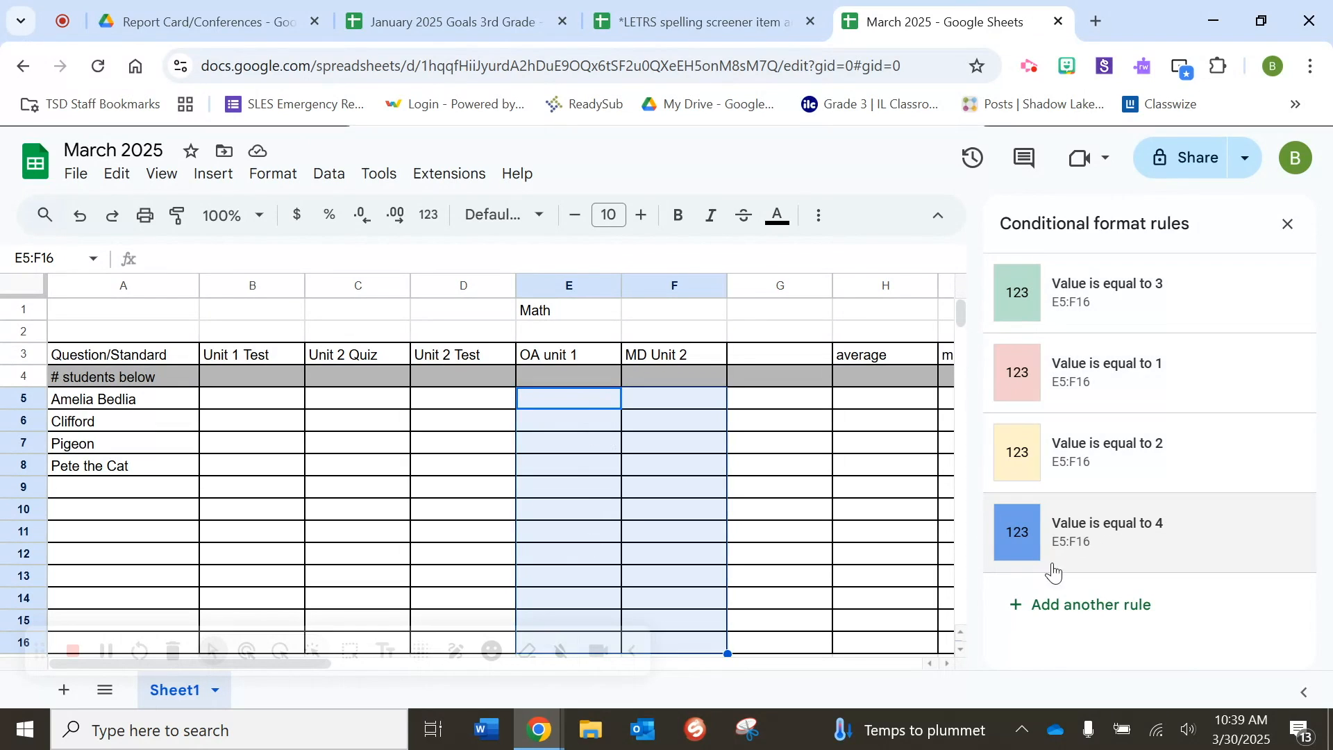
left_click(1286, 225)
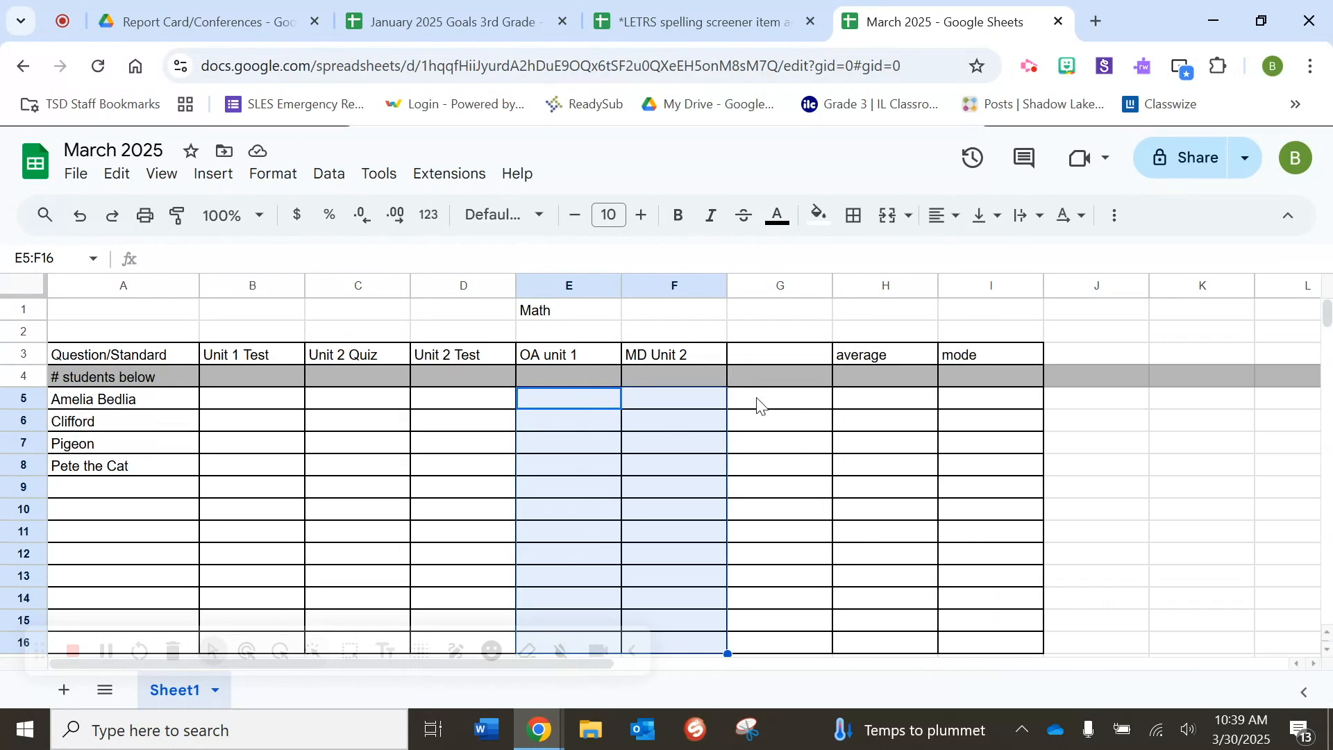
Step: Enter the OA unit 1 scores 2, 2, 3 and 1 in cells E5 through E8
left_click(582, 403)
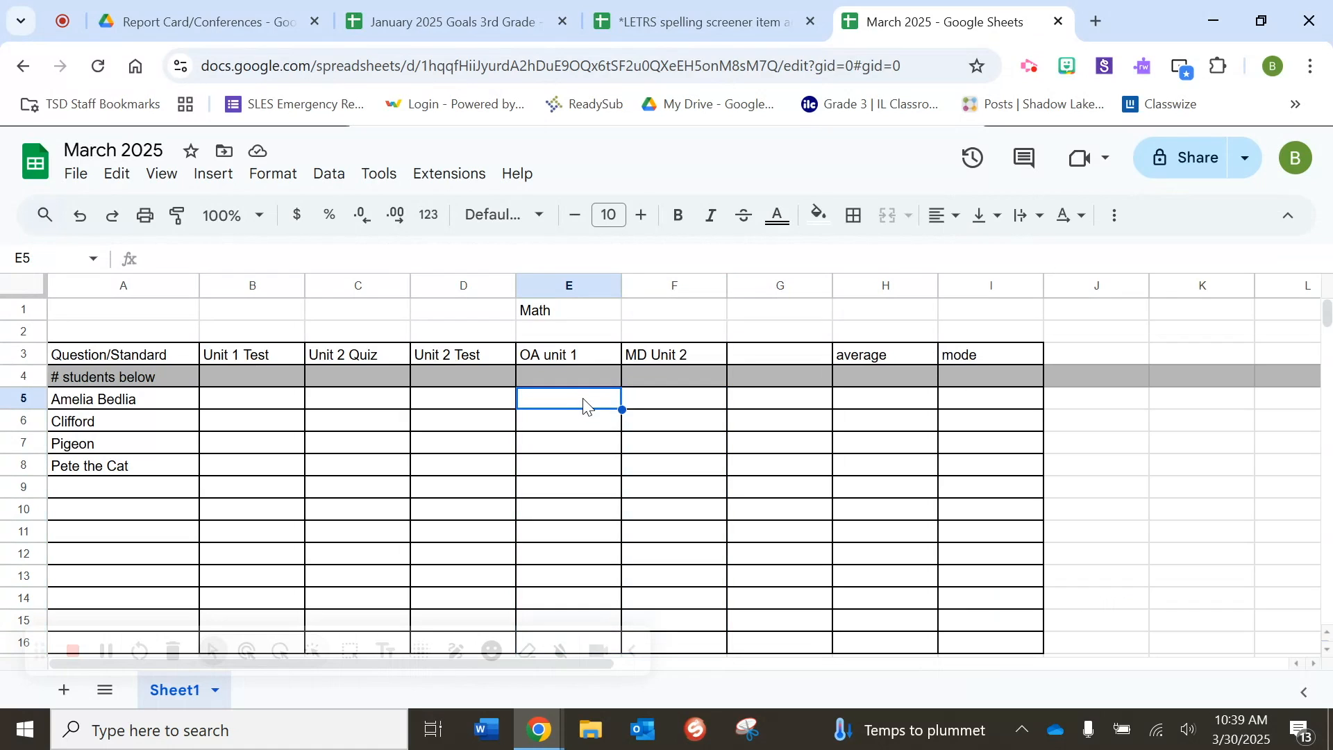
type("2")
key("Return")
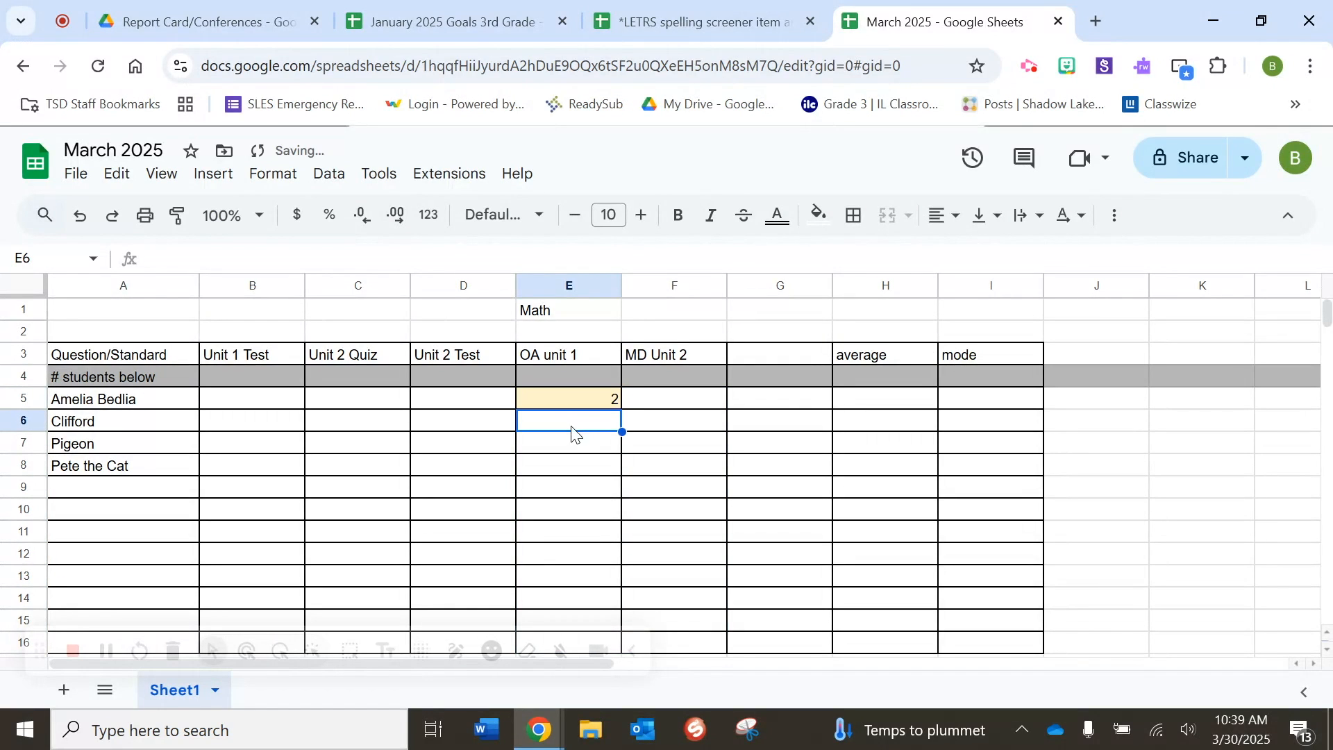
type("2")
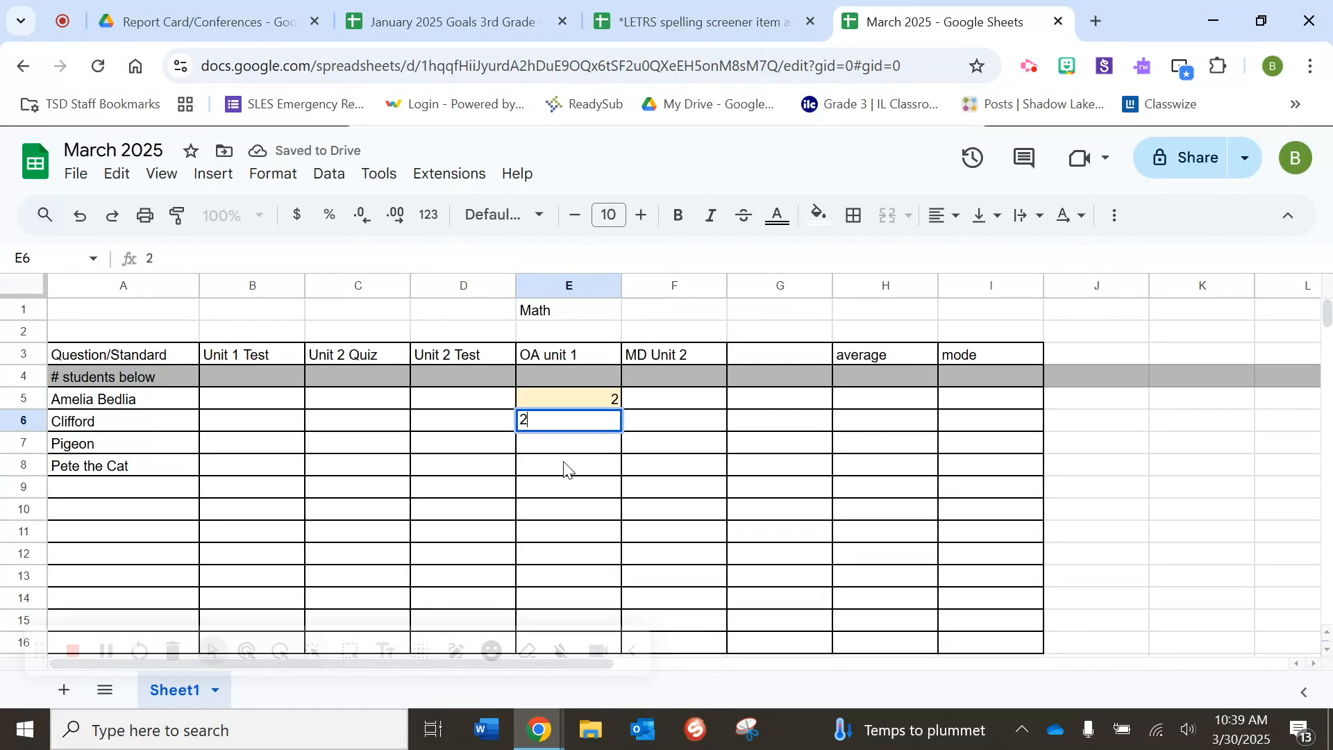
key("Return")
type("3")
key("Return")
type("1")
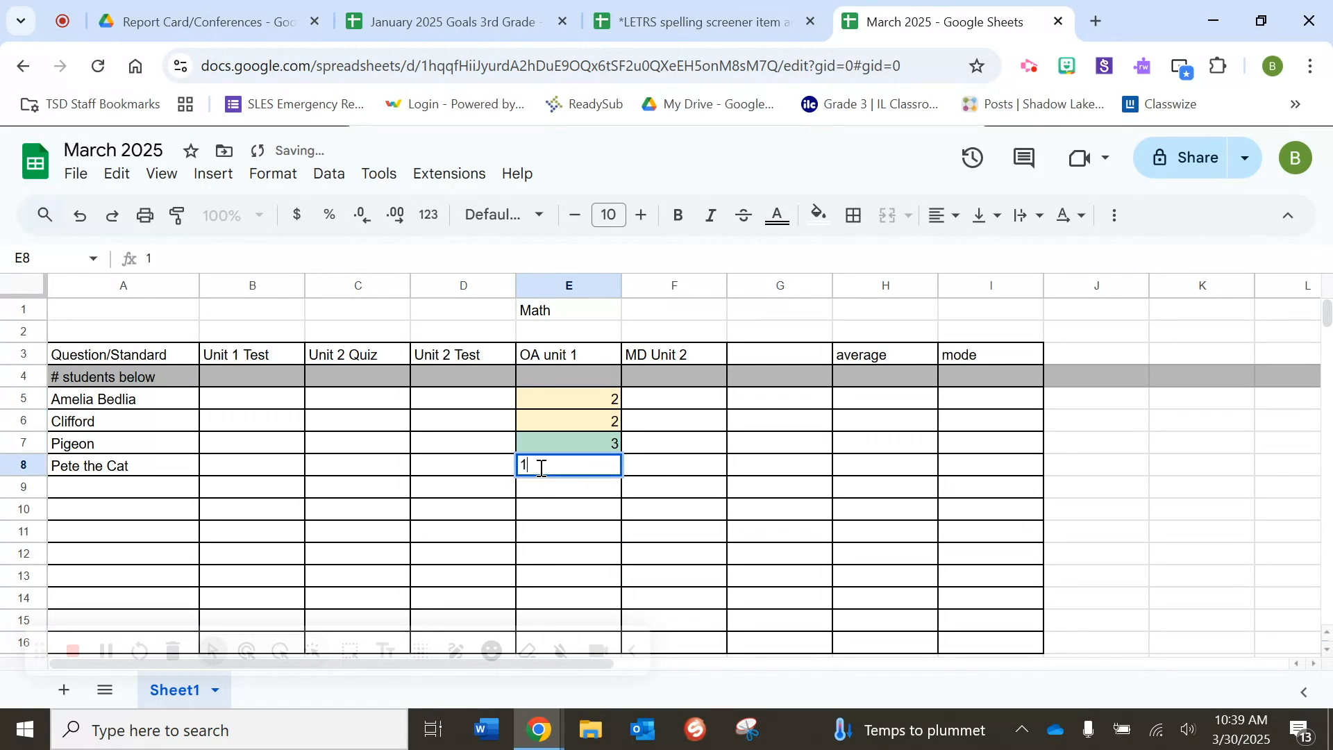
left_click(654, 472)
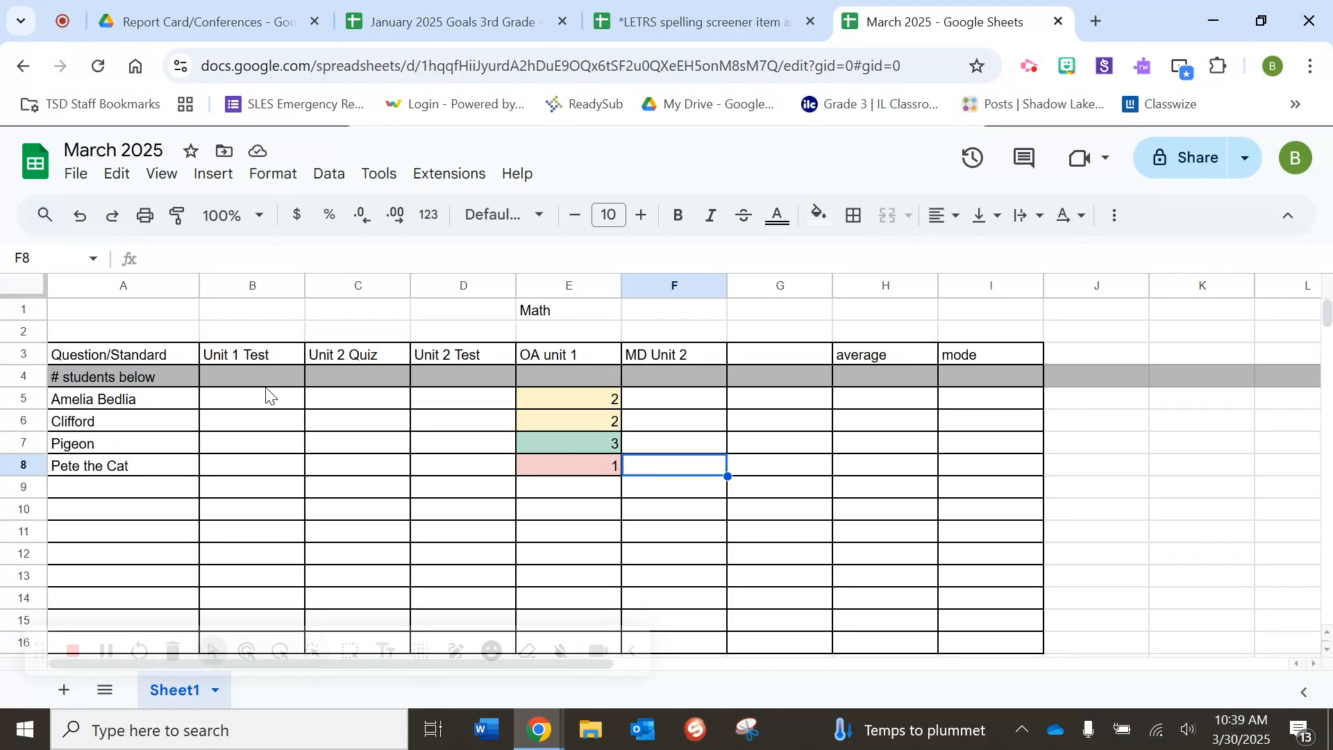
Step: Center the score cells B5:I16 horizontally and align them to the middle vertically
left_click_drag(254, 402, 963, 656)
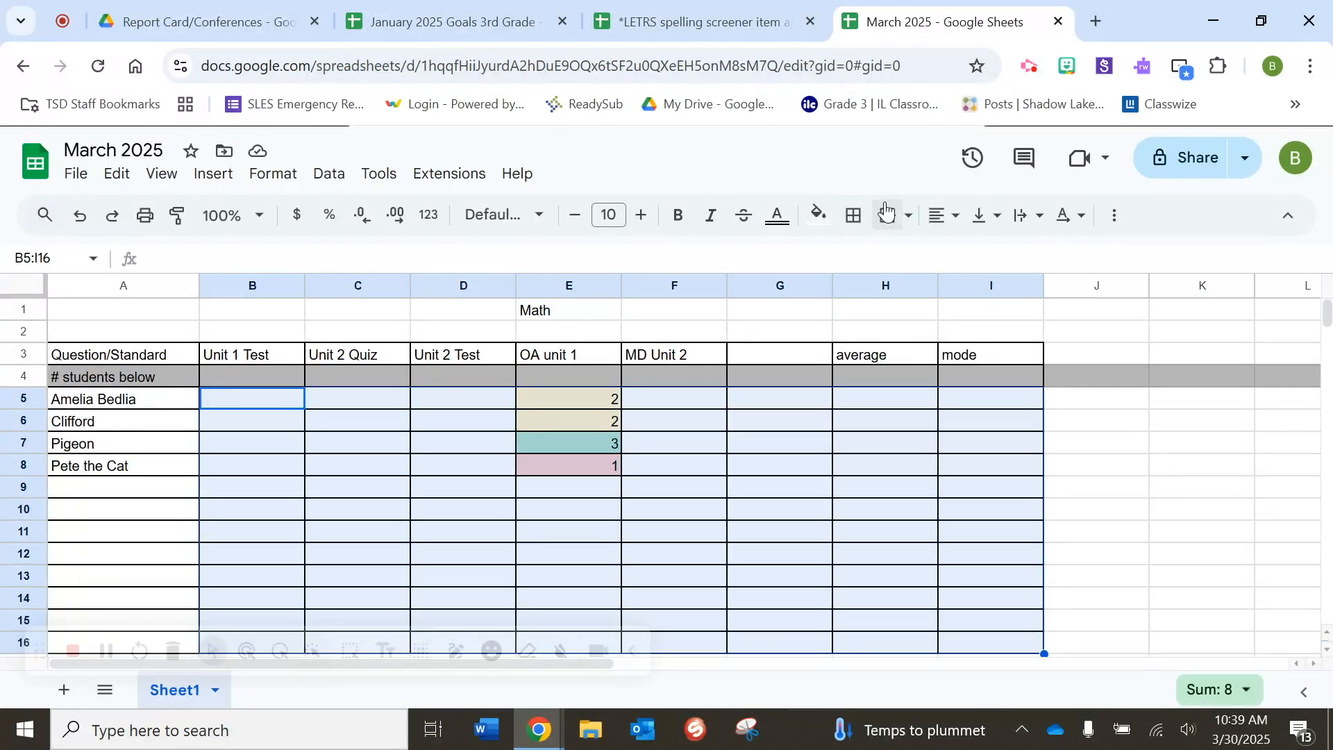
left_click(937, 217)
left_click(976, 255)
left_click(984, 215)
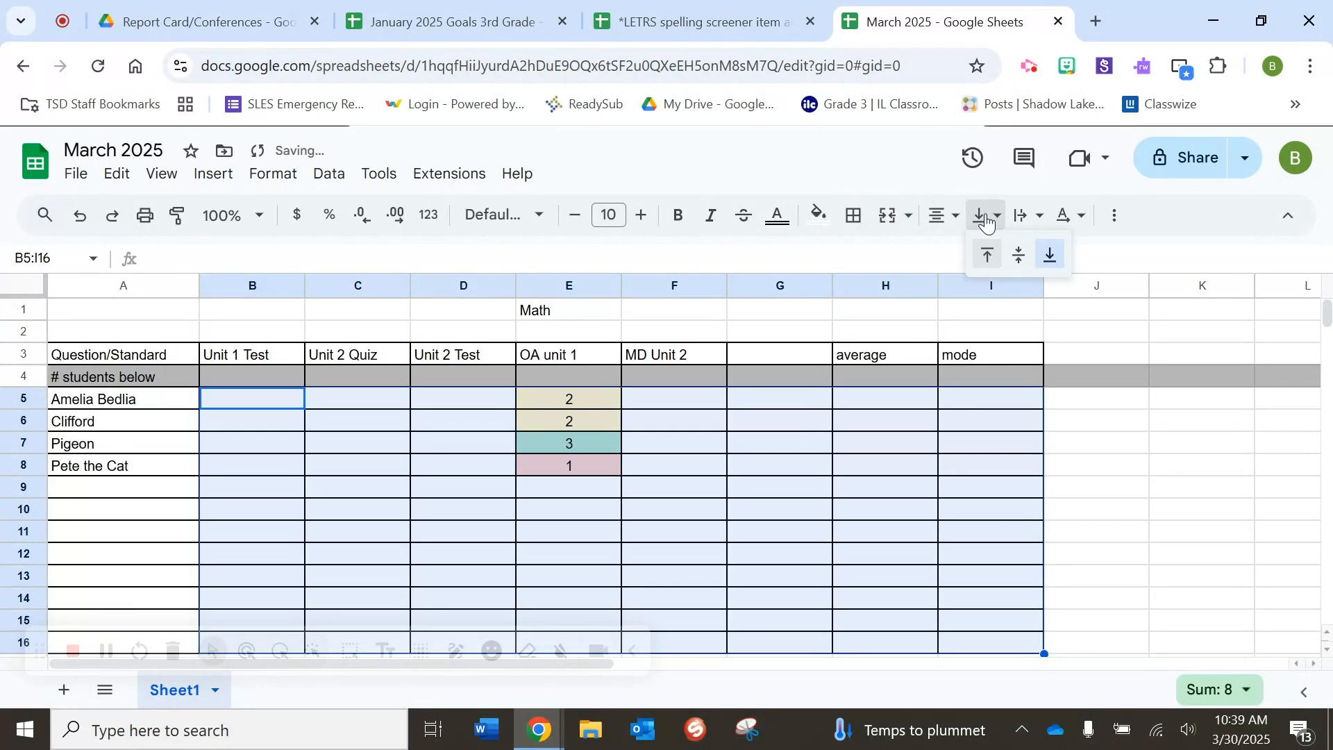
left_click(1013, 257)
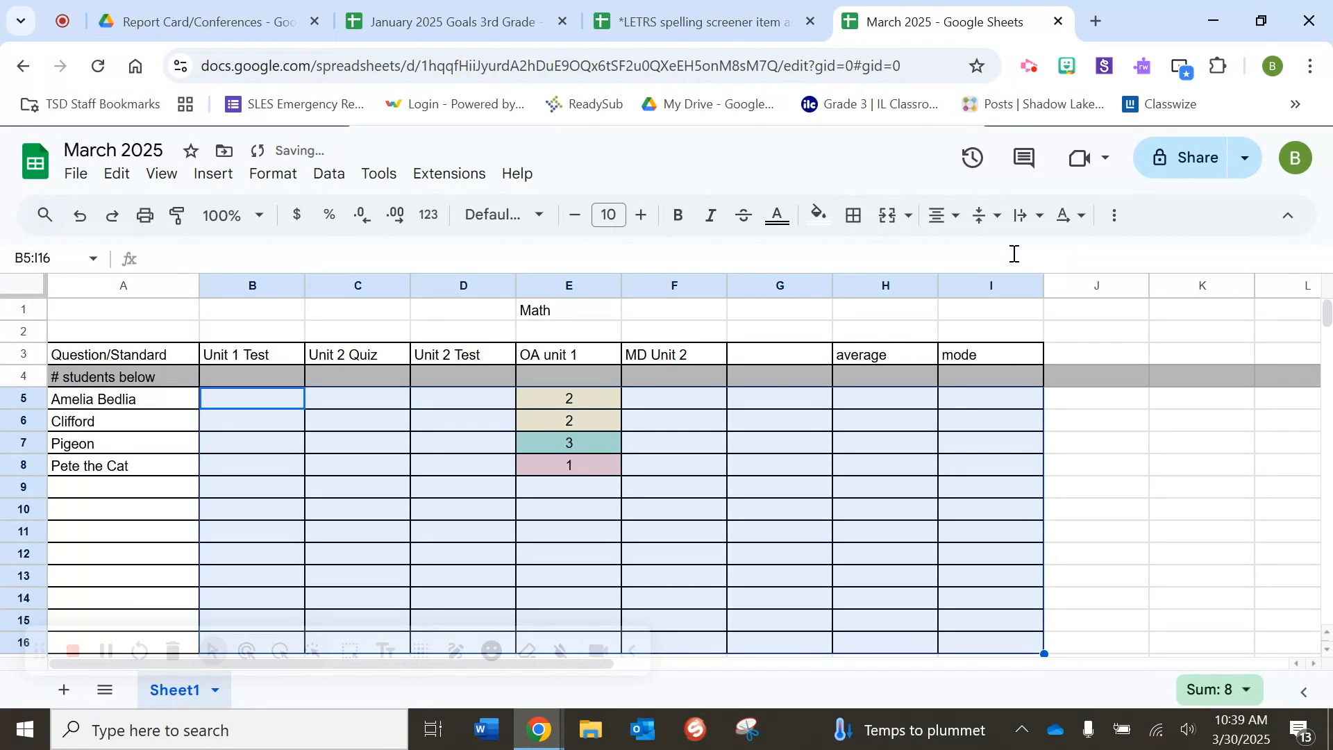
left_click(651, 443)
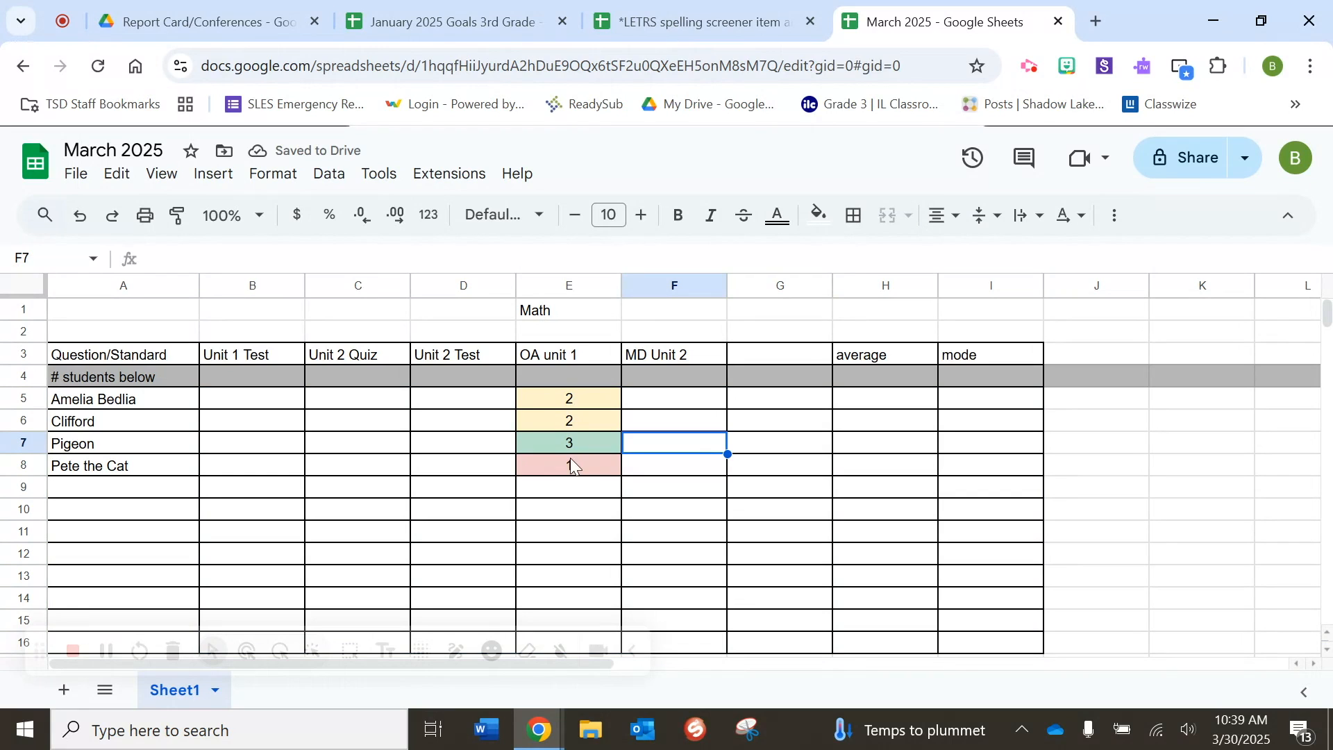
Step: Make the text in header rows A3:I4 bold
left_click_drag(86, 359, 966, 378)
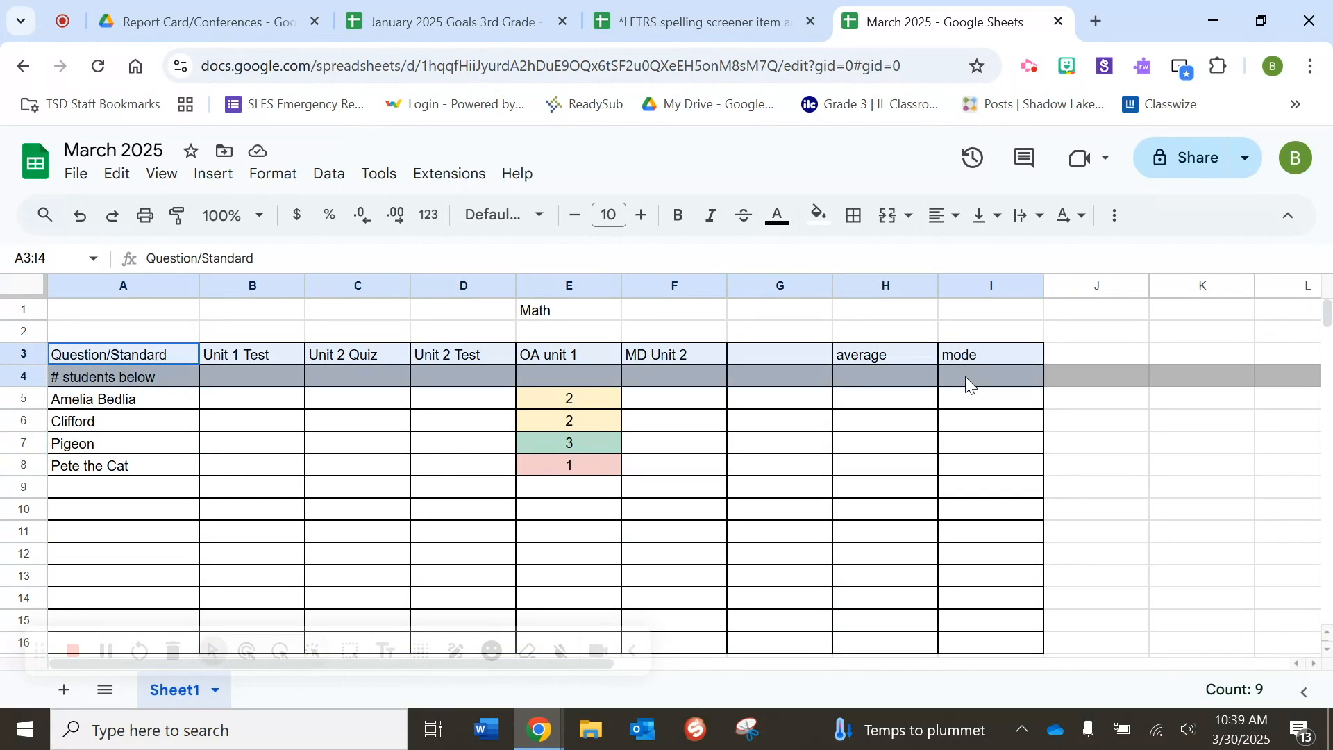
left_click(680, 216)
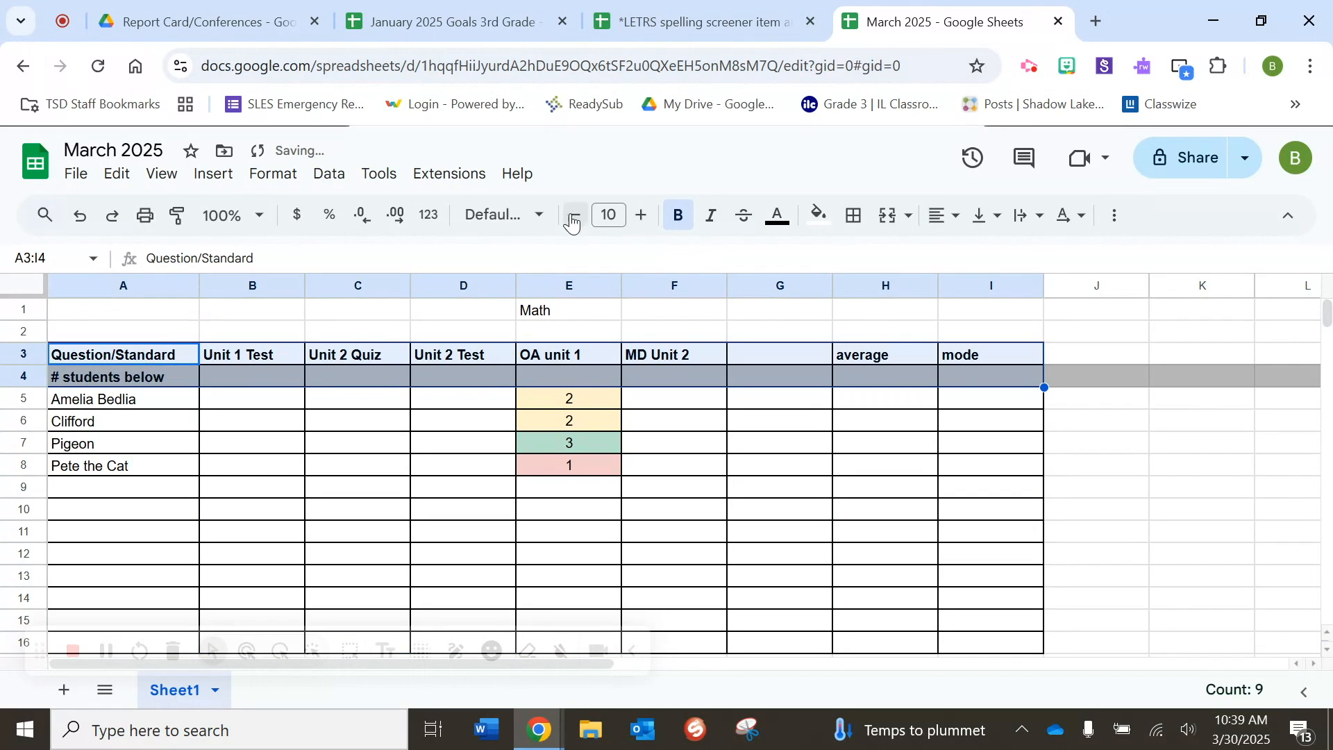
left_click(111, 404)
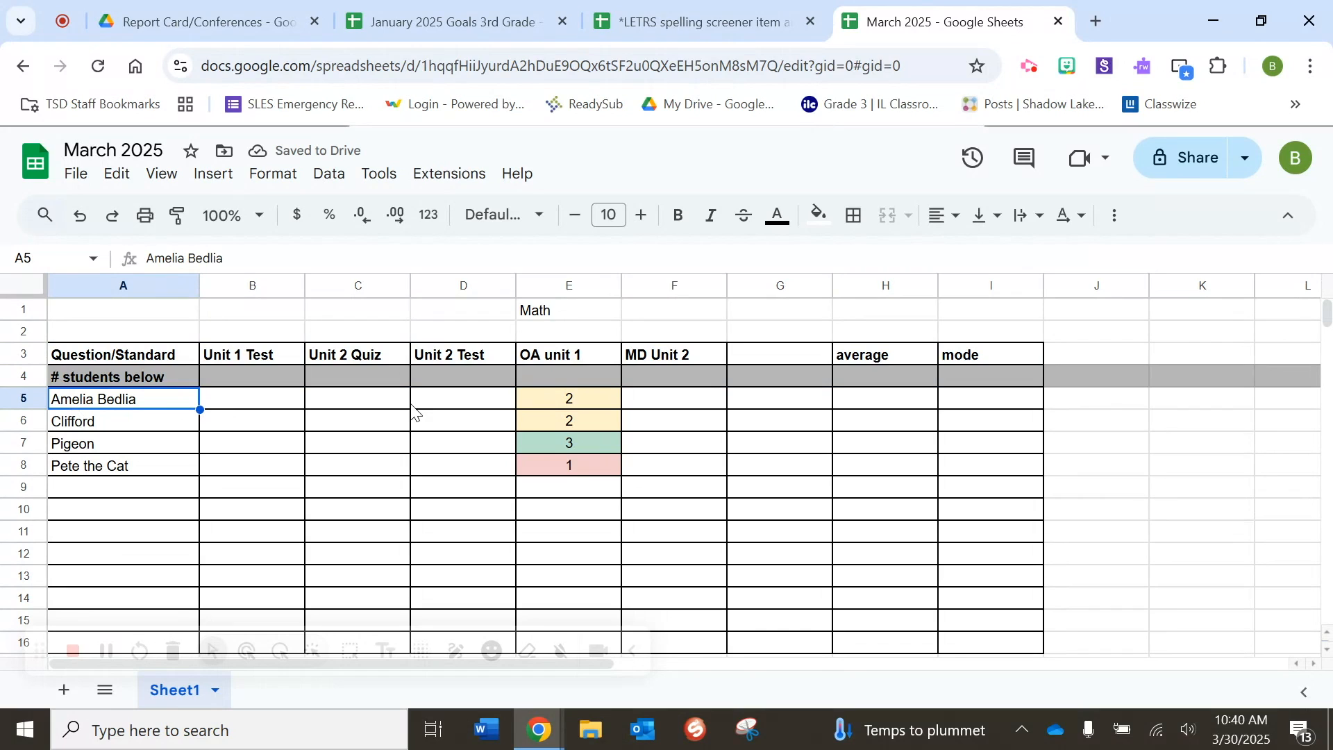
Step: Center the header cells A3:I4 horizontally and align them to the middle vertically
left_click_drag(184, 357, 951, 381)
left_click(944, 215)
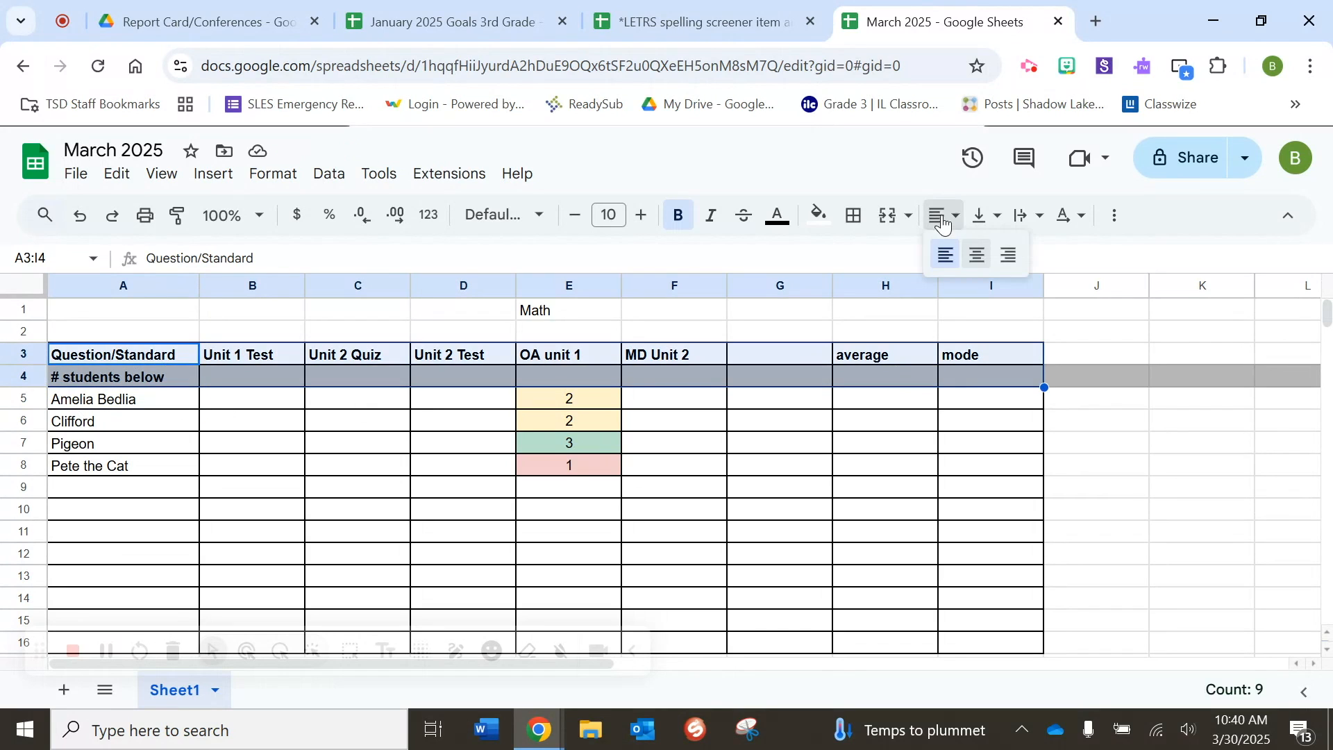
left_click(969, 254)
left_click(982, 222)
left_click(1003, 254)
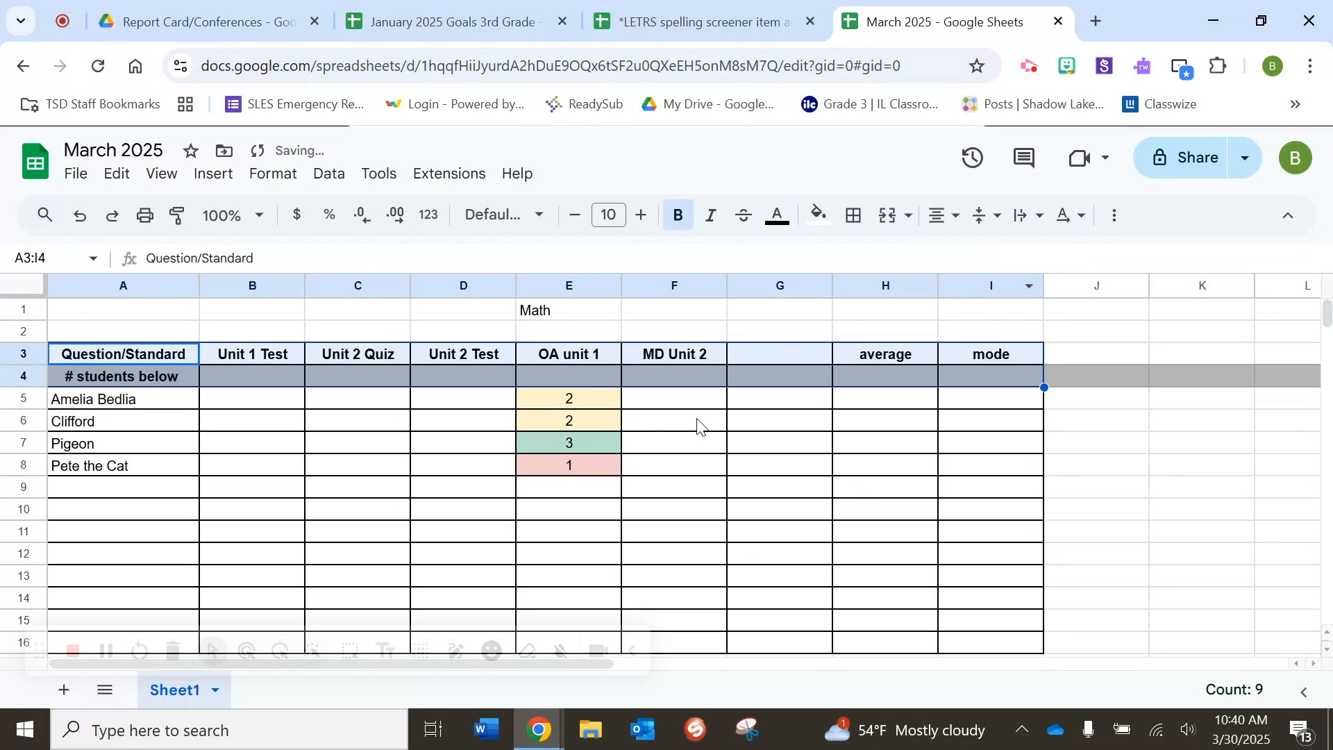
Step: Fill in the MD Unit 2 scores 1, 2, 3 and 4 in cells F5 through F8
left_click(654, 423)
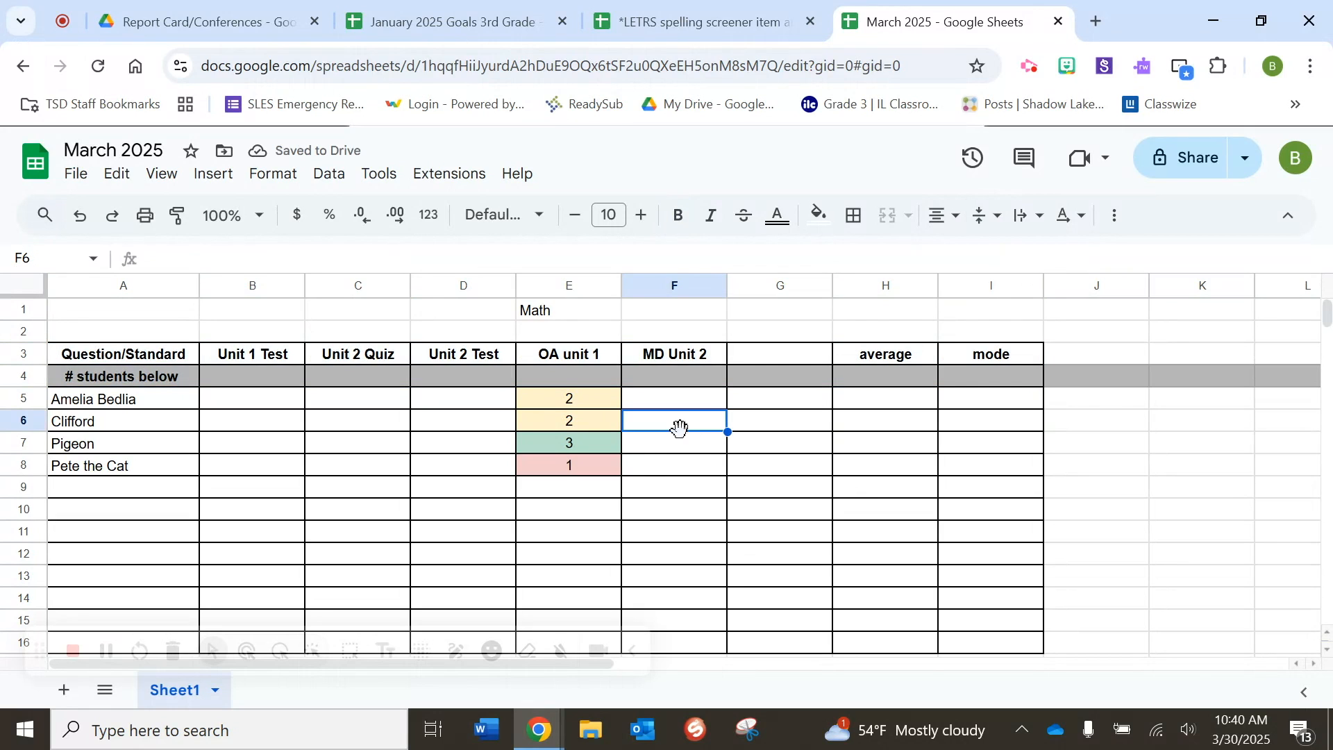
type("2")
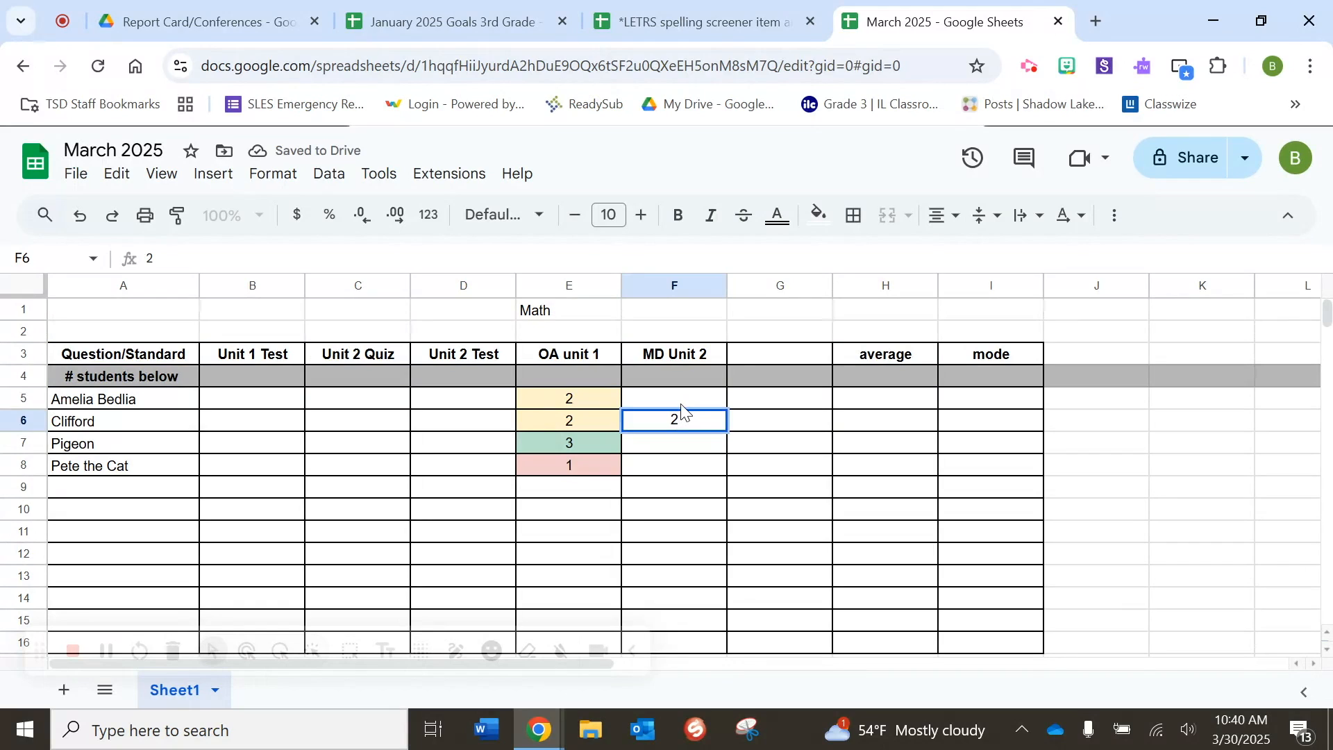
left_click(680, 400)
type("1")
left_click(679, 451)
type("3")
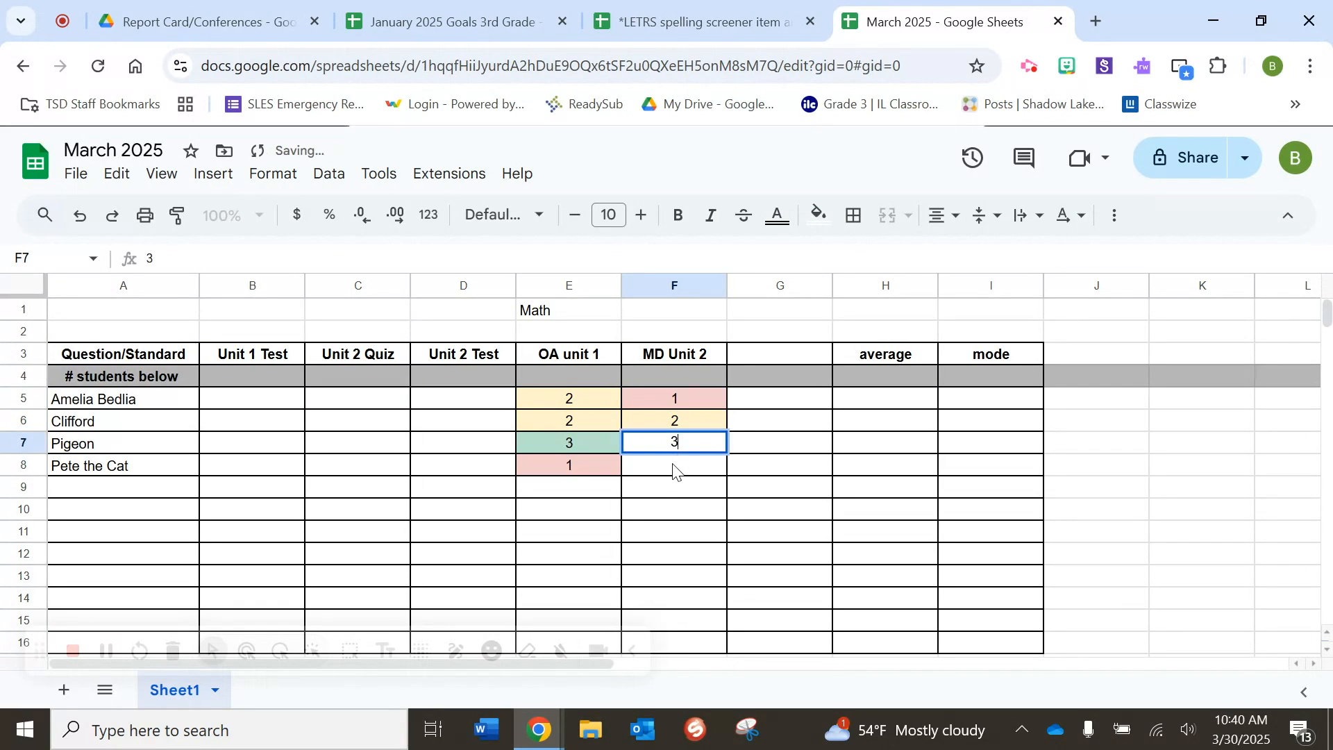
left_click(675, 464)
type("4")
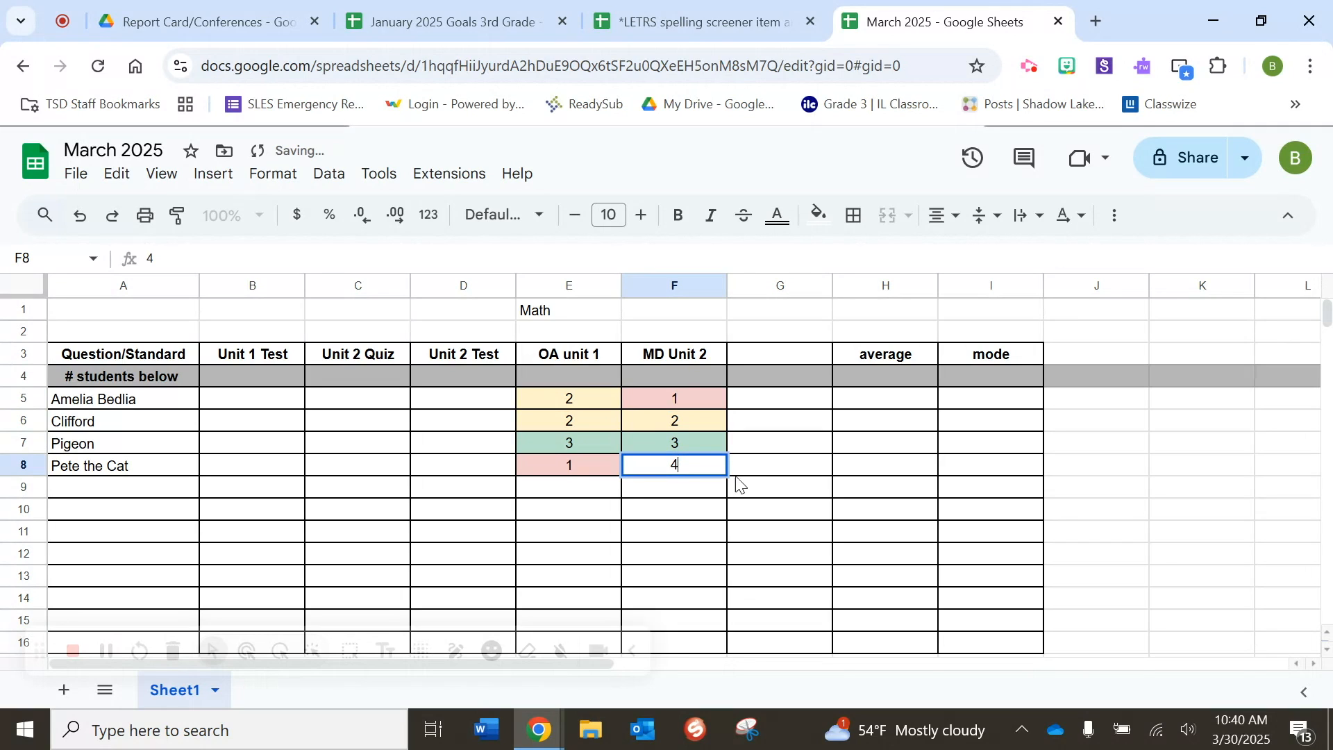
left_click(458, 474)
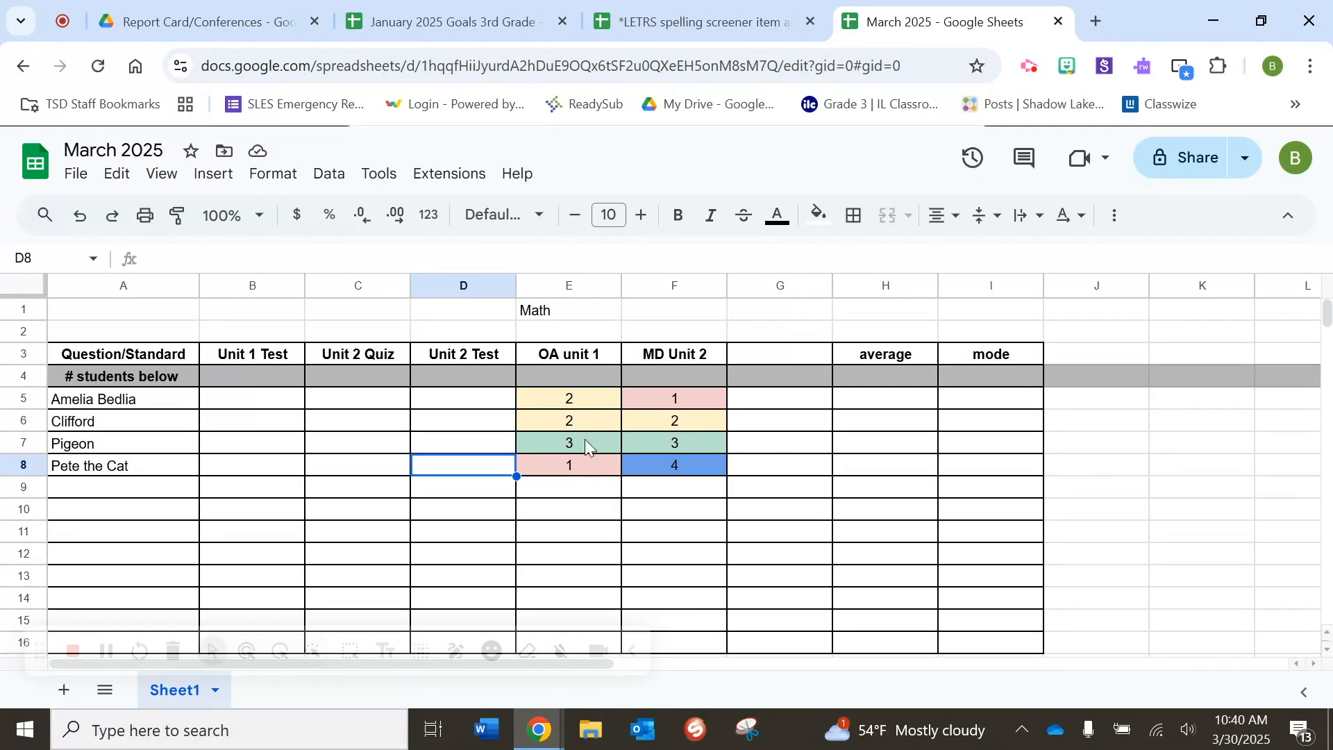
Step: Open the conditional formatting rules for the Unit 1 Test score cells B5:B15
left_click_drag(257, 403, 283, 469)
left_click_drag(267, 402, 285, 619)
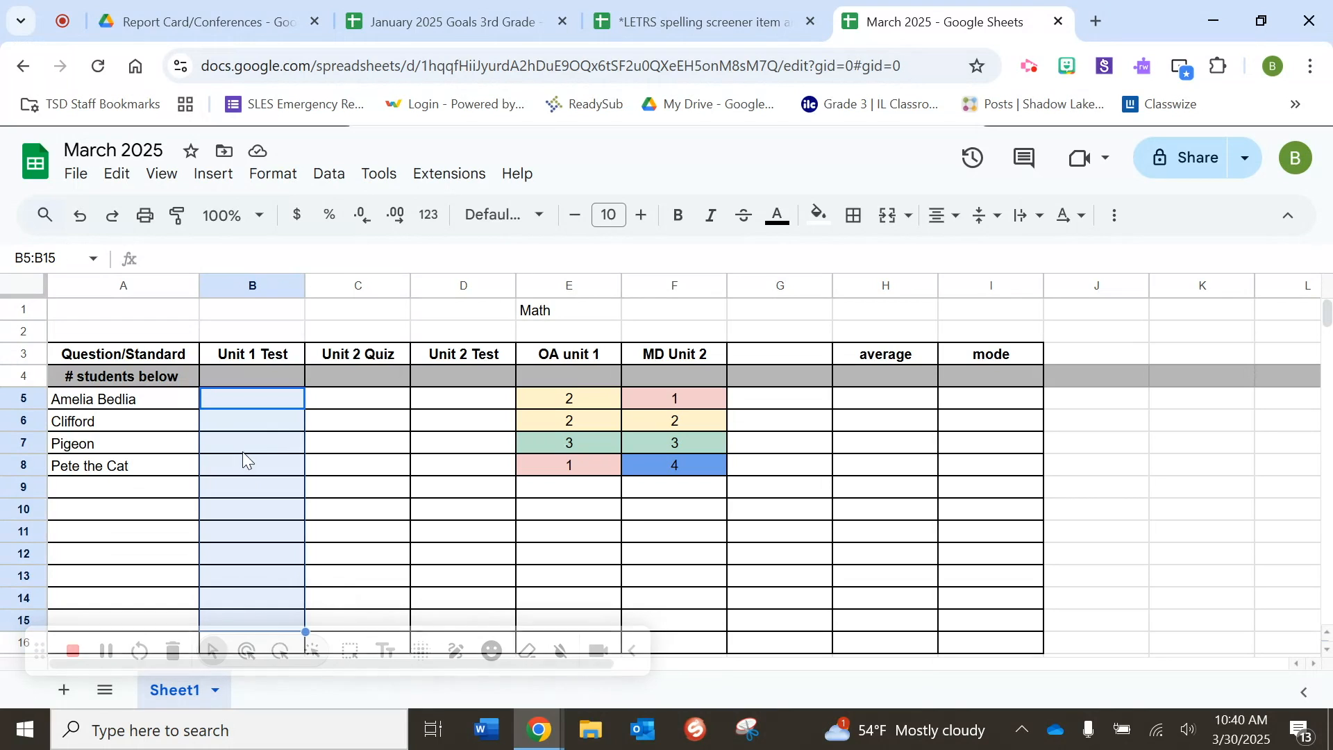
right_click(244, 427)
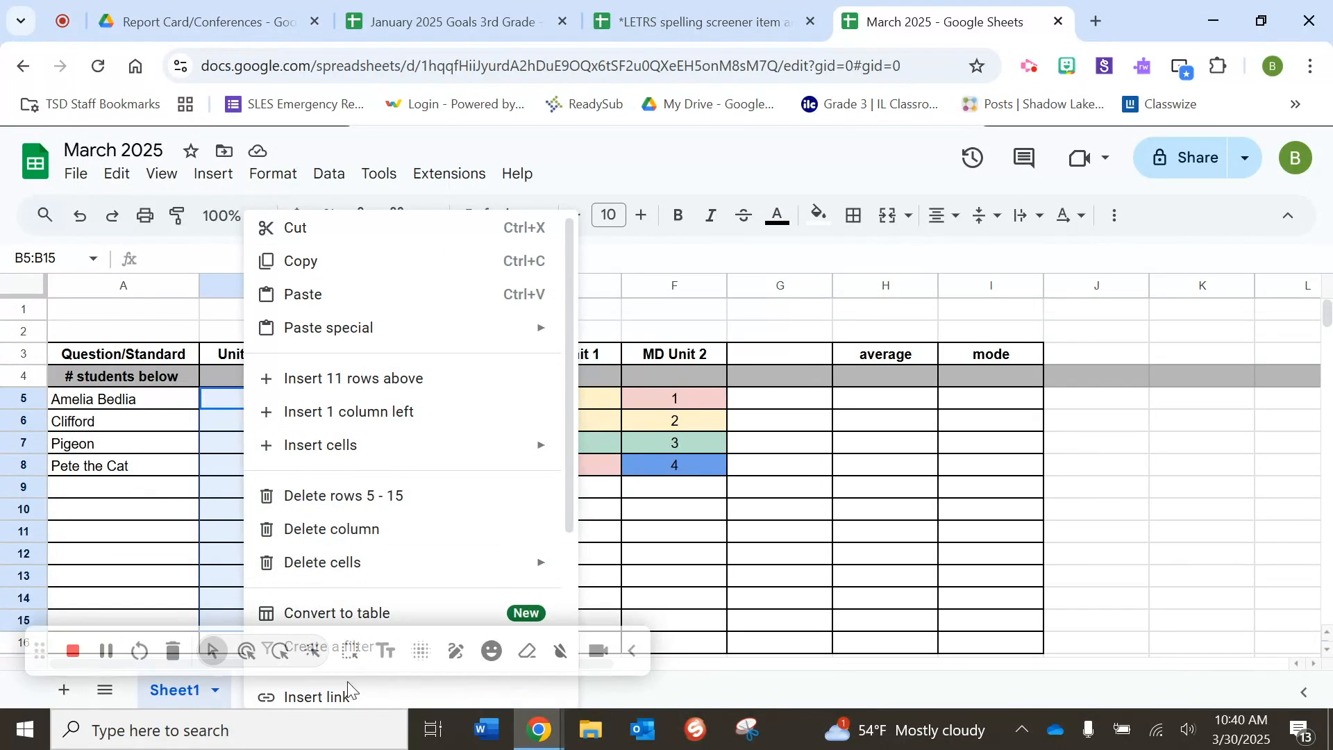
scroll(351, 700, "down", 4)
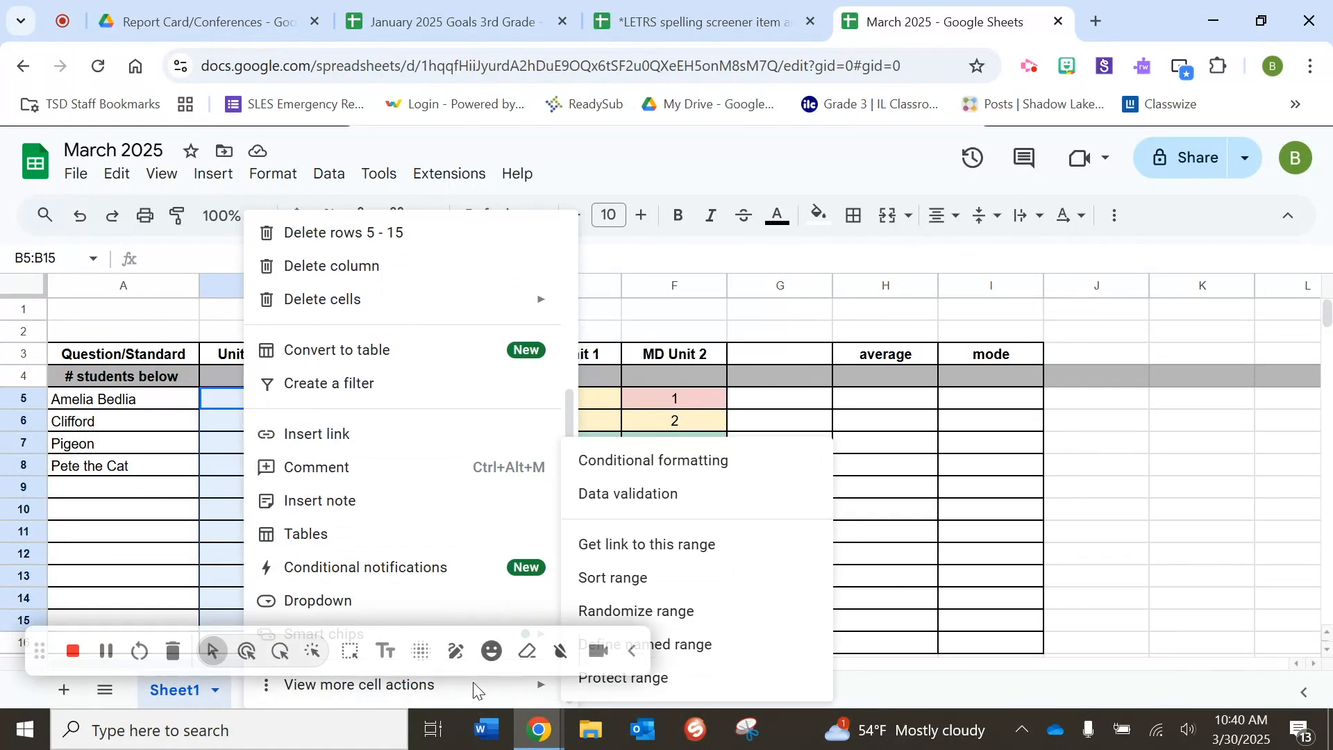
mouse_move(538, 686)
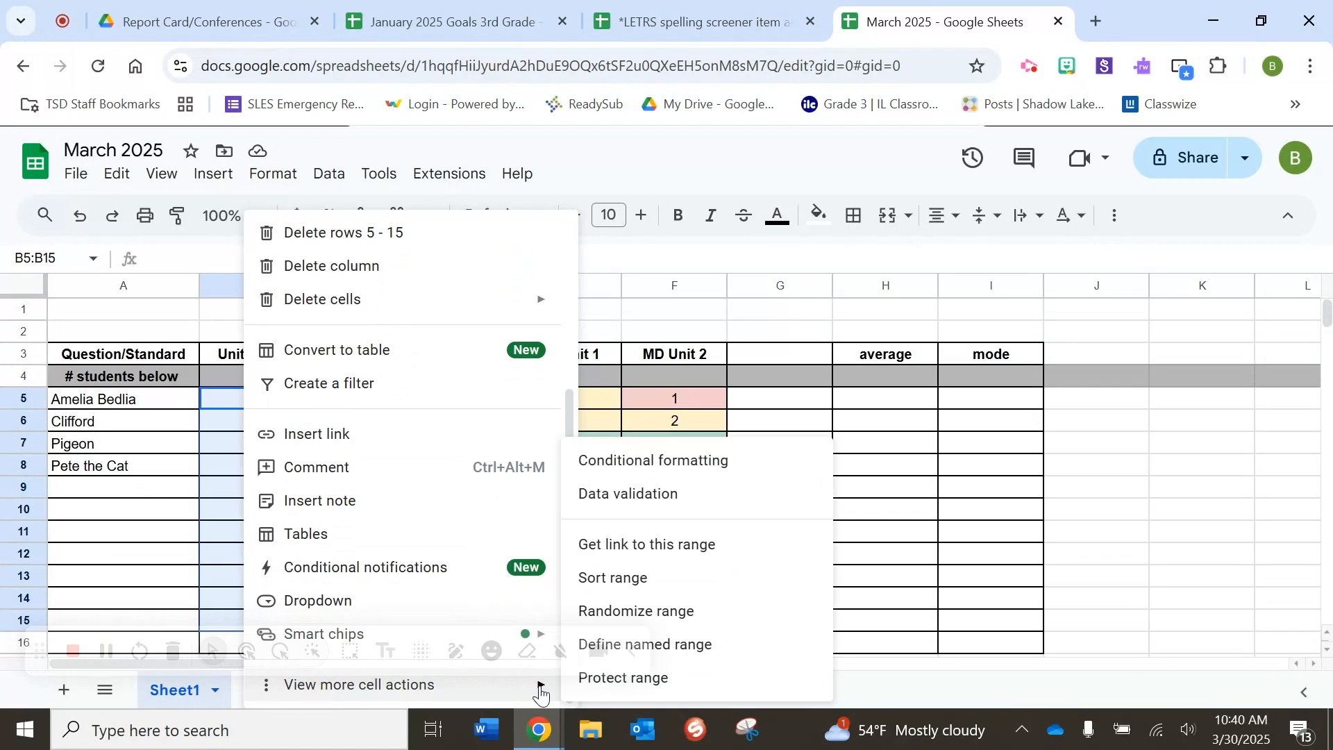
left_click(701, 460)
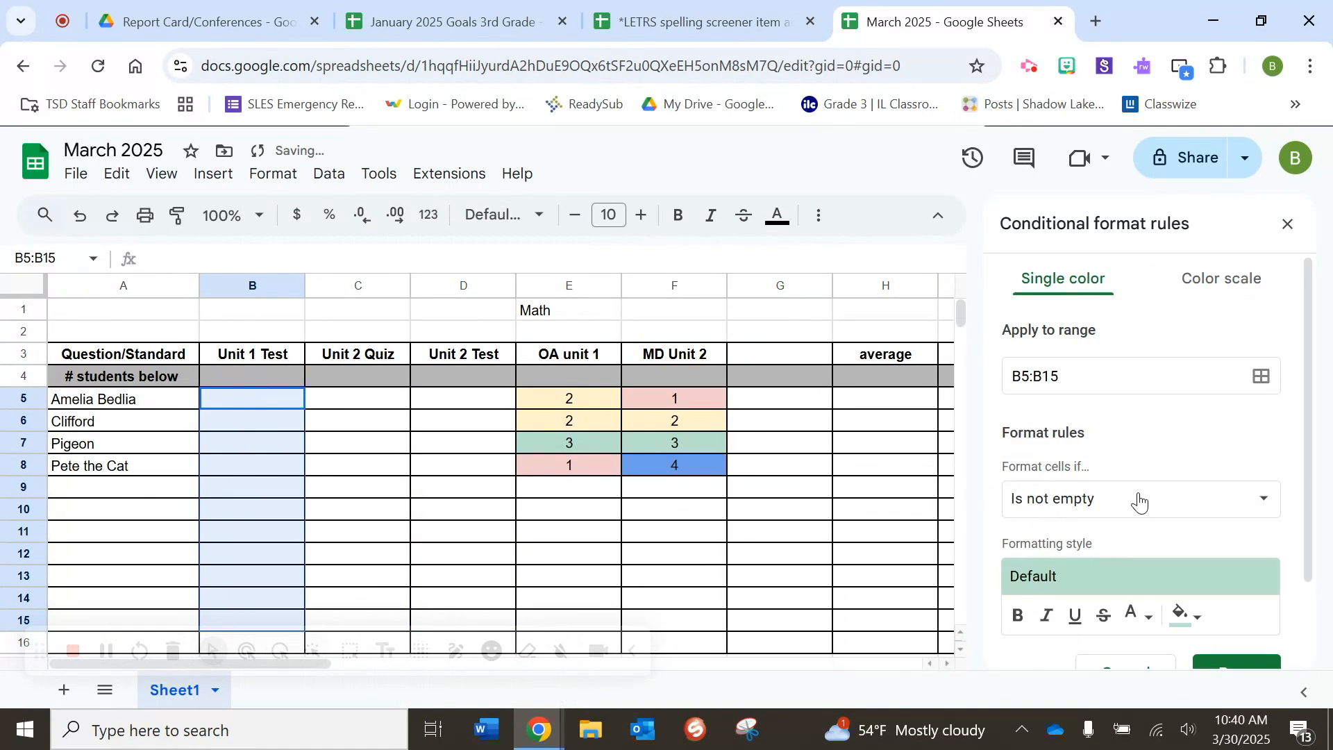
Step: Create a rule for B5:B15 that applies the default green fill to values between 16 and 20
scroll(1136, 500, "down", 2)
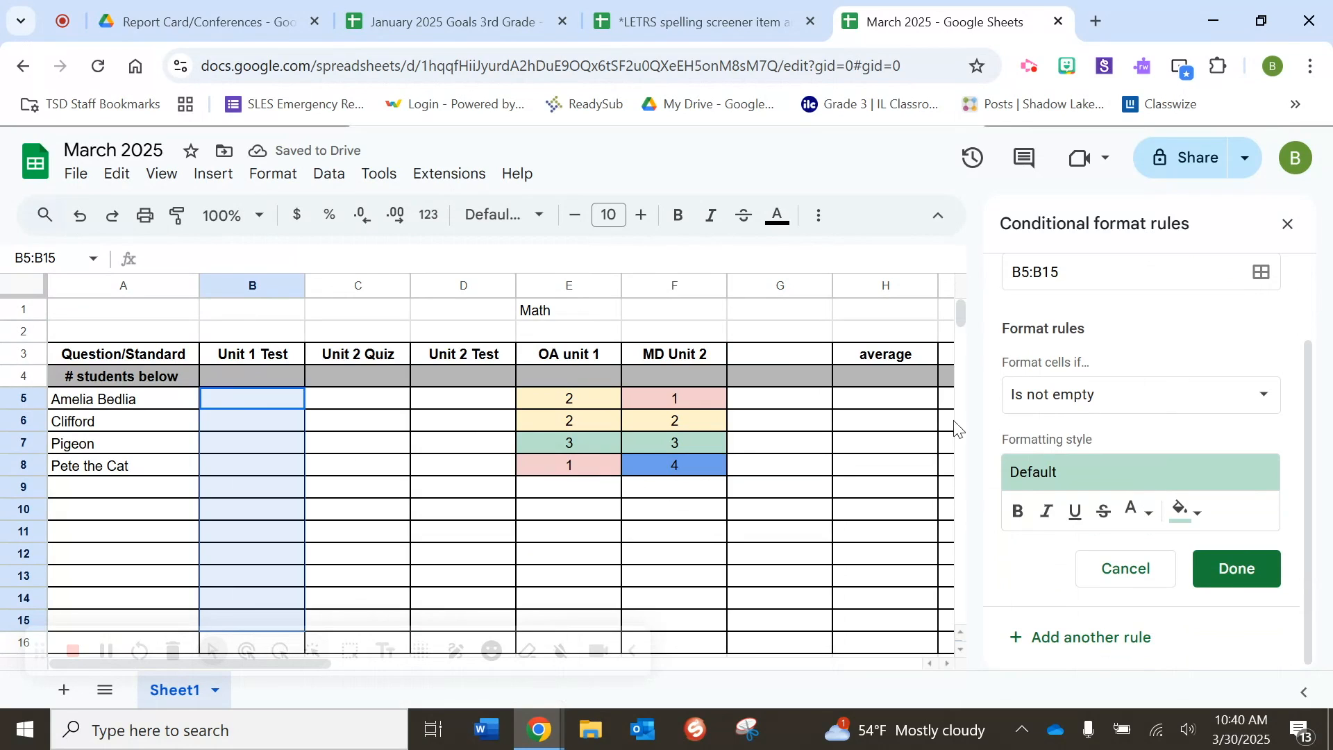
left_click(1191, 410)
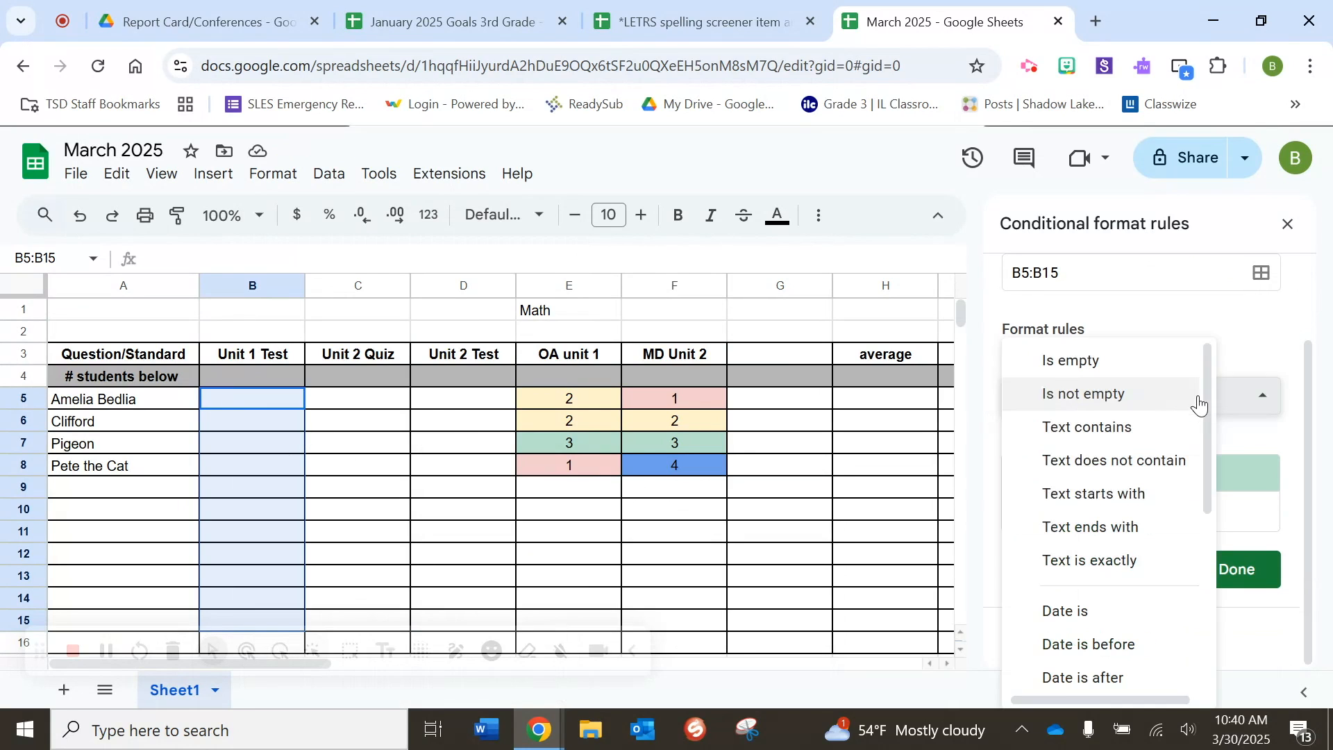
scroll(1163, 504, "down", 5)
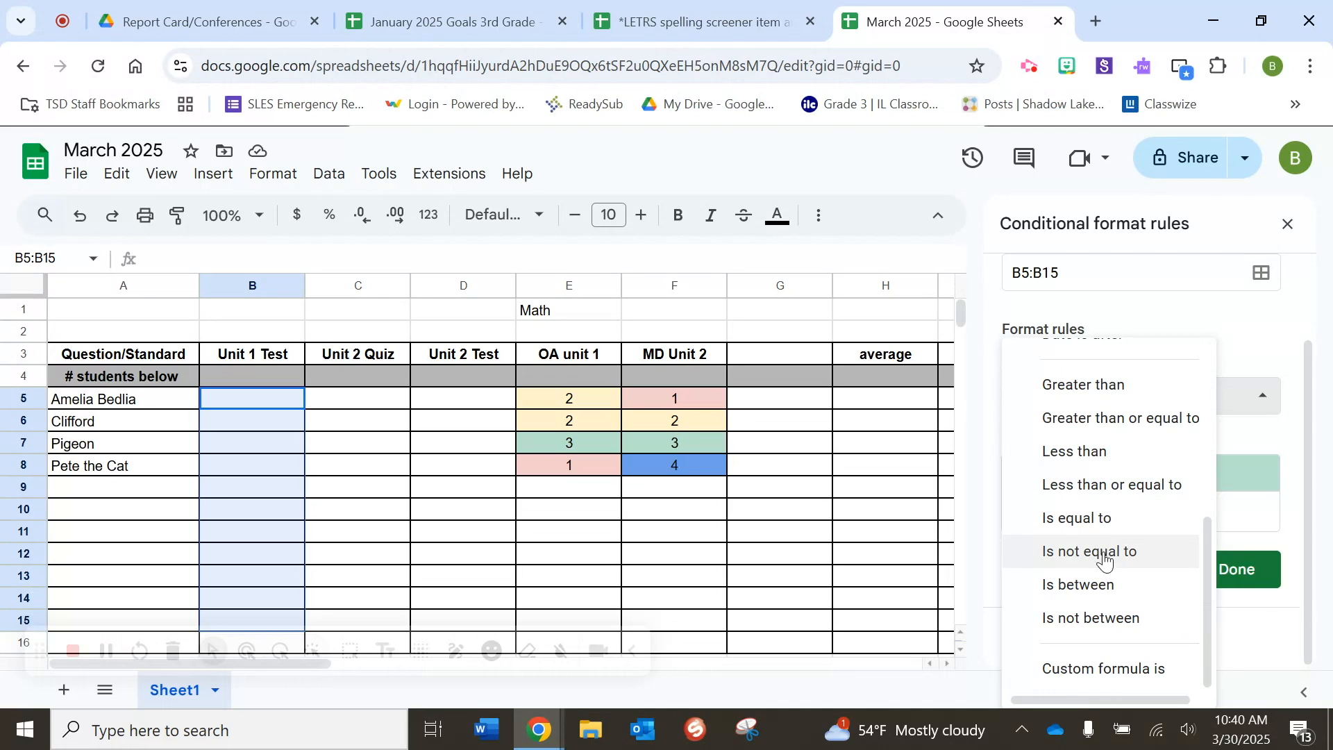
left_click(1106, 595)
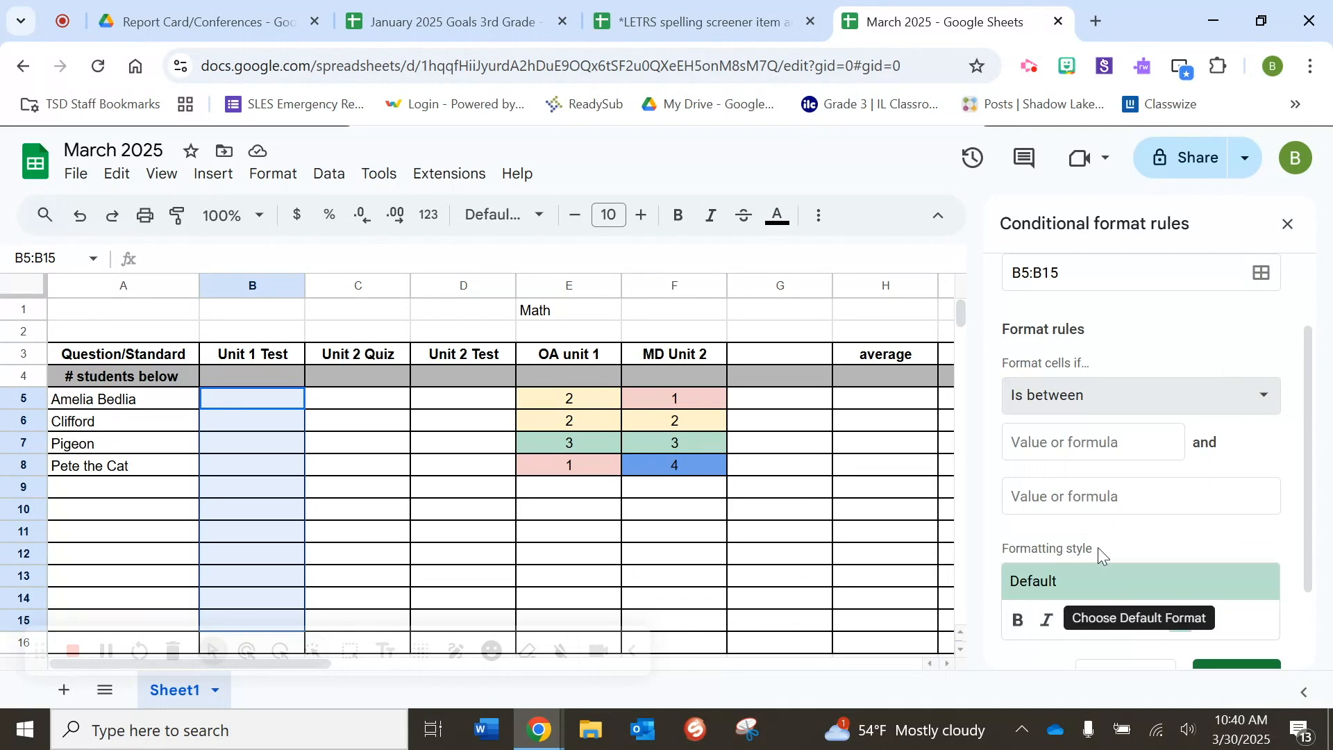
left_click(1082, 446)
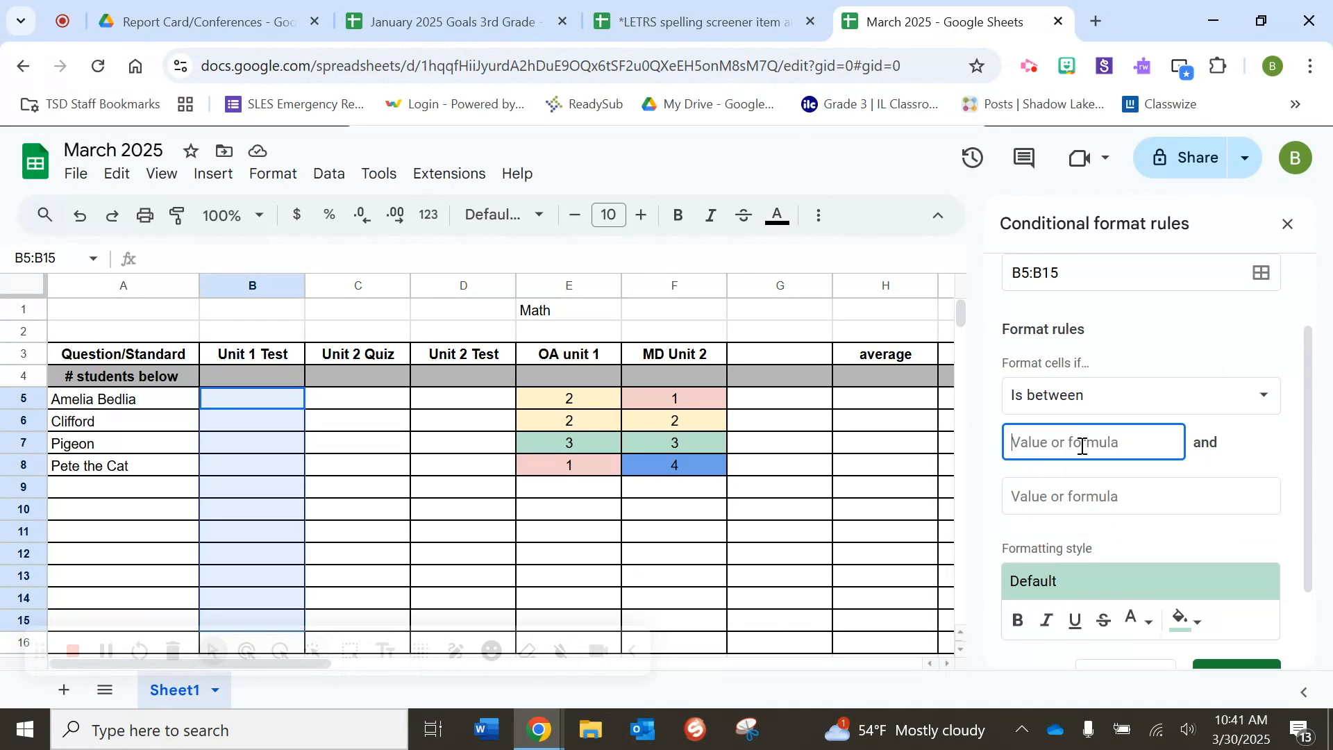
type("16")
left_click(1073, 496)
type("20")
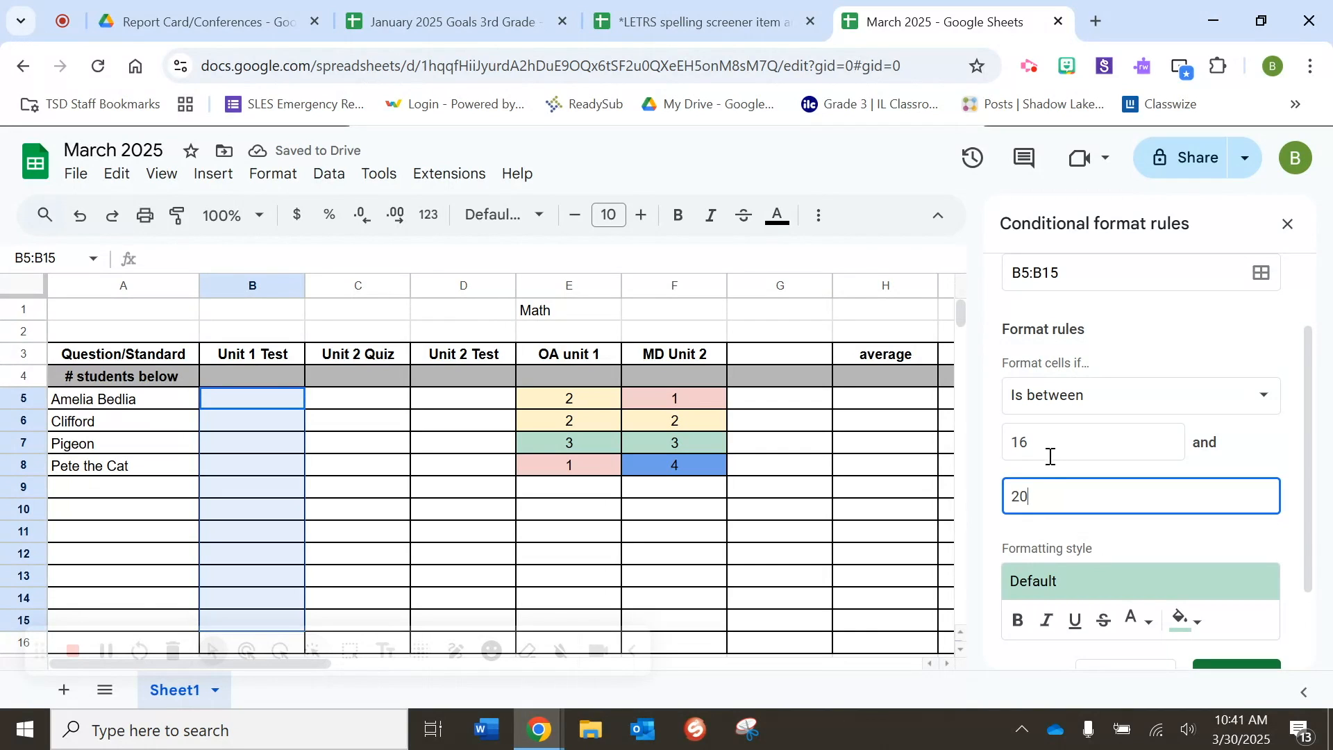
scroll(1051, 505, "down", 2)
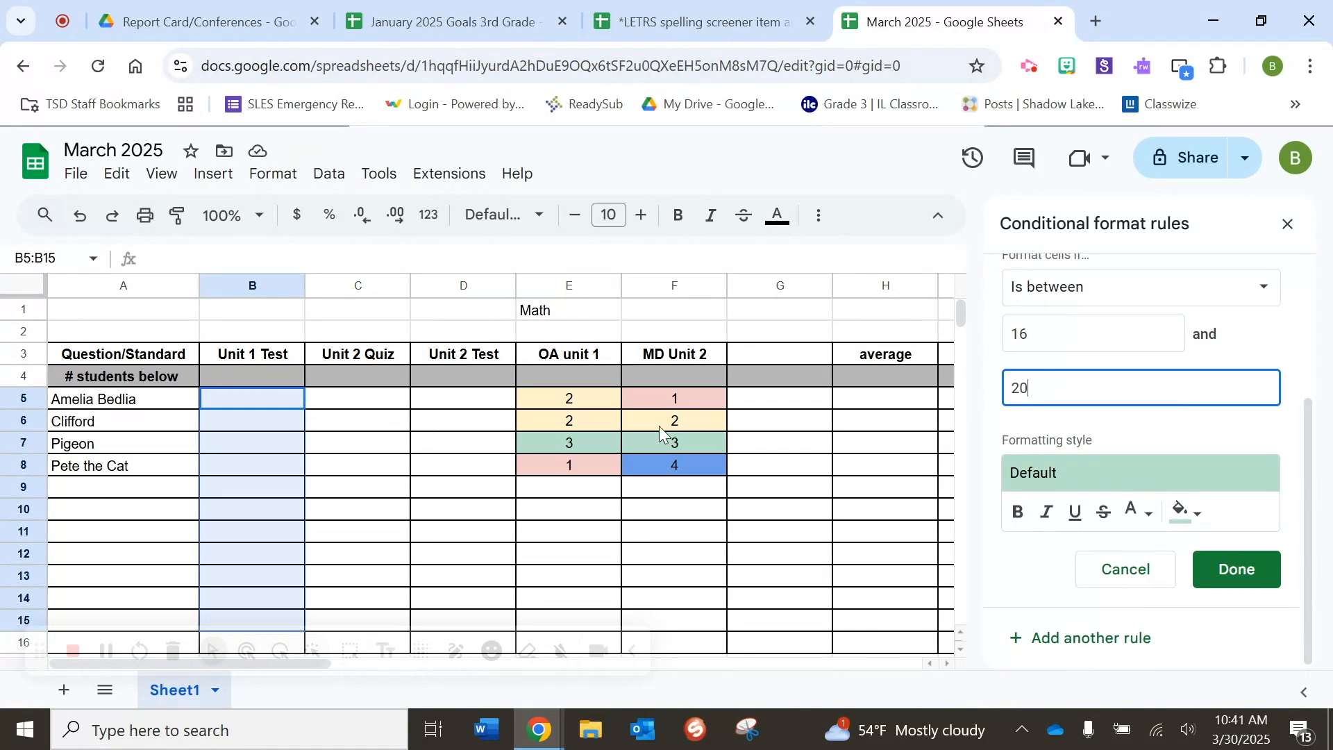
left_click(1228, 572)
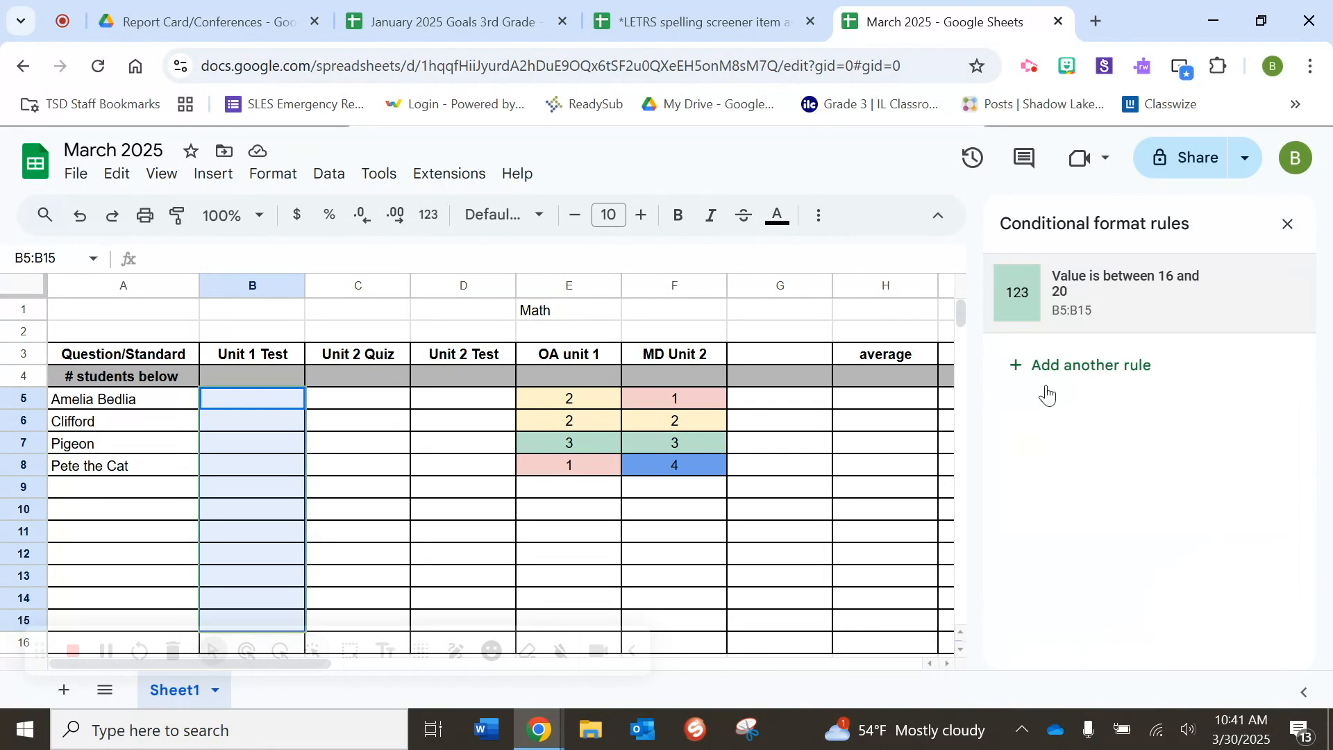
Step: Add another conditional formatting rule for B5:B15 with a light yellow fill
left_click(1071, 366)
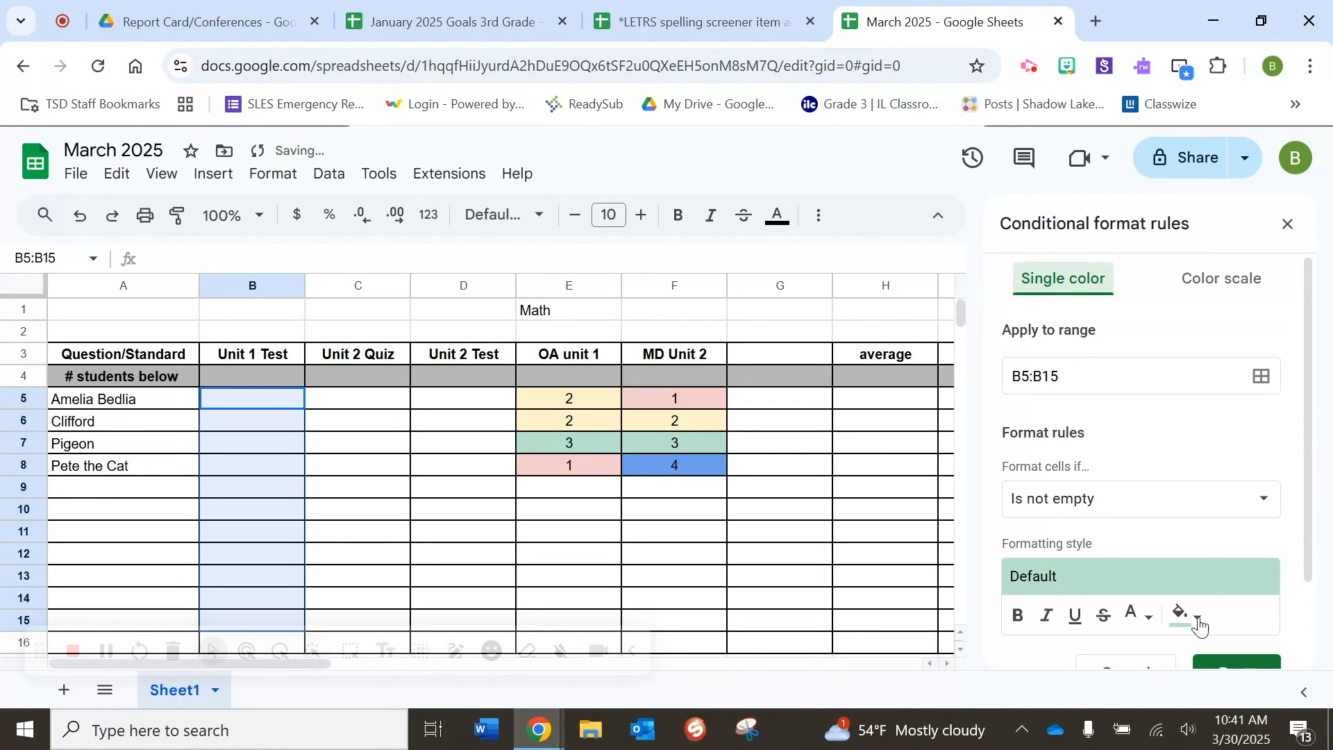
left_click(1200, 623)
left_click(1048, 351)
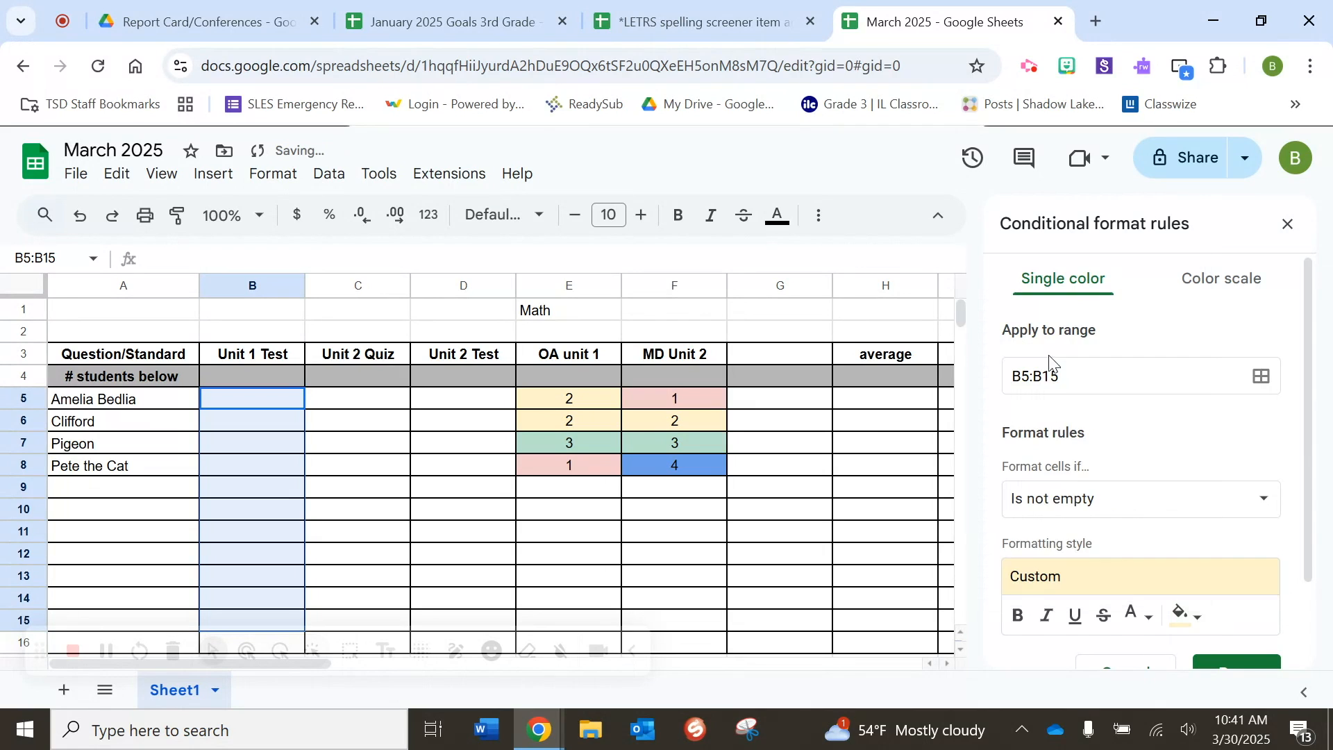
Step: Set the yellow rule's condition to values between 10 and 15 and save the rule
left_click(1077, 501)
scroll(1101, 598, "down", 5)
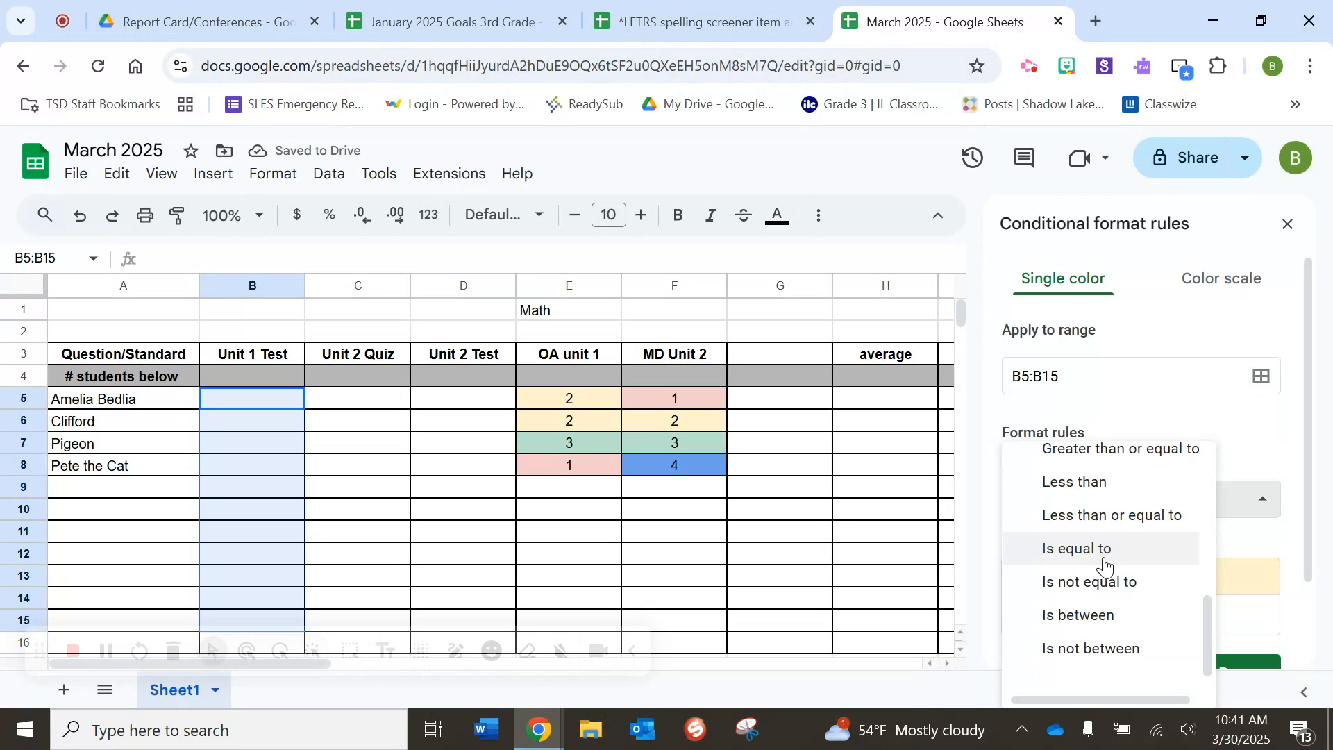
left_click(1097, 556)
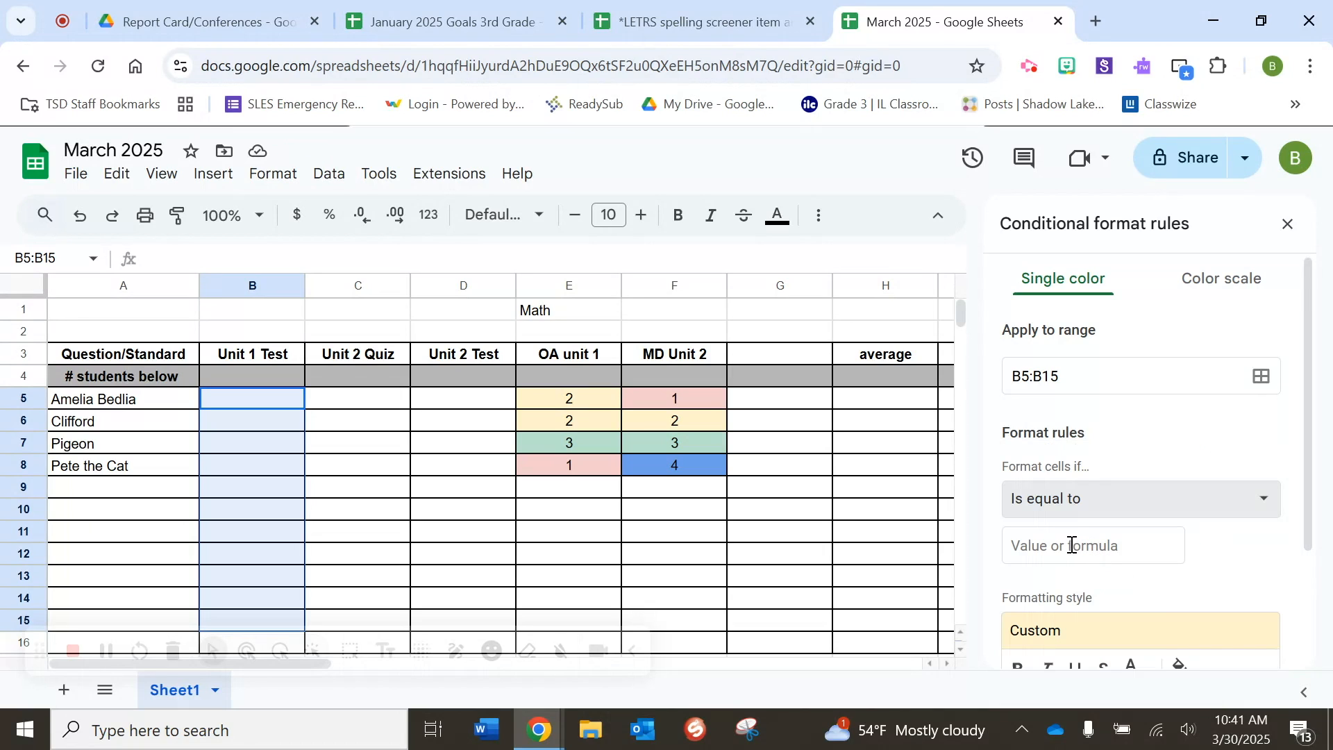
left_click(1071, 544)
type("1")
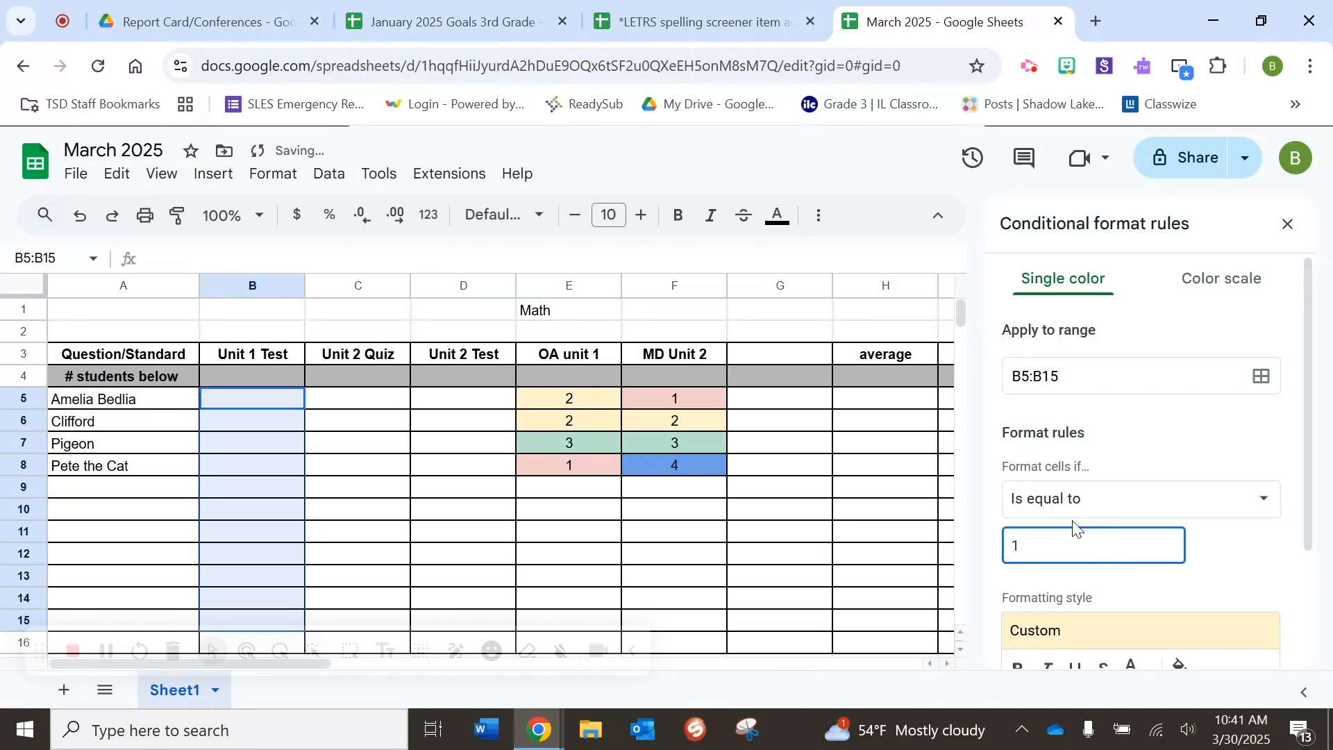
left_click(1074, 512)
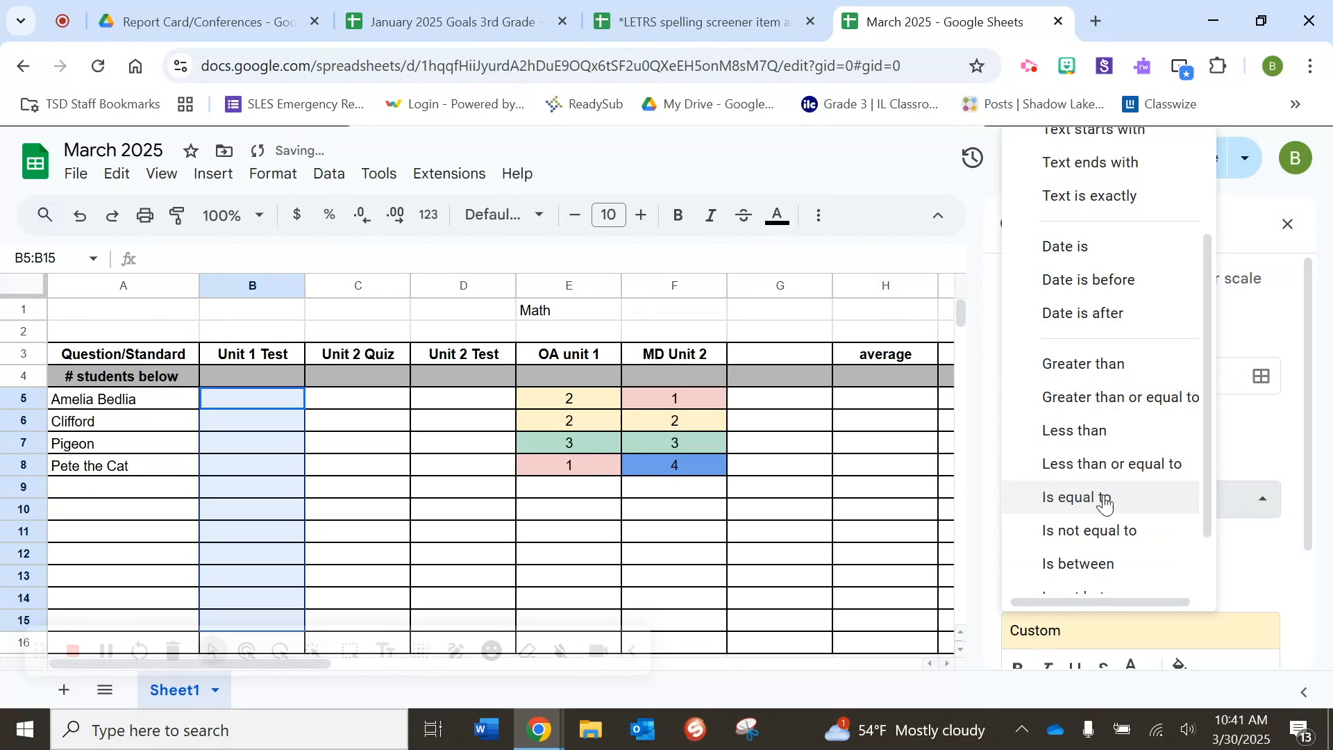
scroll(1104, 498, "down", 1)
left_click(1103, 494)
left_click(1045, 547)
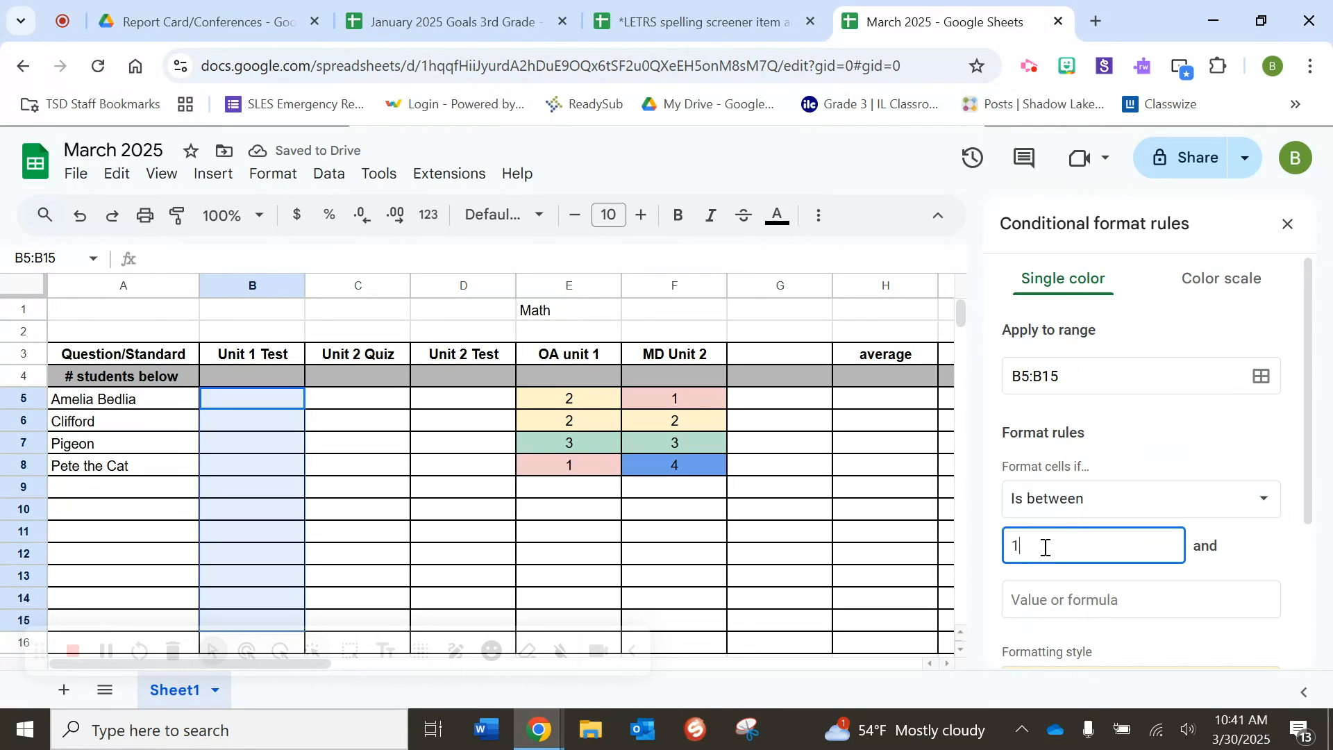
type("0")
left_click(1050, 598)
type("15")
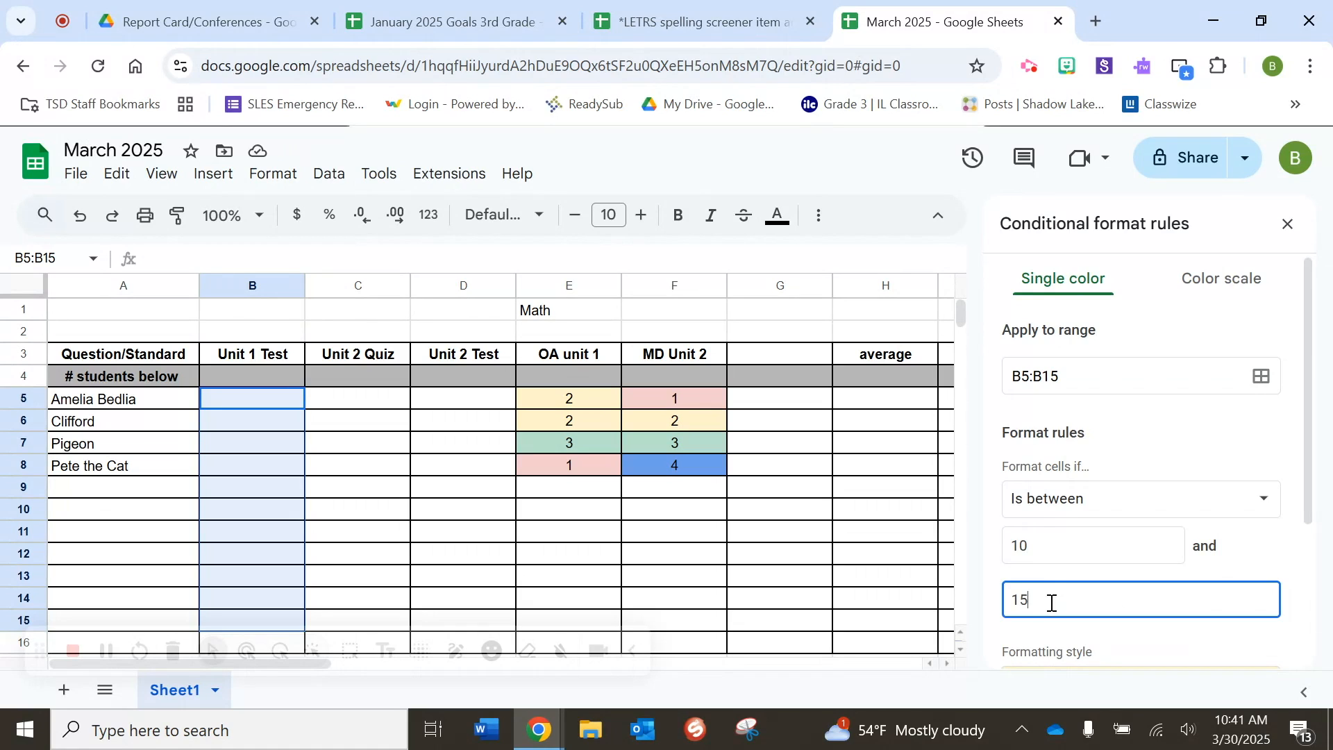
scroll(1052, 602, "down", 3)
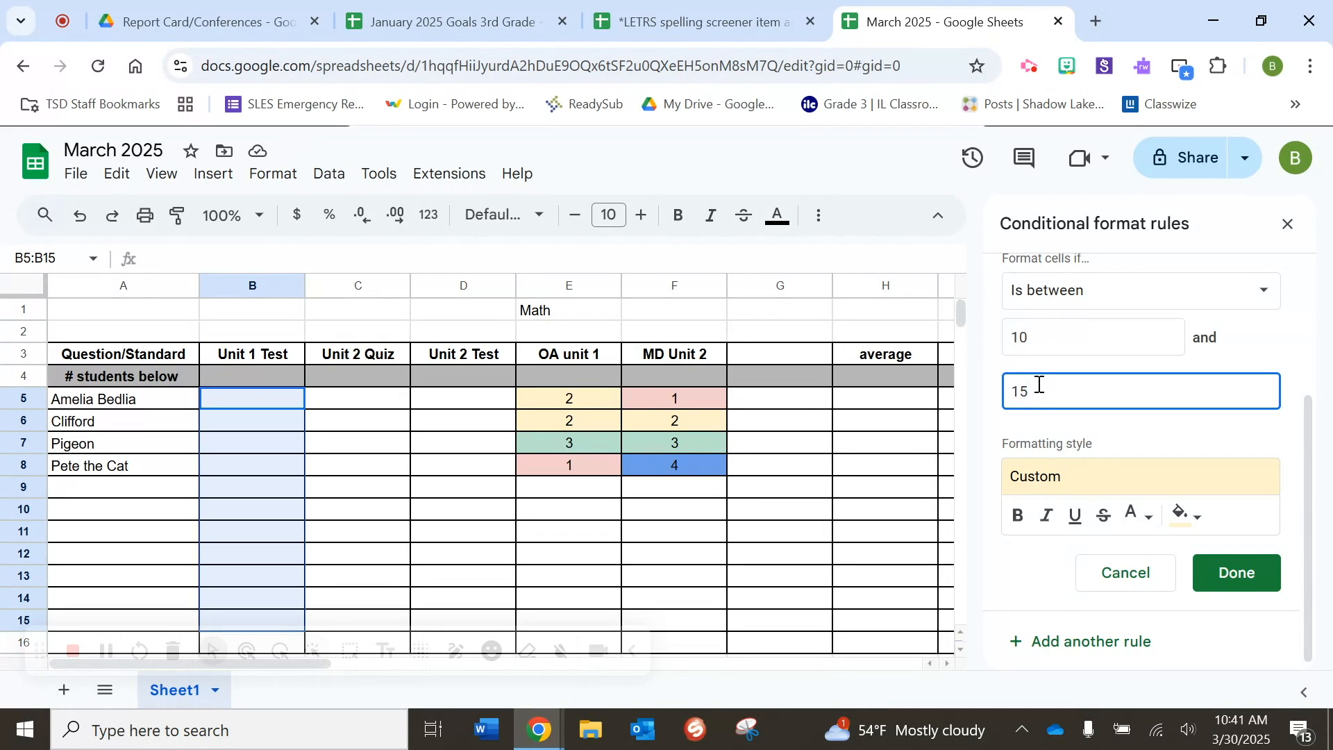
left_click(1250, 573)
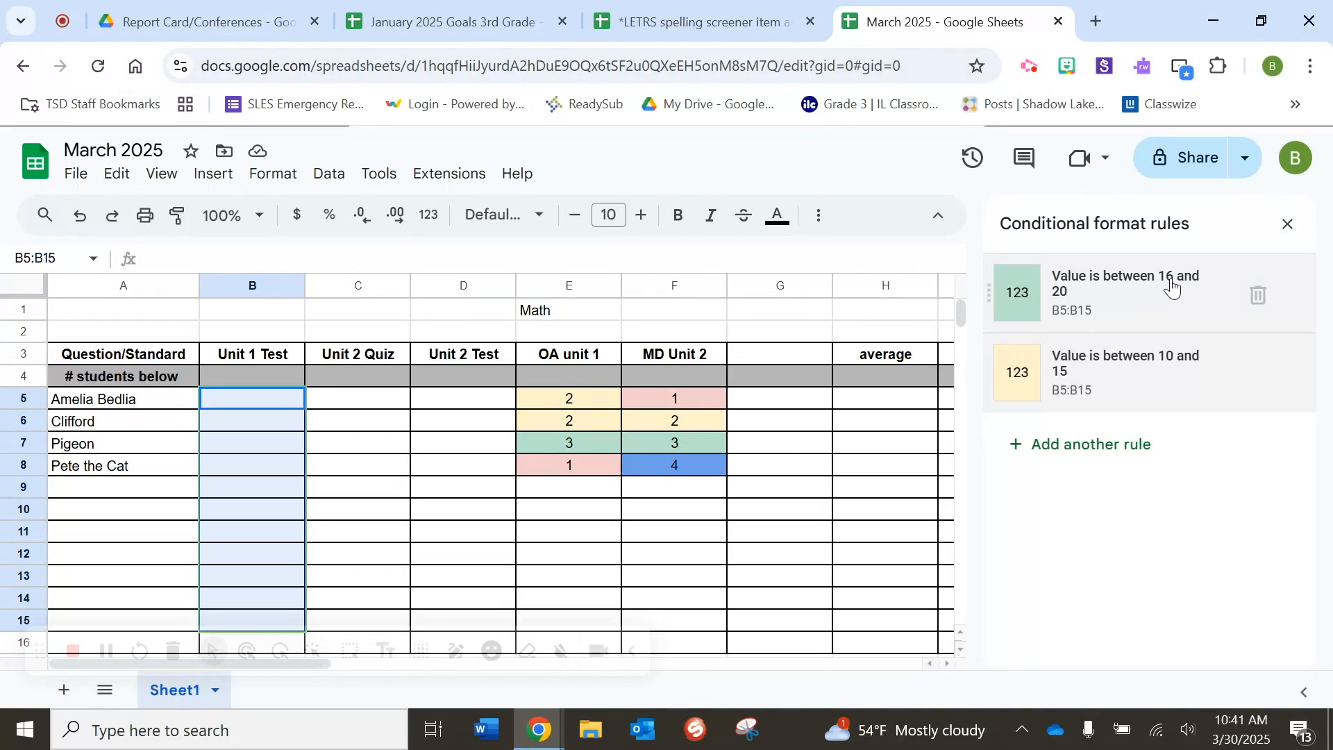
Step: Add a third rule for B5:B15 that fills values less than or equal to 9 in light red
left_click(1123, 444)
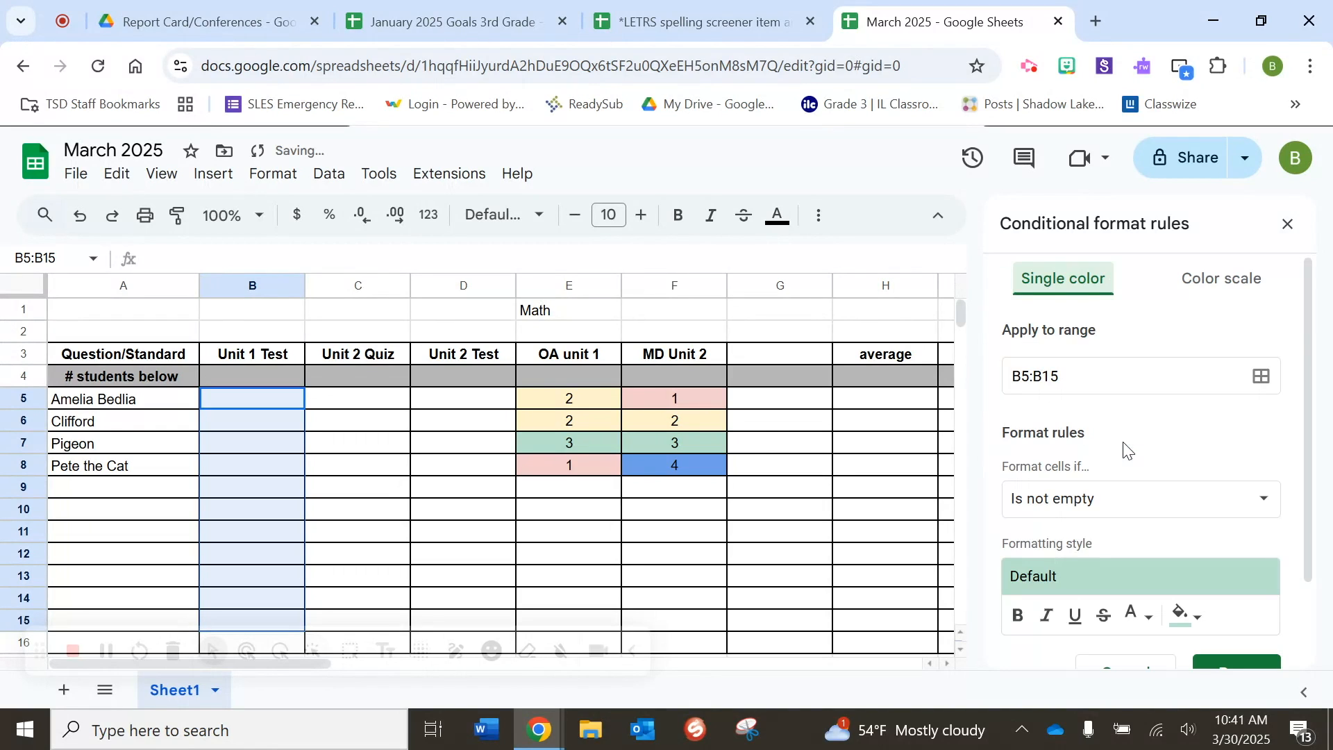
left_click(1187, 615)
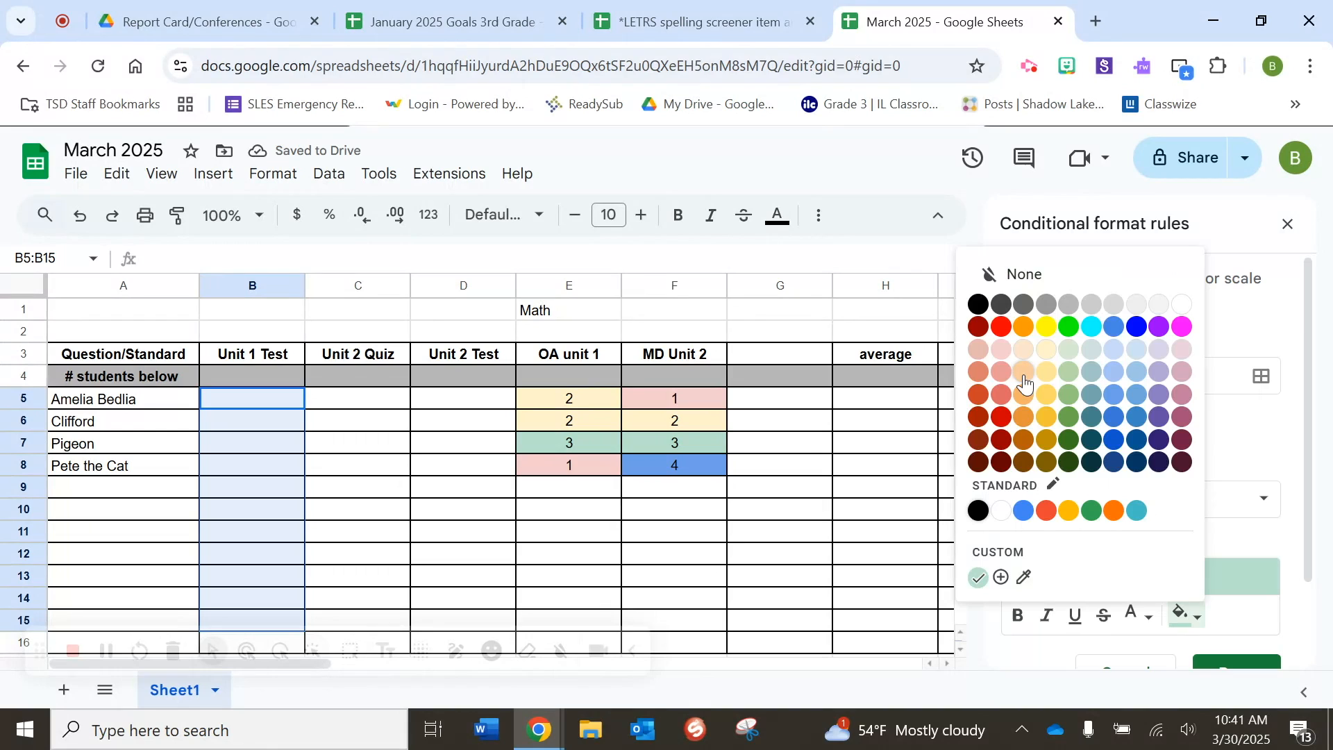
left_click(1008, 359)
left_click(1092, 501)
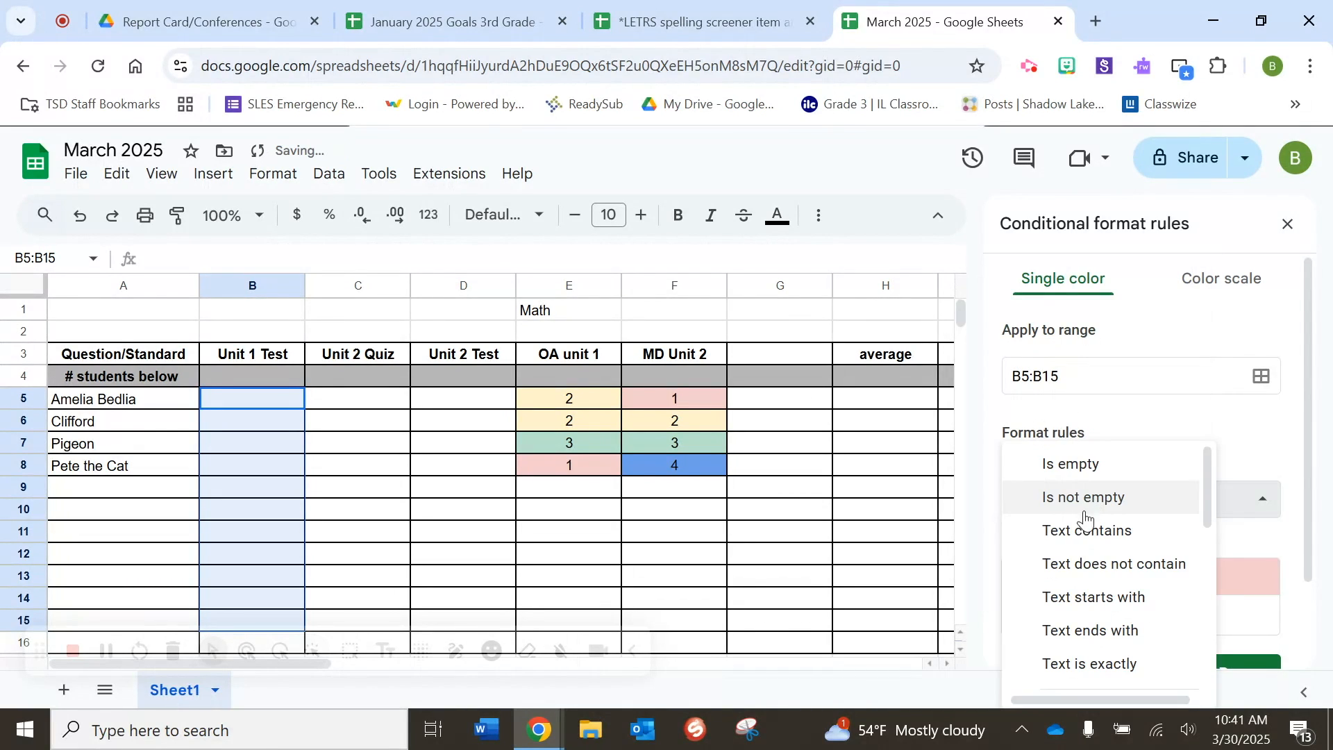
scroll(1086, 590, "down", 5)
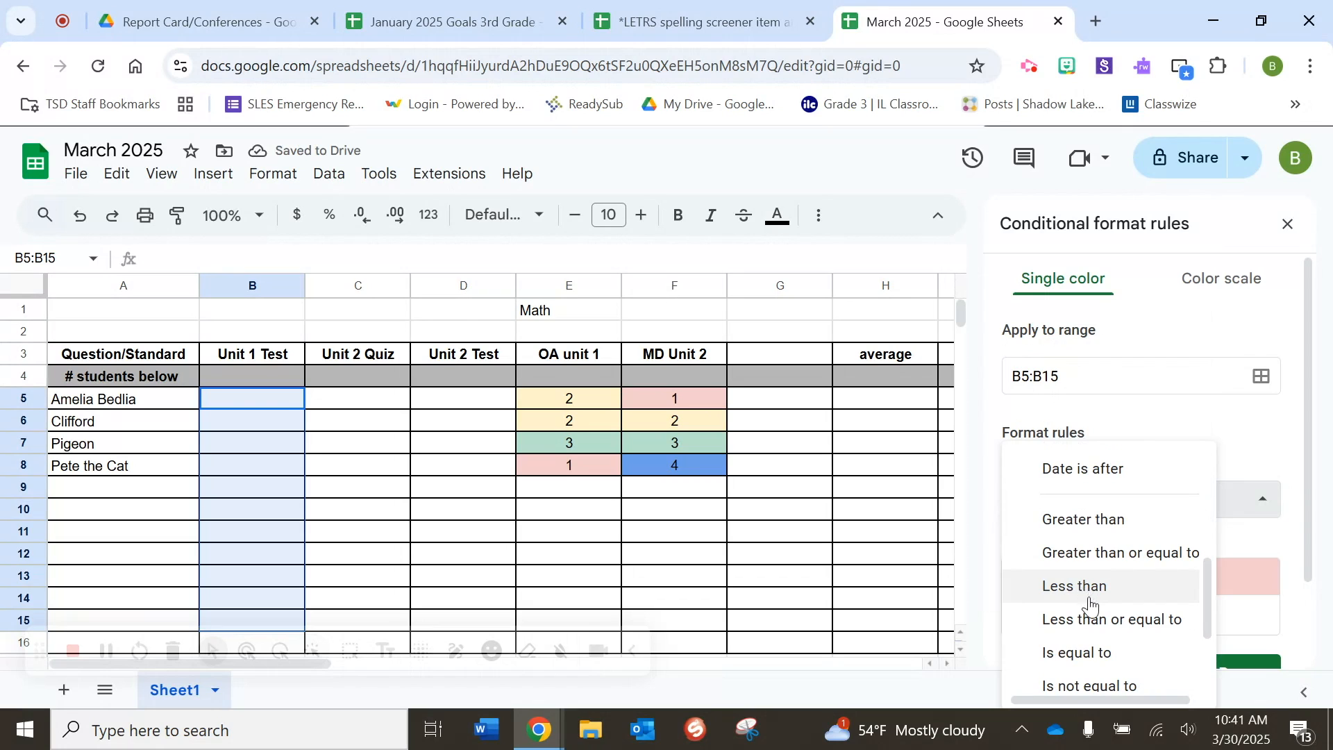
scroll(1086, 593, "down", 2)
scroll(1128, 624, "down", 2)
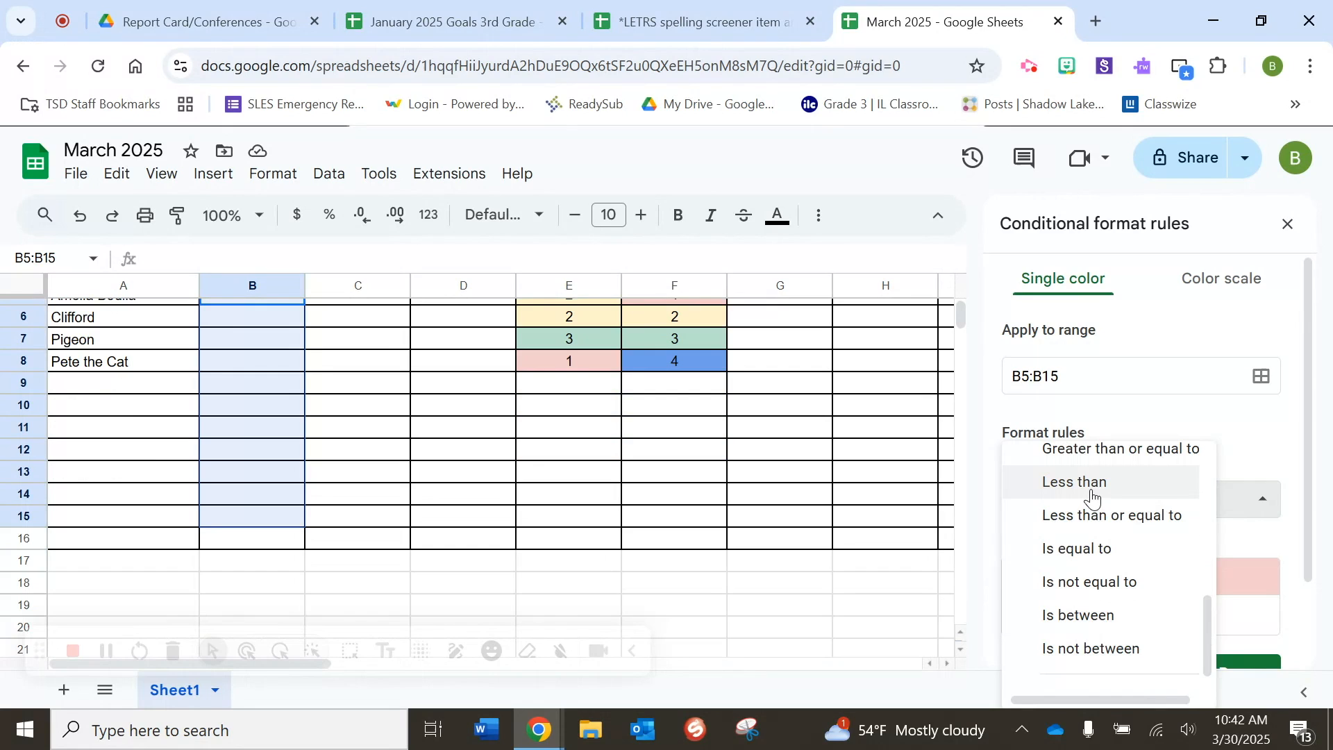
left_click(1089, 515)
left_click(1099, 543)
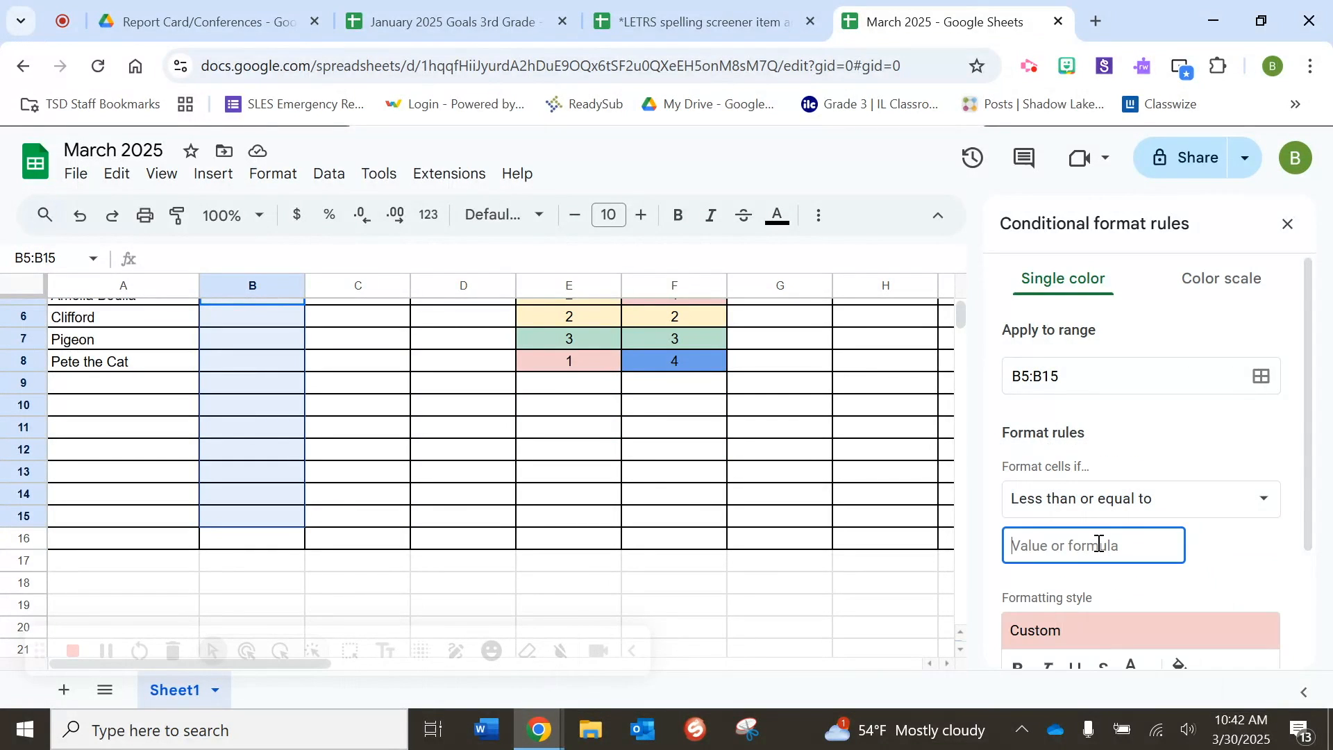
type("9")
scroll(1098, 548, "down", 2)
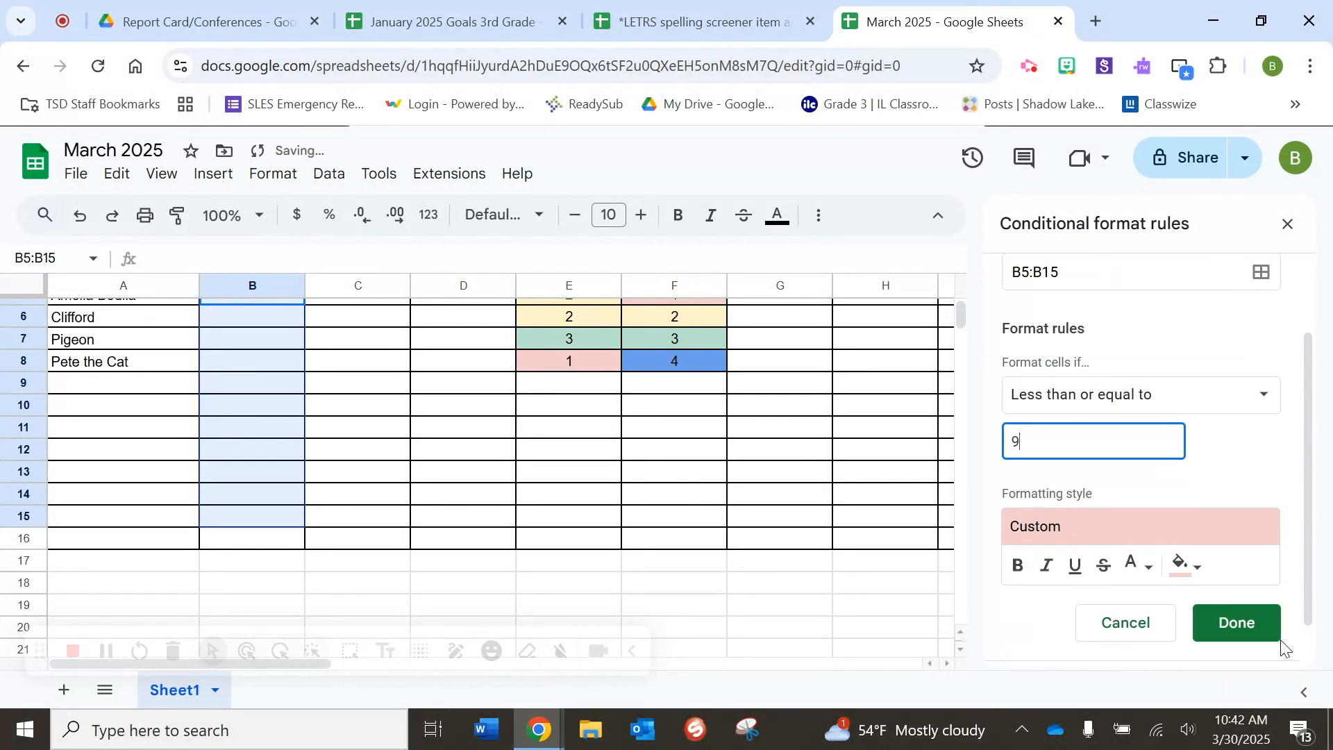
left_click(1237, 623)
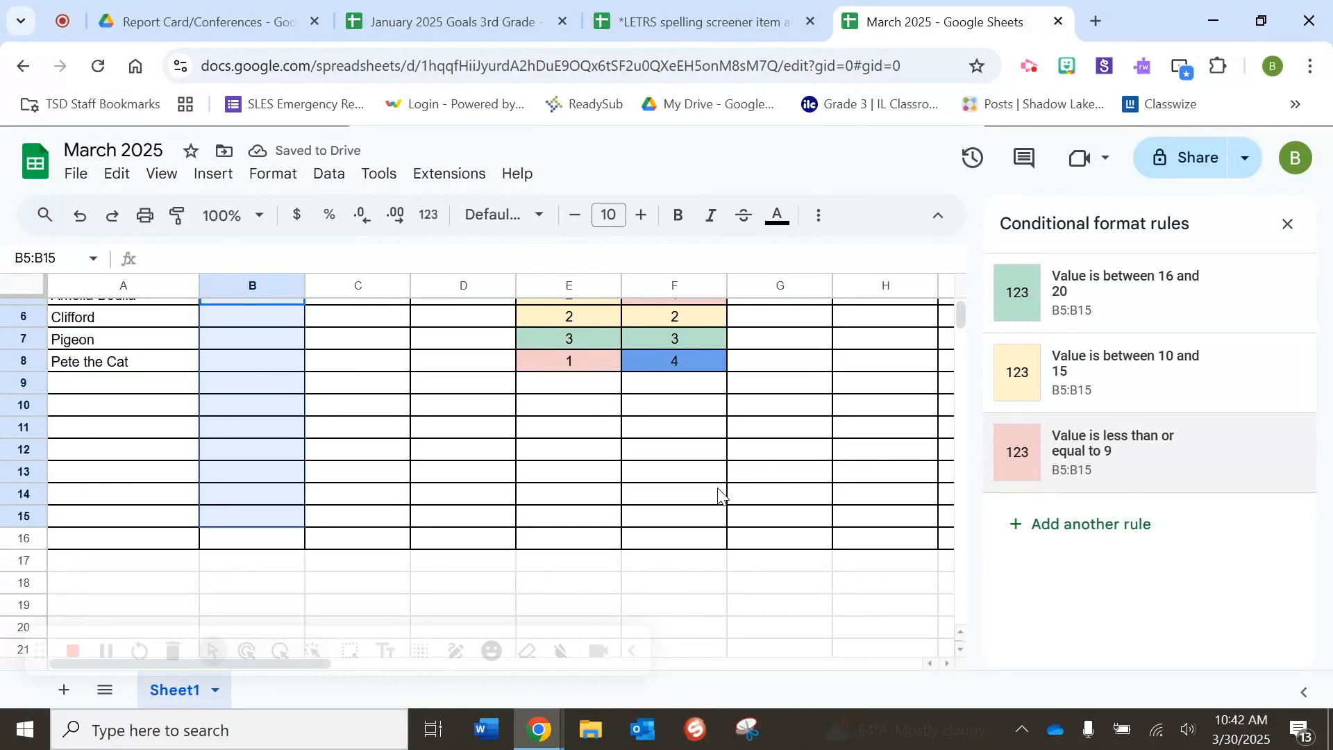
Step: Enter the Unit 1 Test scores 12, 10, 20 and 5 in cells B5 to B8
scroll(719, 489, "up", 2)
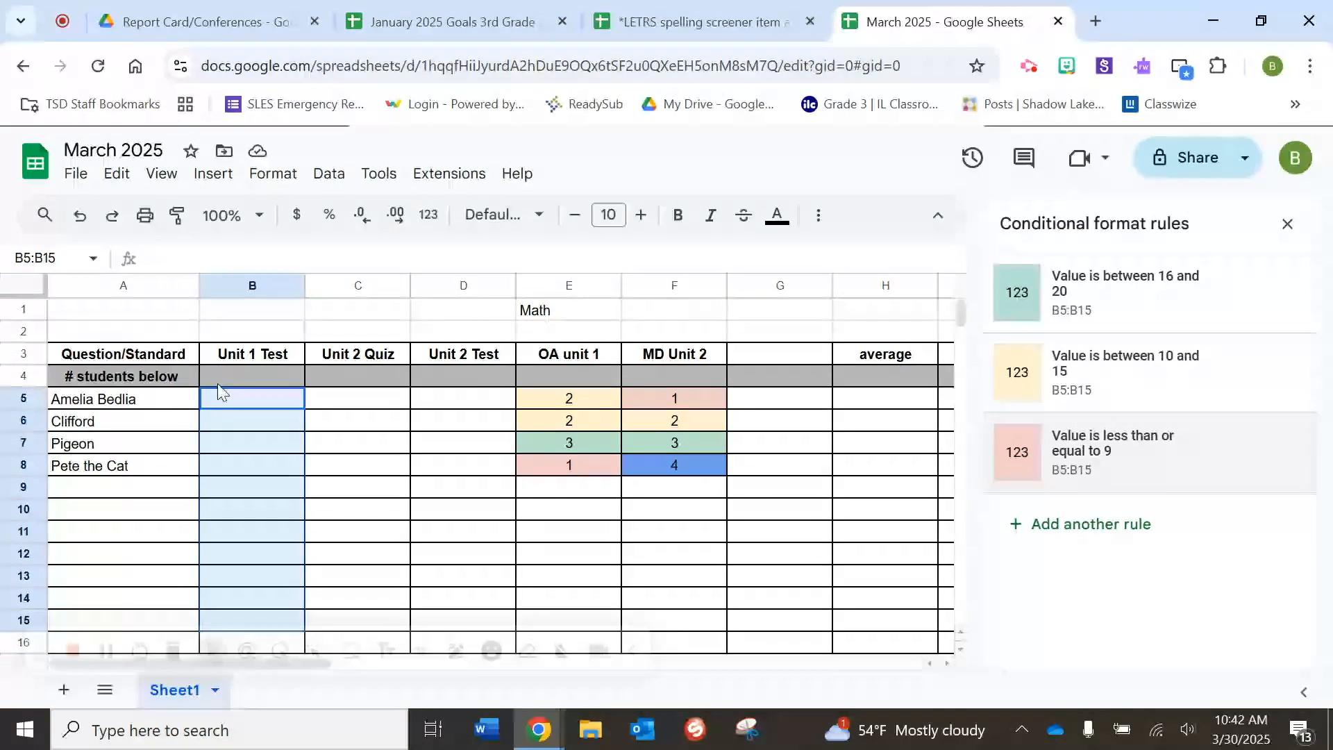
left_click(231, 408)
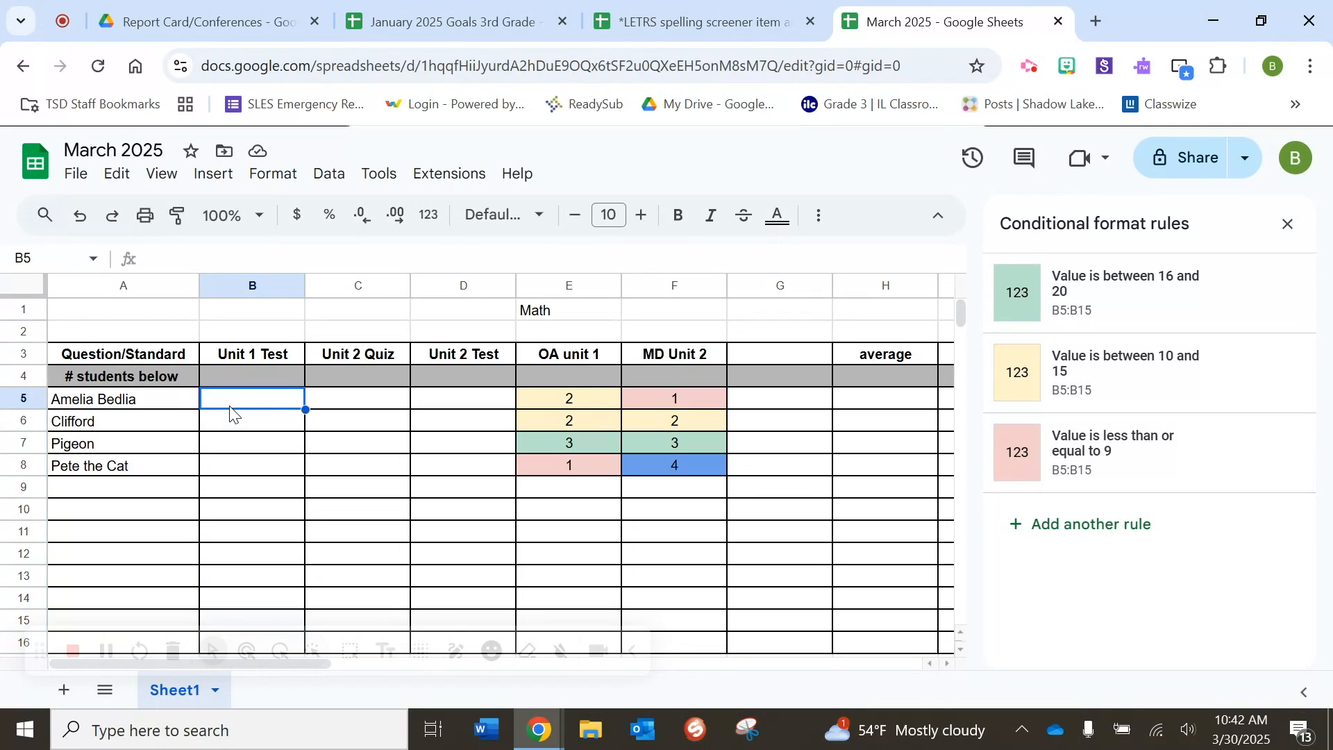
type("12")
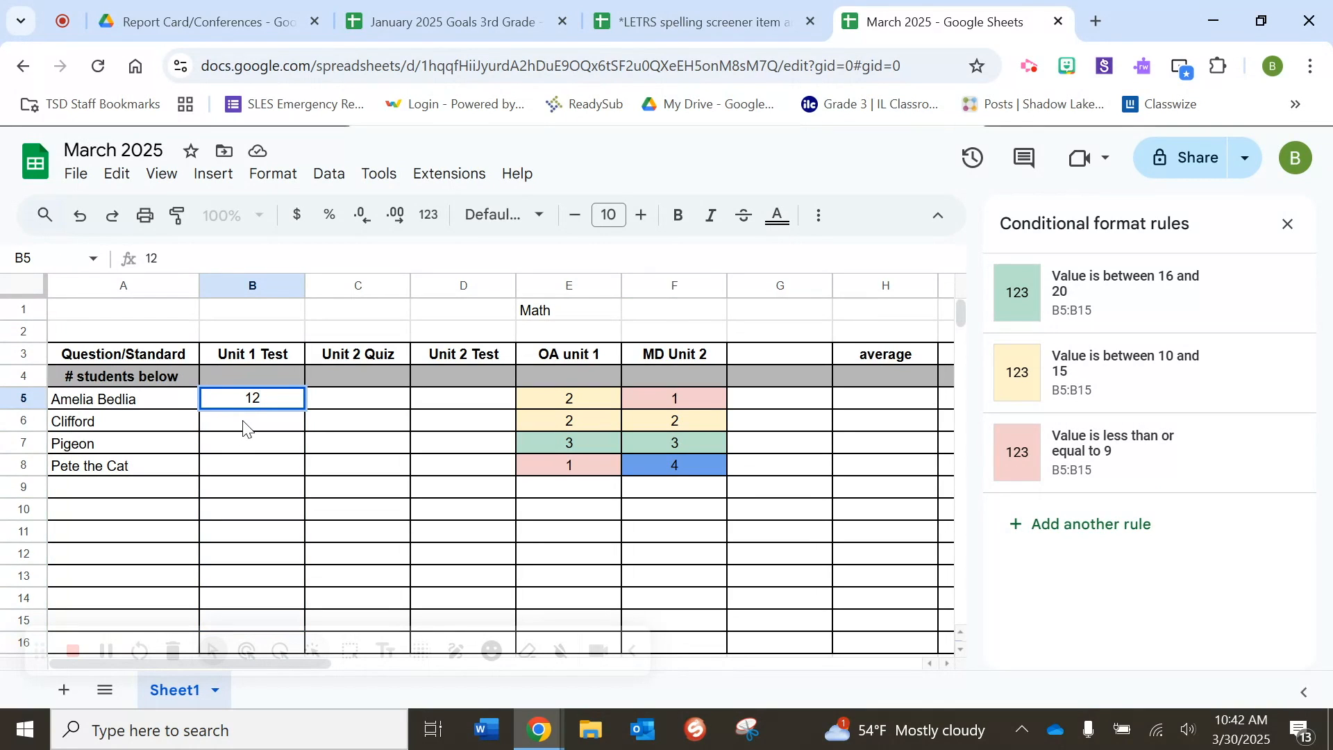
key("Return")
type("10")
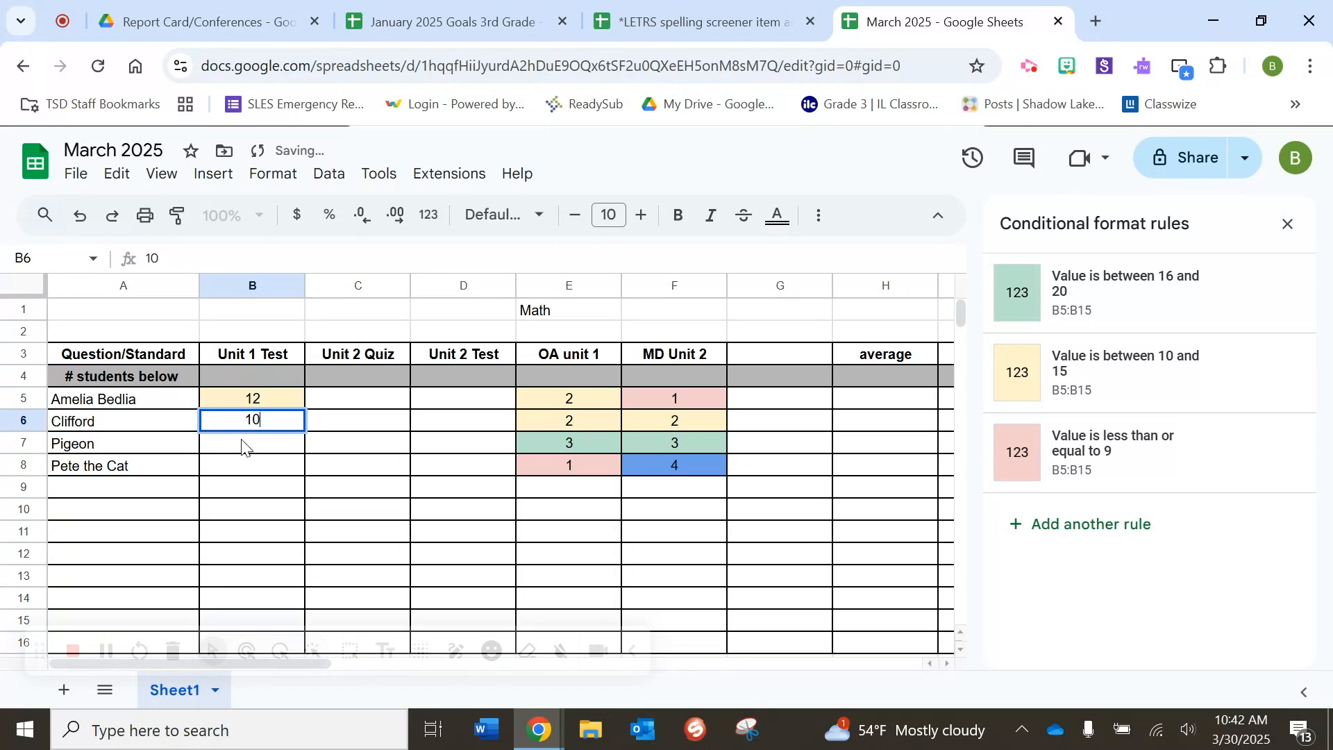
key("Return")
type("20")
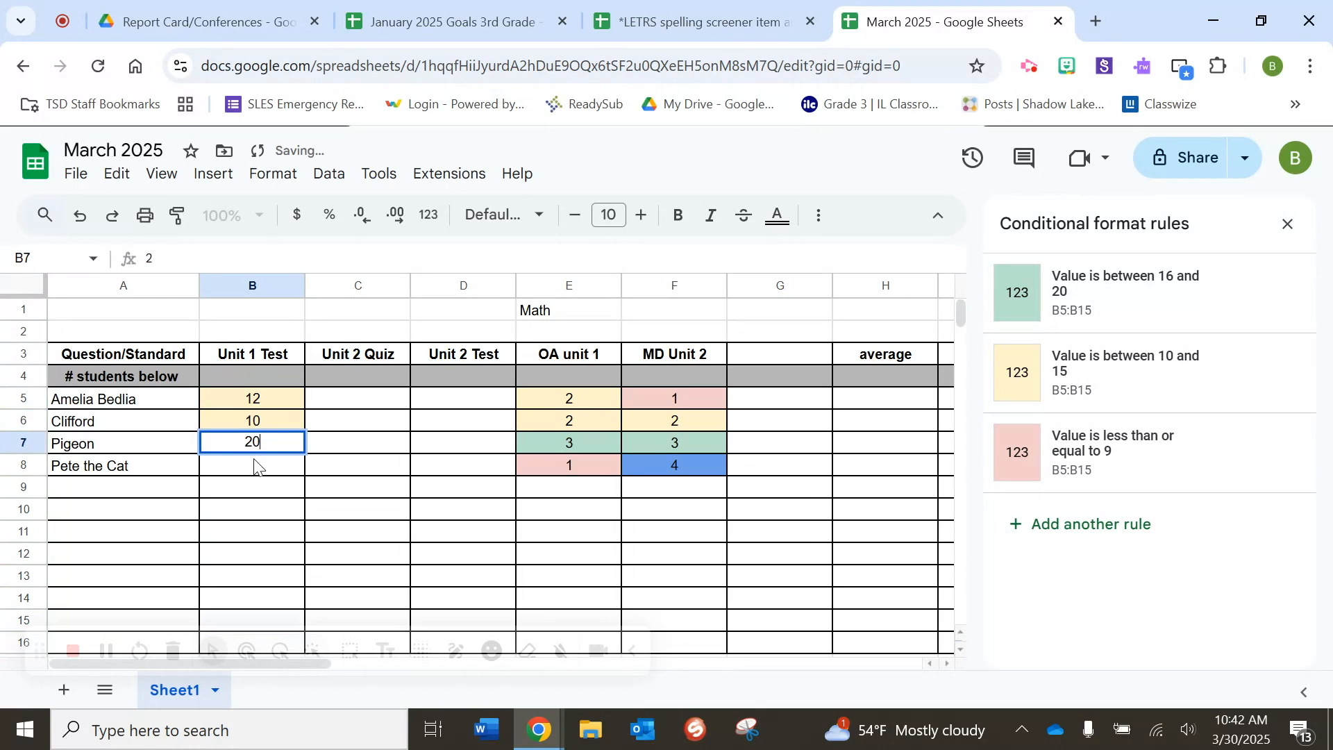
key("Return")
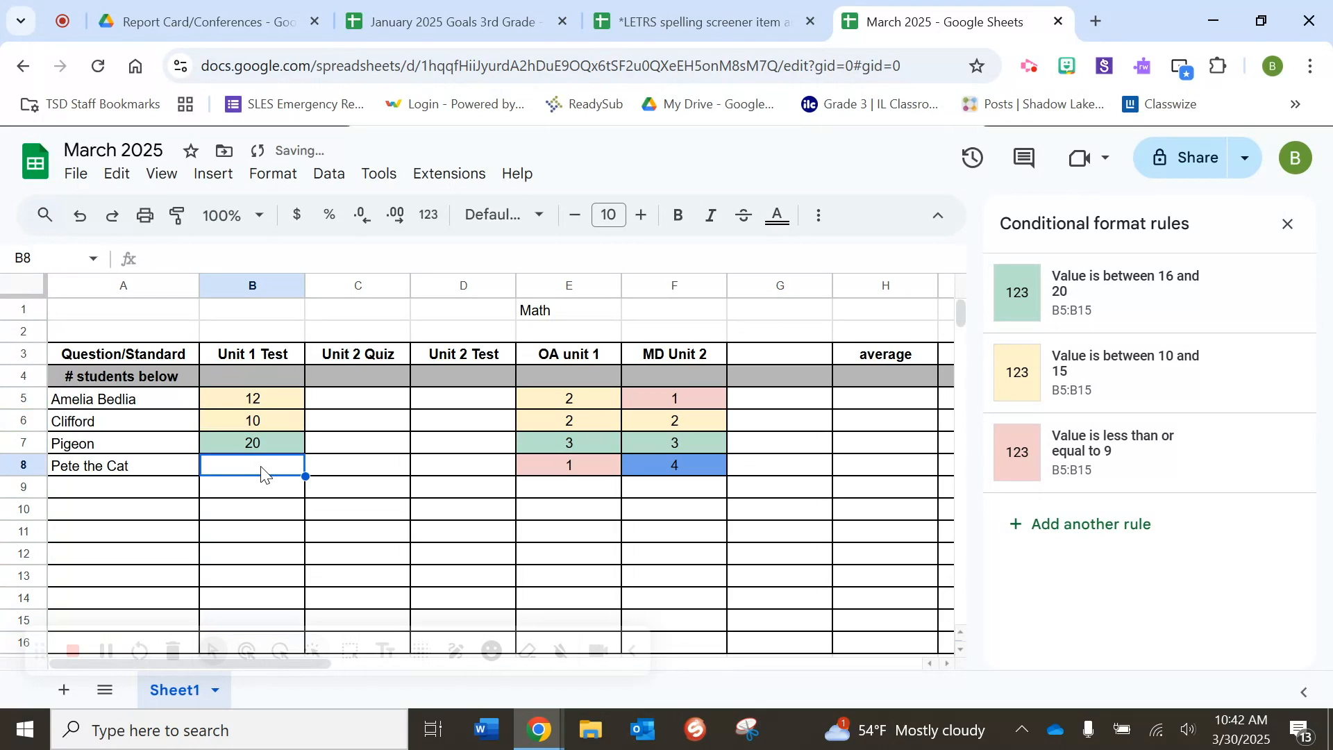
type("5")
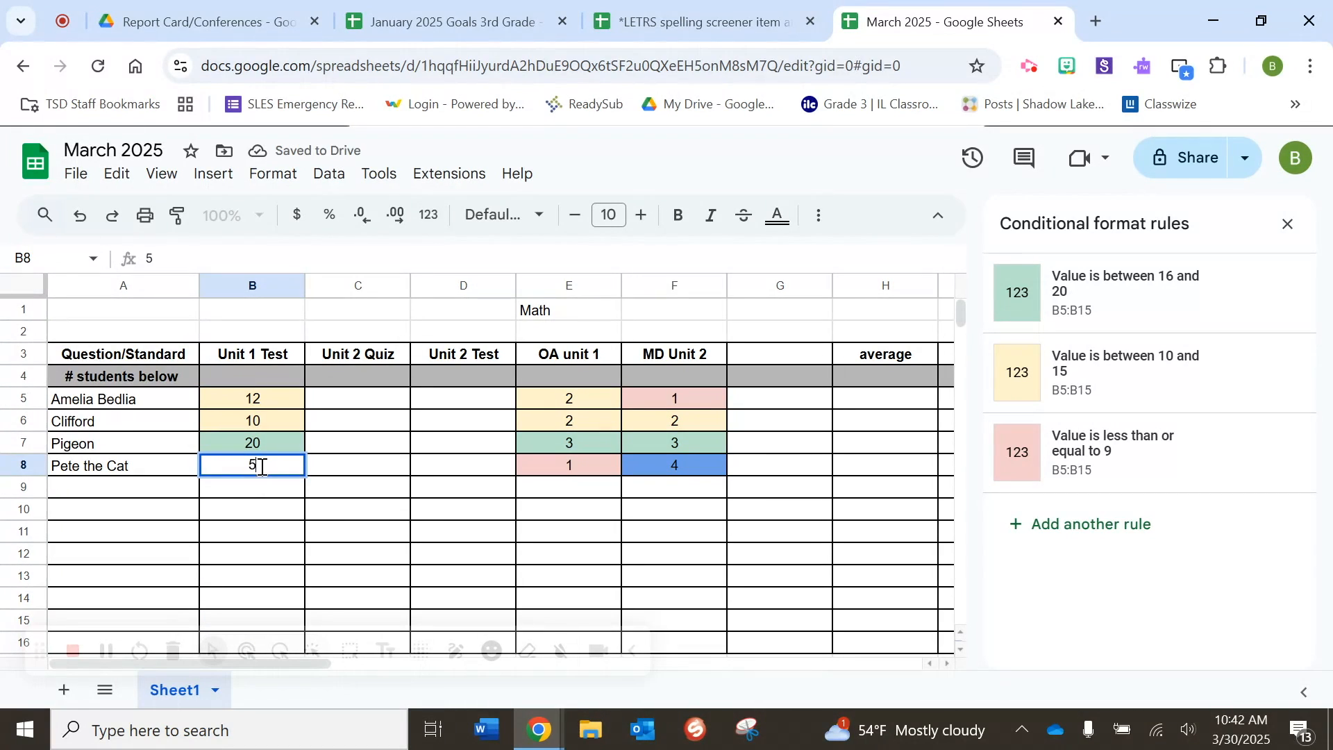
key("Return")
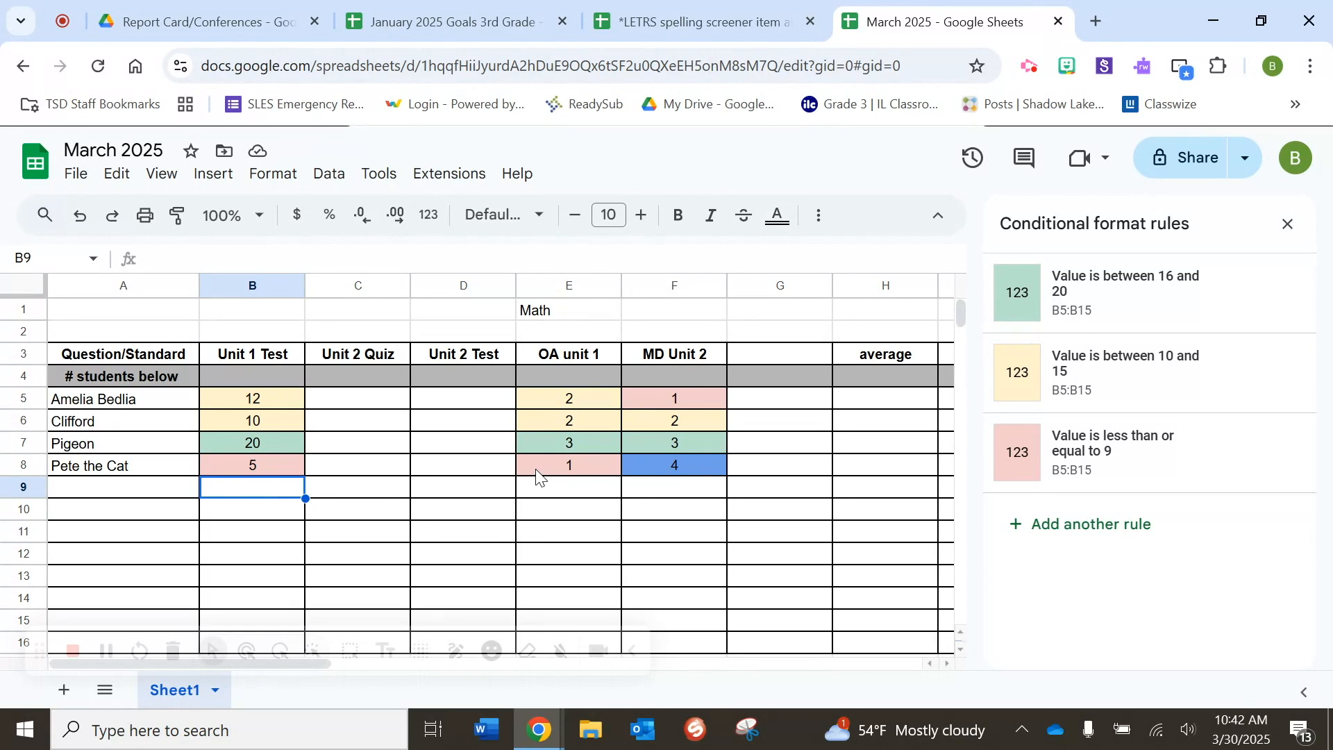
Step: Check the color coding of the Unit 1 Test scores in B5:B8 and close the conditional format rules
left_click(262, 466)
left_click(265, 448)
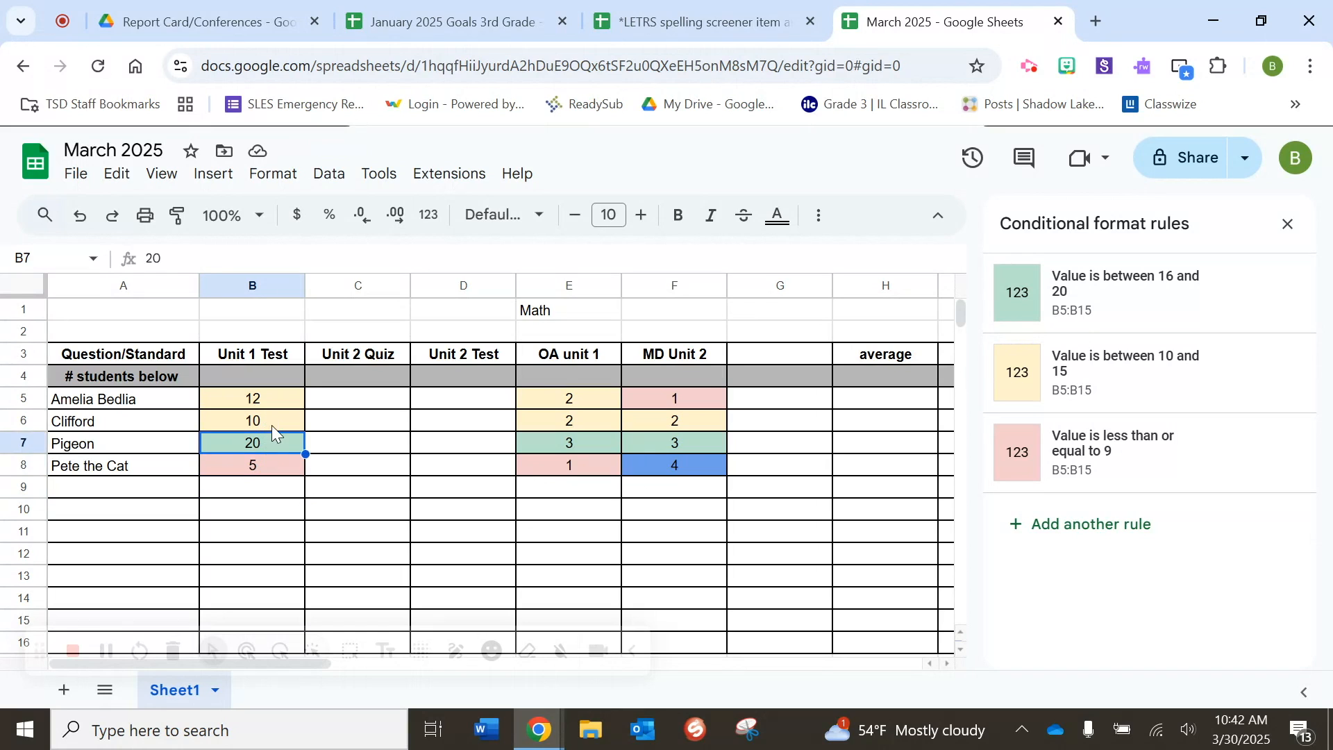
left_click(272, 425)
left_click(277, 401)
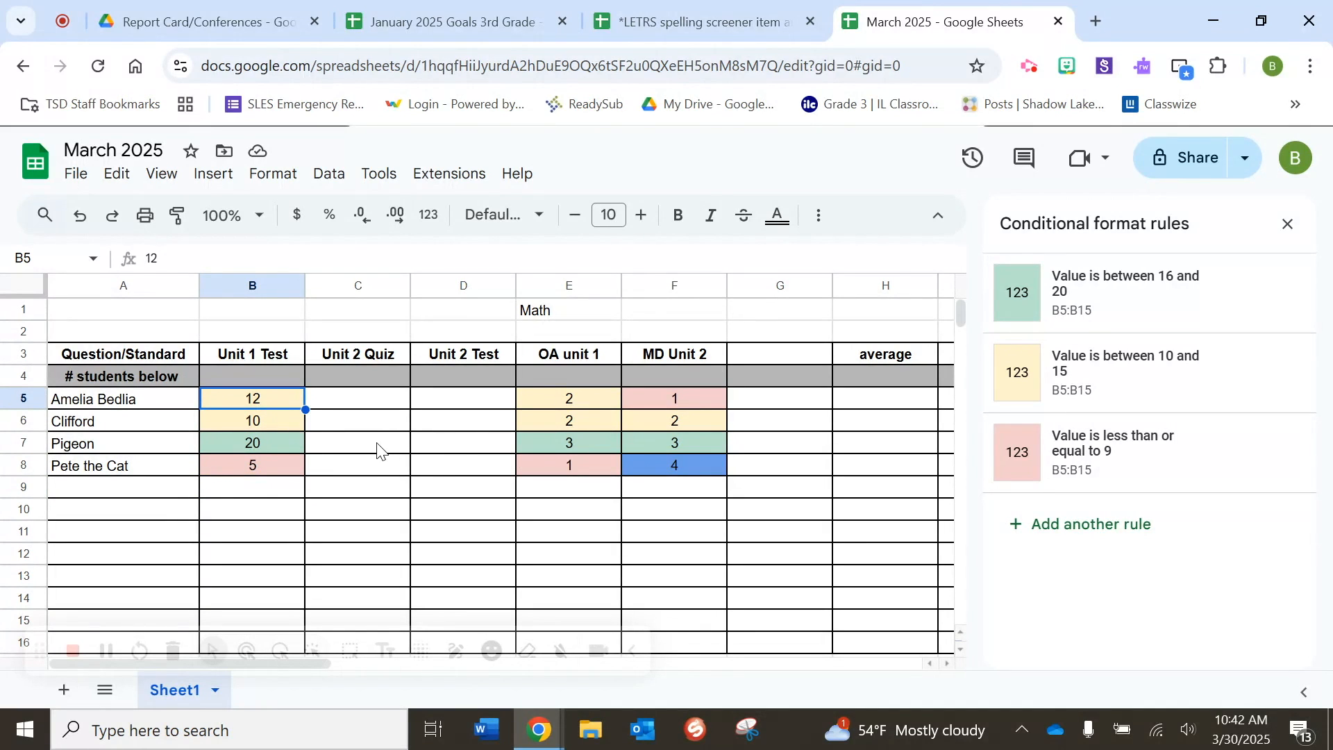
left_click(1281, 225)
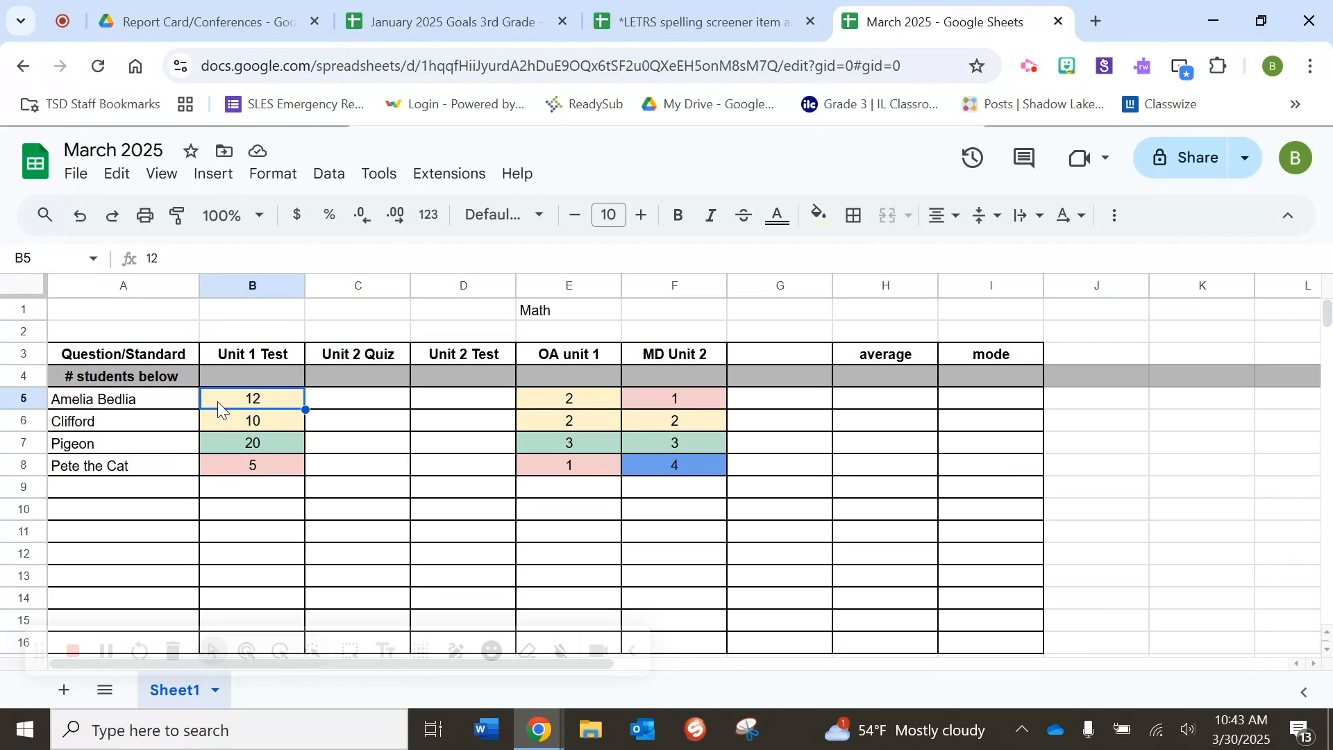
Step: Select B5:G16 and delete the three conditional formatting rules that apply to B5:B15
left_click_drag(235, 399, 738, 647)
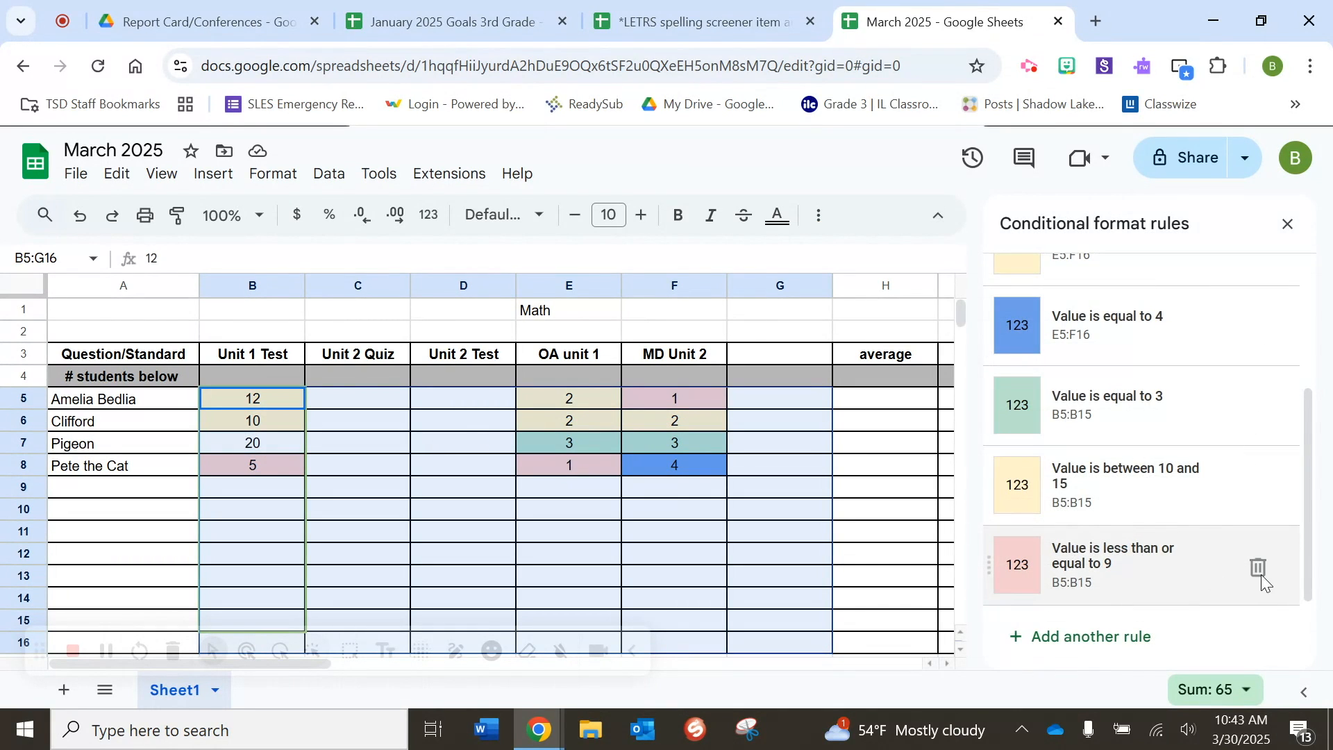
left_click(1259, 566)
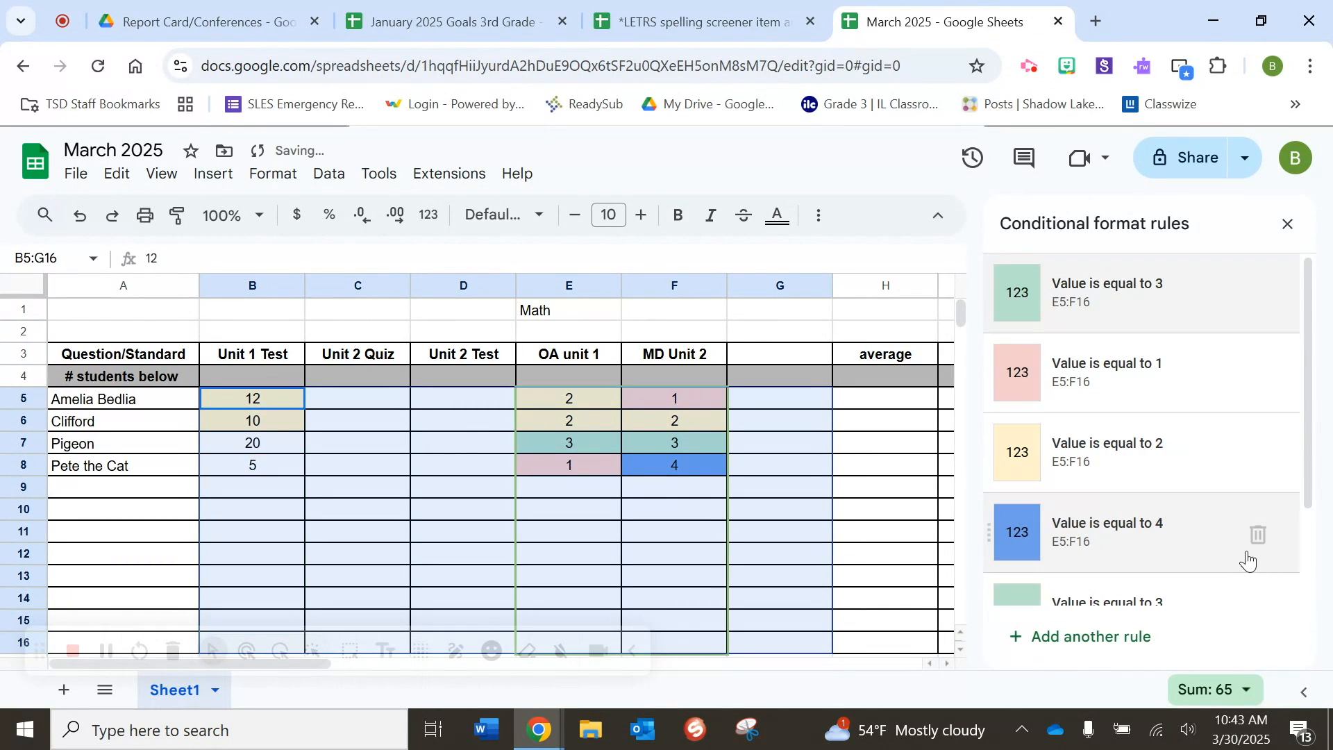
scroll(1246, 556, "down", 5)
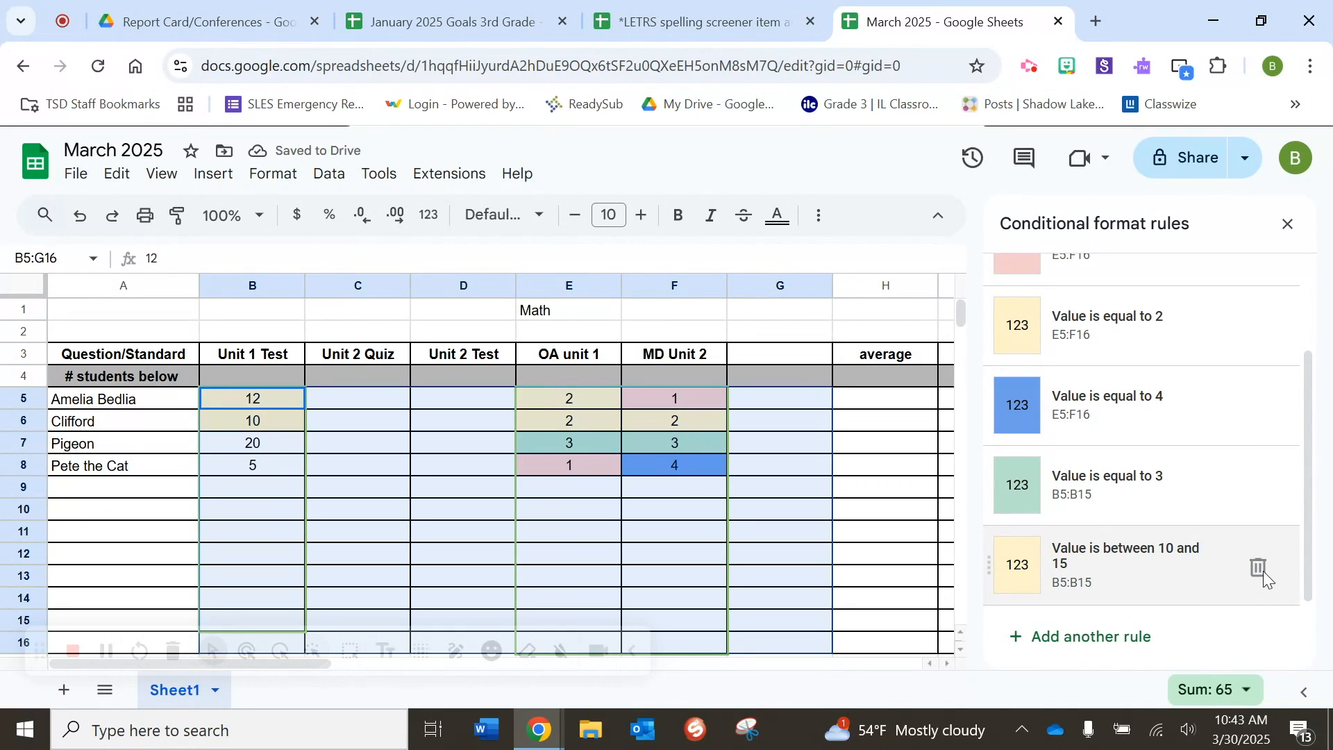
left_click(1260, 565)
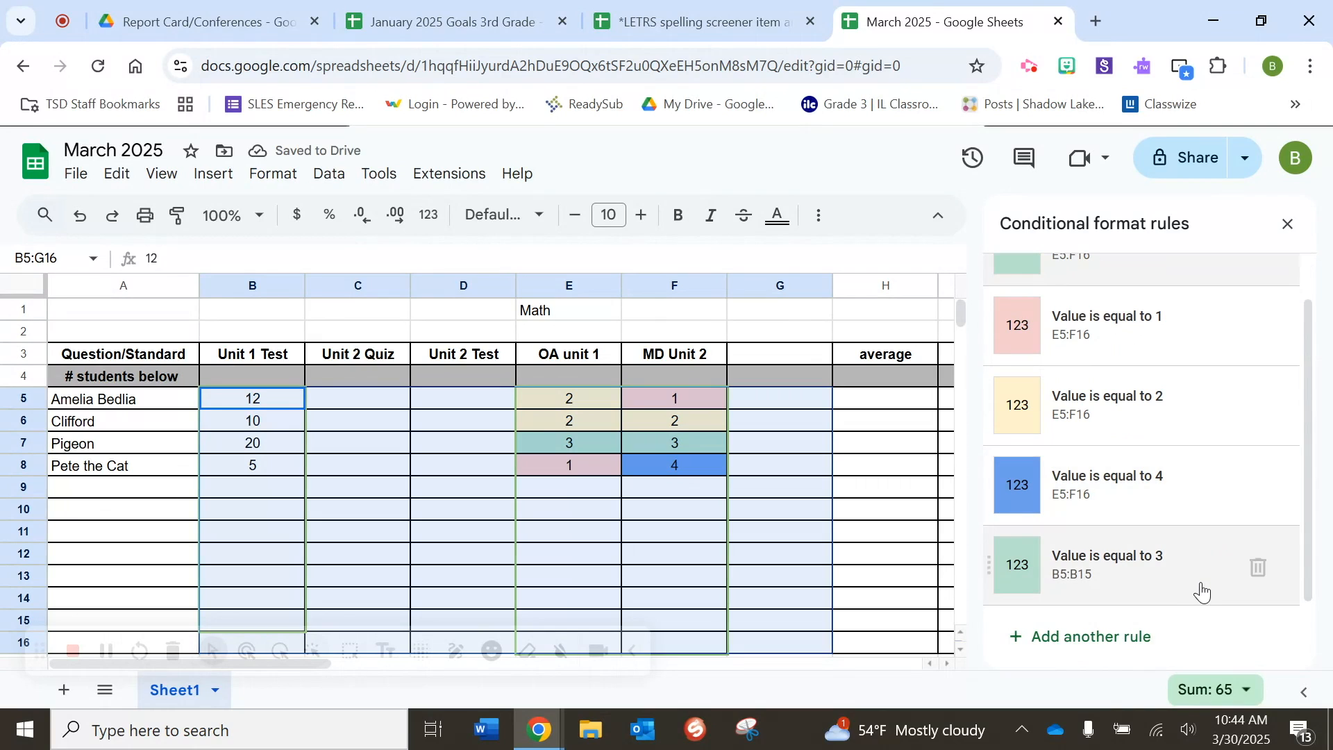
left_click(1262, 565)
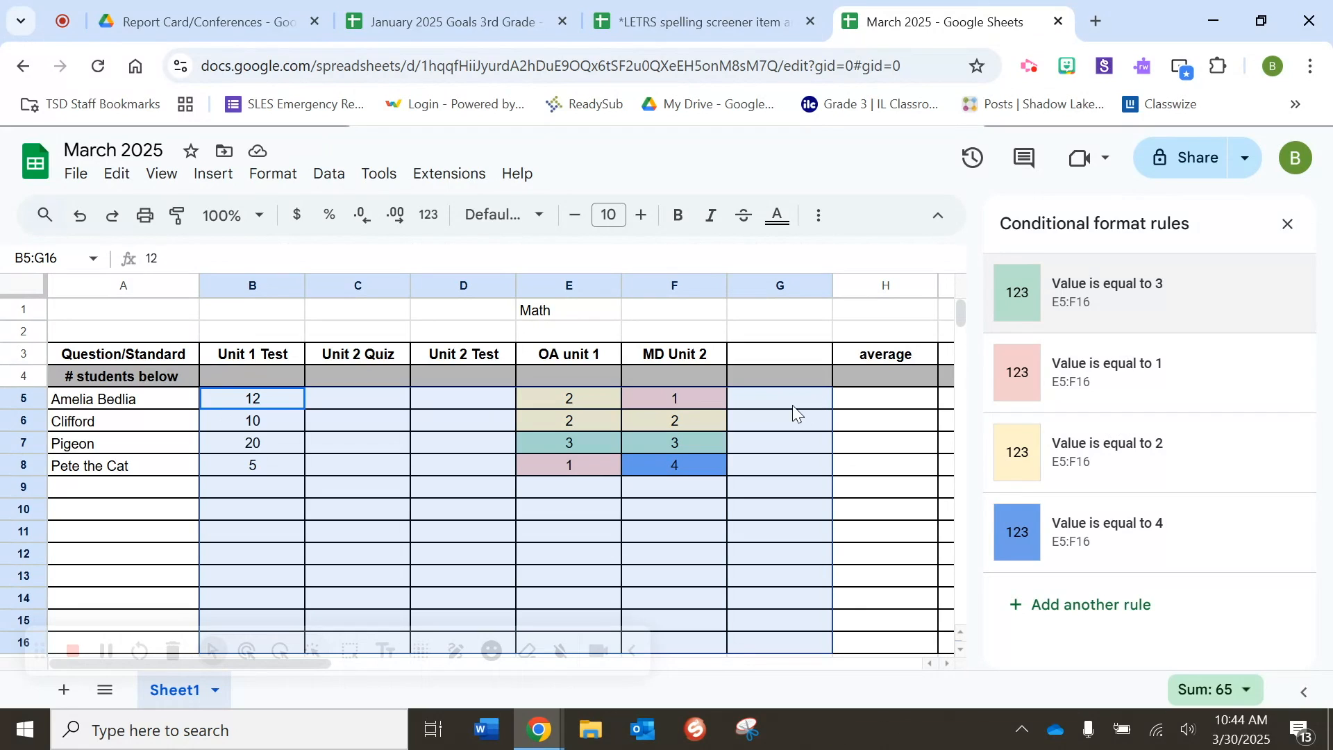
Step: Change the range of the green "equal to 3" rule to B5:G16, save it, and open the "equal to 1" rule
left_click(1104, 293)
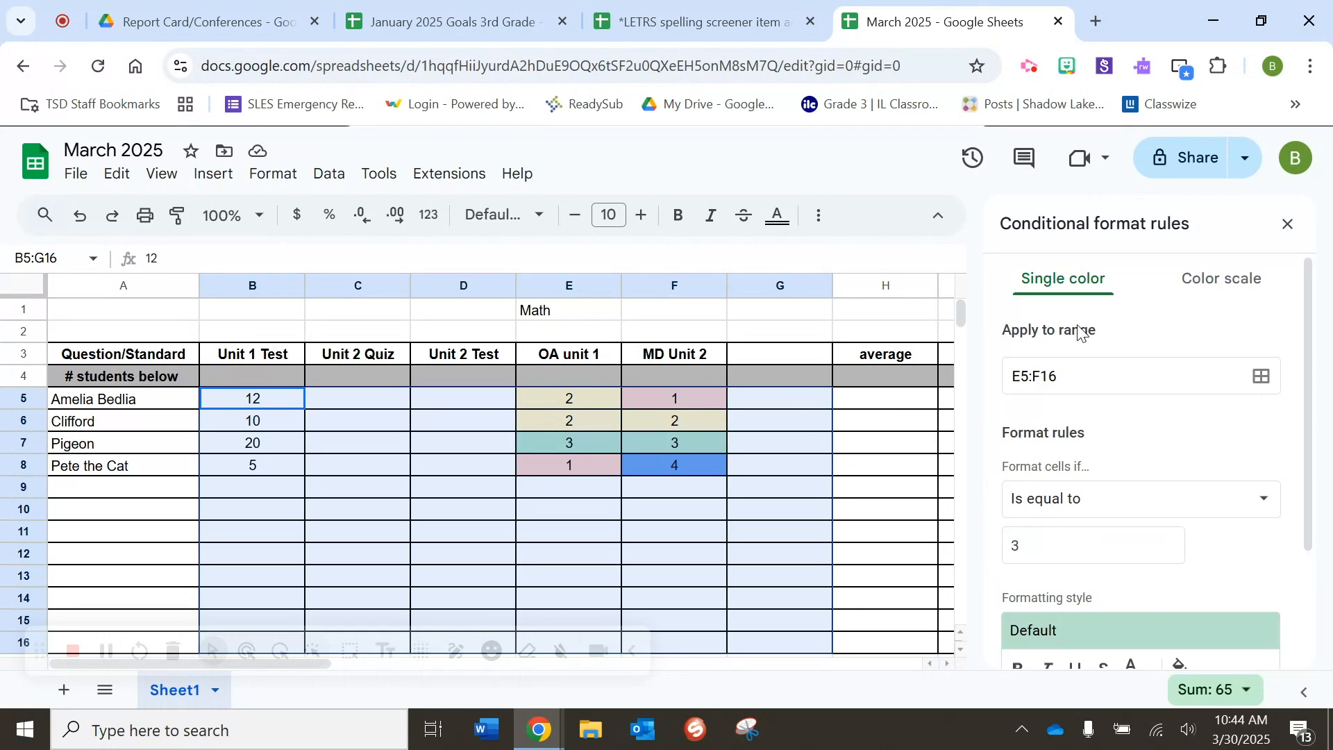
mouse_move(1021, 376)
left_mouse_down()
mouse_move(994, 386)
mouse_move(1034, 376)
left_mouse_up()
type("B")
double_click(1039, 375)
left_click(1038, 377)
key("BackSpace")
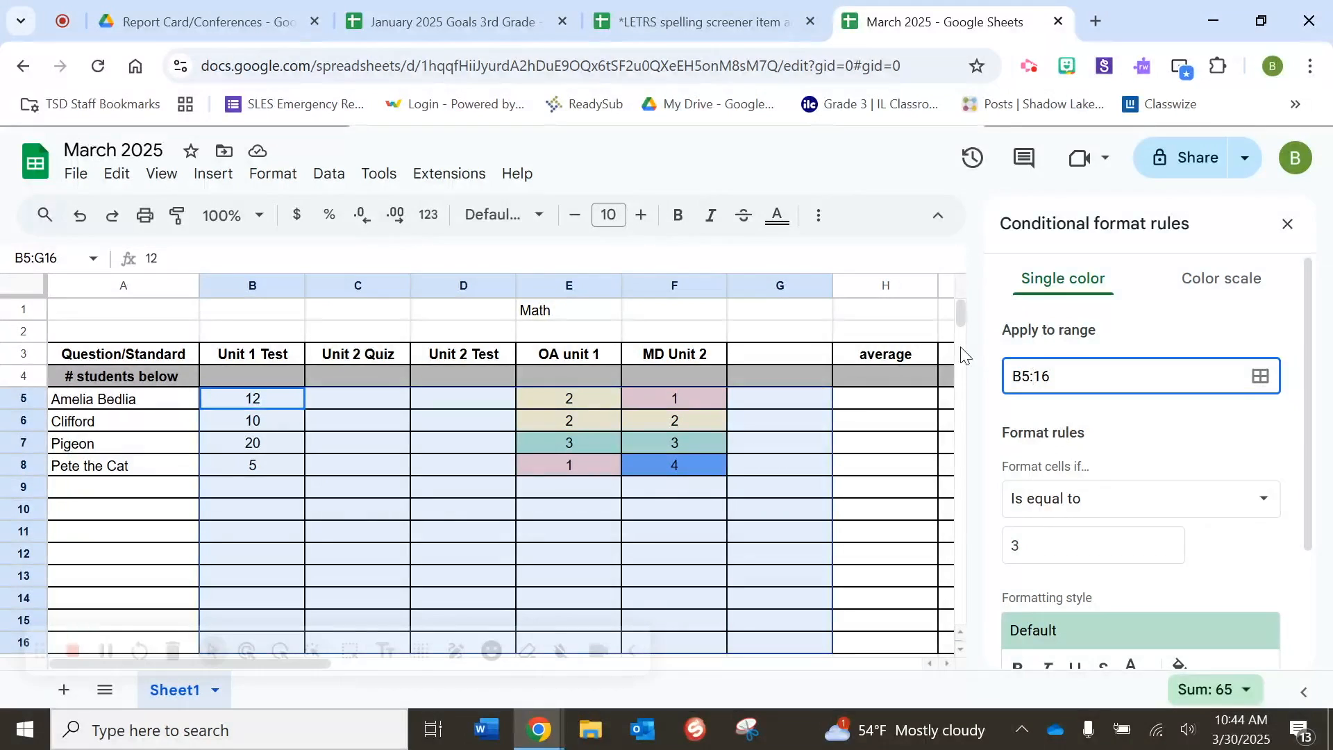
type("G")
scroll(1215, 659, "down", 2)
left_click(1230, 566)
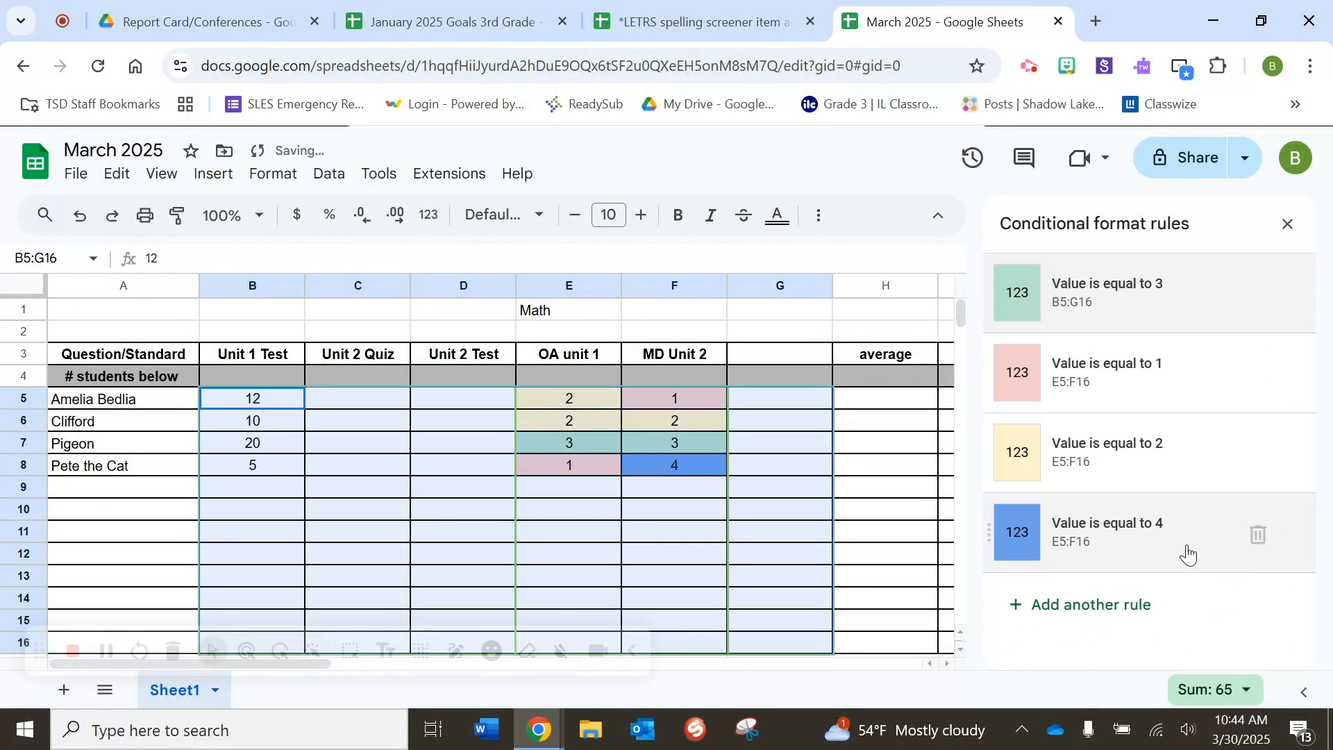
left_click(1116, 400)
Step: Replace the Unit 1 Test scores in B5:B8 with 2, 2, 3 and 1
left_click(288, 430)
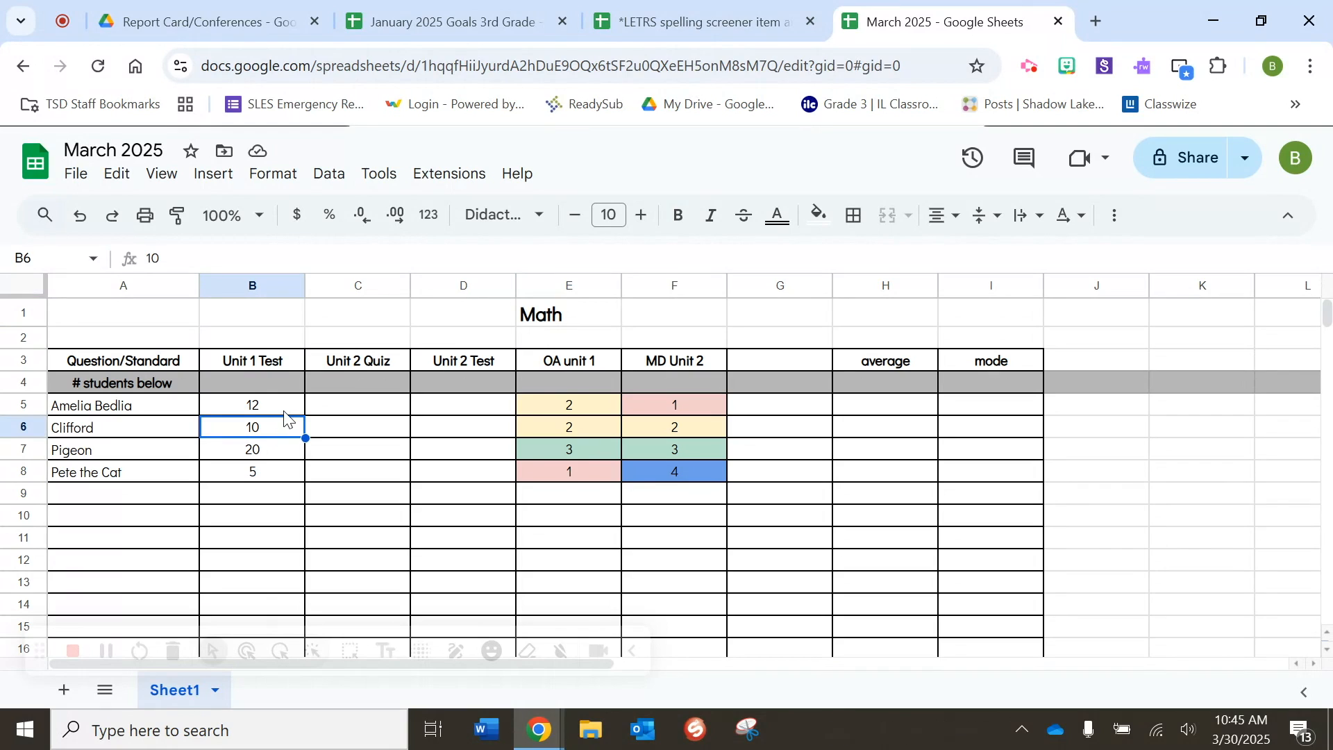
left_click(280, 415)
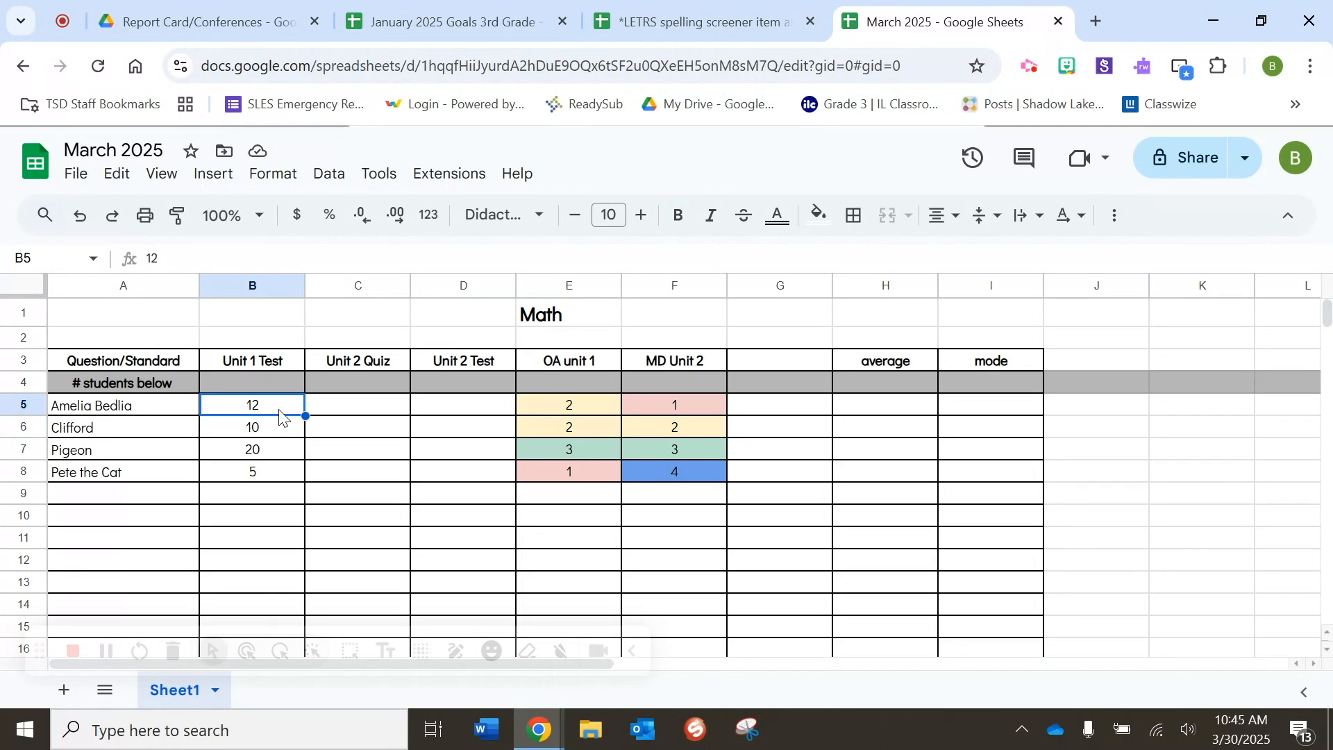
type("2")
key("Return")
type("2")
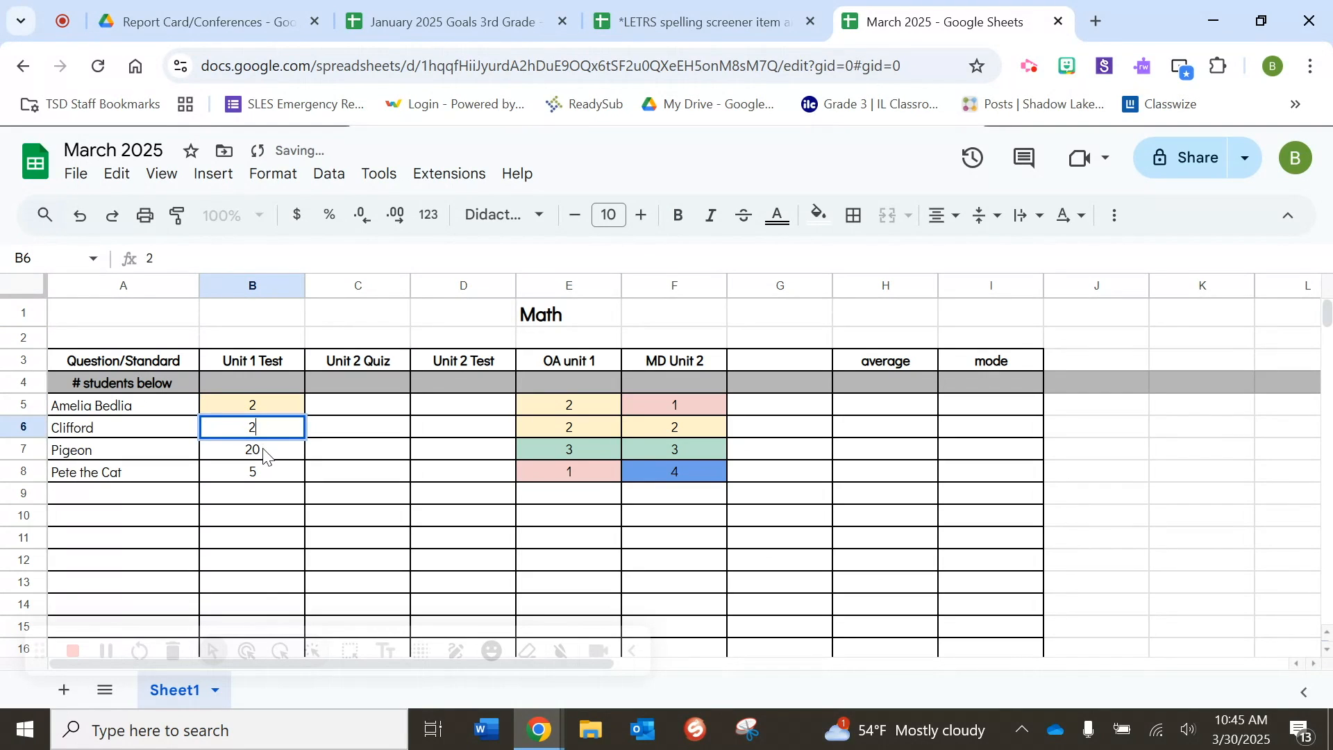
key("Return")
type("3")
key("Return")
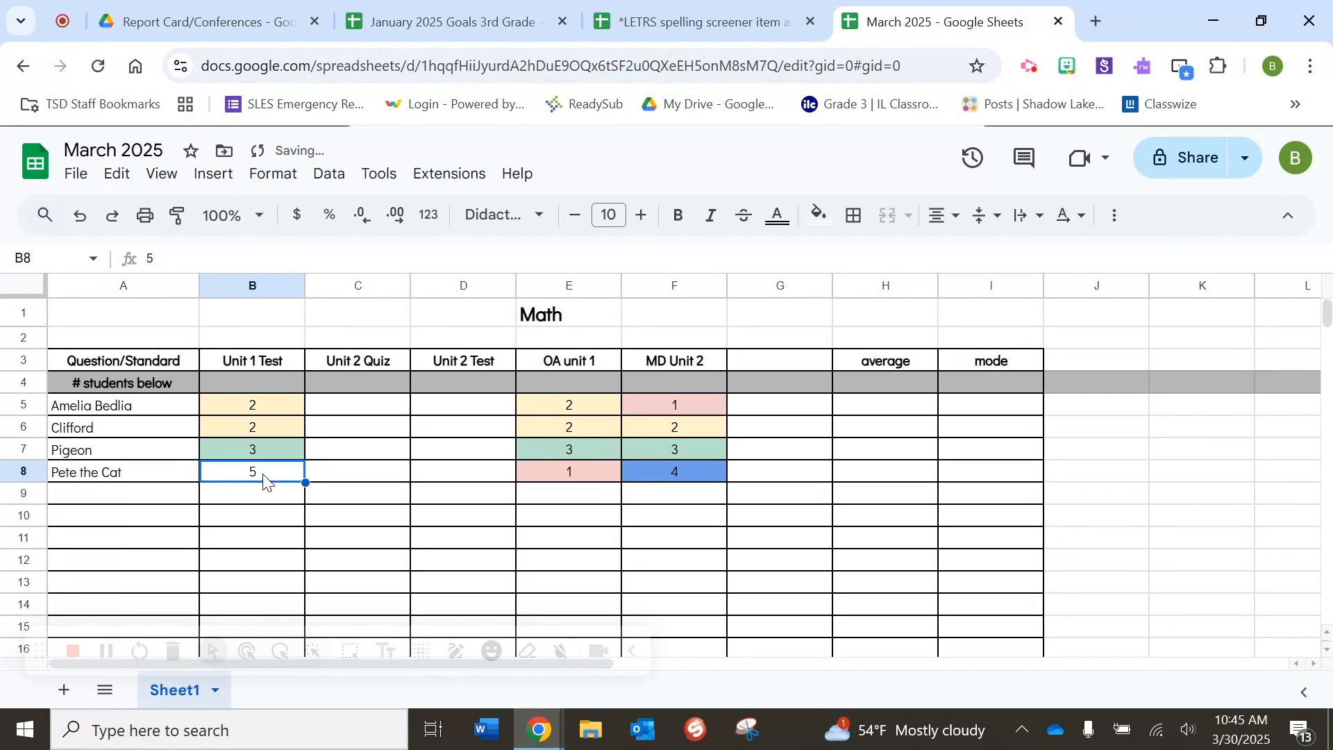
type("1")
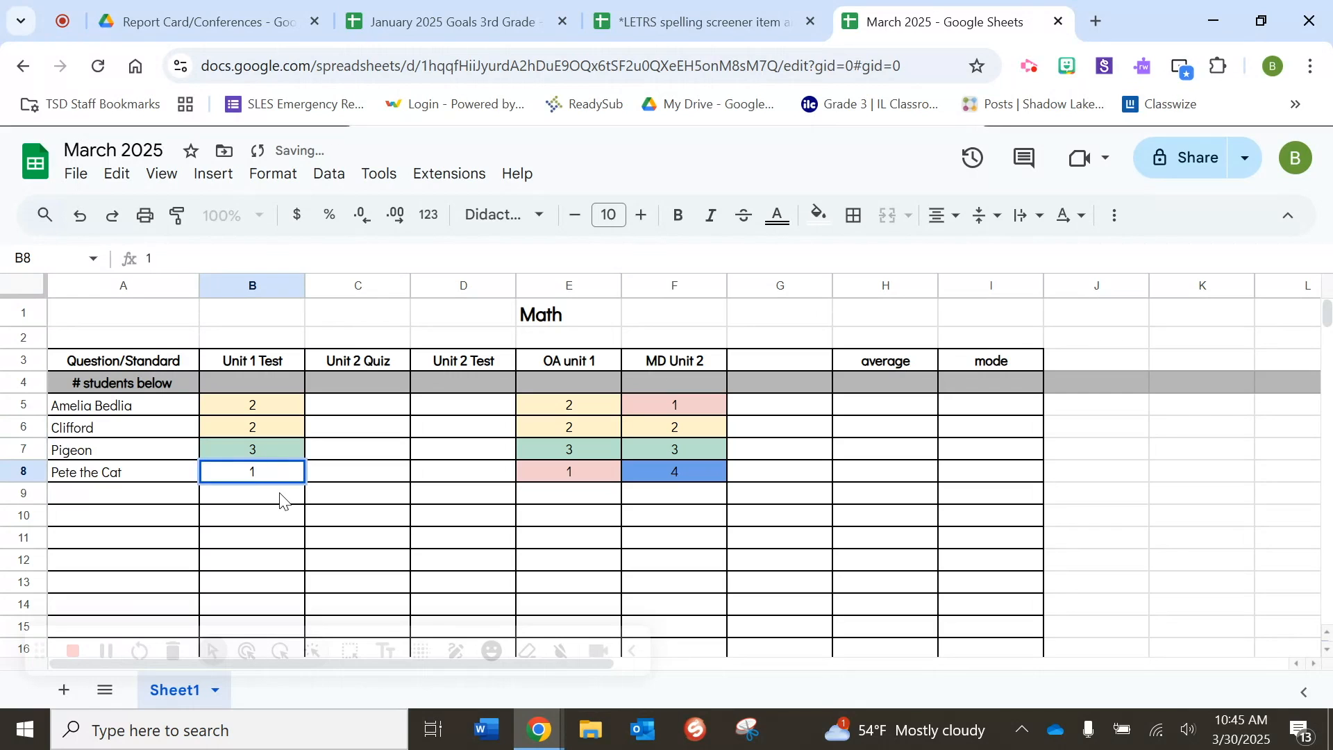
key("Return")
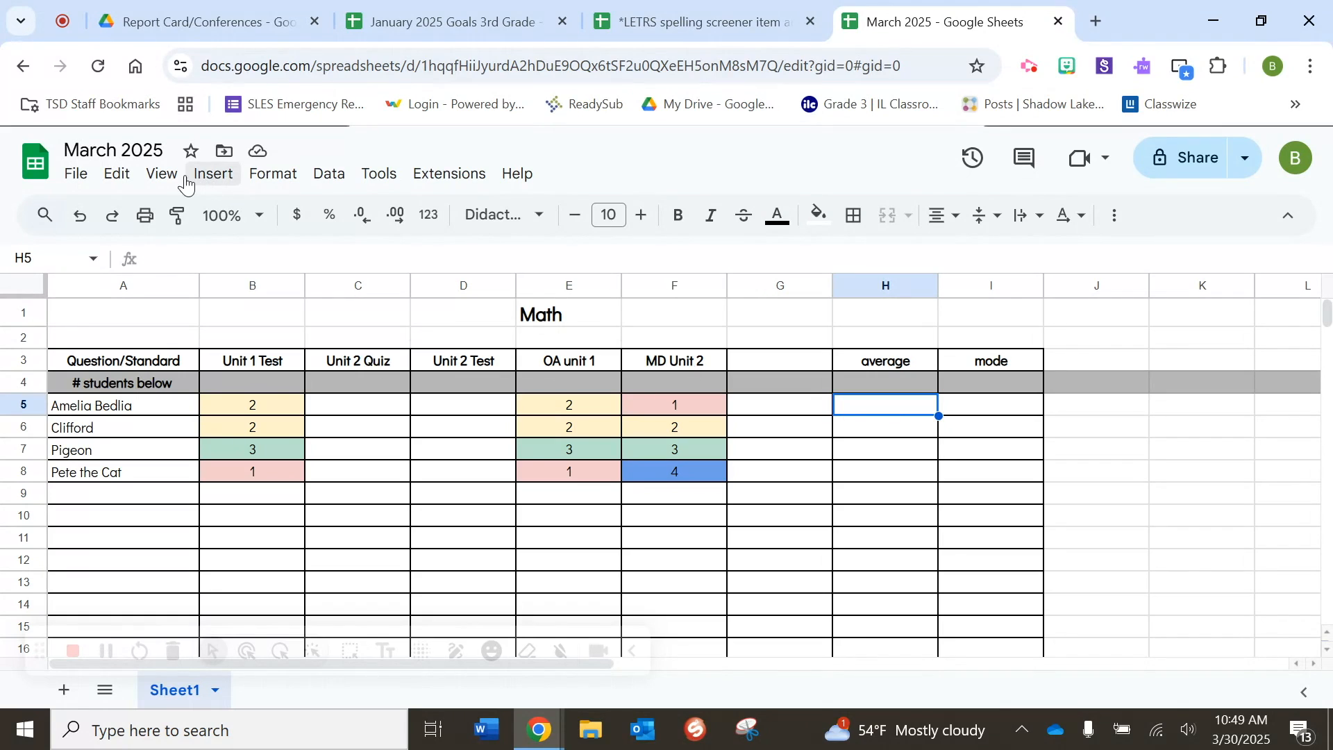
Step: Insert an AVERAGE function in H5 that averages the first student's scores in B5:G5
left_click(222, 179)
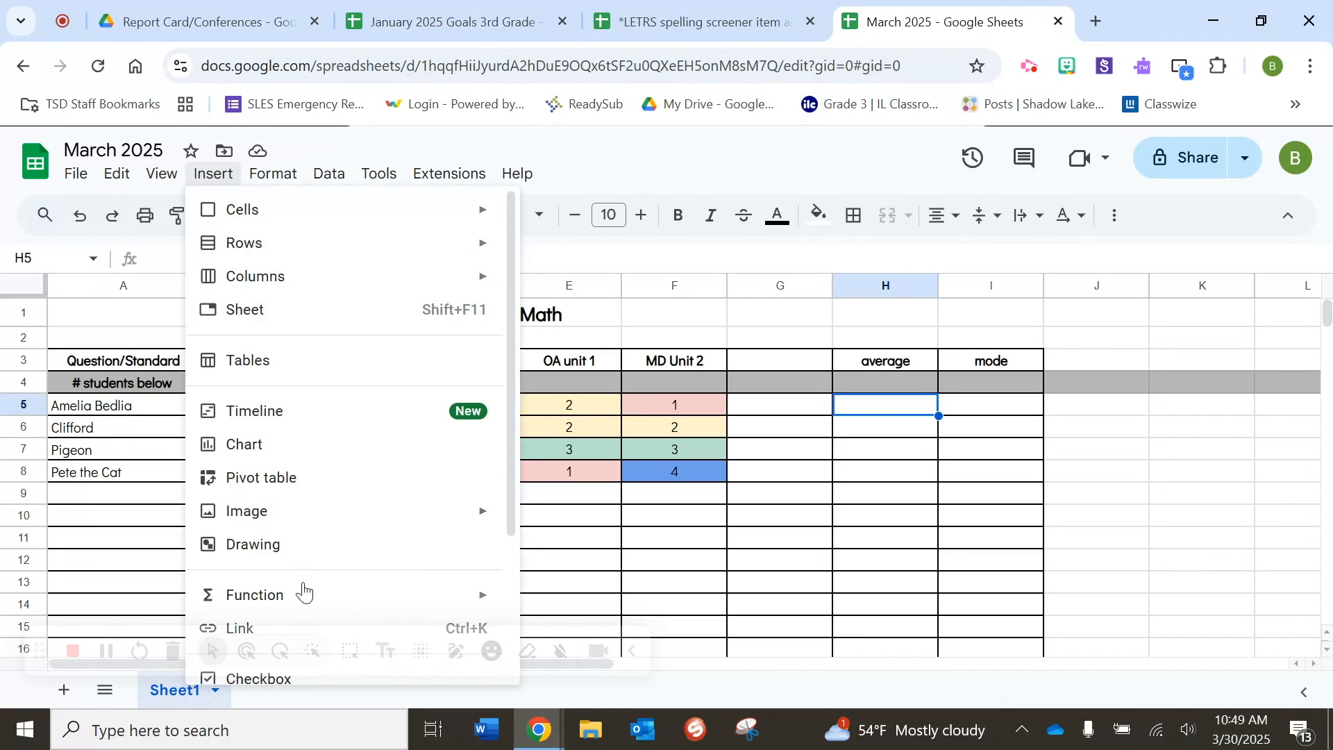
mouse_move(300, 593)
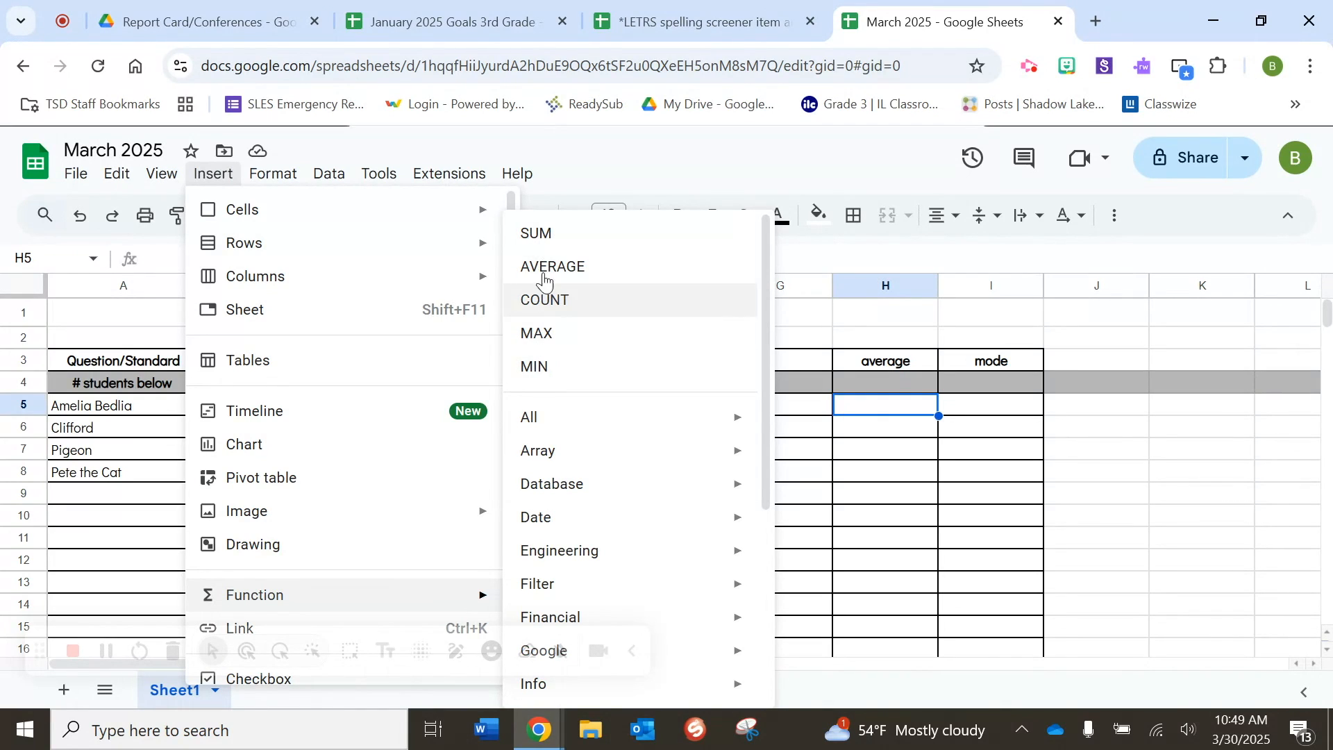
mouse_move(570, 424)
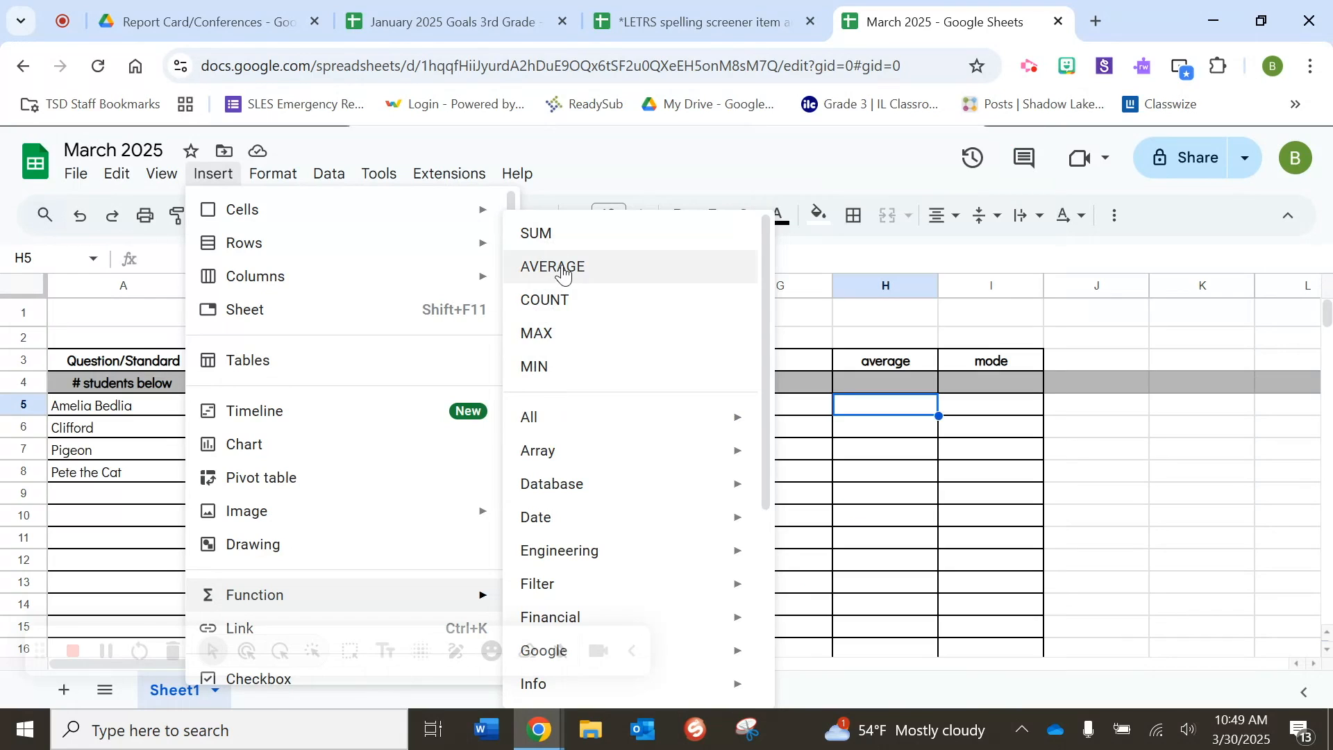
left_click(538, 268)
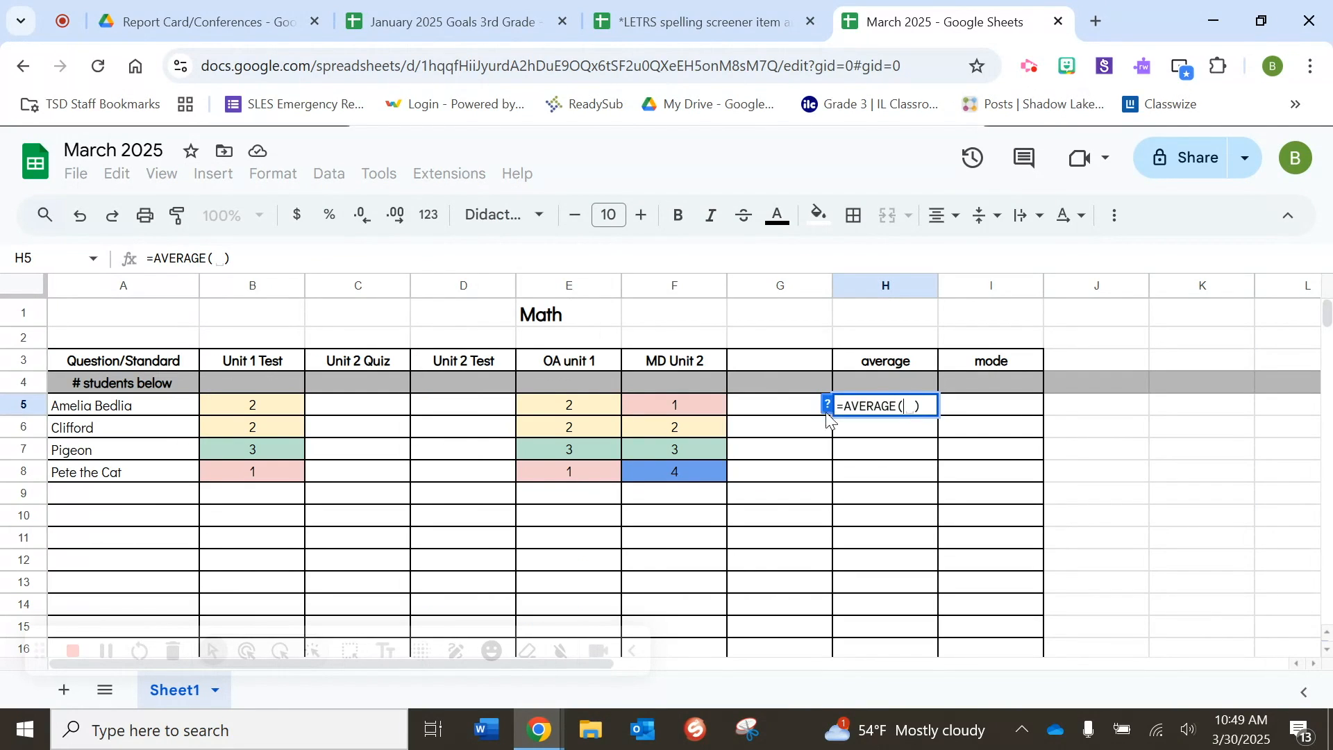
left_click_drag(796, 410, 291, 414)
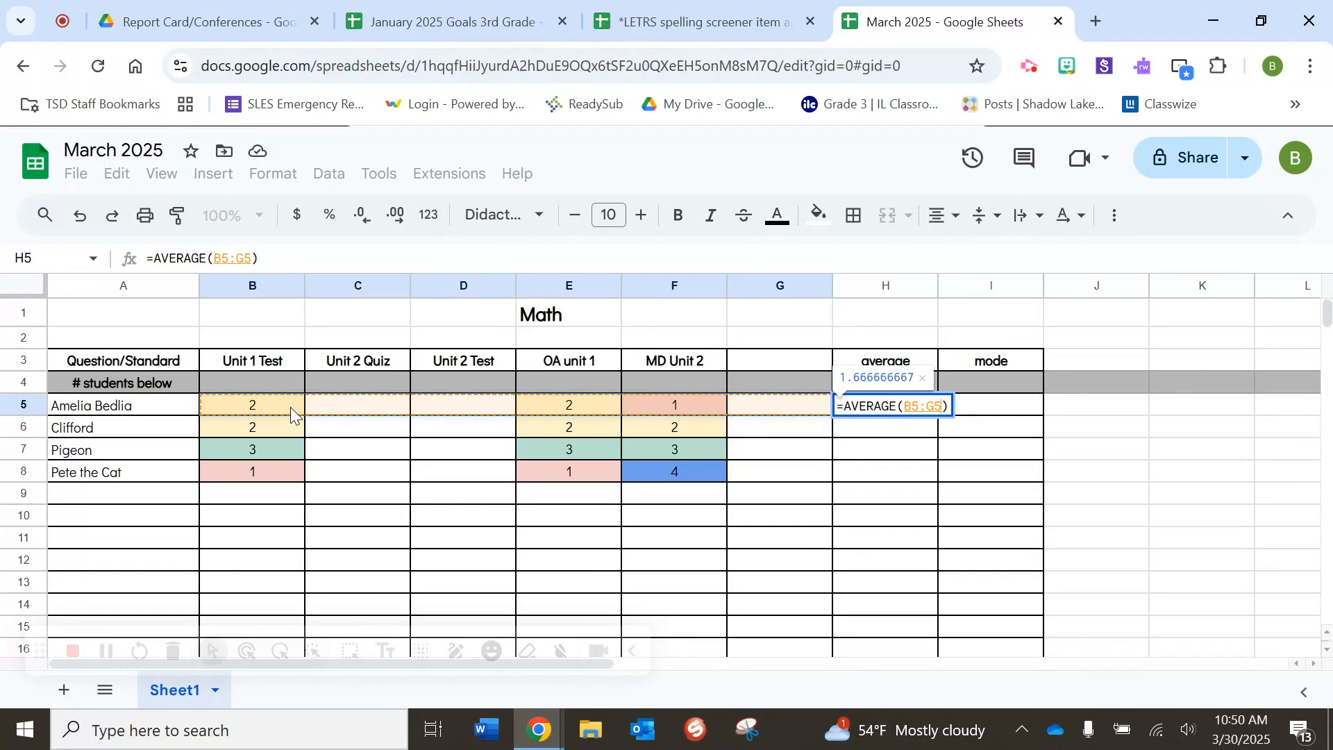
key("Return")
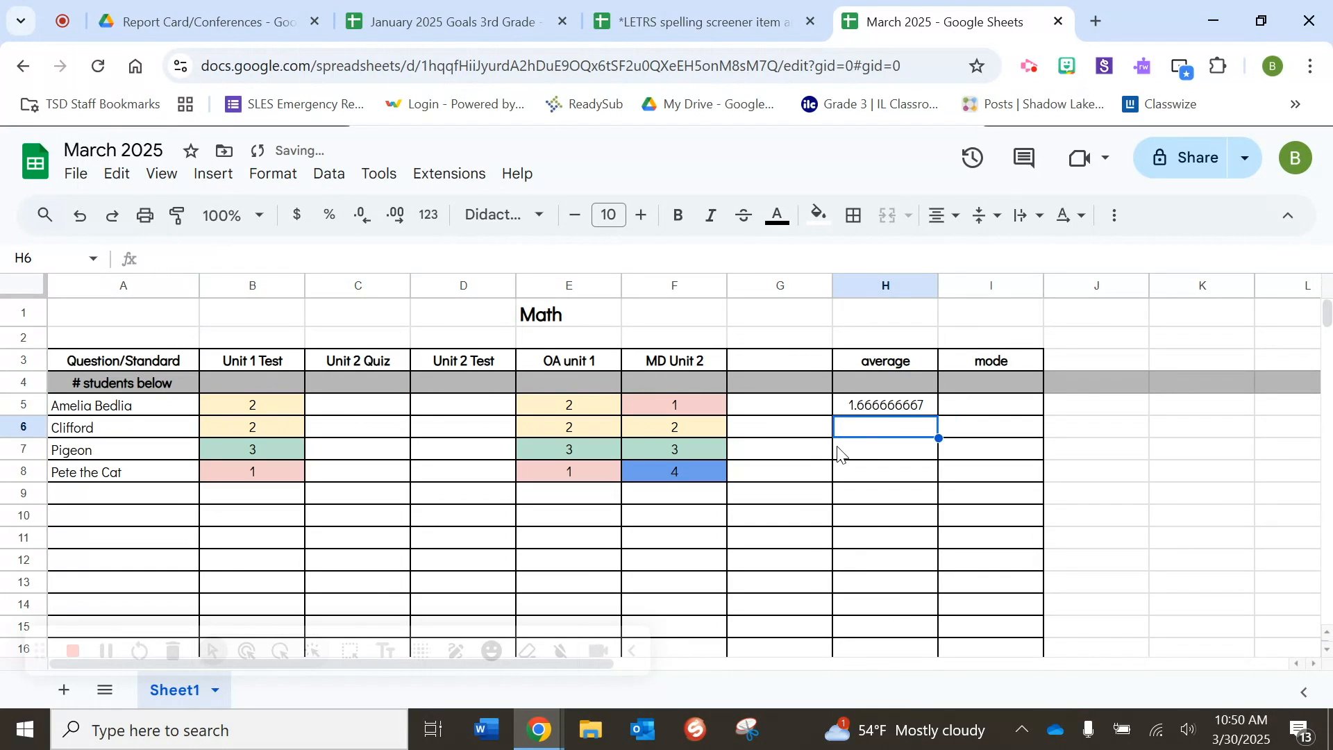
Step: Fill the average formula from H5 down to H16 and check the copied formulas in H6 and H7
left_click(882, 406)
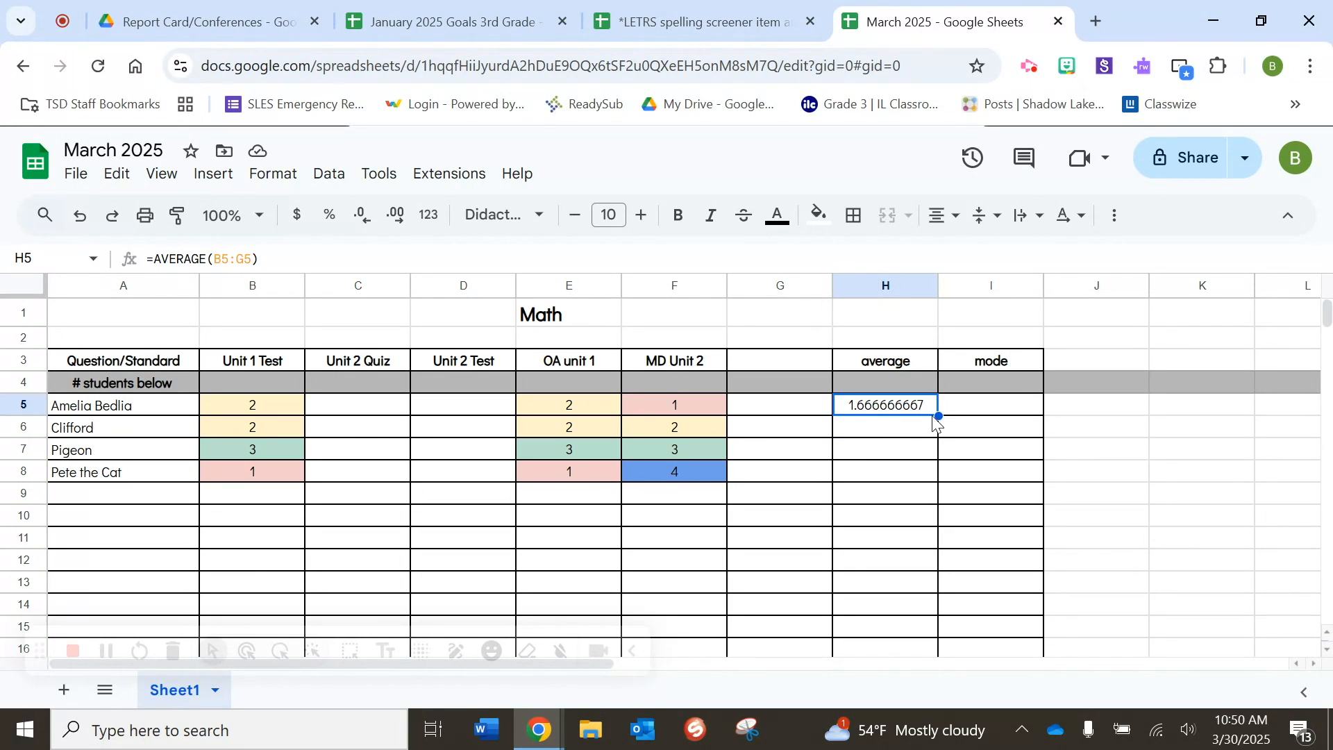
left_click_drag(939, 415, 926, 653)
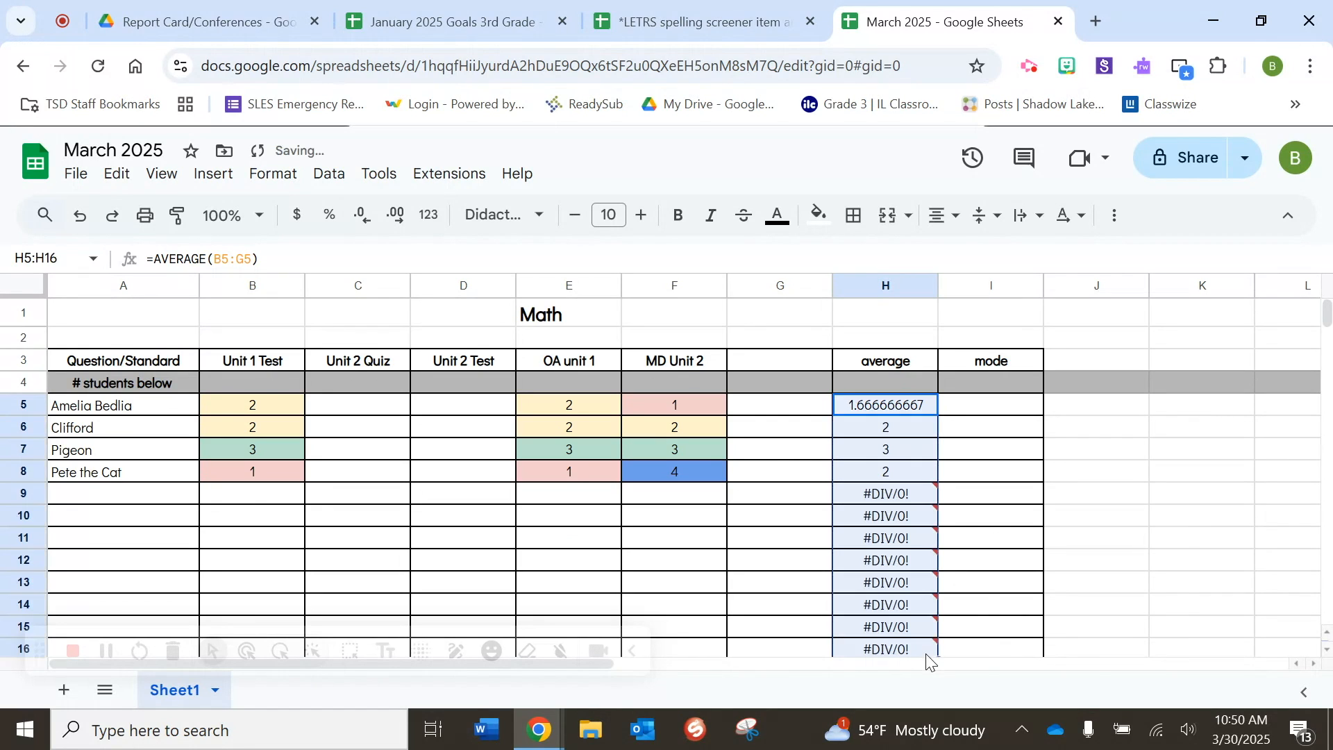
left_click(894, 428)
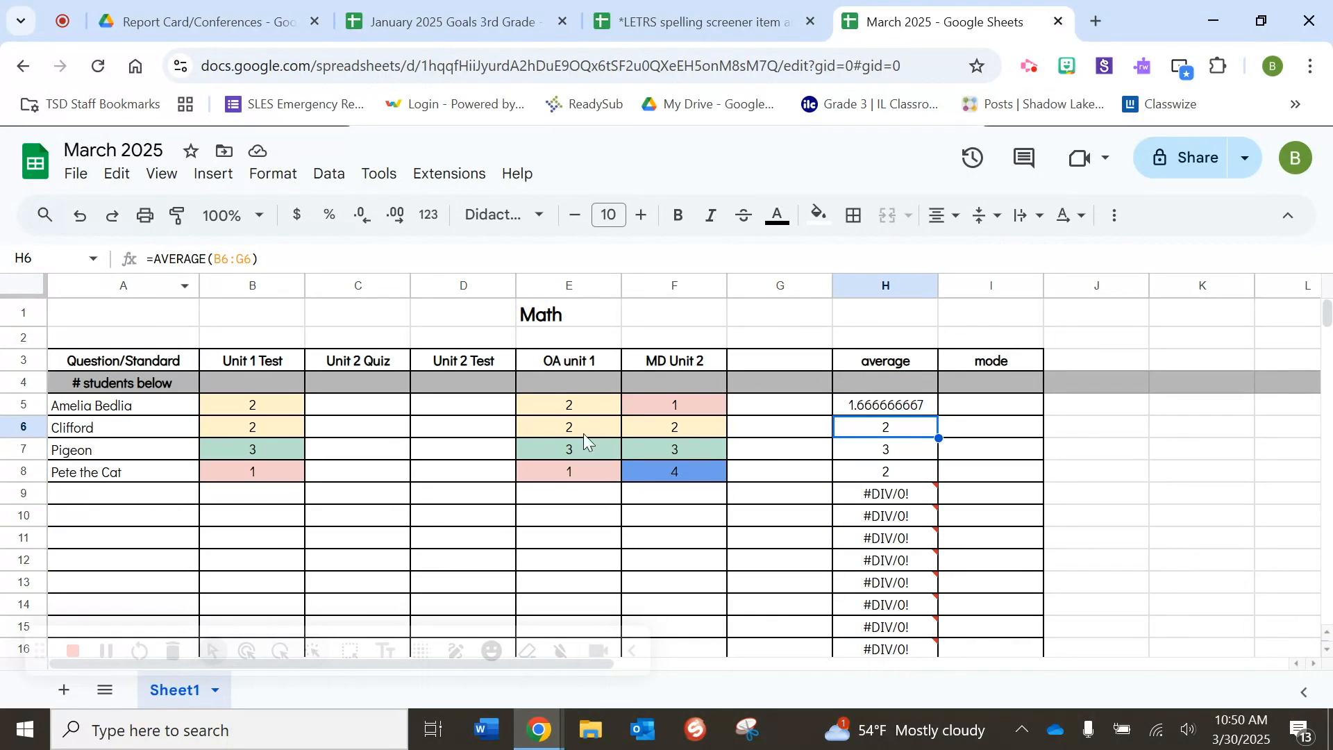
left_click(854, 453)
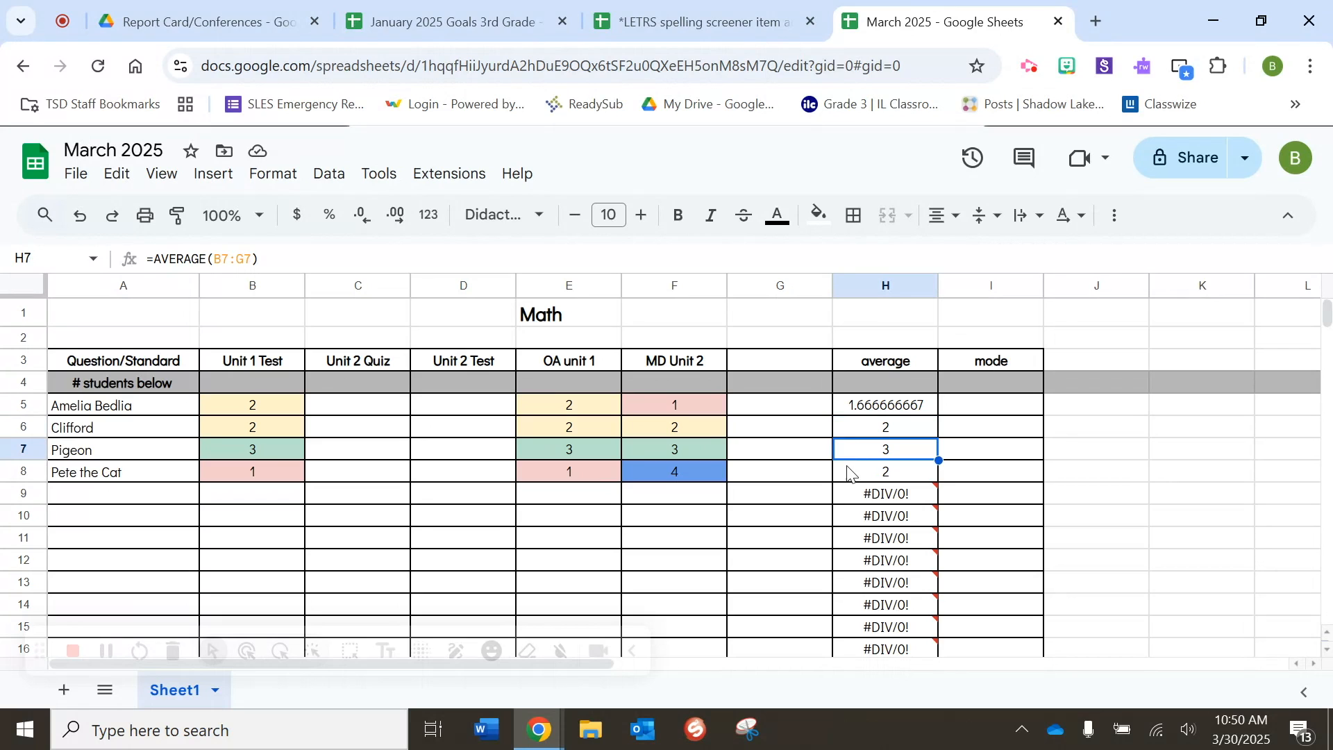
Step: Check the copied average formulas in H8 and H9 and the error details in H9
left_click(847, 476)
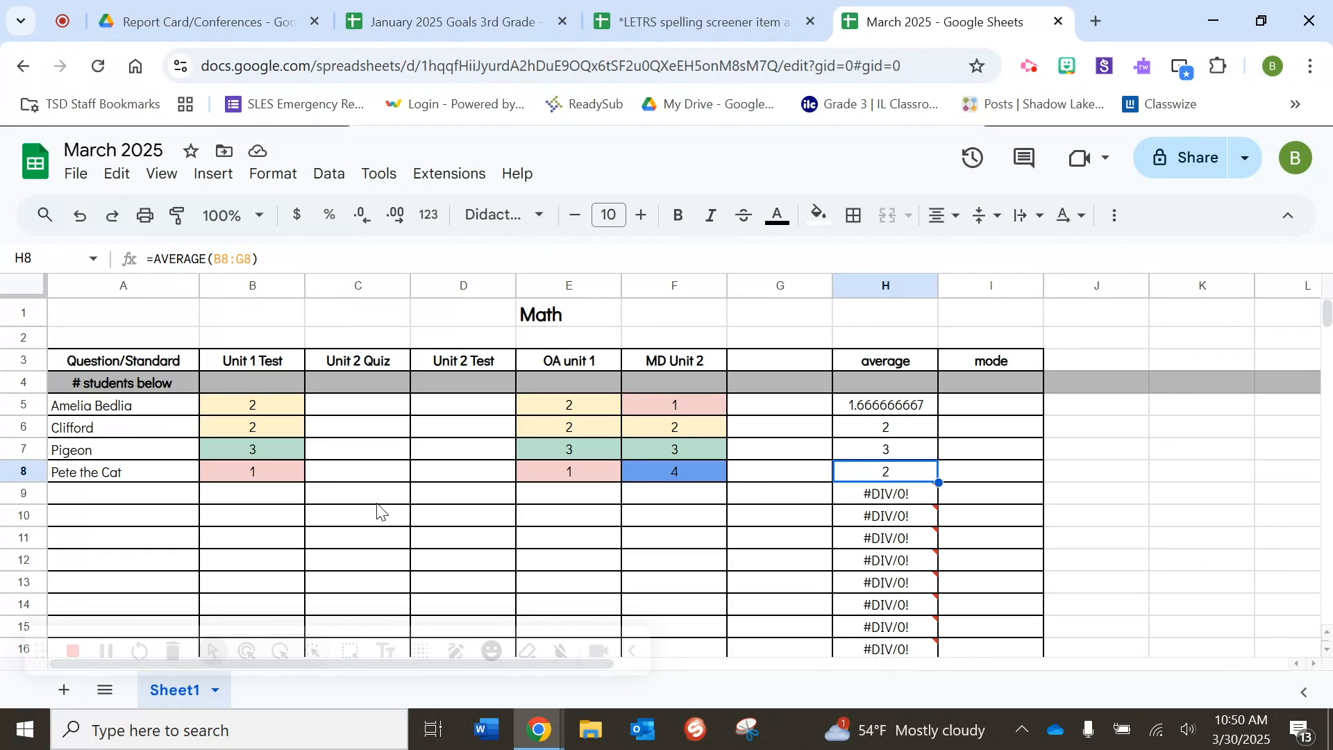
left_click(872, 499)
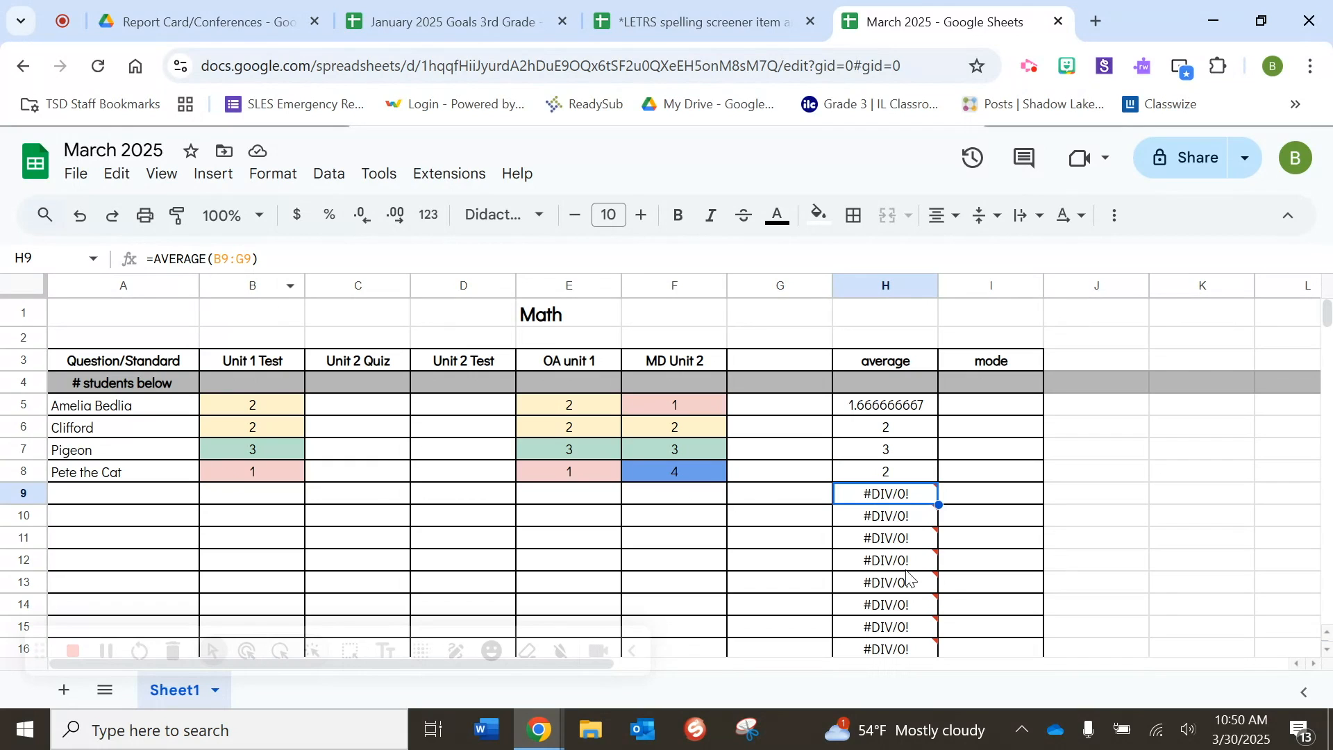
mouse_move(895, 542)
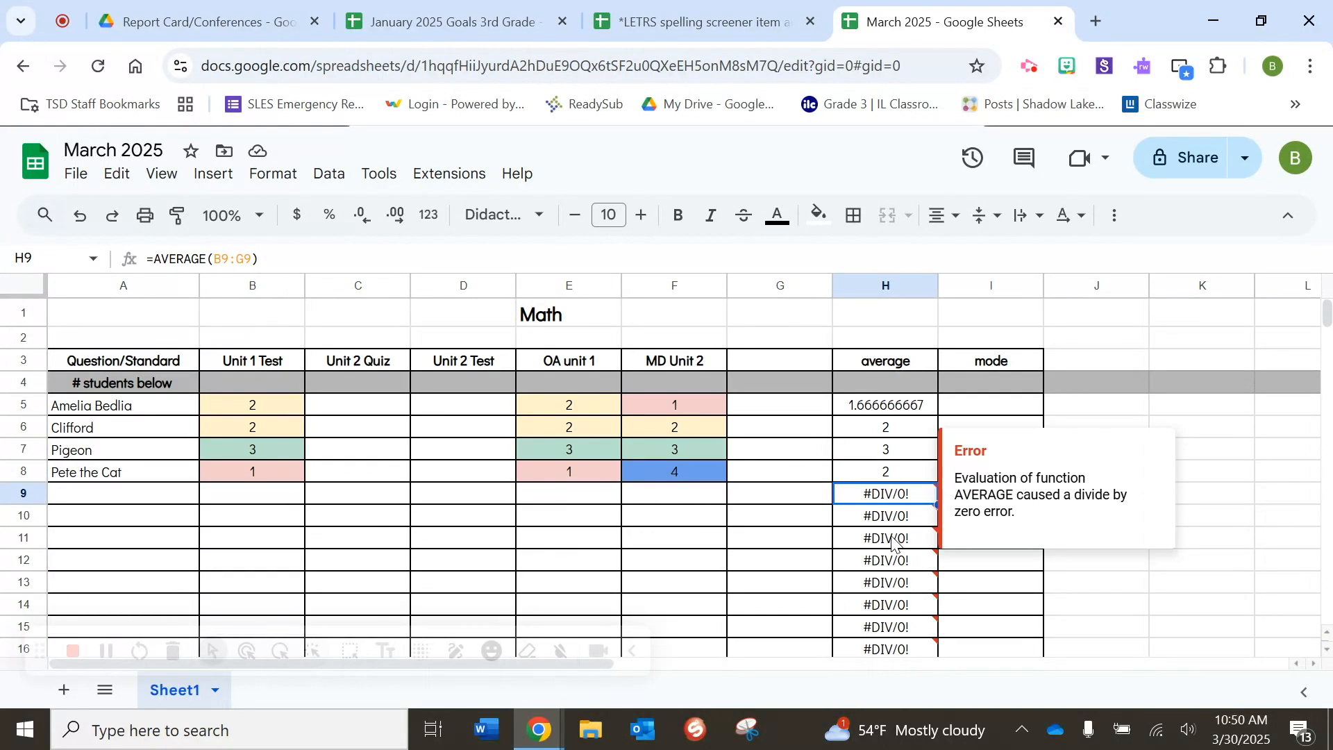
Step: Format the averages in H5:H16 as numbers with two decimal places
left_click(853, 410)
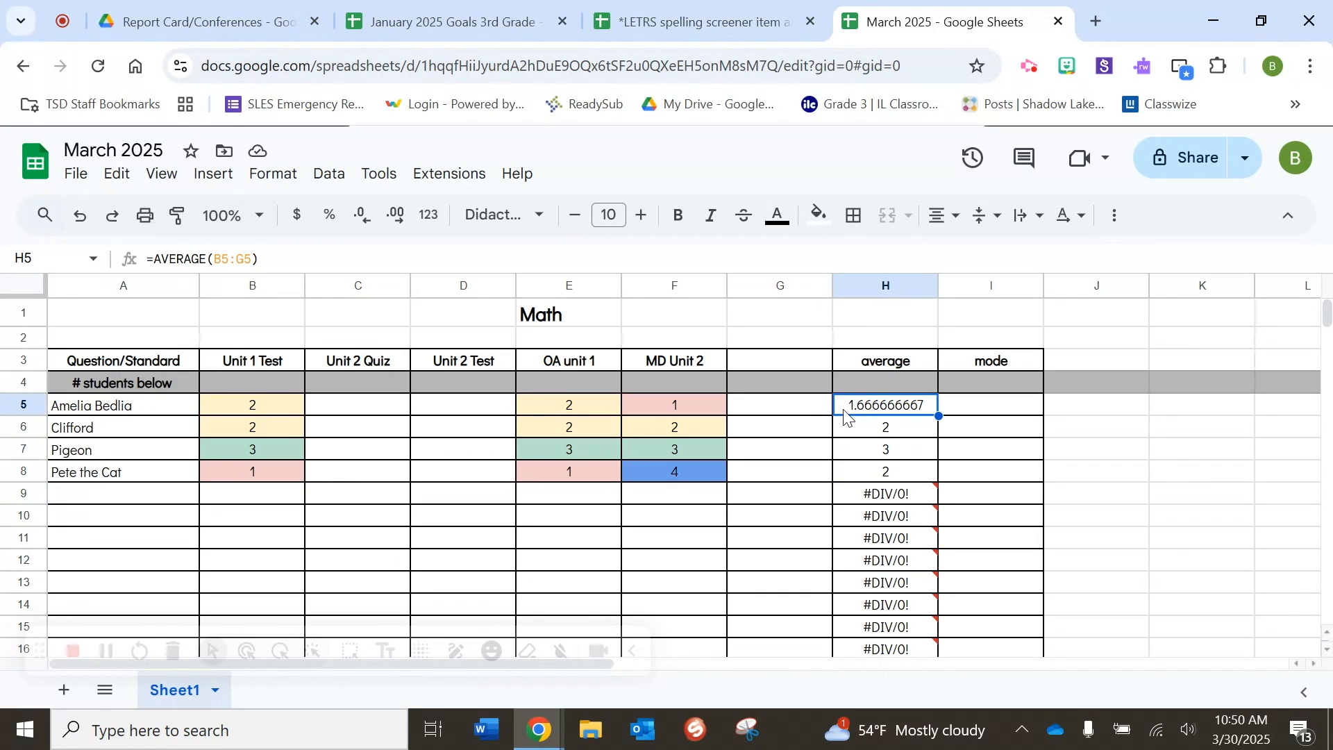
left_click_drag(846, 410, 871, 647)
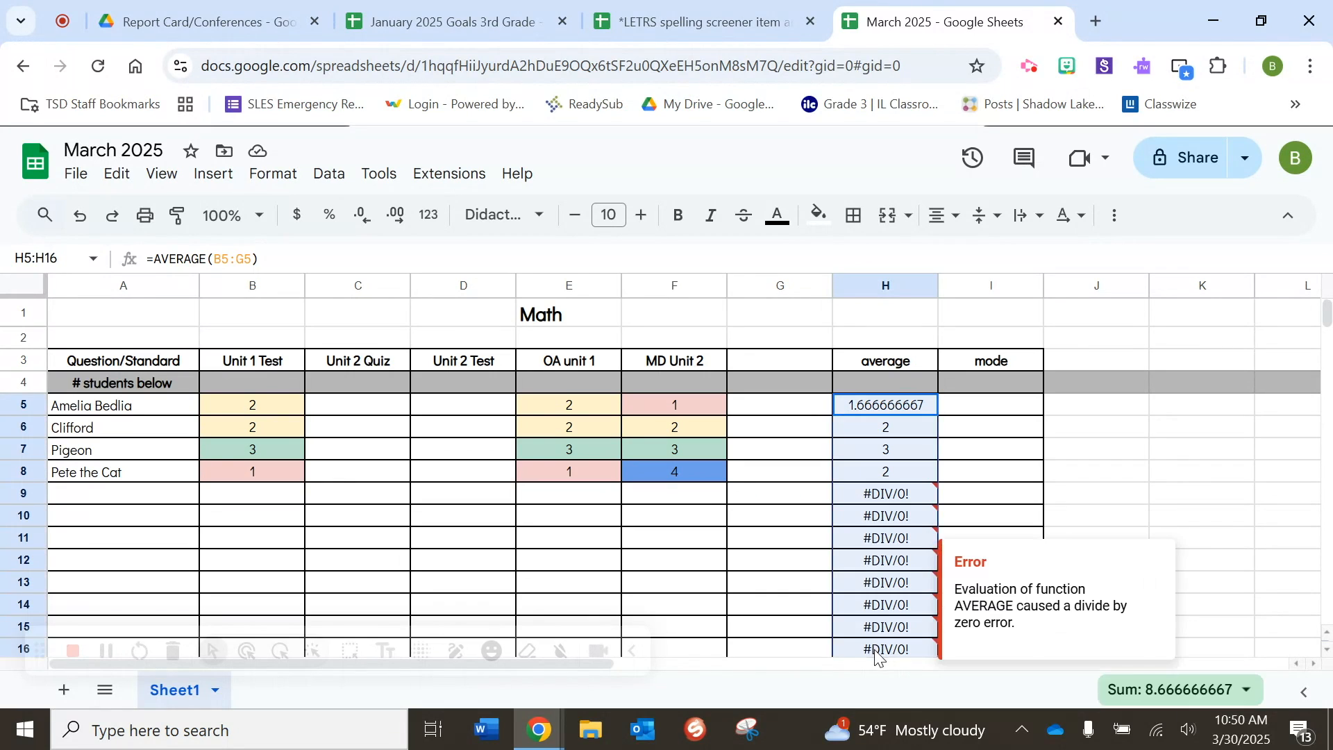
left_click(265, 173)
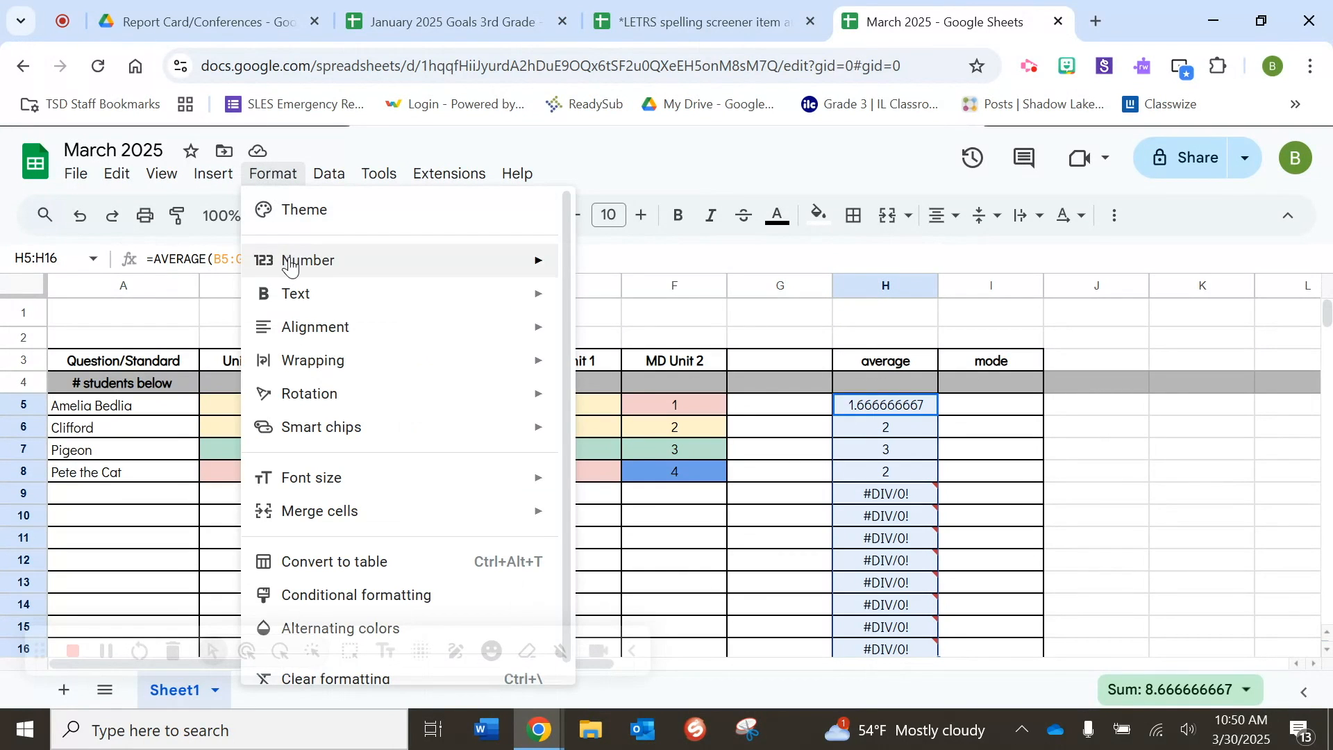
mouse_move(291, 264)
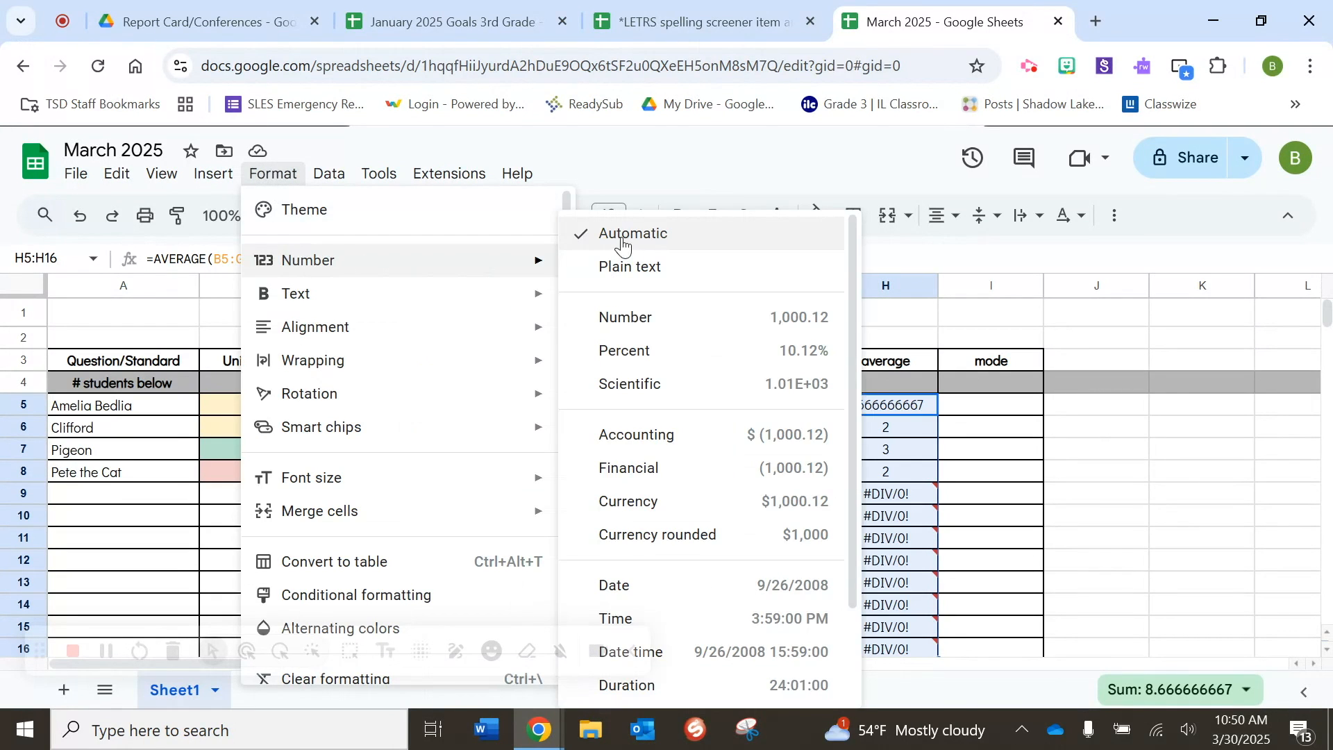
left_click(623, 319)
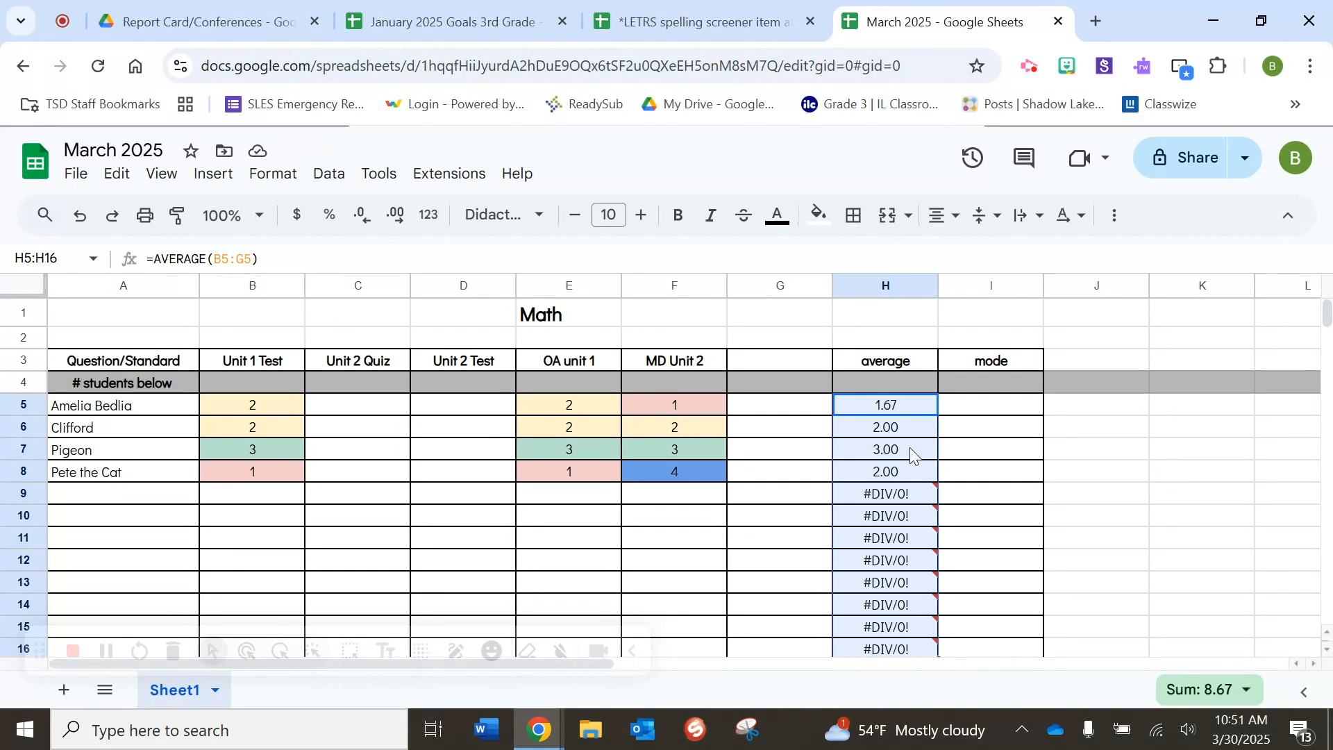
Step: Start a conditional formatting rule for H5:H16 with a light red fill
right_click(909, 406)
scroll(1005, 656, "down", 3)
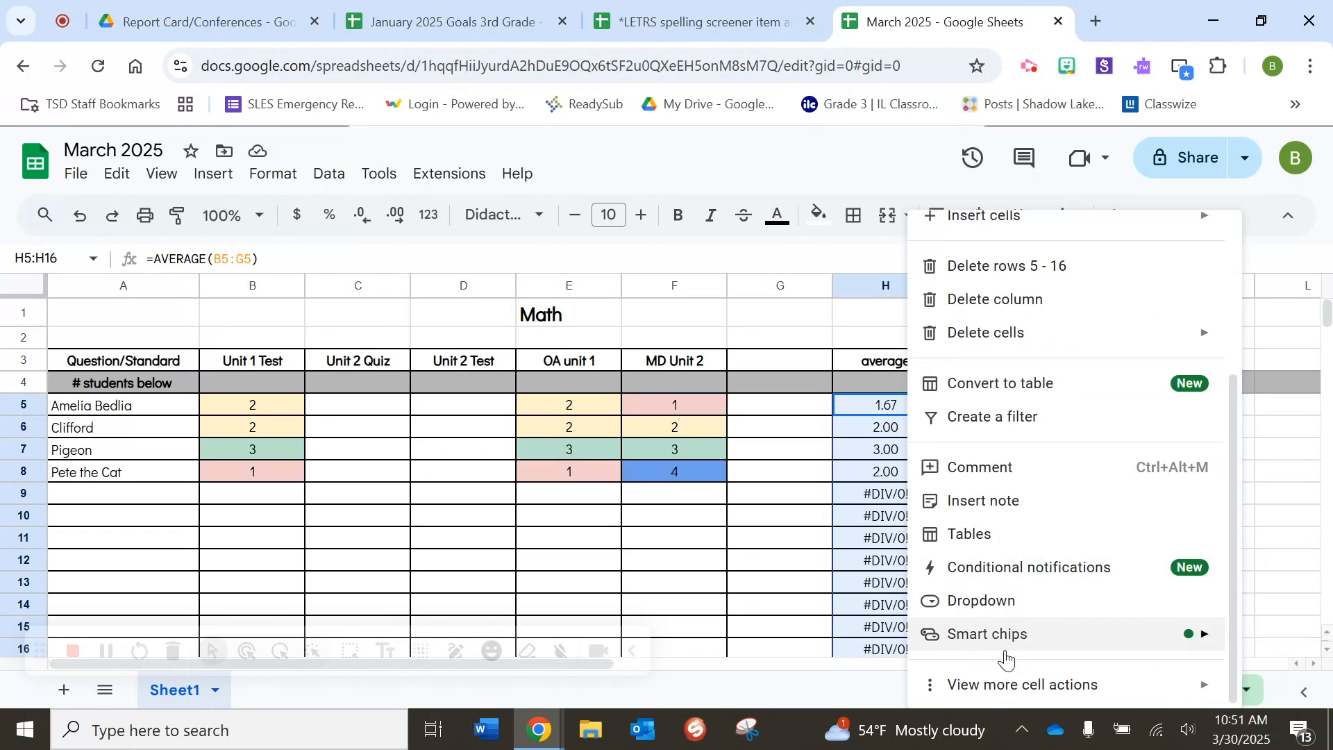
mouse_move(1003, 685)
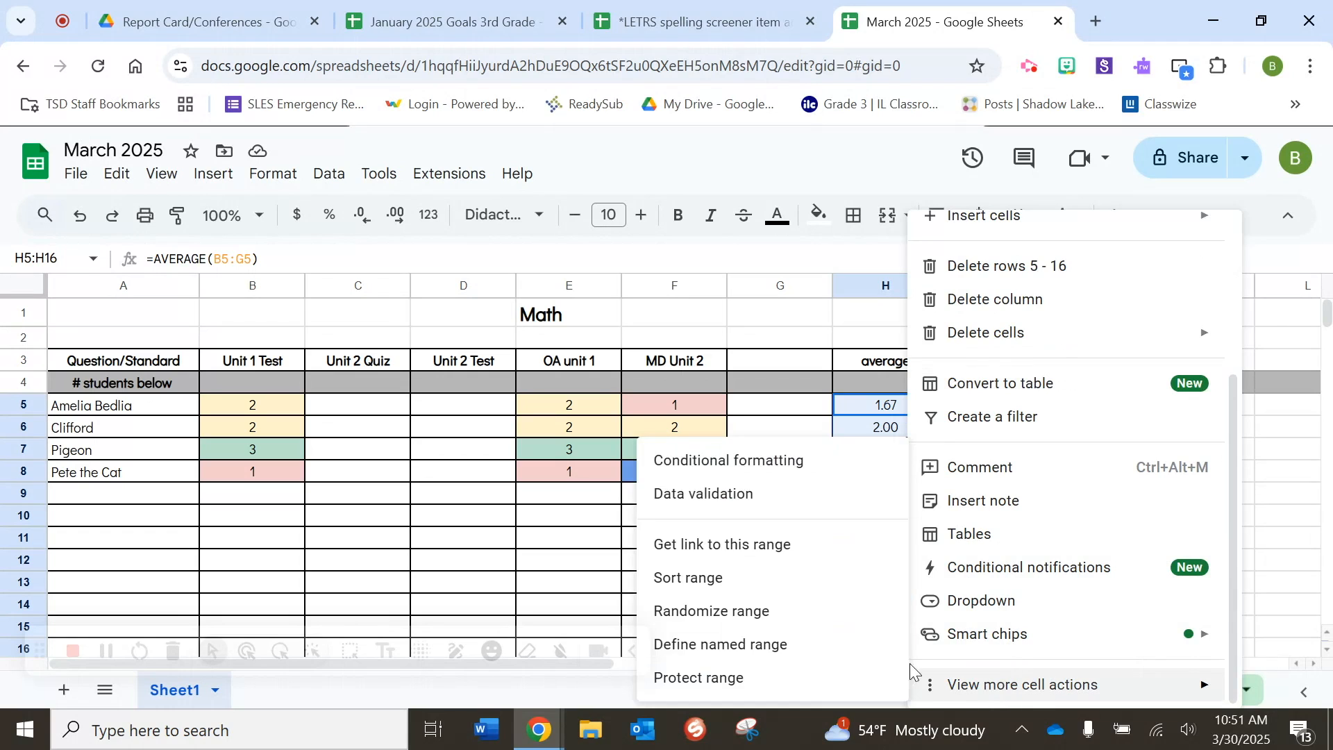
left_click(713, 462)
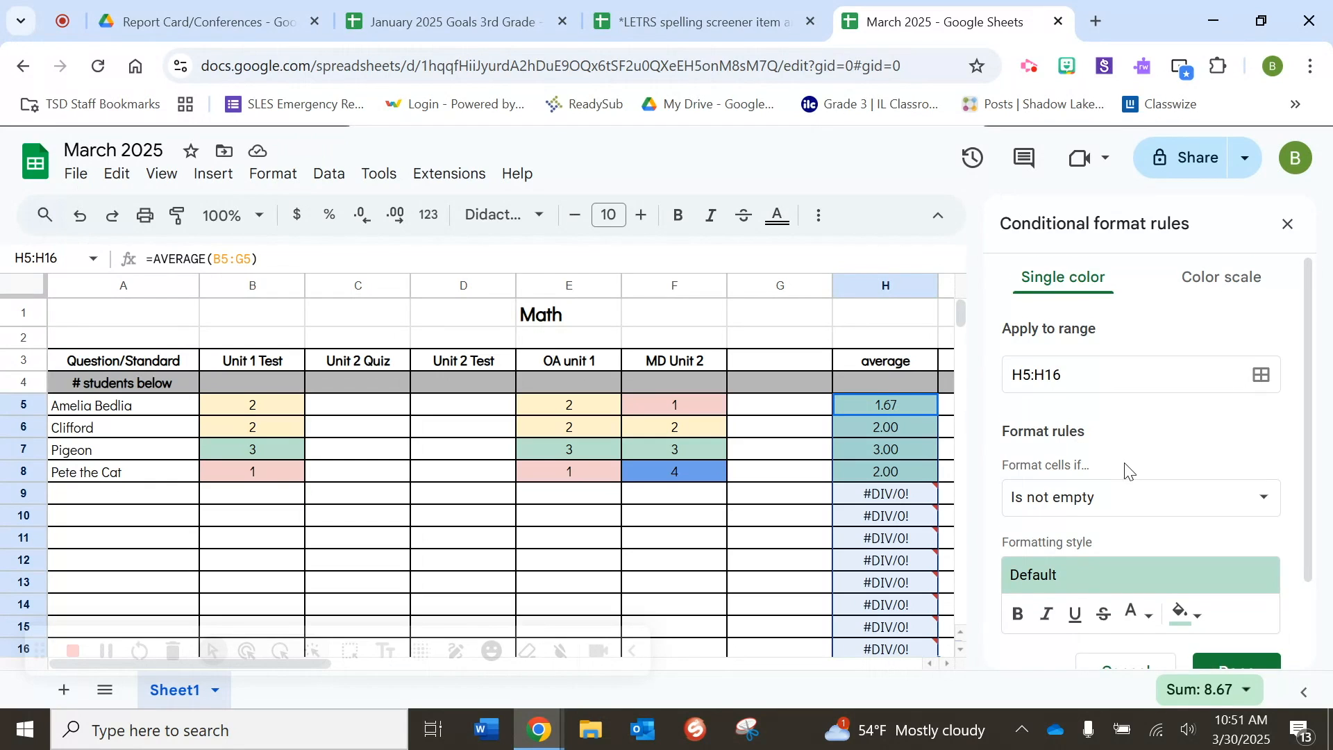
scroll(1138, 482, "down", 2)
left_click(1192, 515)
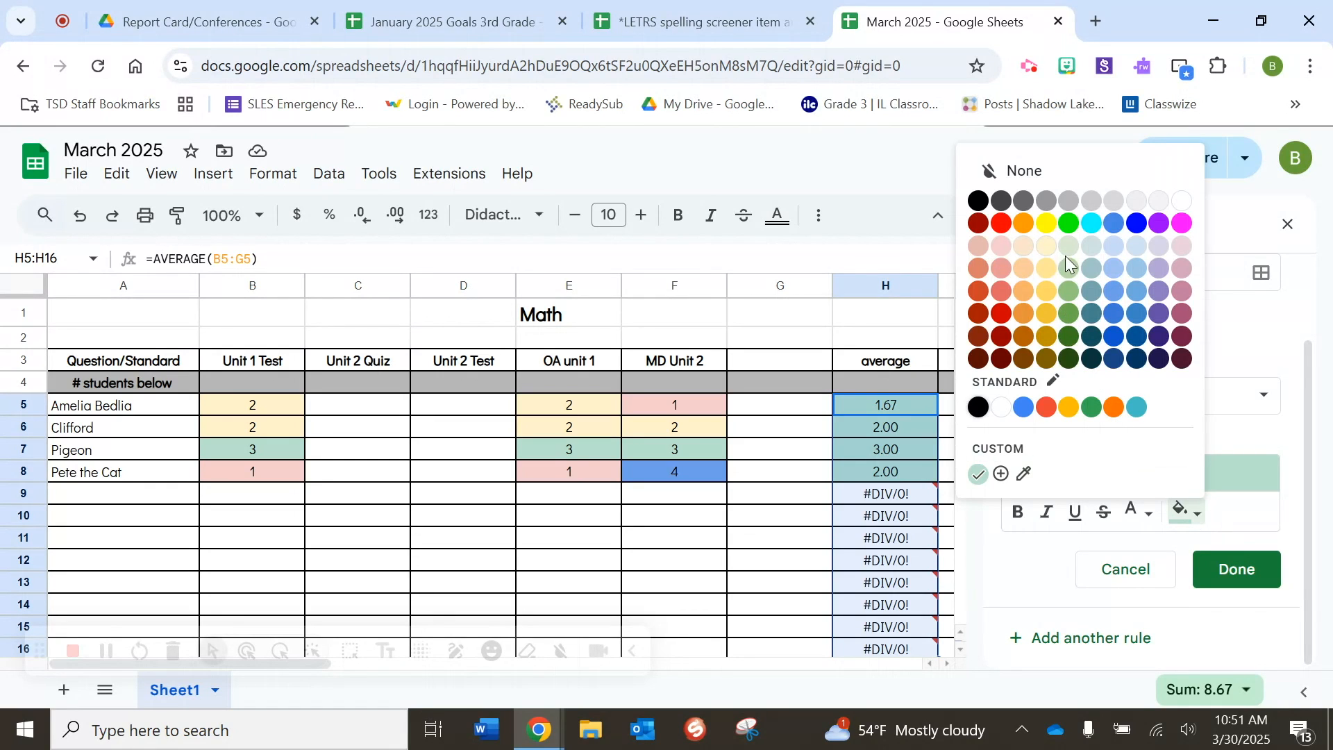
left_click(1007, 249)
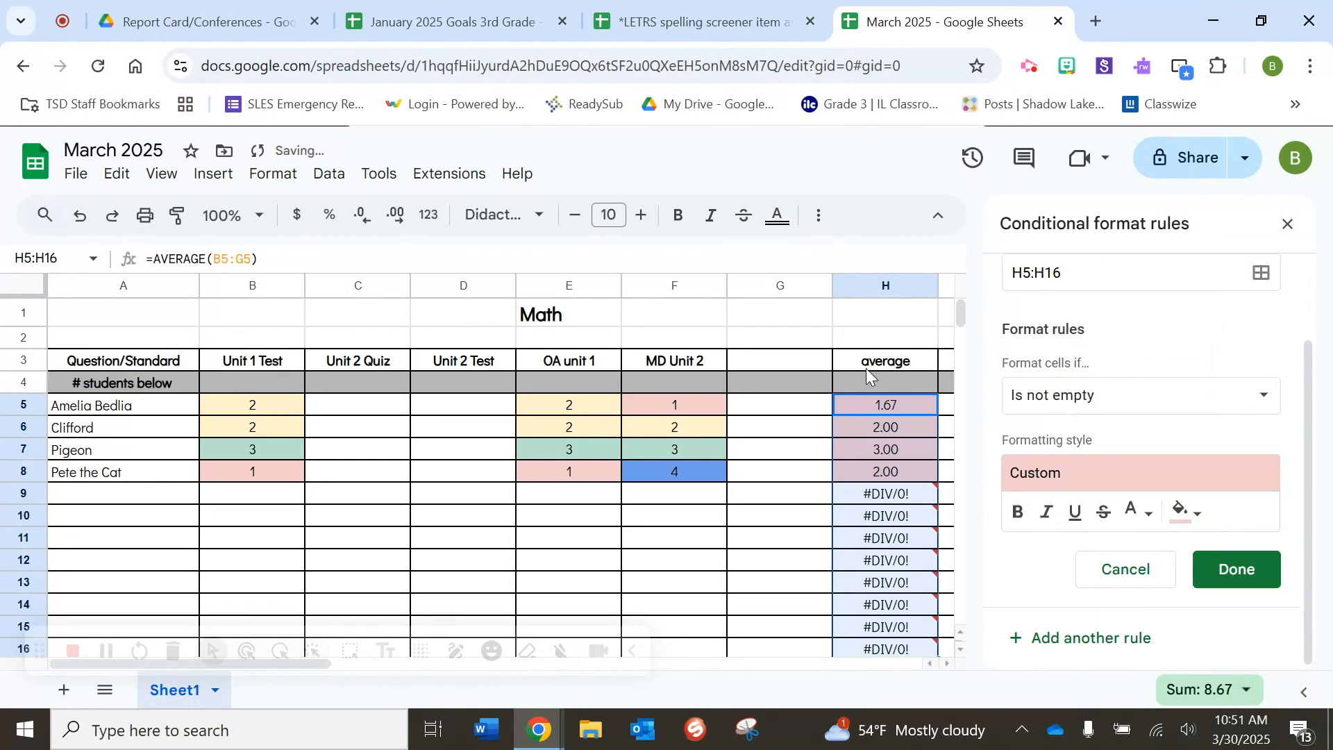
Step: Make the light red rule apply to averages between 0 and 1.5 and save it
left_click(1146, 396)
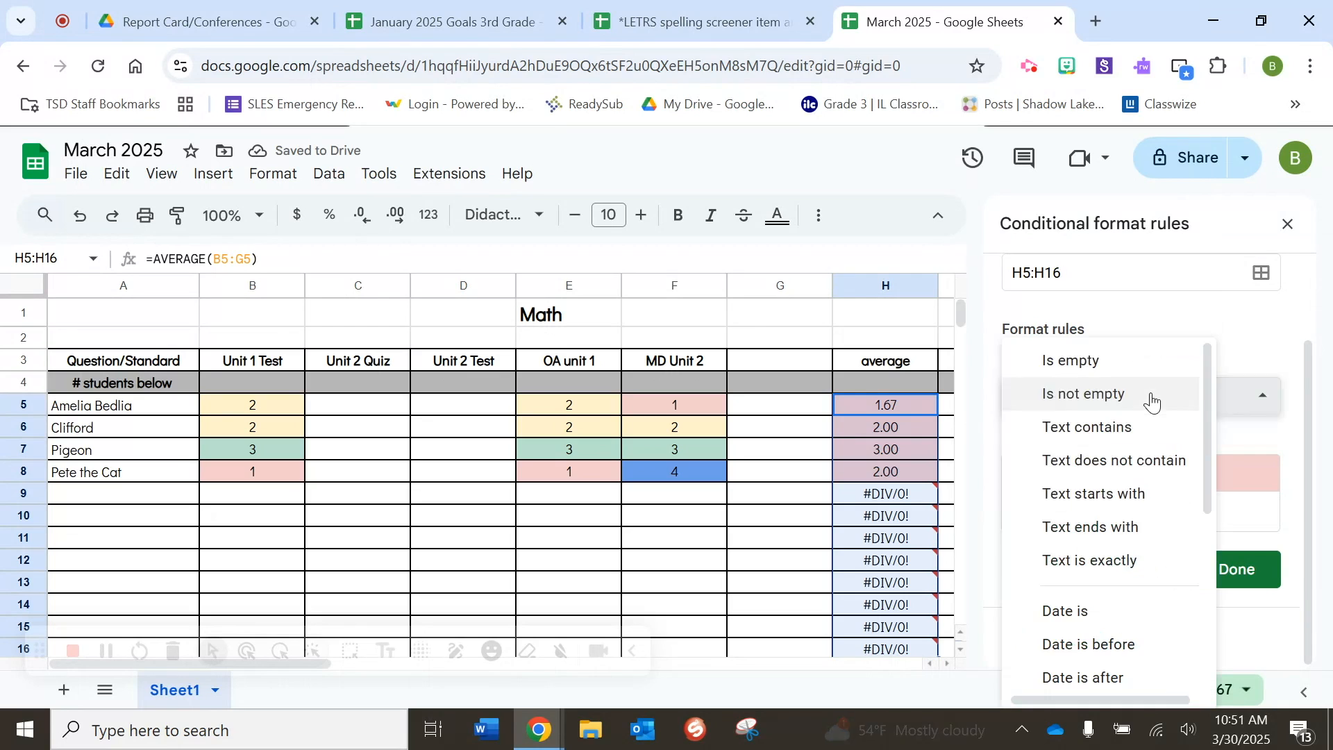
scroll(1128, 561, "down", 5)
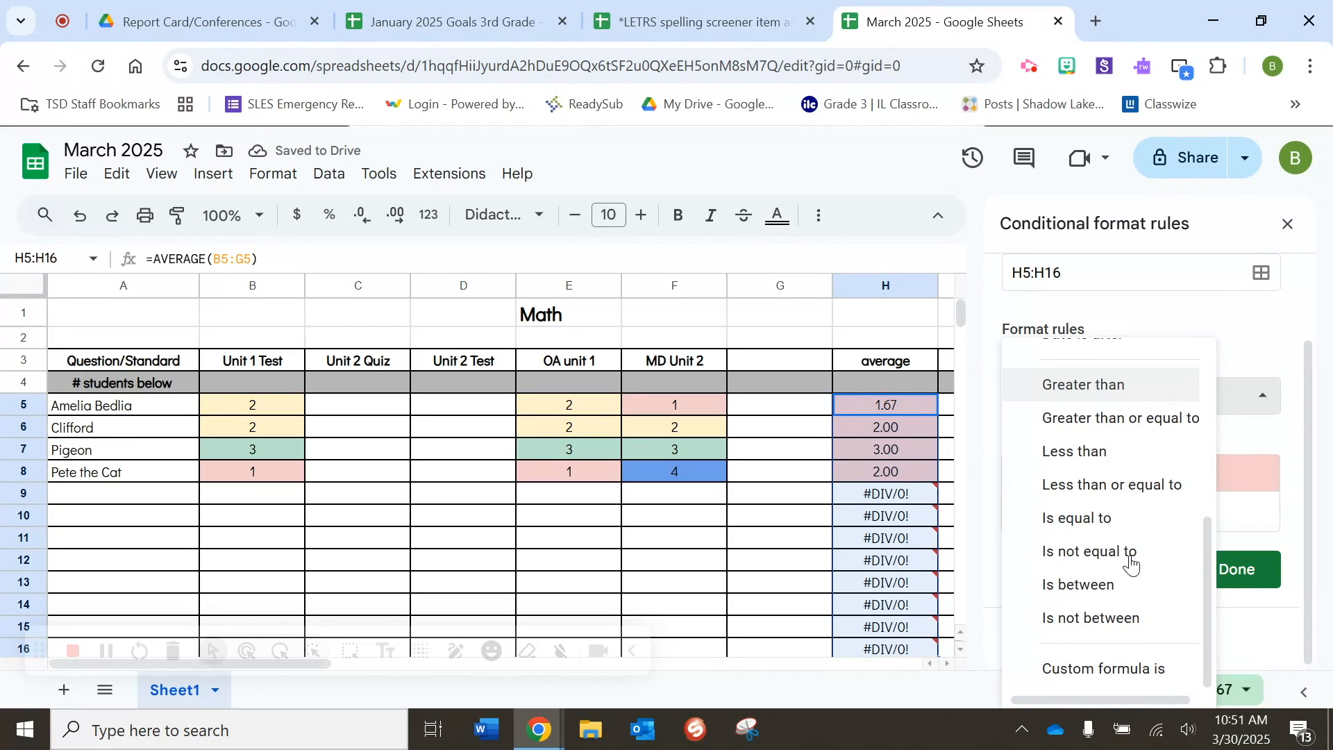
left_click(1094, 586)
left_click(1092, 446)
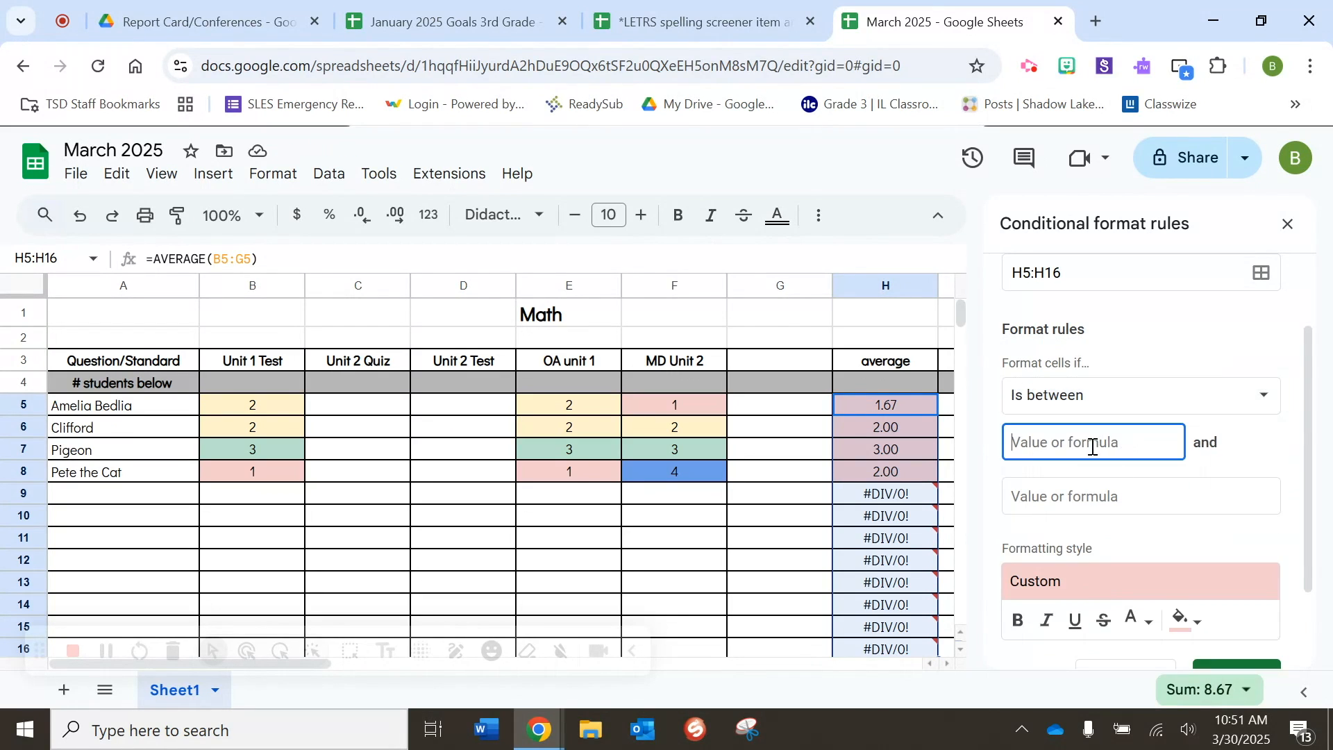
type("0")
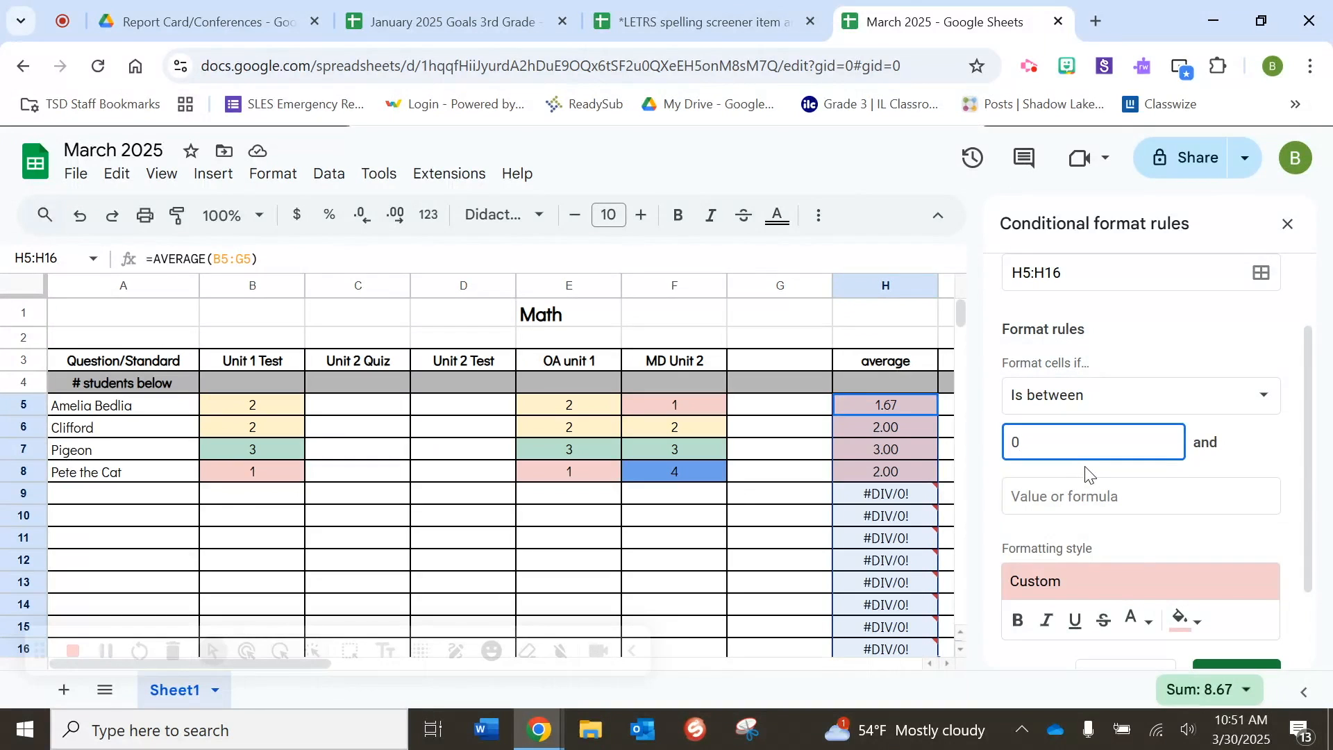
left_click(1039, 491)
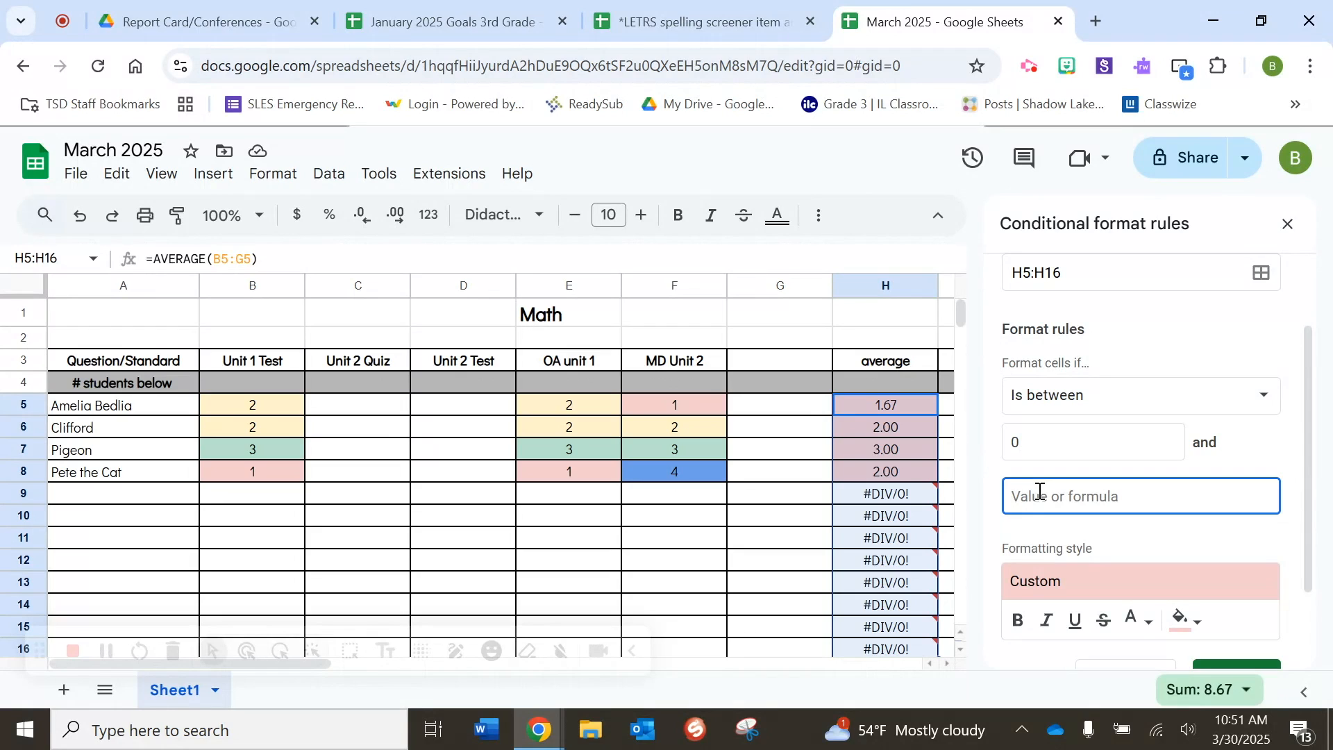
type("1.5")
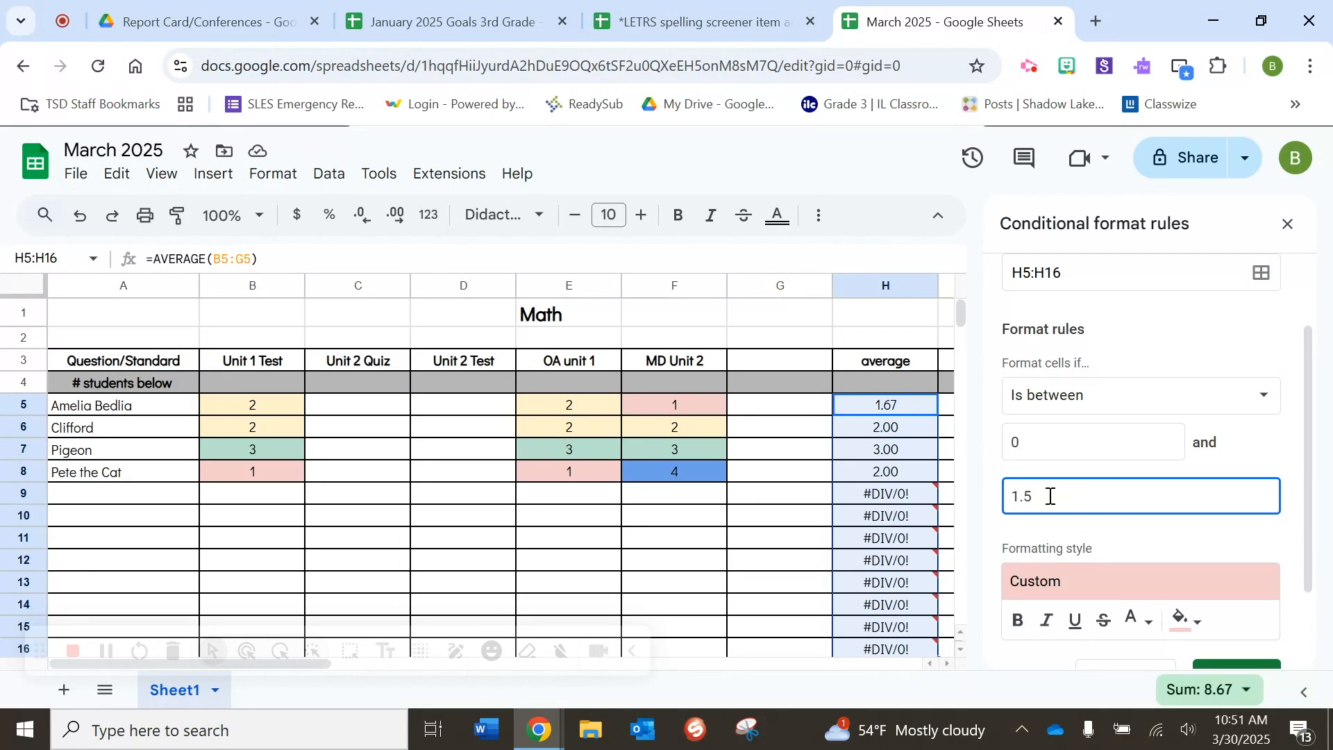
scroll(1074, 491, "down", 2)
left_click(1246, 575)
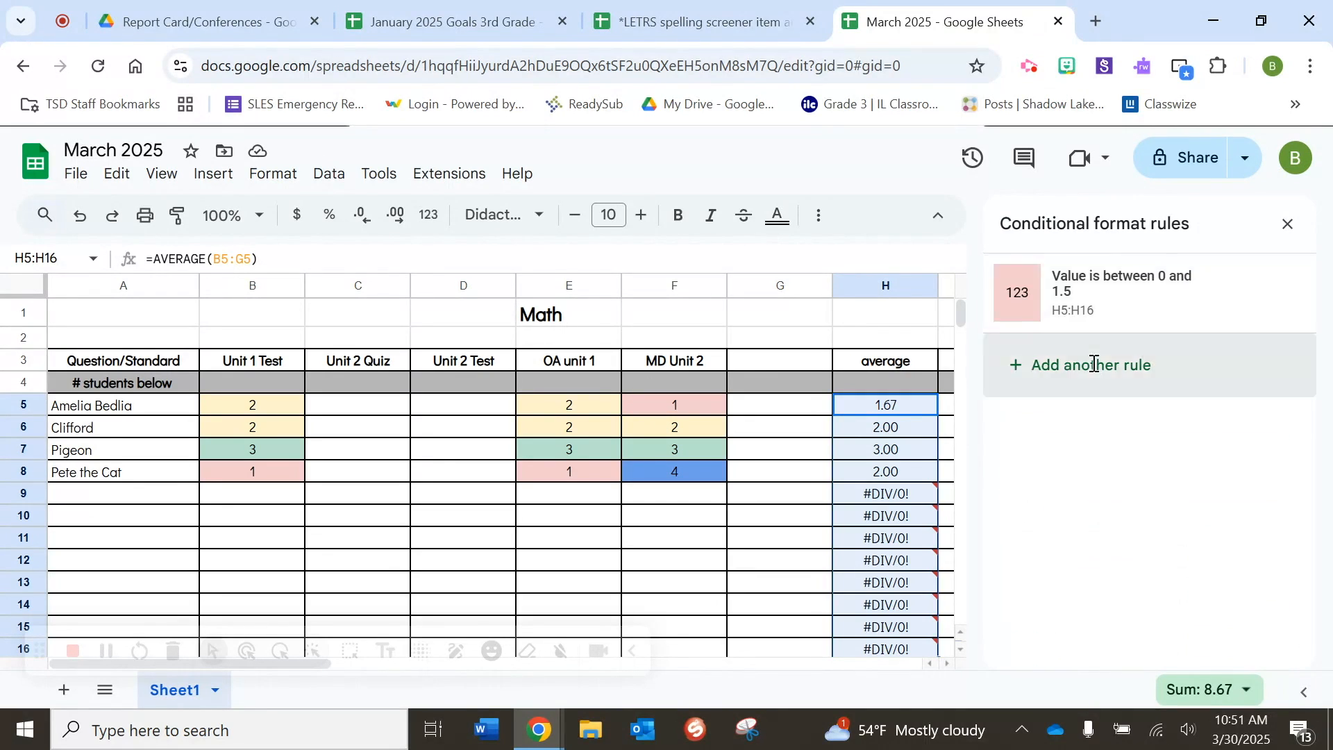
Step: Add another conditional formatting rule for H5:H16 with a light yellow fill
left_click(1093, 365)
left_click(1182, 614)
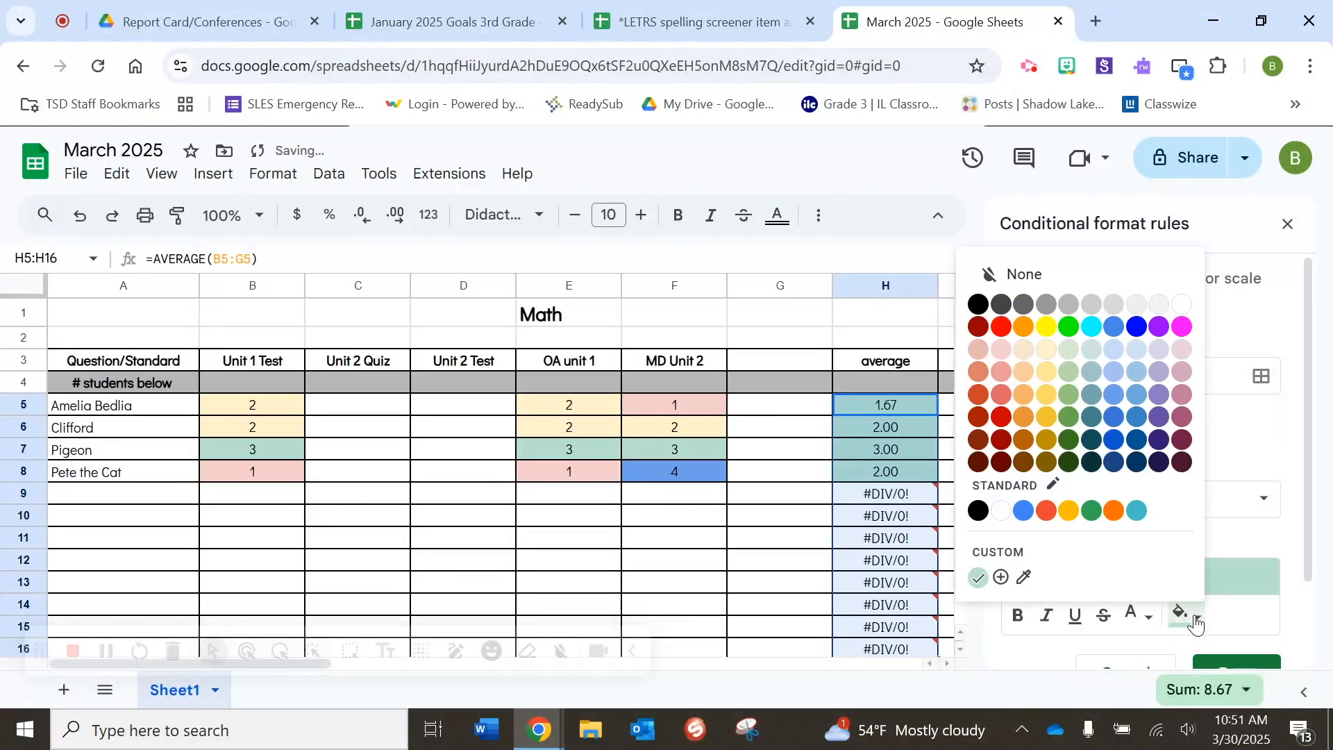
left_click(1048, 353)
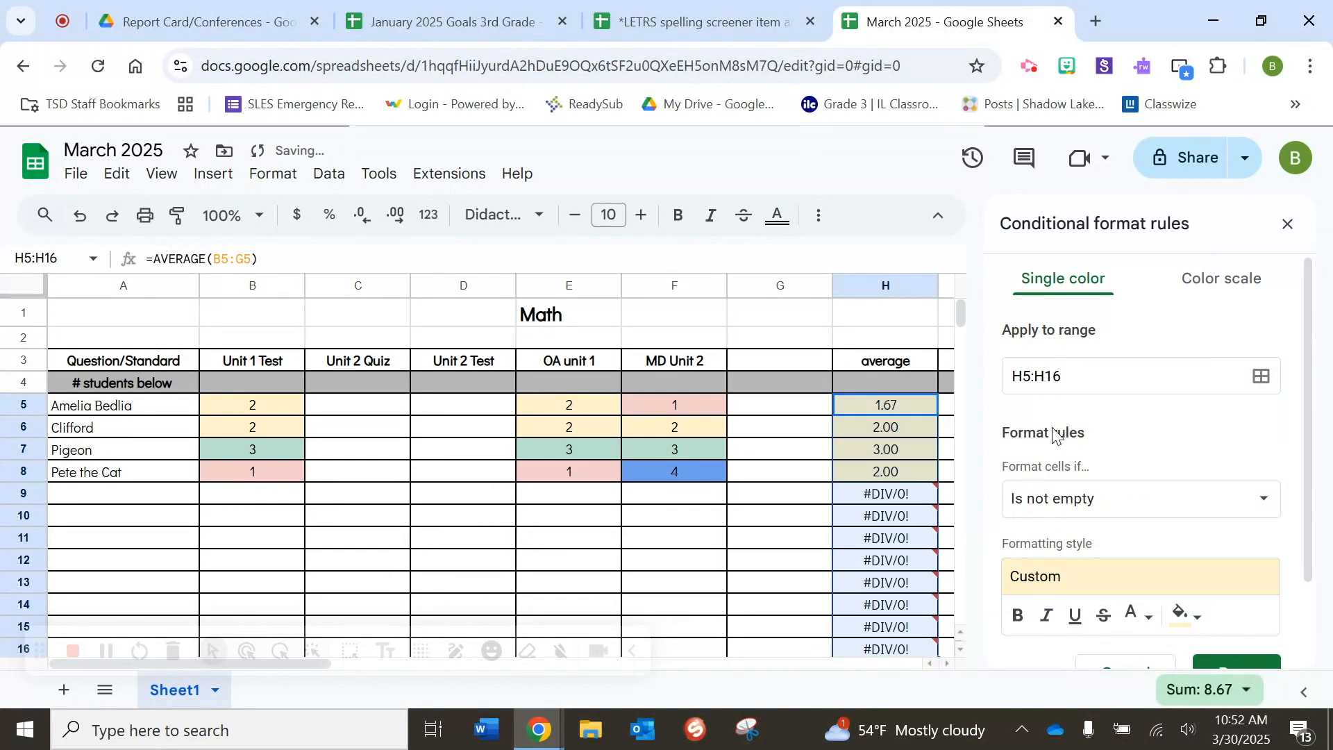
Step: Make the light yellow rule apply to averages between 1.6 and 2.5 and save it
left_click(1083, 498)
scroll(1105, 582, "down", 3)
scroll(1105, 582, "down", 4)
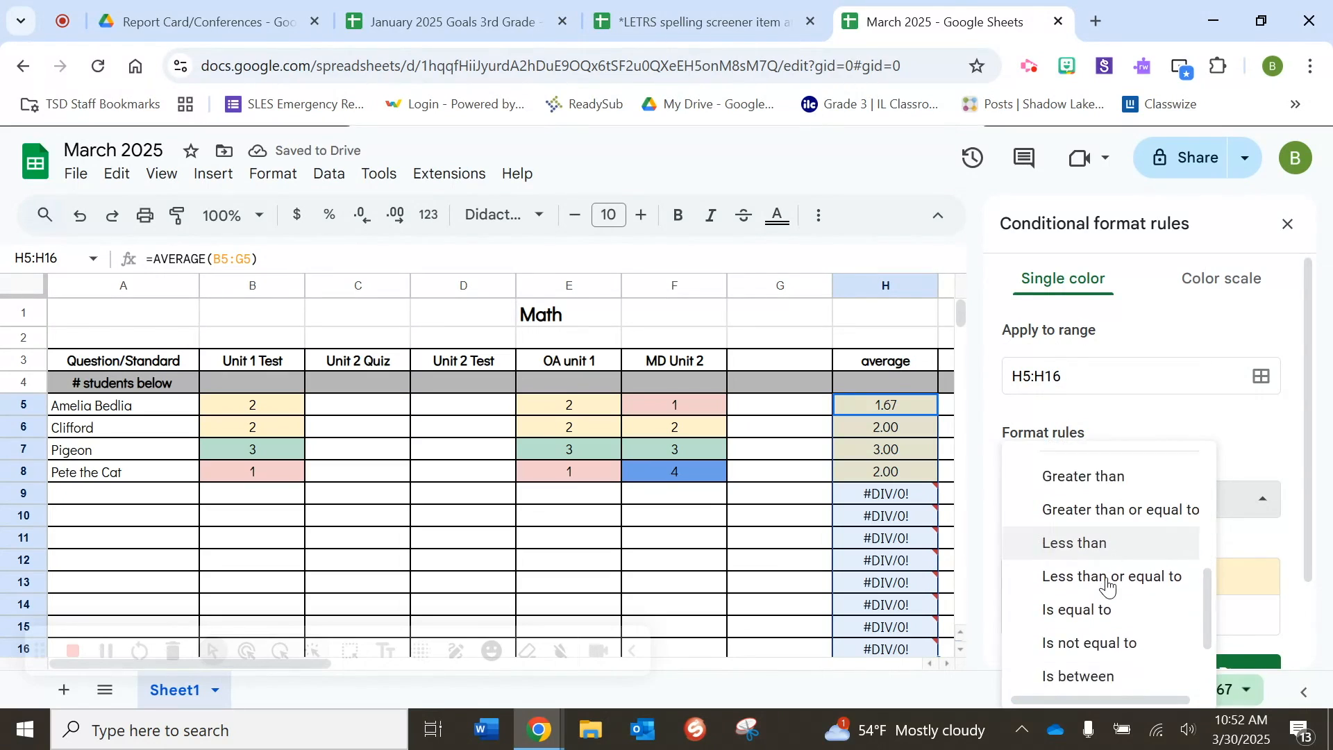
left_click(1082, 617)
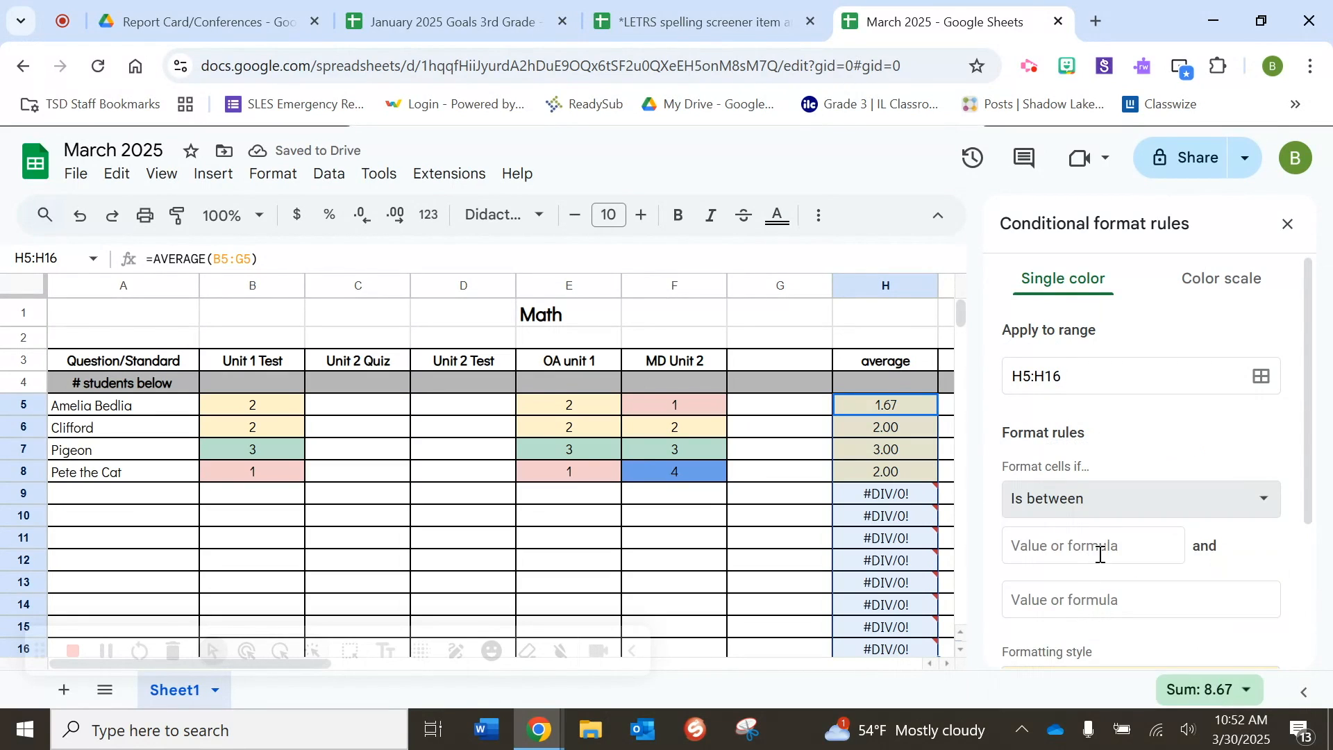
left_click(1073, 547)
type("1.6")
left_click(1068, 594)
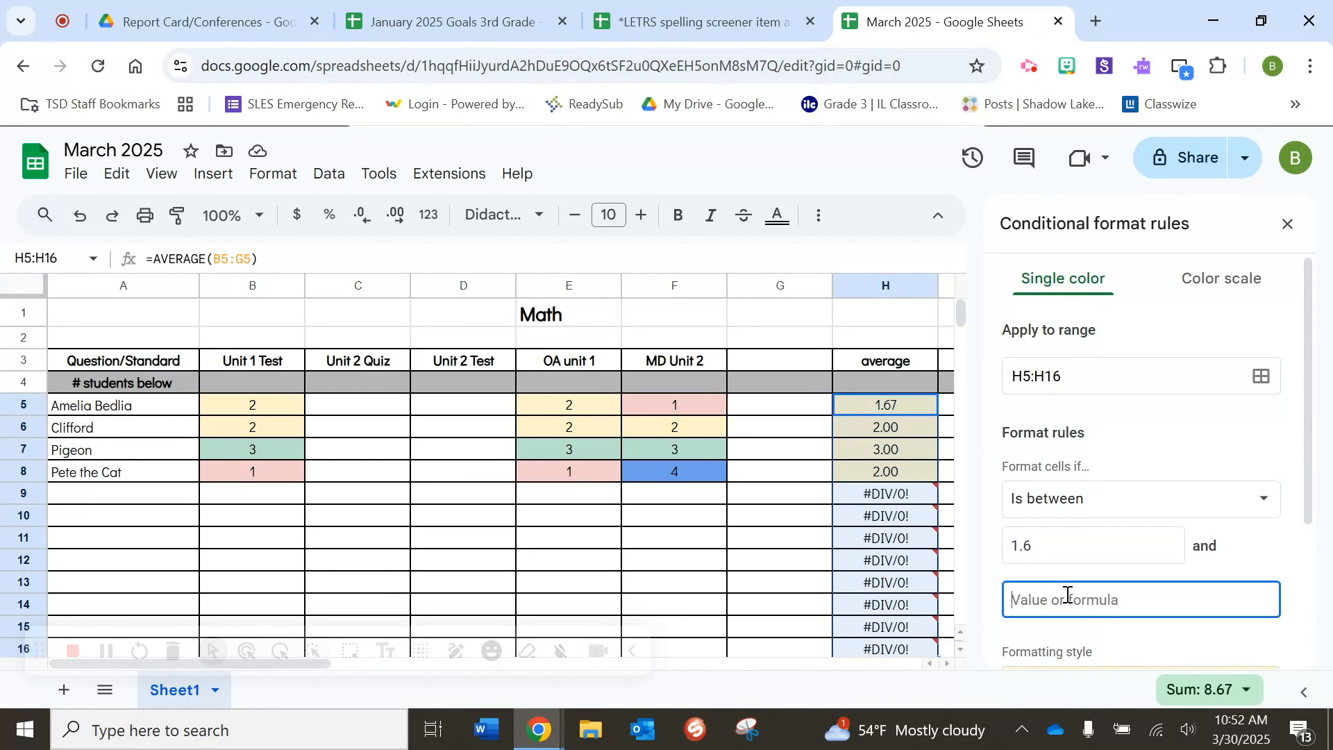
type("2.5")
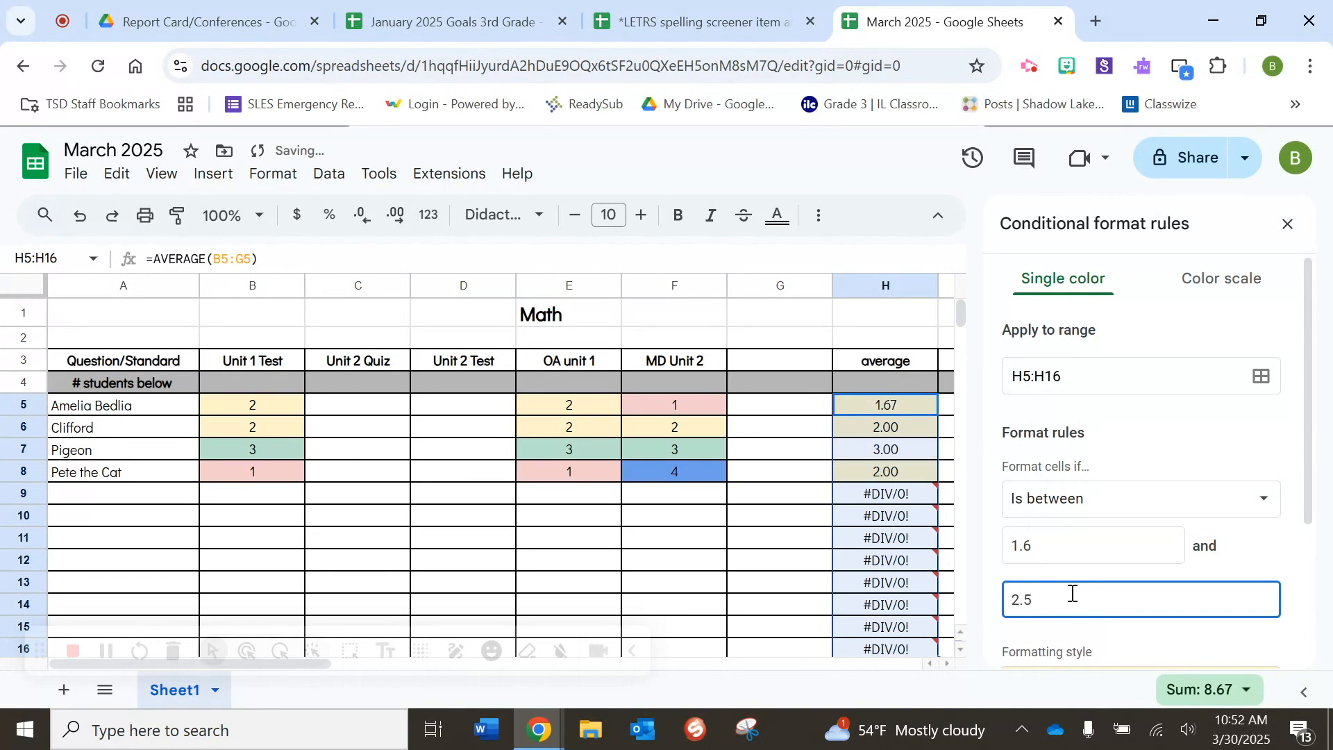
scroll(1072, 595, "down", 3)
left_click(1209, 576)
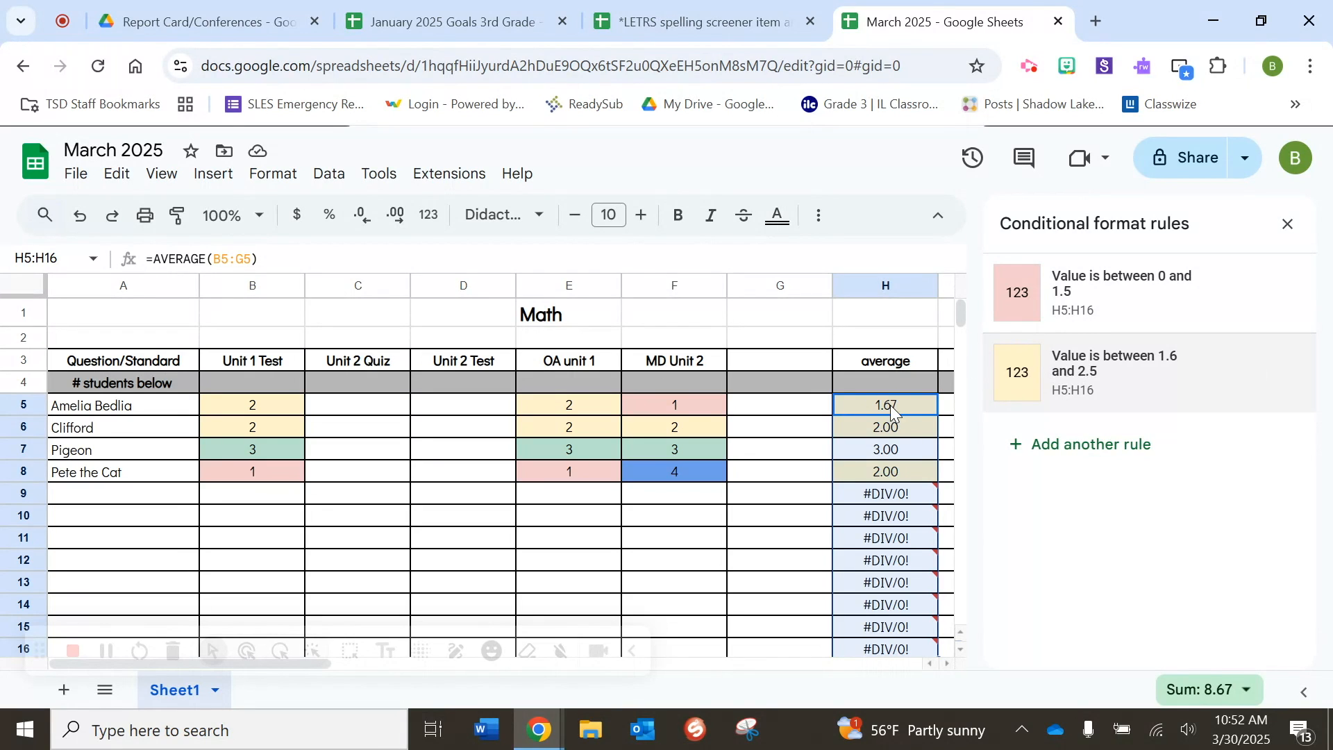
Step: Add a rule for H5:H16 that fills averages between 2.6 and 3.5 with the default green
left_click(1040, 456)
scroll(1093, 459, "down", 3)
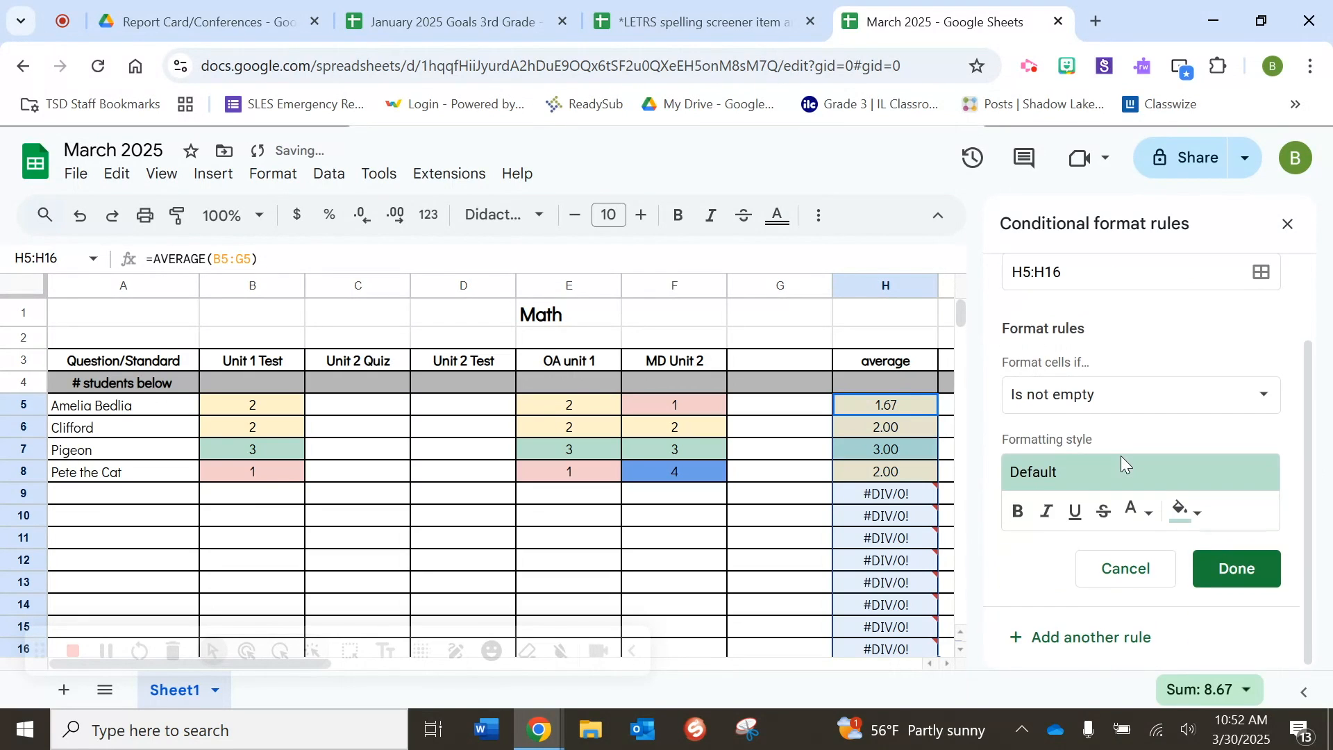
left_click(1191, 401)
scroll(1139, 499, "down", 5)
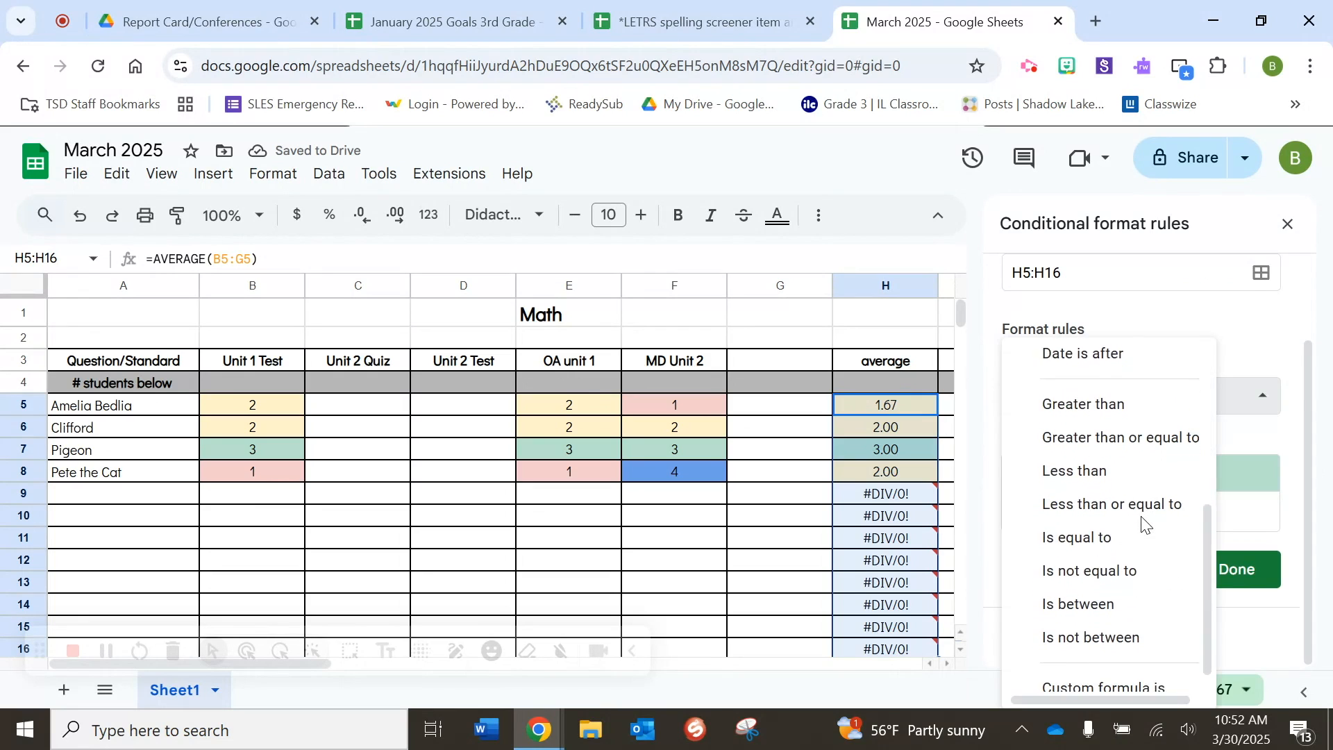
left_click(1081, 595)
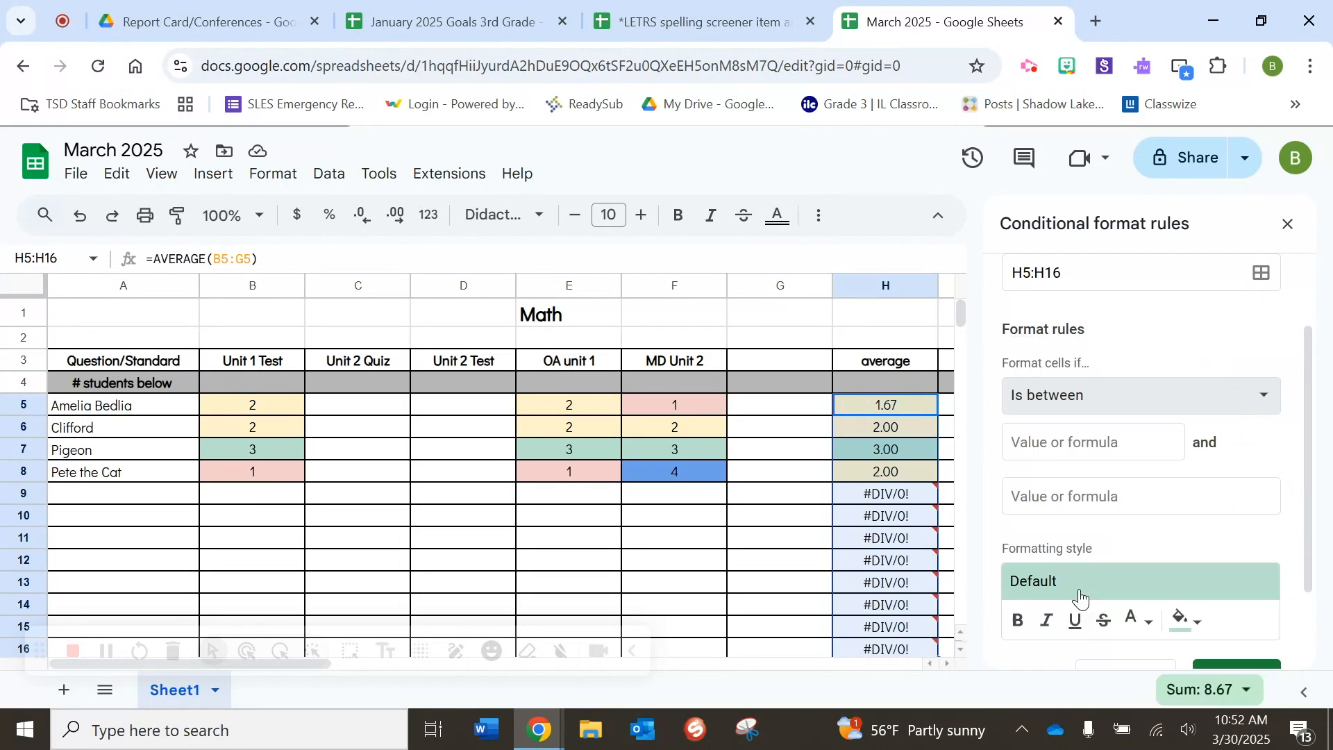
left_click(1088, 458)
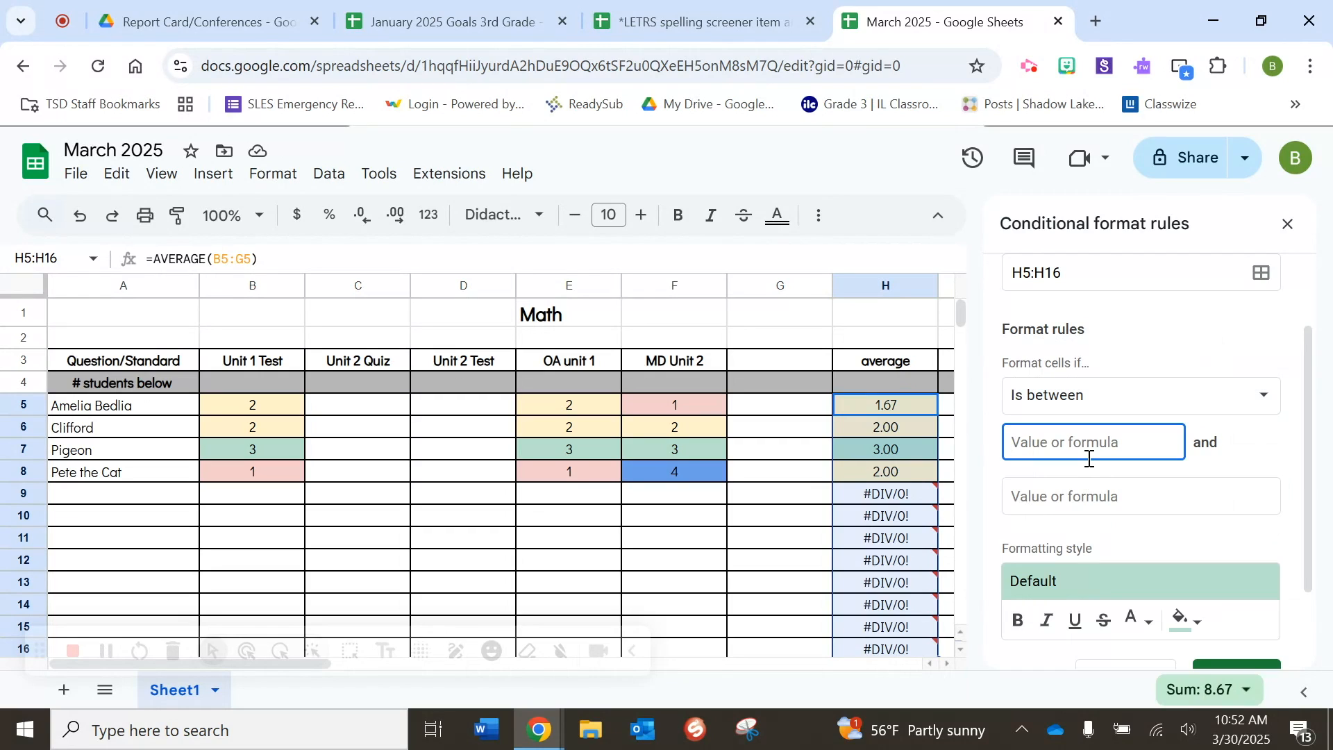
type("2.6")
left_click(1091, 496)
type("3.5")
scroll(1243, 590, "down", 2)
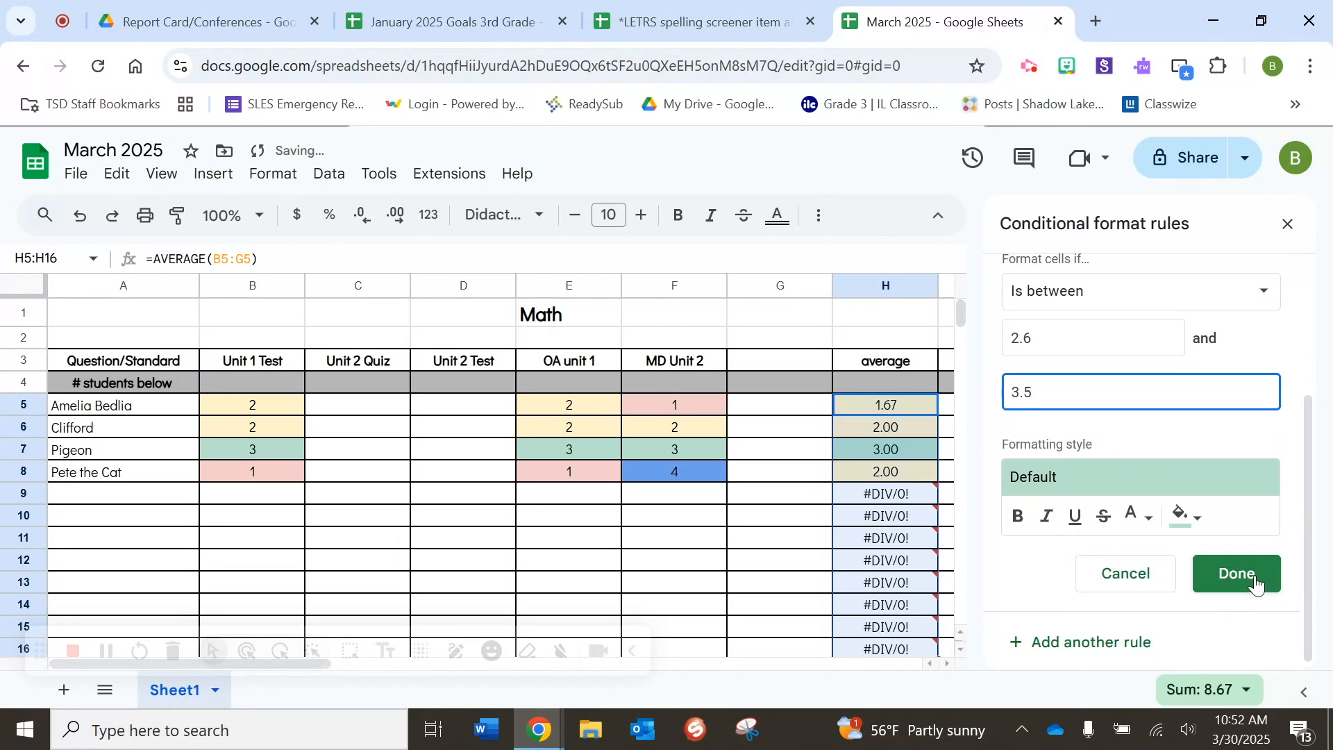
left_click(1253, 576)
Step: Add another conditional formatting rule for H5:H16 that applies to averages greater than or equal to 3.6
left_click(1125, 526)
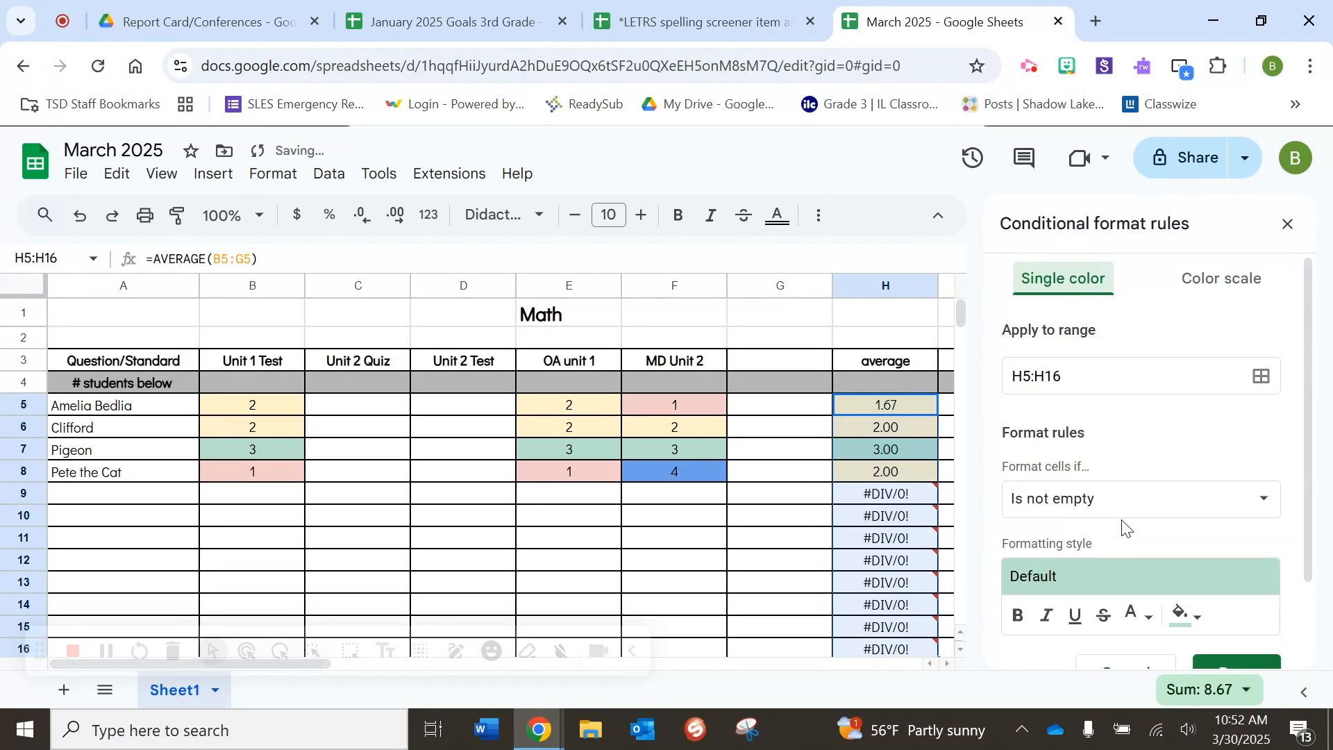
left_click(1124, 500)
scroll(1121, 548, "down", 5)
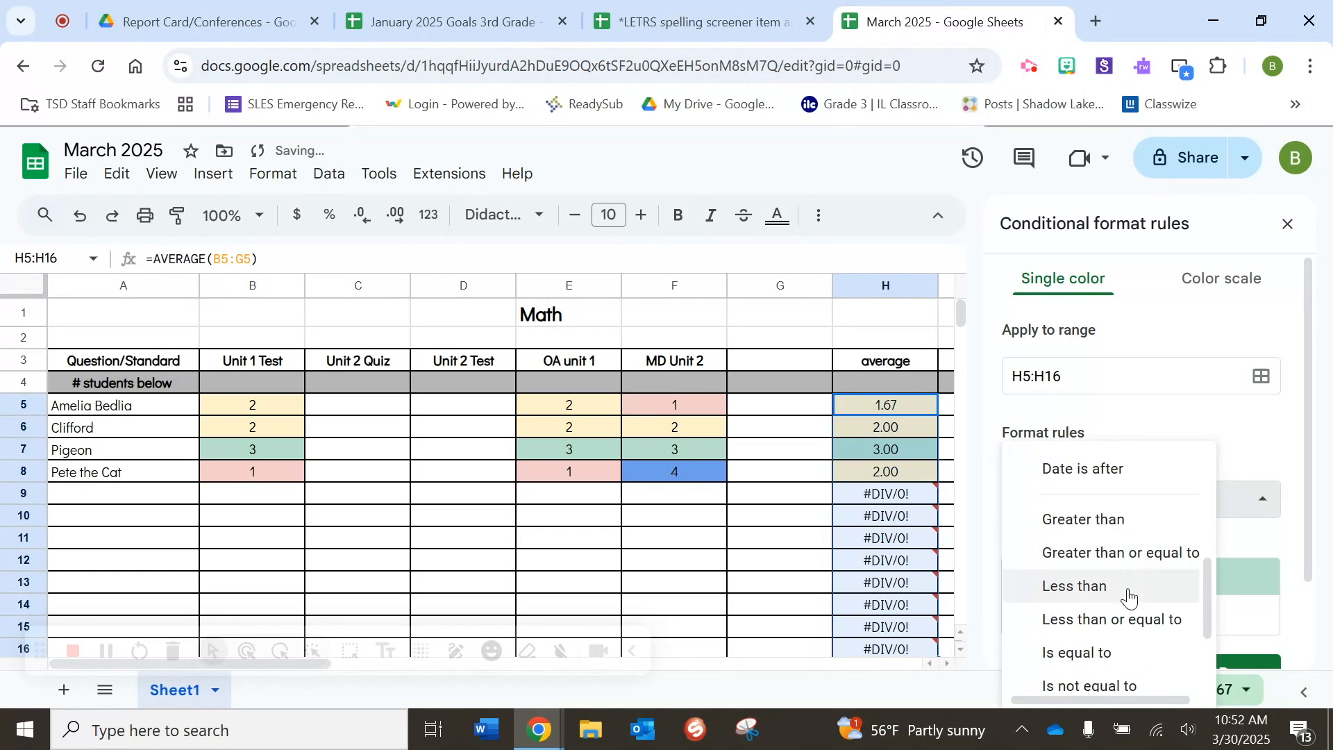
scroll(1129, 601, "down", 2)
scroll(1130, 589, "up", 2)
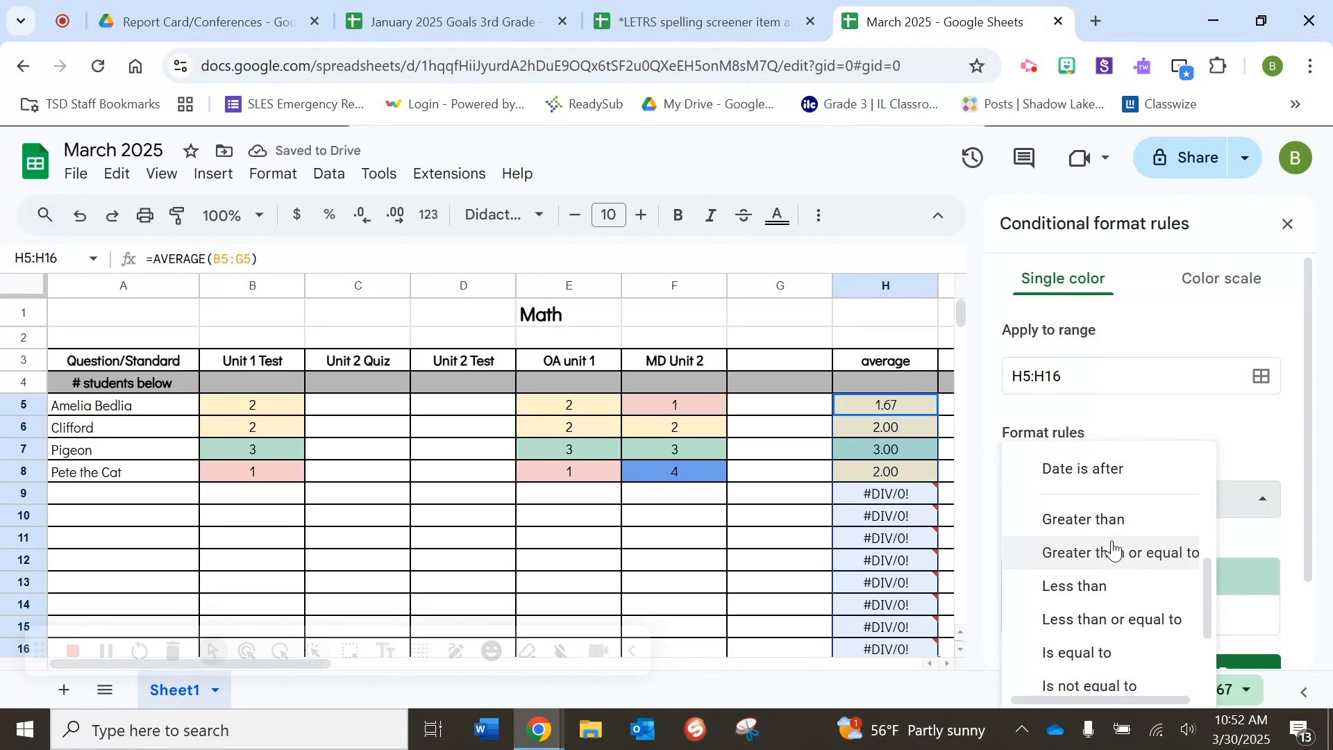
left_click(1113, 552)
left_click(1110, 545)
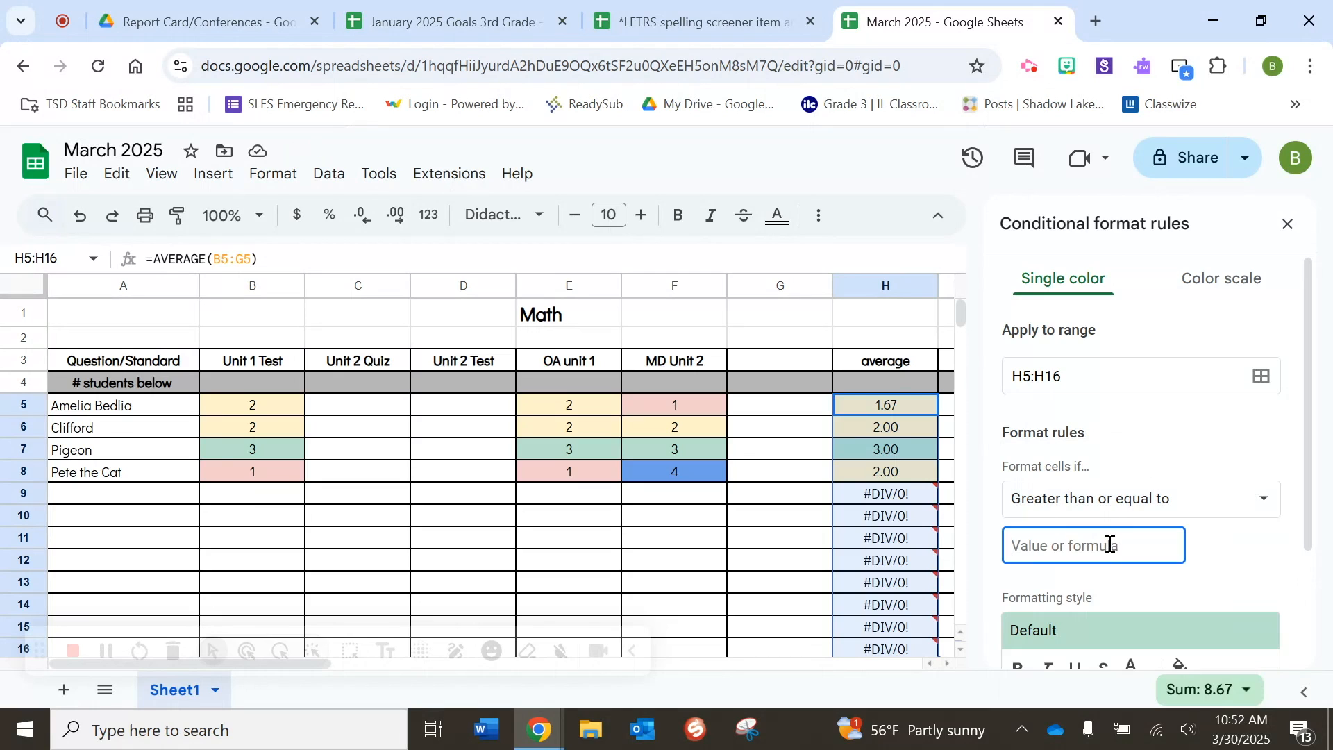
type("3.6")
Step: Give the 3.6-and-above rule a light blue fill, save it and close the conditional formatting rules
scroll(1108, 559, "down", 2)
left_click(1191, 578)
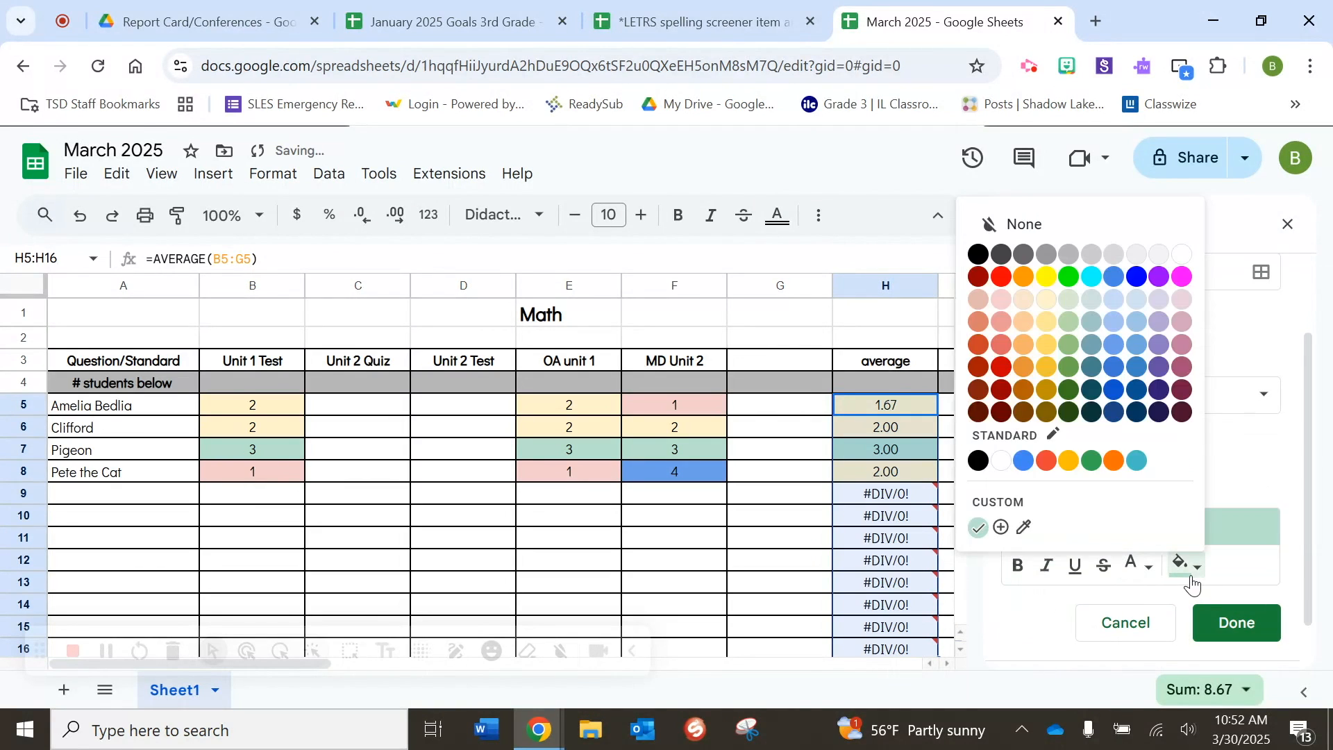
left_click(1119, 323)
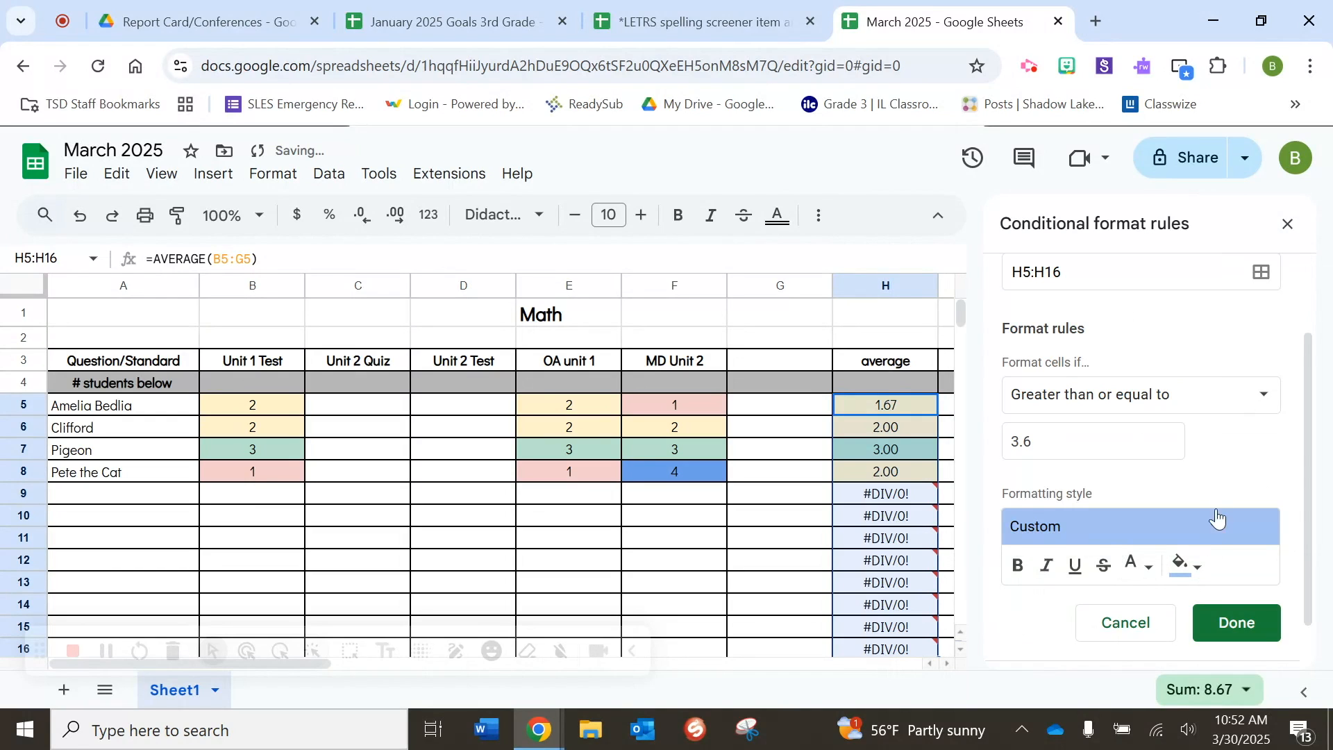
left_click(1234, 621)
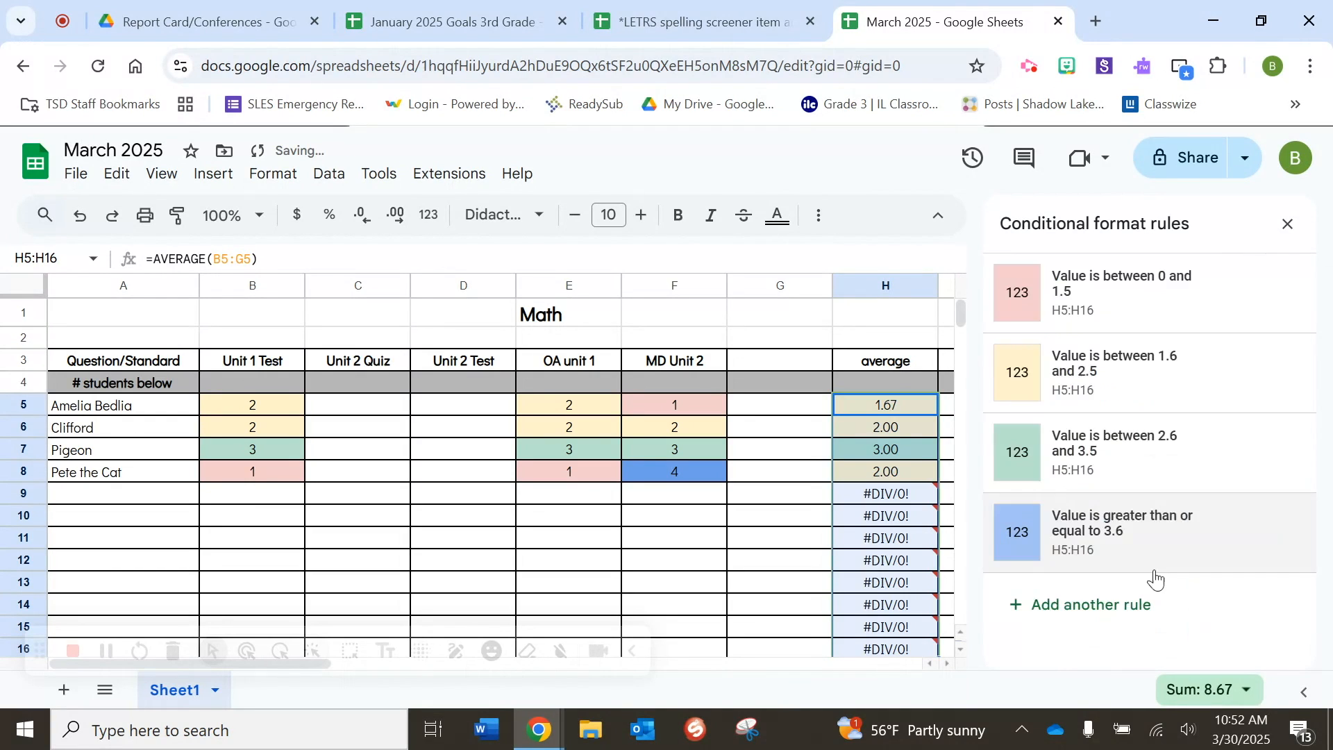
left_click(1286, 224)
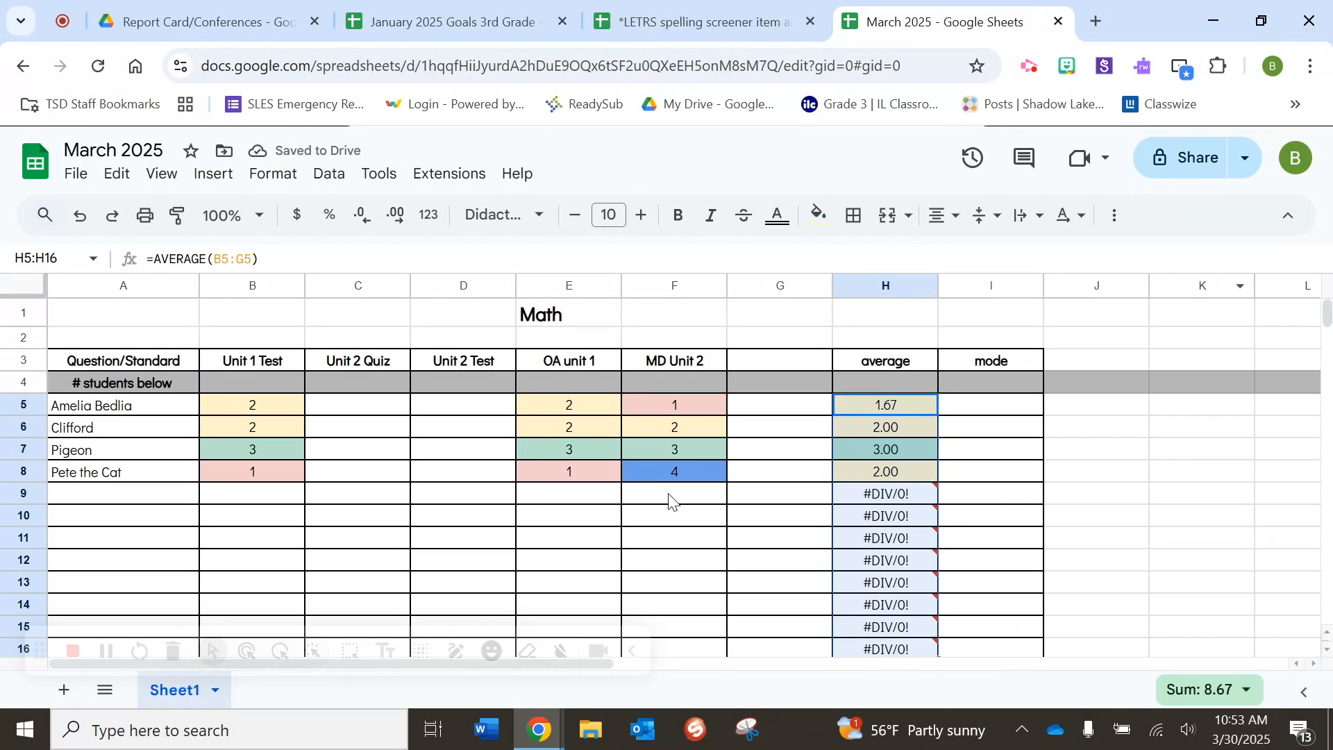
Step: Insert the MODE function into cell I5 in the mode column
left_click(995, 414)
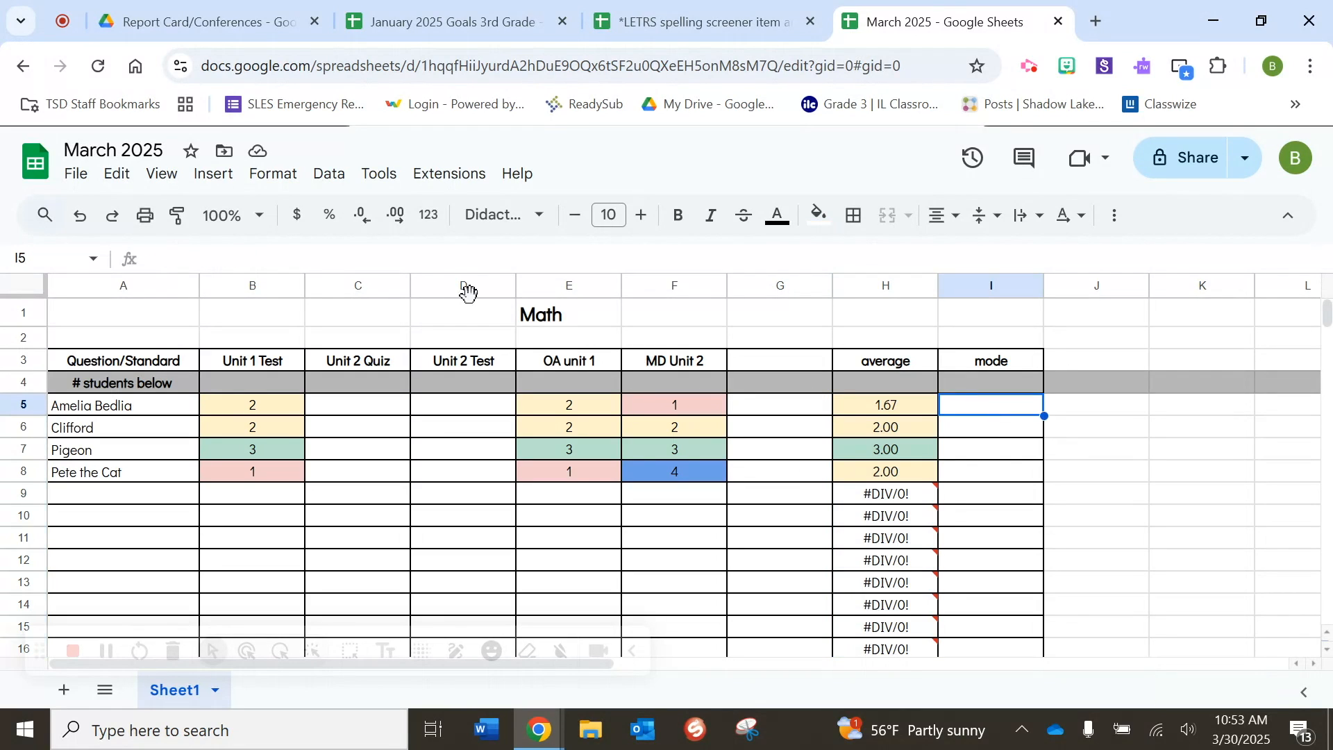
left_click(274, 174)
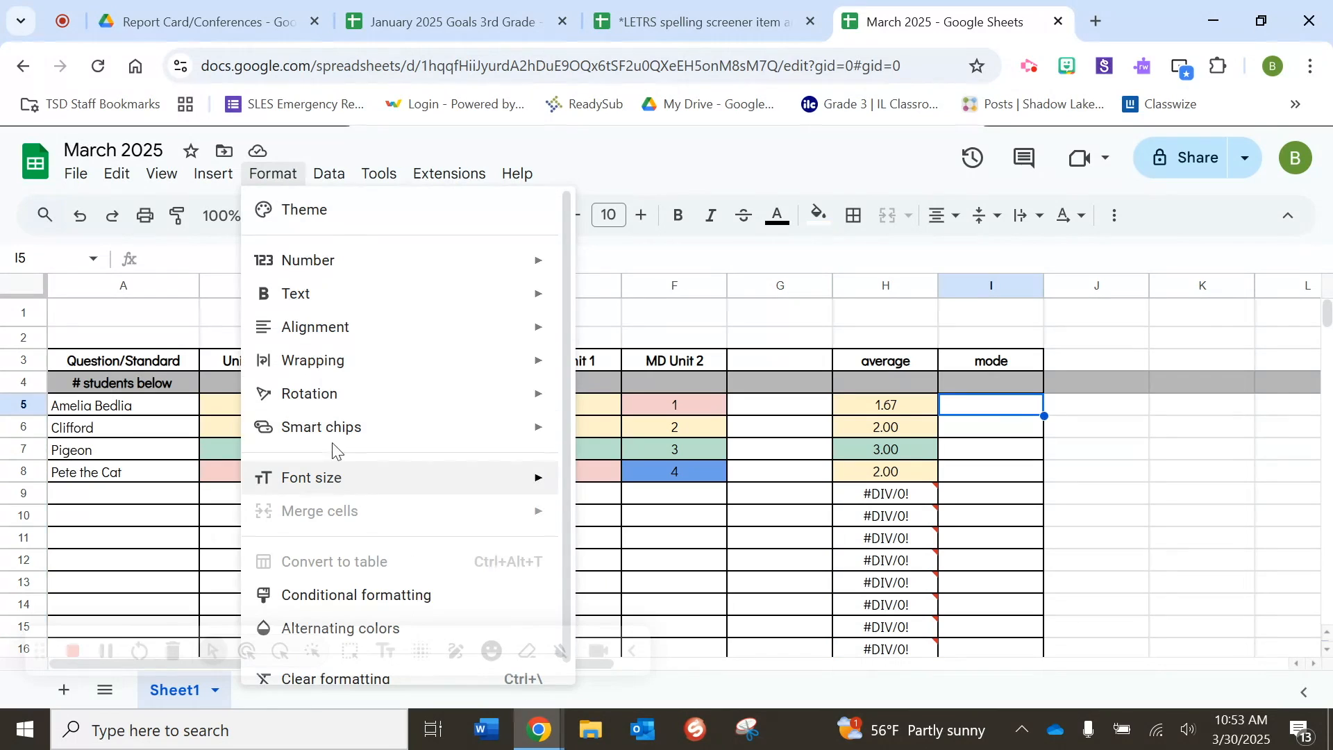
mouse_move(212, 180)
mouse_move(292, 604)
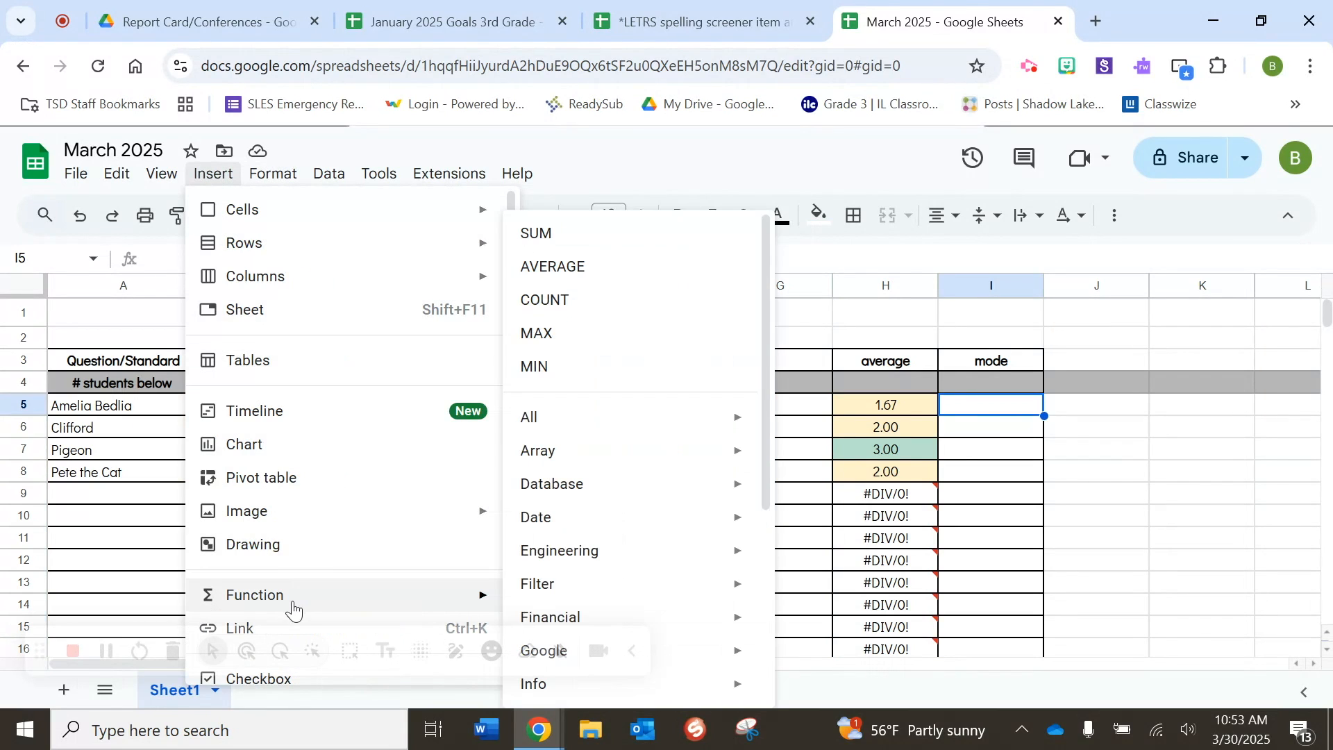
mouse_move(571, 430)
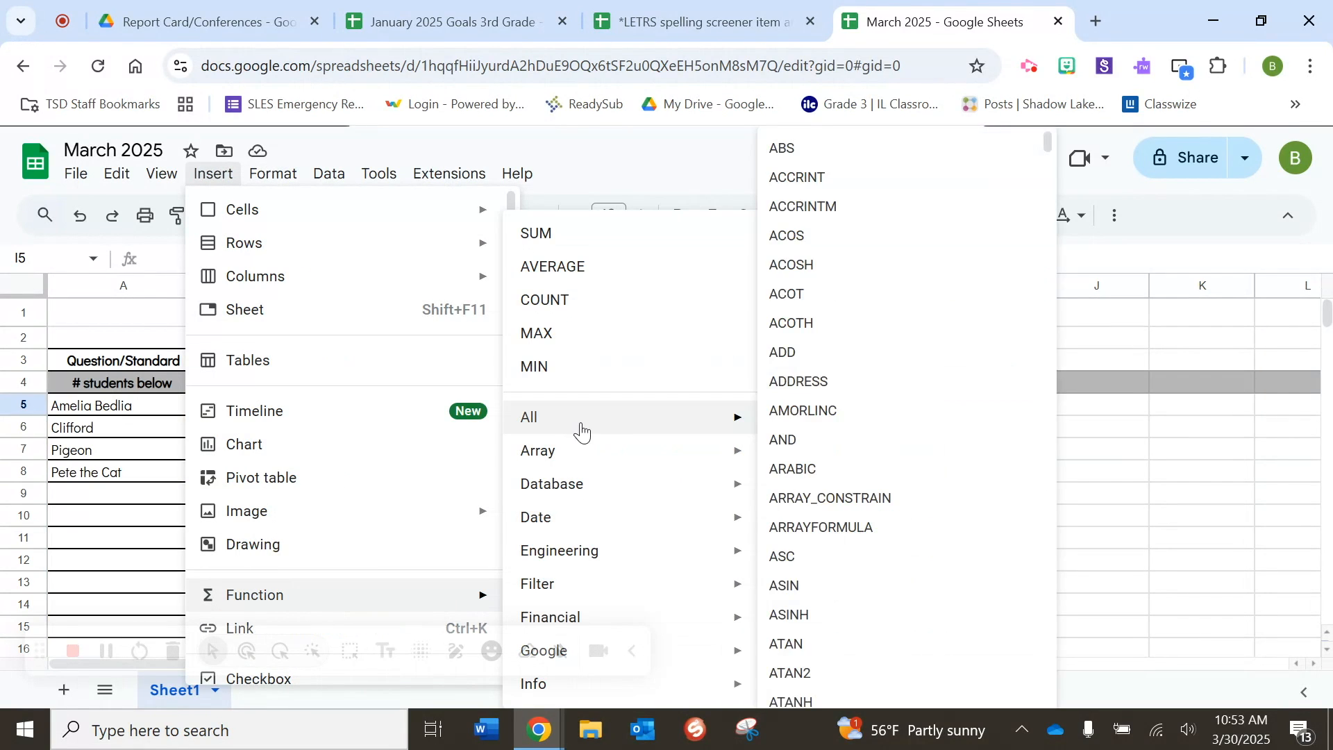
scroll(935, 454, "down", 10)
scroll(935, 454, "down", 20)
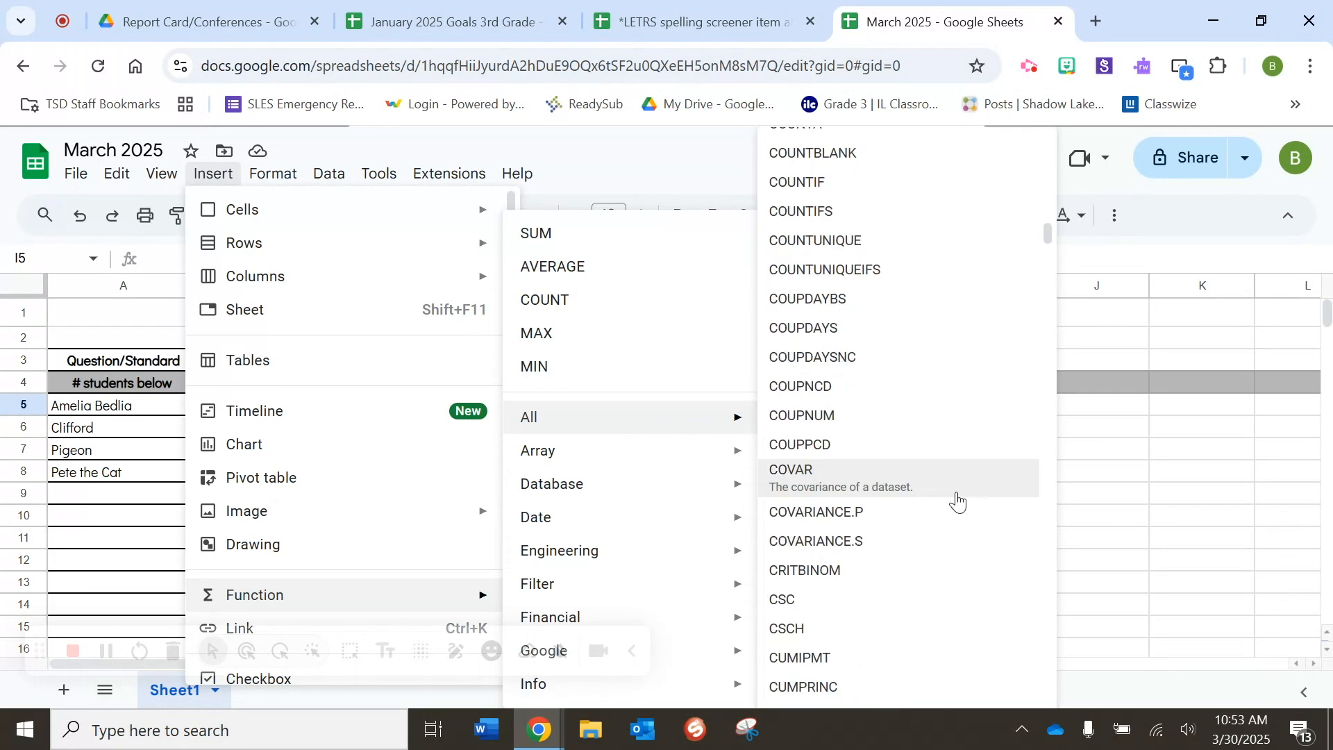
scroll(944, 529, "down", 20)
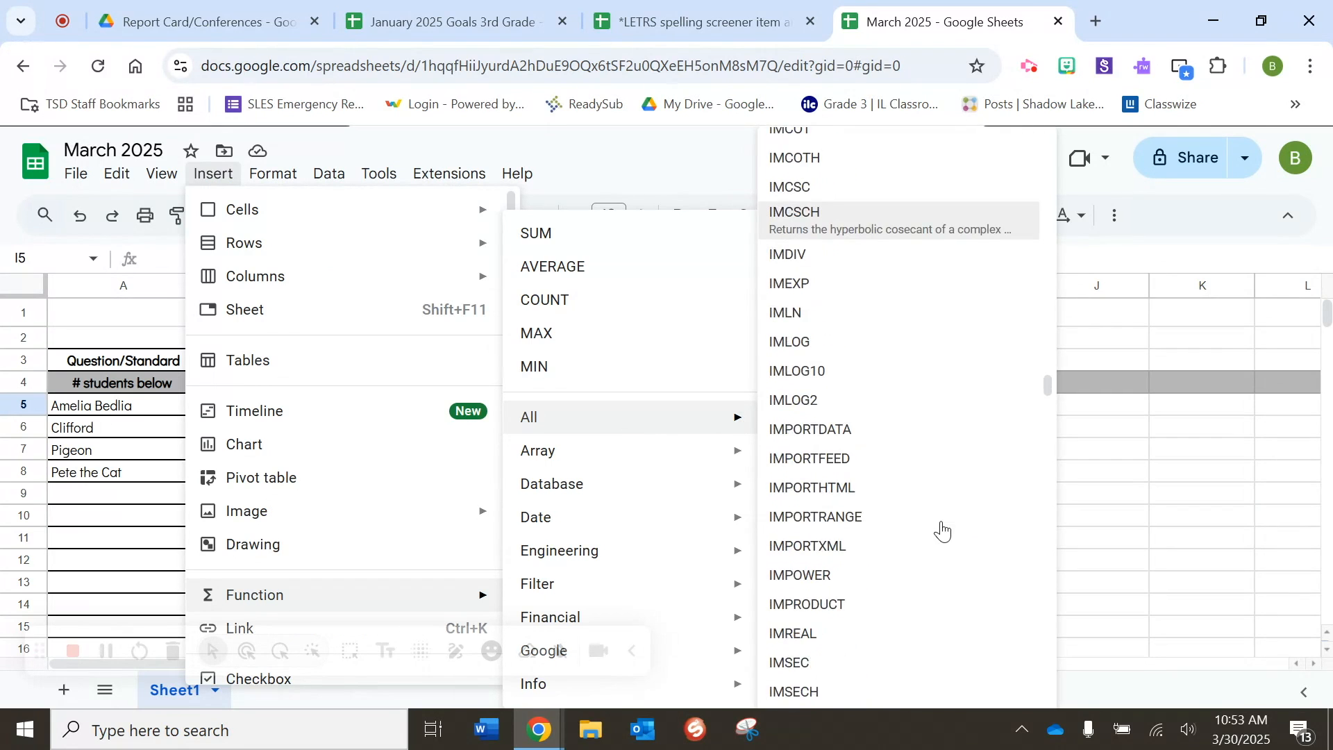
scroll(942, 536, "down", 12)
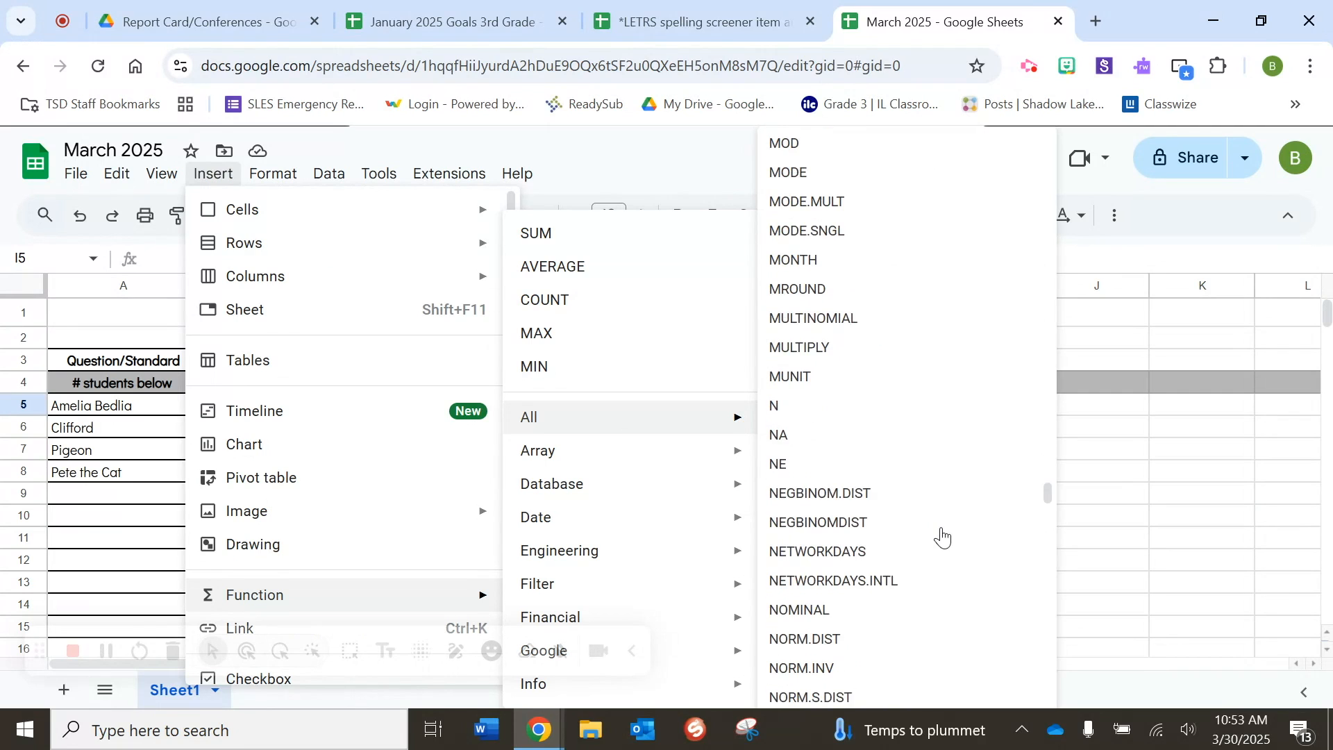
scroll(942, 536, "up", 11)
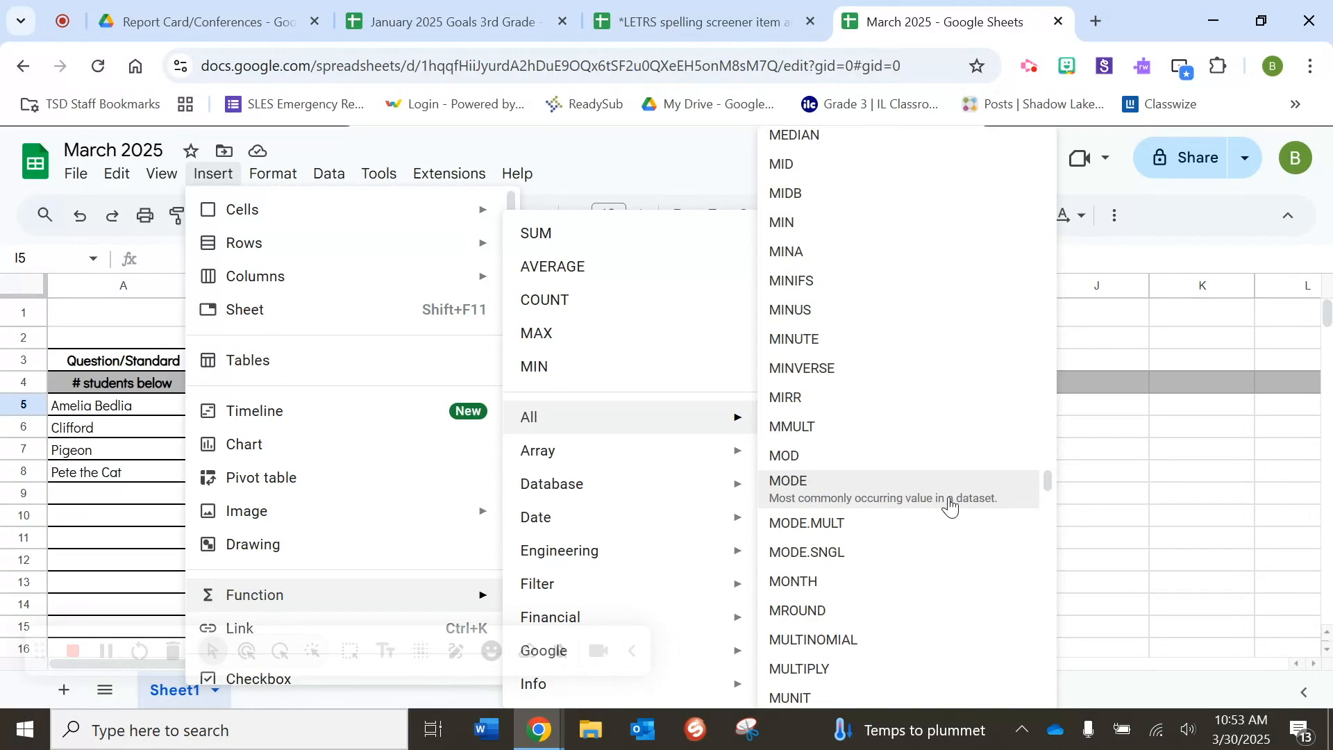
left_click(898, 490)
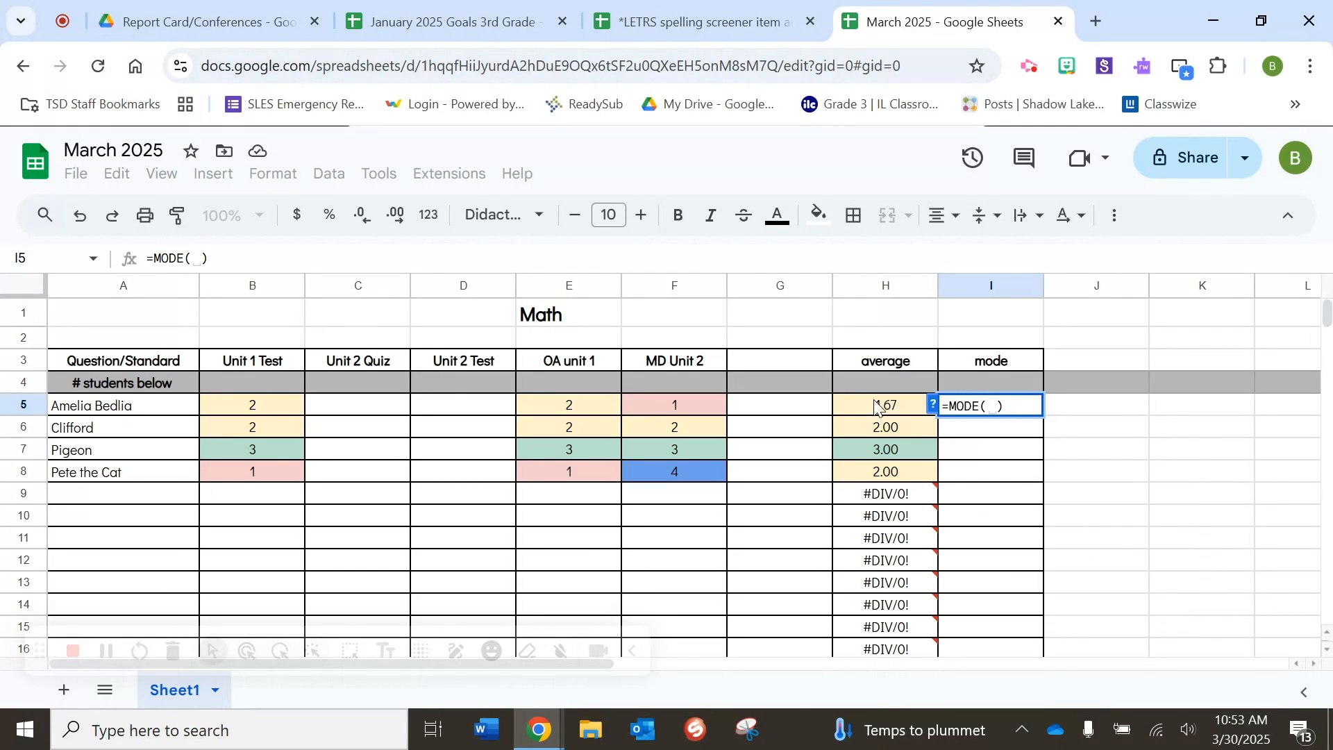
Step: Complete the I5 mode formula with the range B5:G5 and fill it down to I16
left_click(809, 408)
left_click_drag(719, 416, 289, 411)
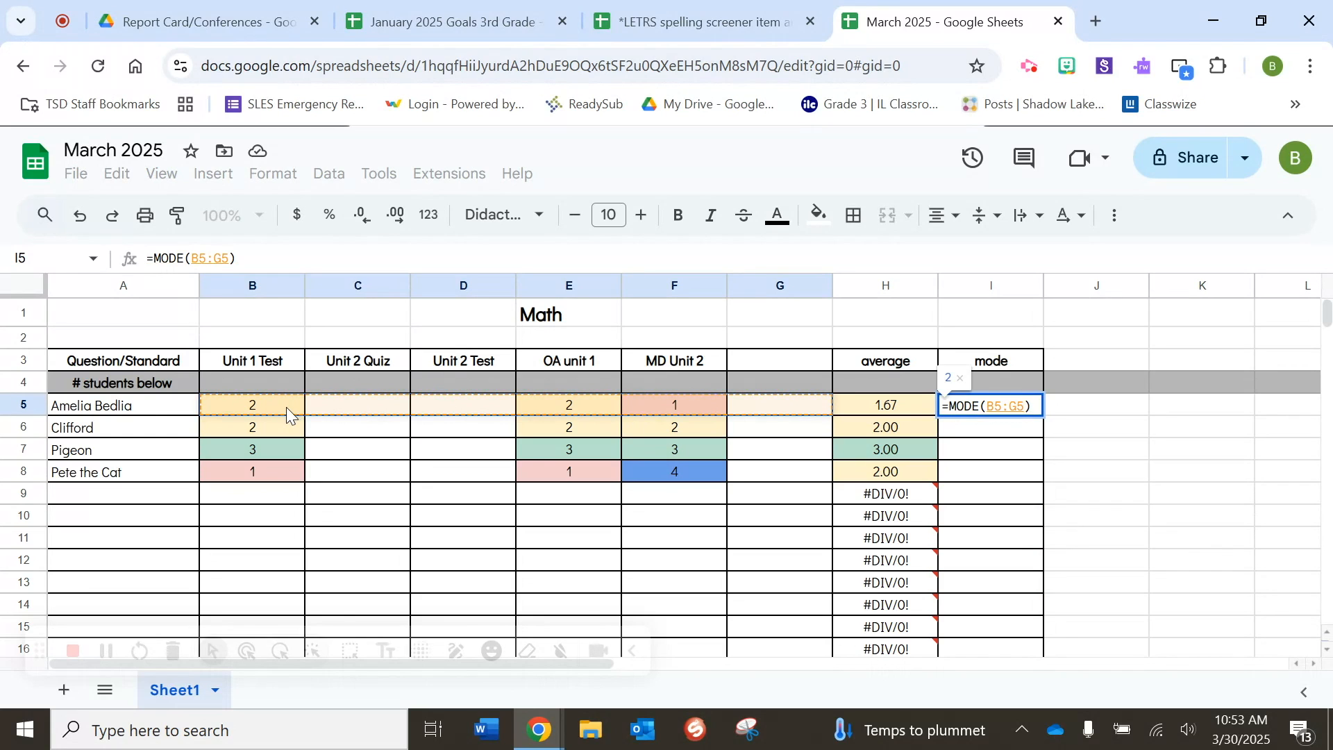
key("Return")
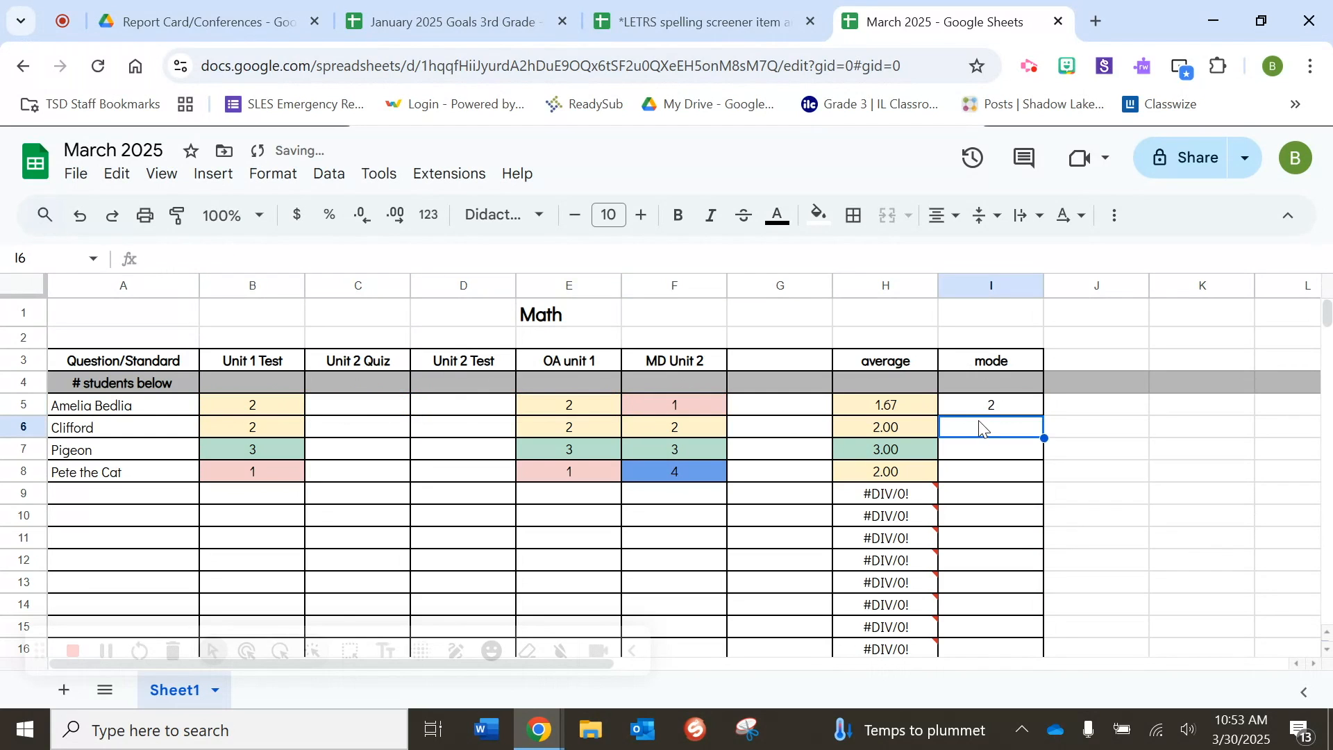
left_click(1006, 409)
left_click_drag(1045, 415, 1010, 661)
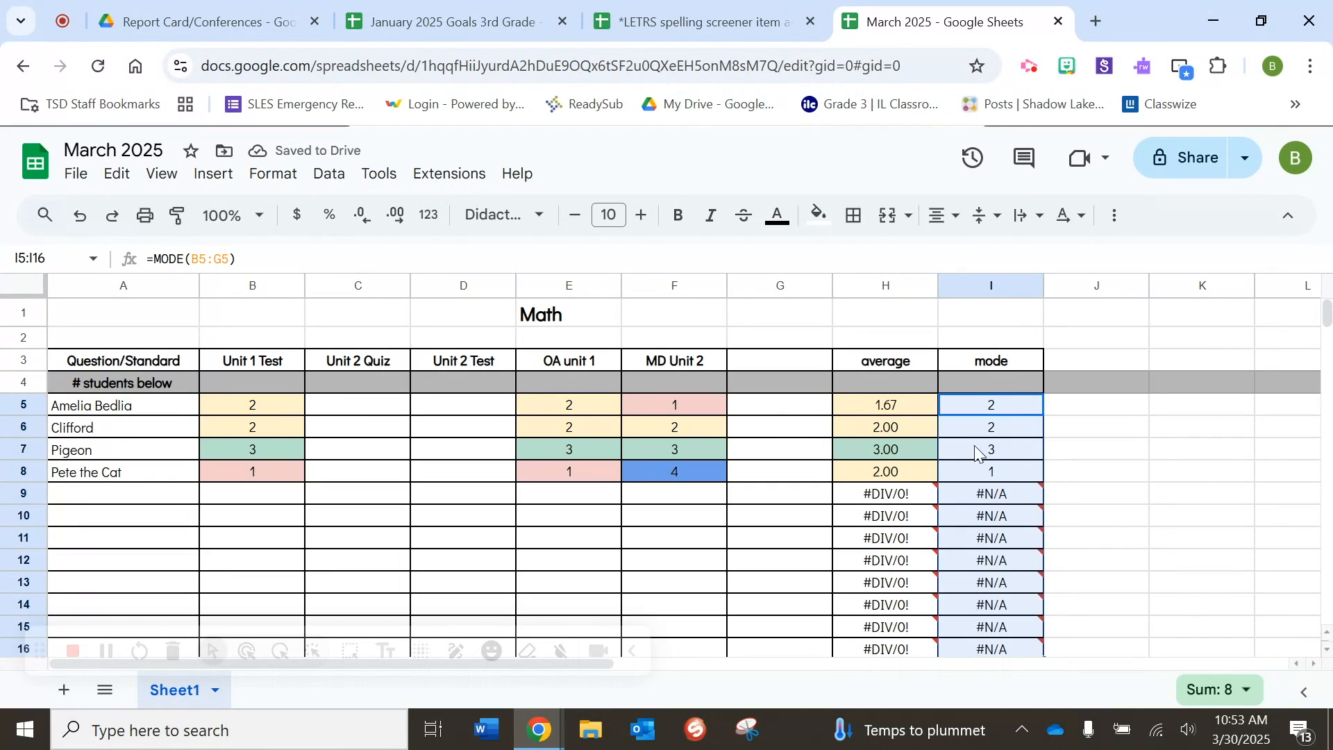
Step: Color-code I5:I16 with equal-to rules: 3 green, 2 light yellow, 1 light red and 4 light blue
left_click_drag(1033, 408, 1026, 649)
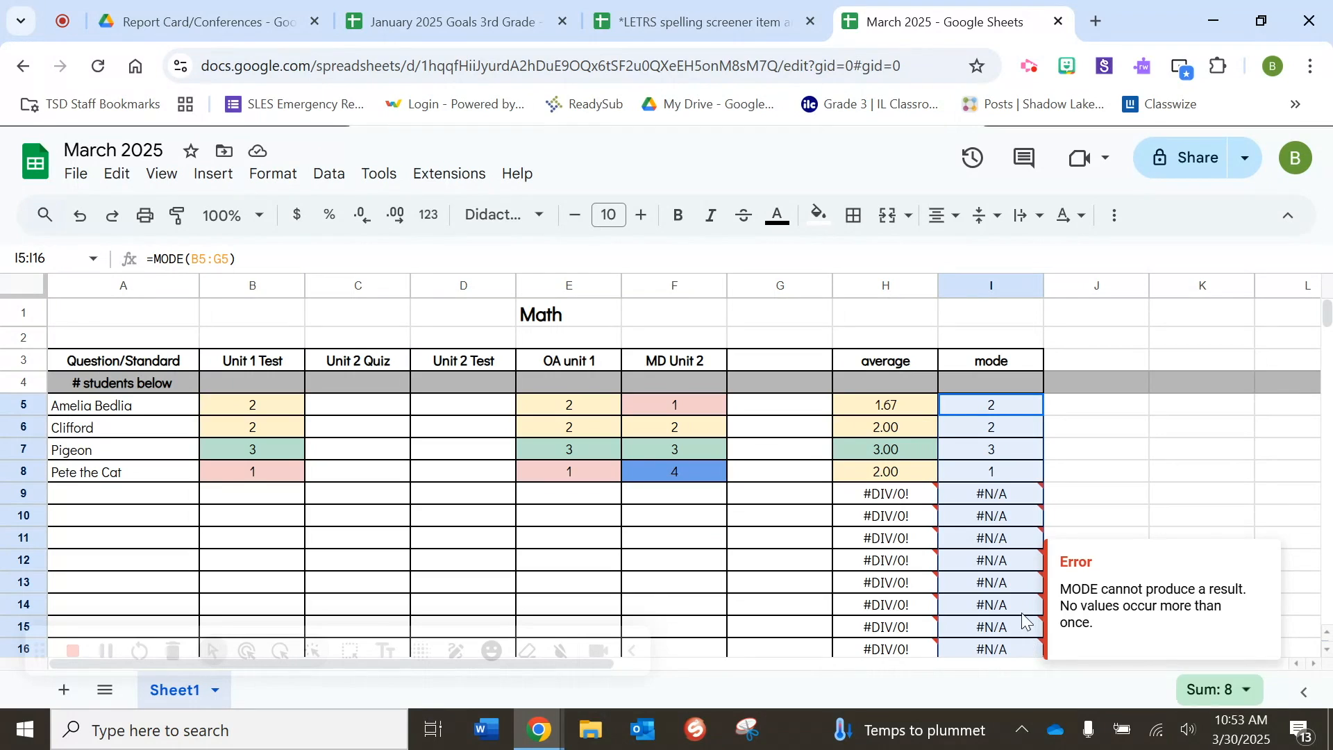
right_click(1022, 624)
scroll(1073, 648, "down", 4)
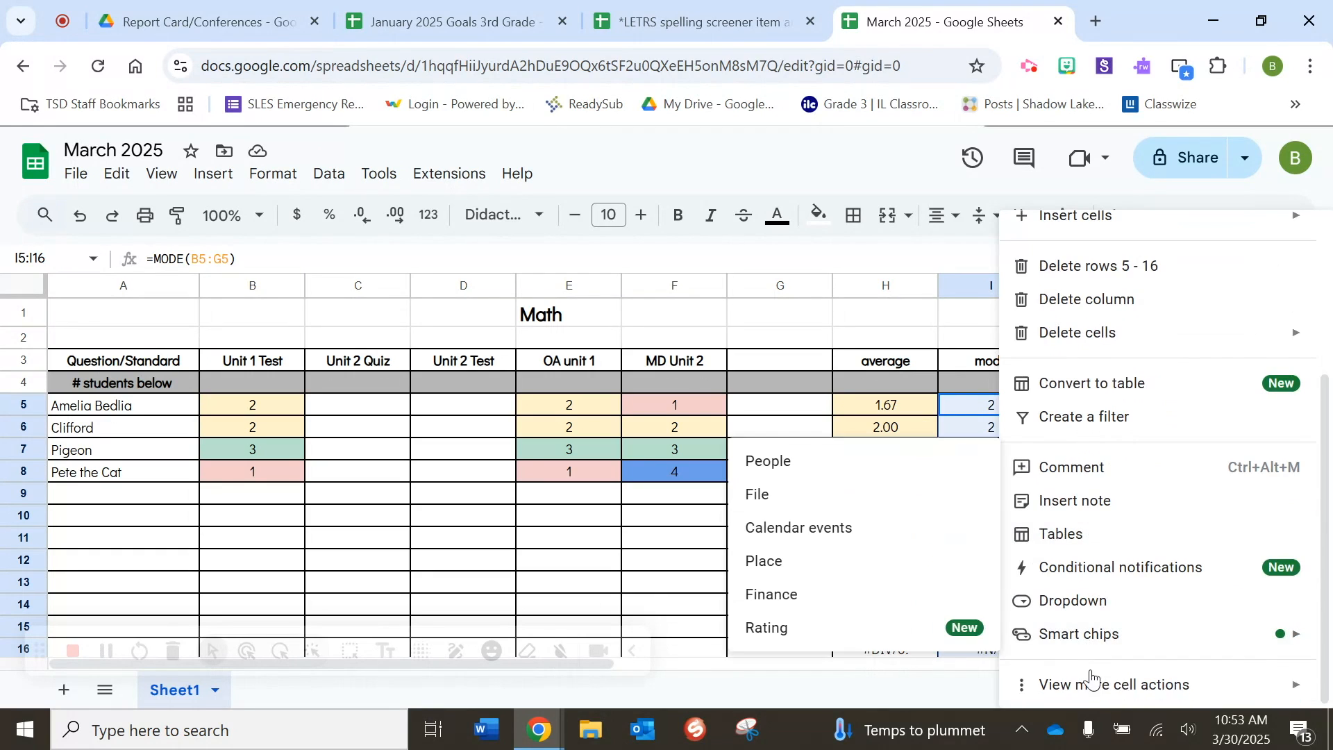
mouse_move(1092, 685)
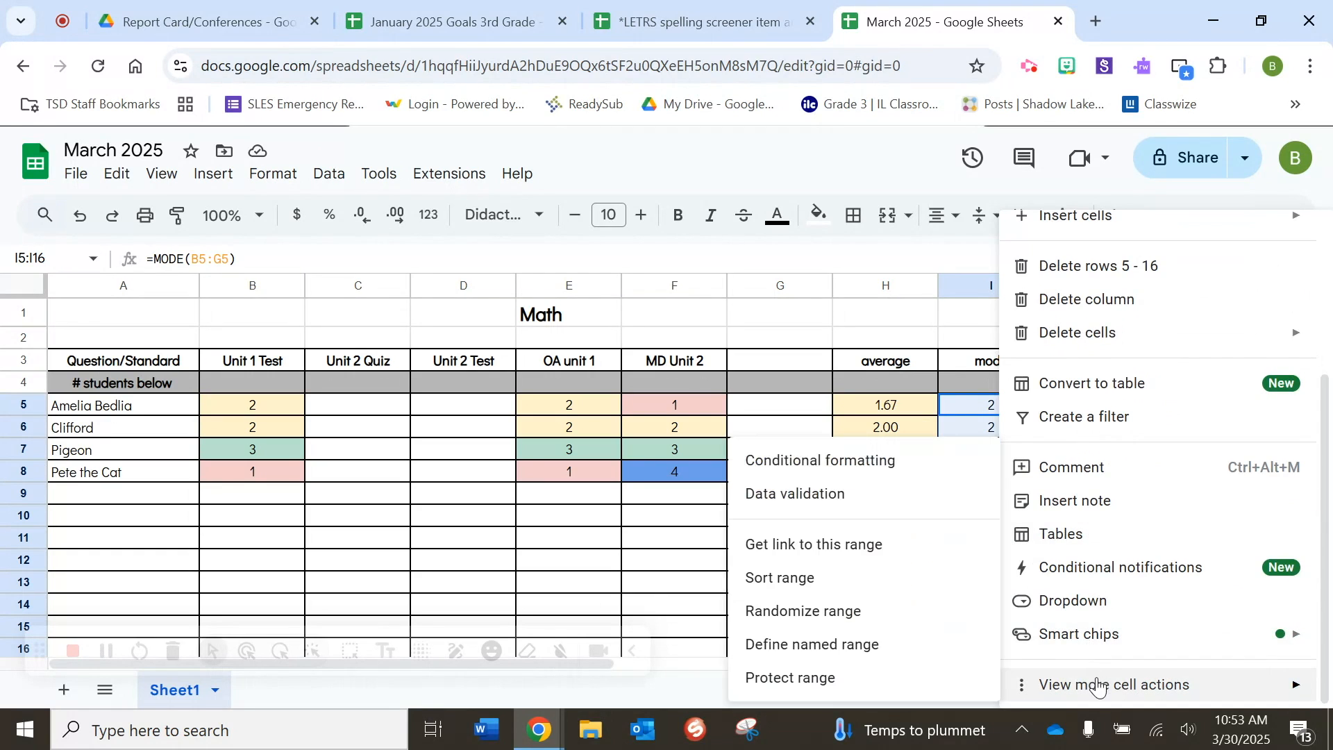
left_click(860, 472)
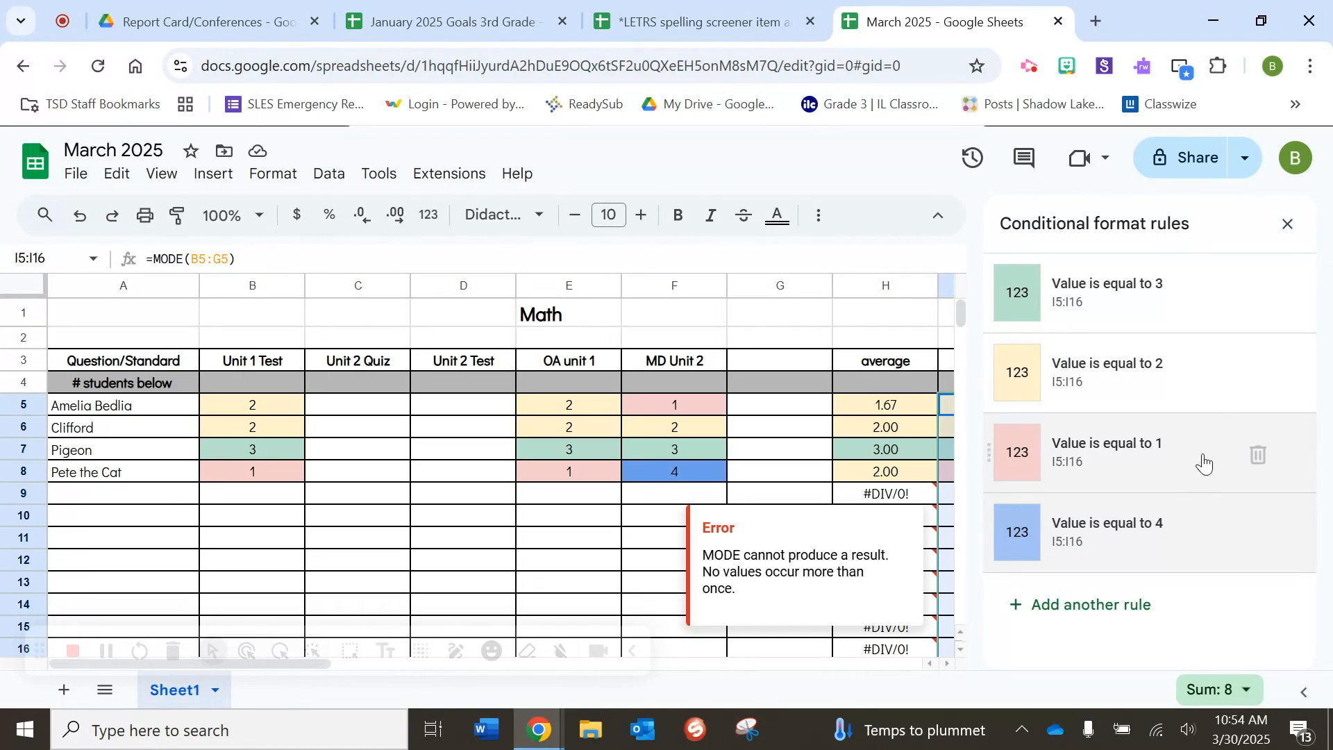
left_click(1288, 223)
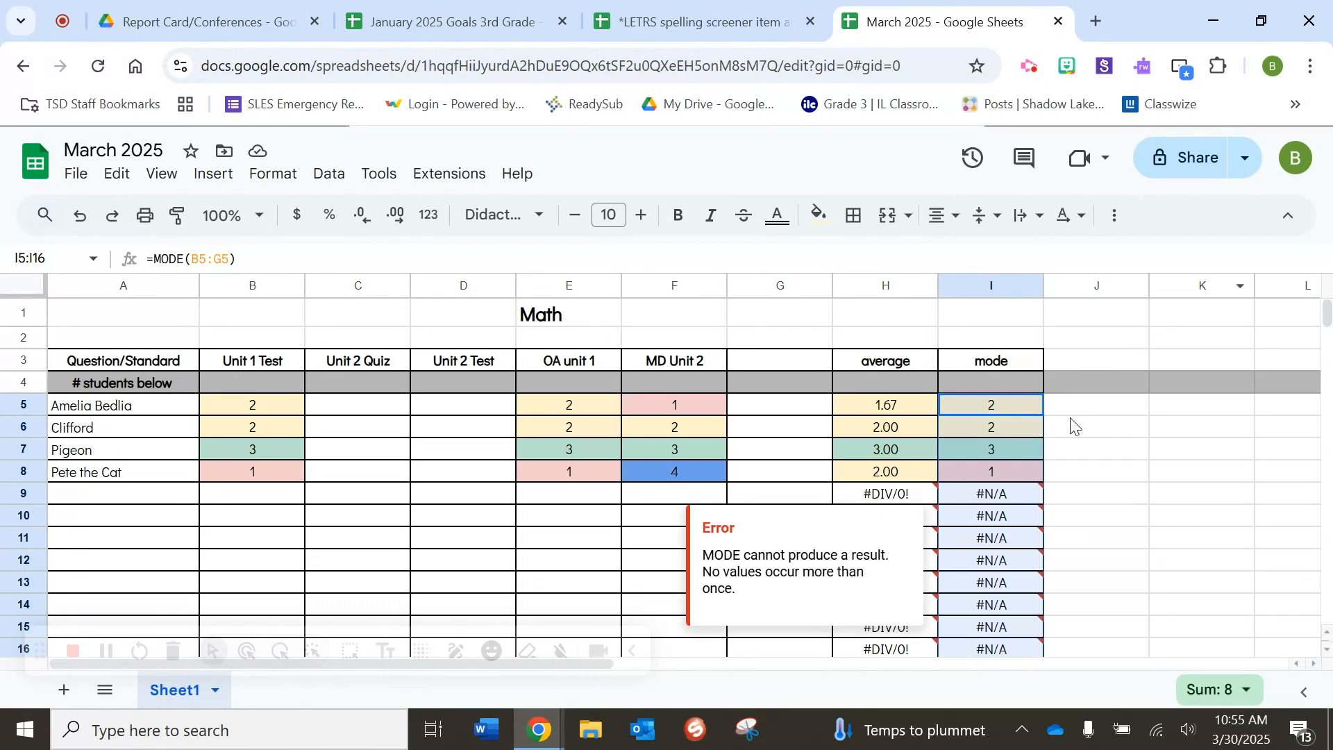
key("Right")
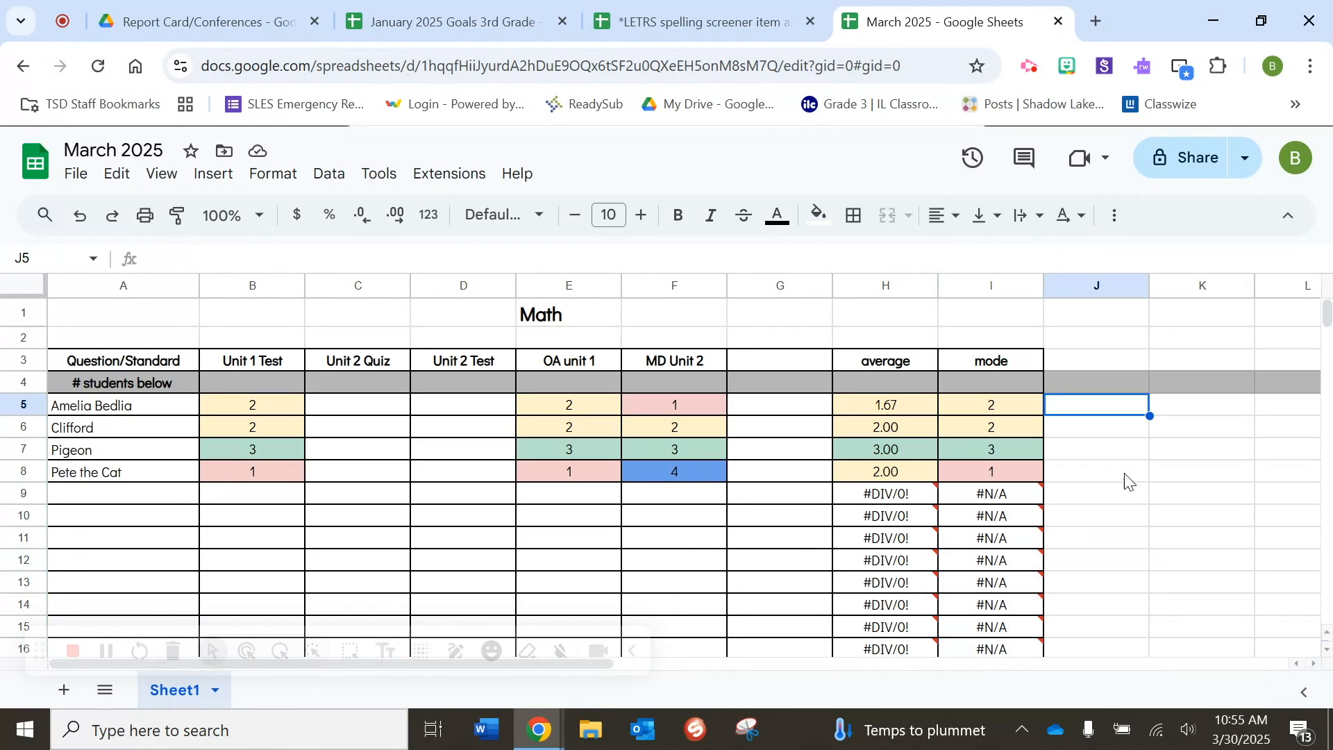
Step: Enter a score of 3 for both Unit 2 Quiz and Unit 2 Test in row 5
left_click(383, 409)
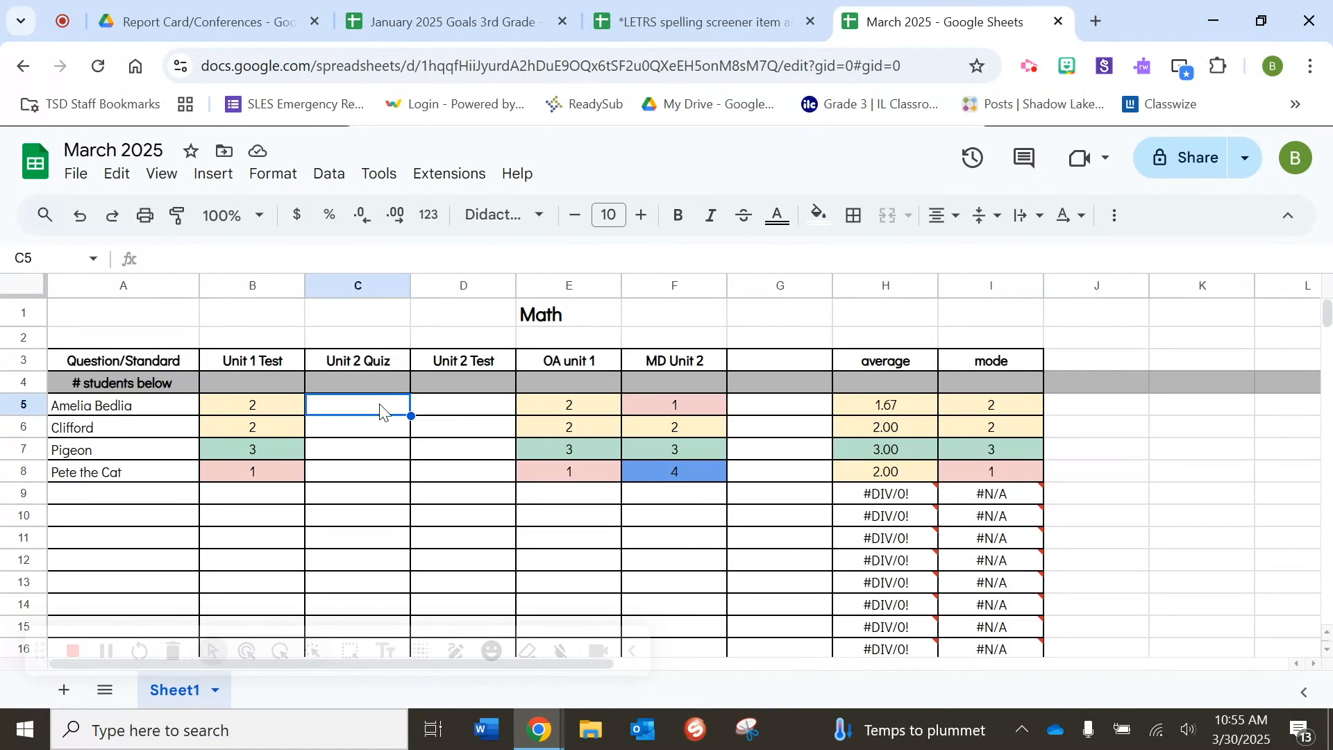
type("3")
left_click(467, 408)
type("3")
left_click(749, 415)
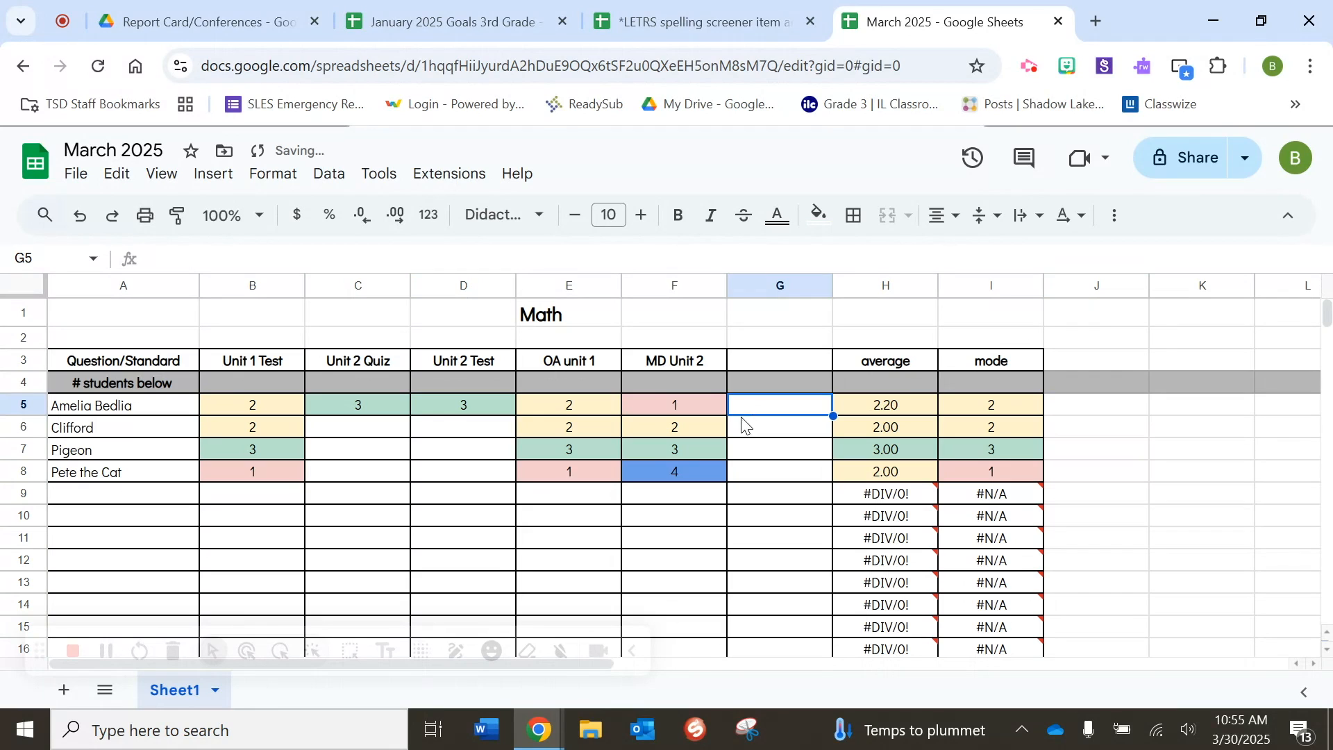
Step: Enter a score of 2 for both Unit 2 Quiz and Unit 2 Test in rows 6 and 7
left_click(397, 433)
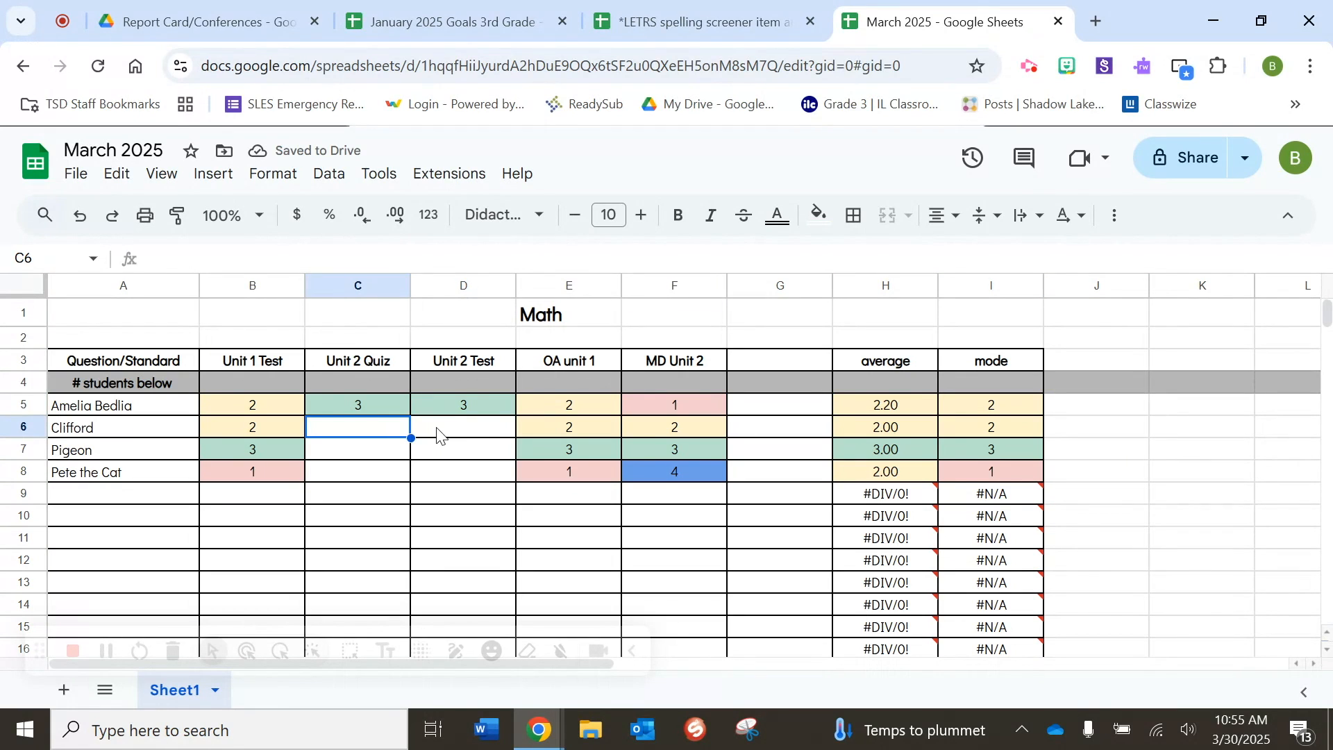
type("2")
key("Tab")
type("2")
key("Return")
type("2")
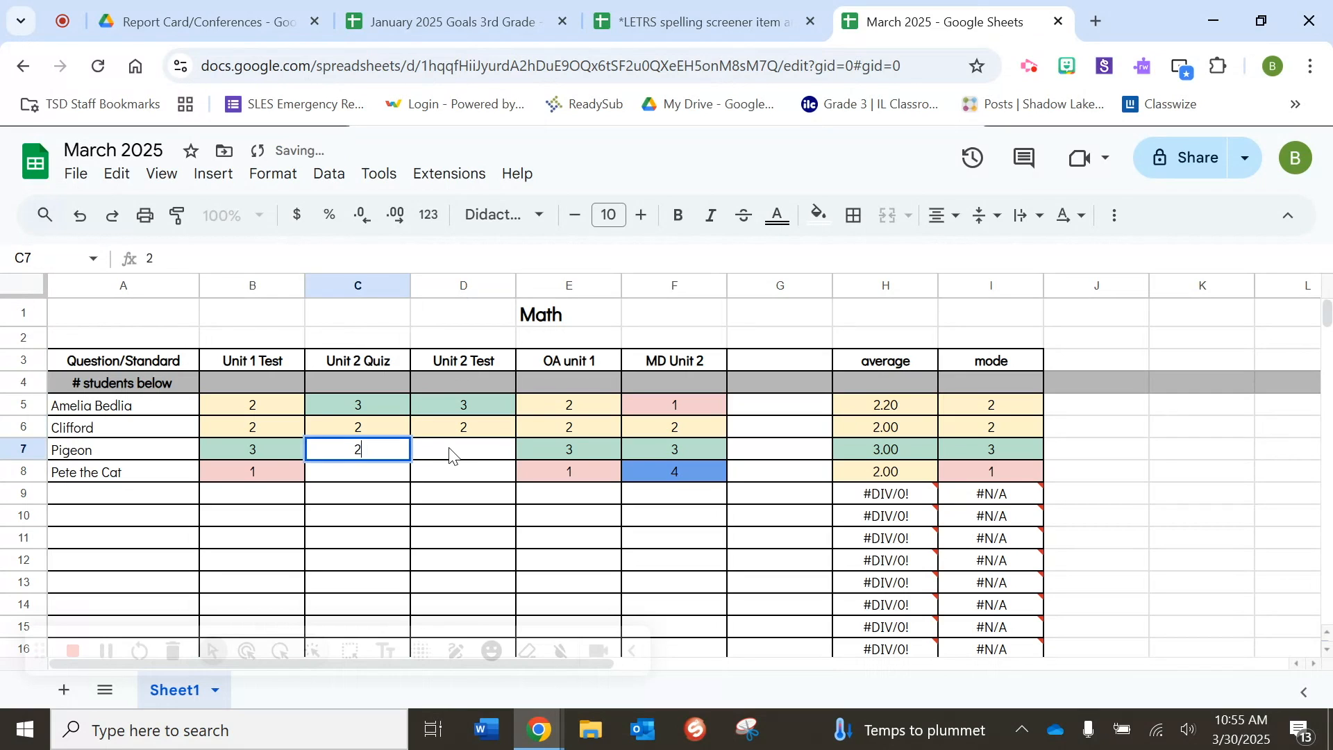
key("Tab")
type("2")
key("Return")
Step: Enter a score of 1 for both Unit 2 Quiz and Unit 2 Test in row 8
type("1")
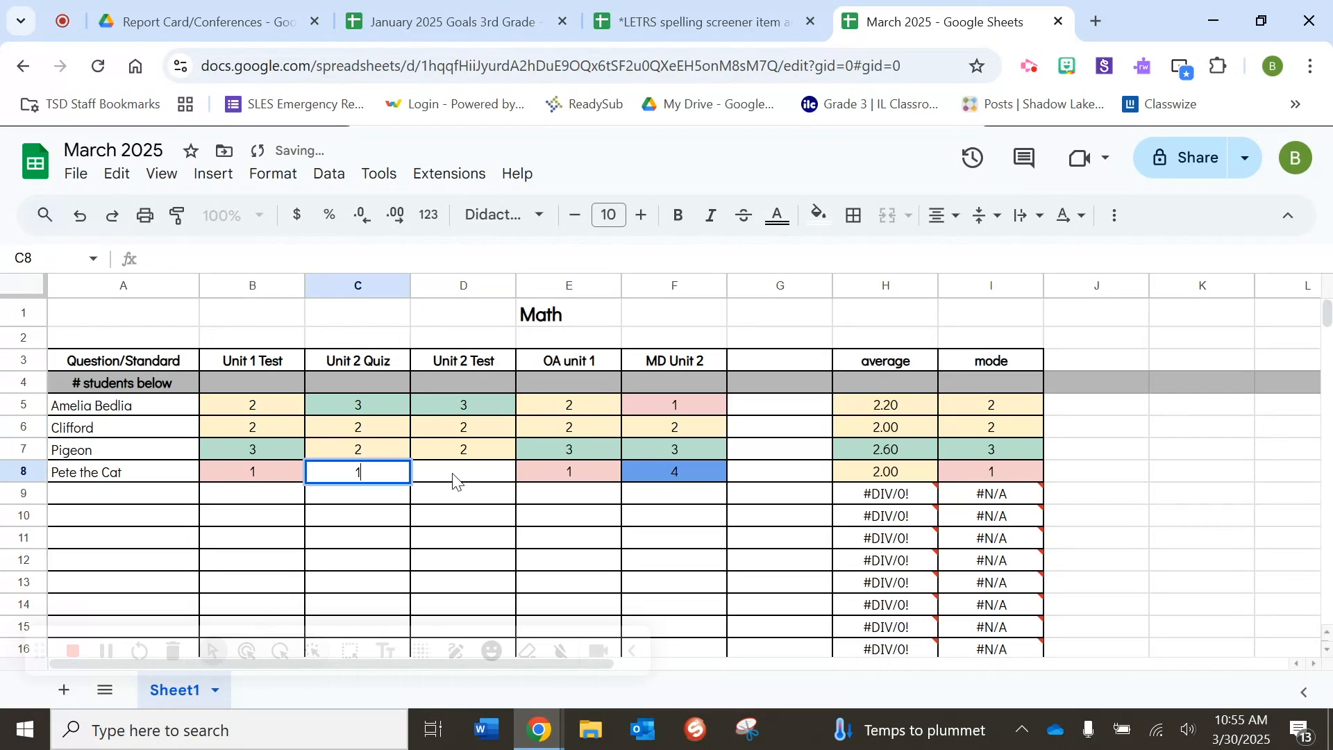
key("Tab")
type("1")
left_click(765, 470)
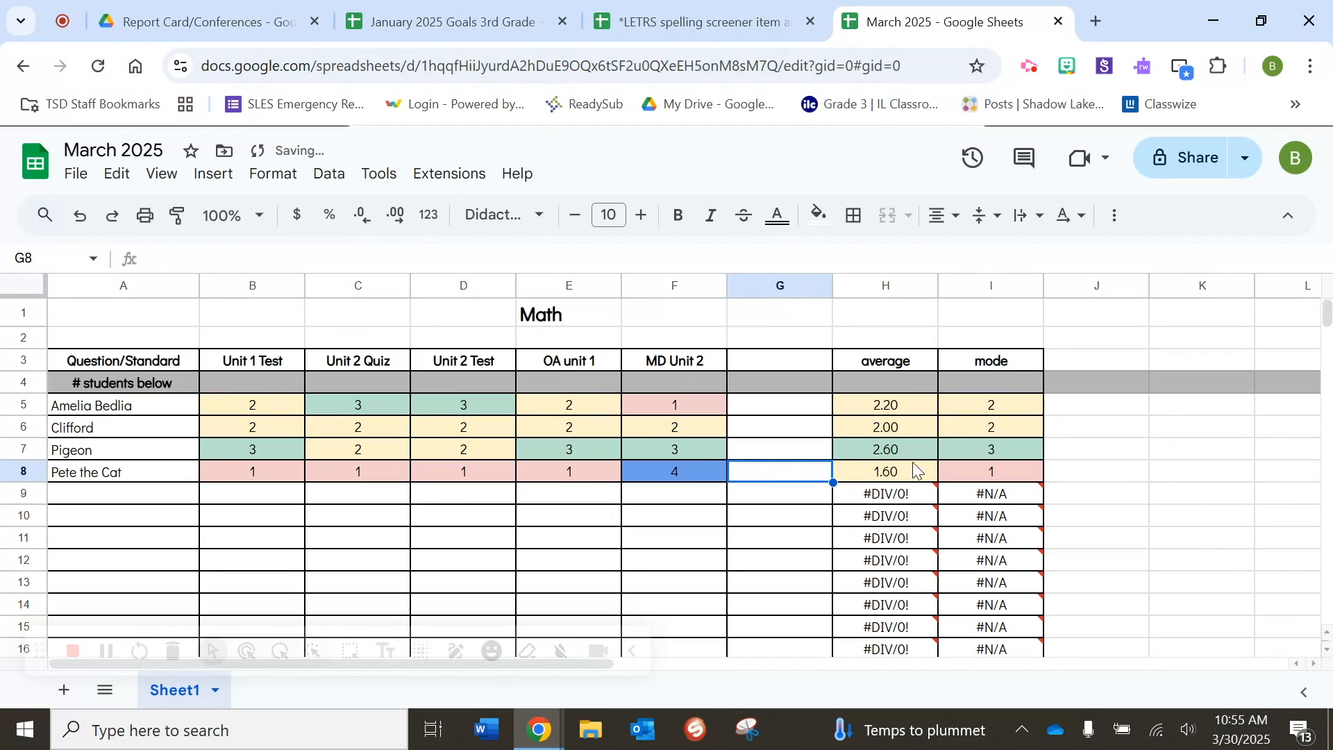
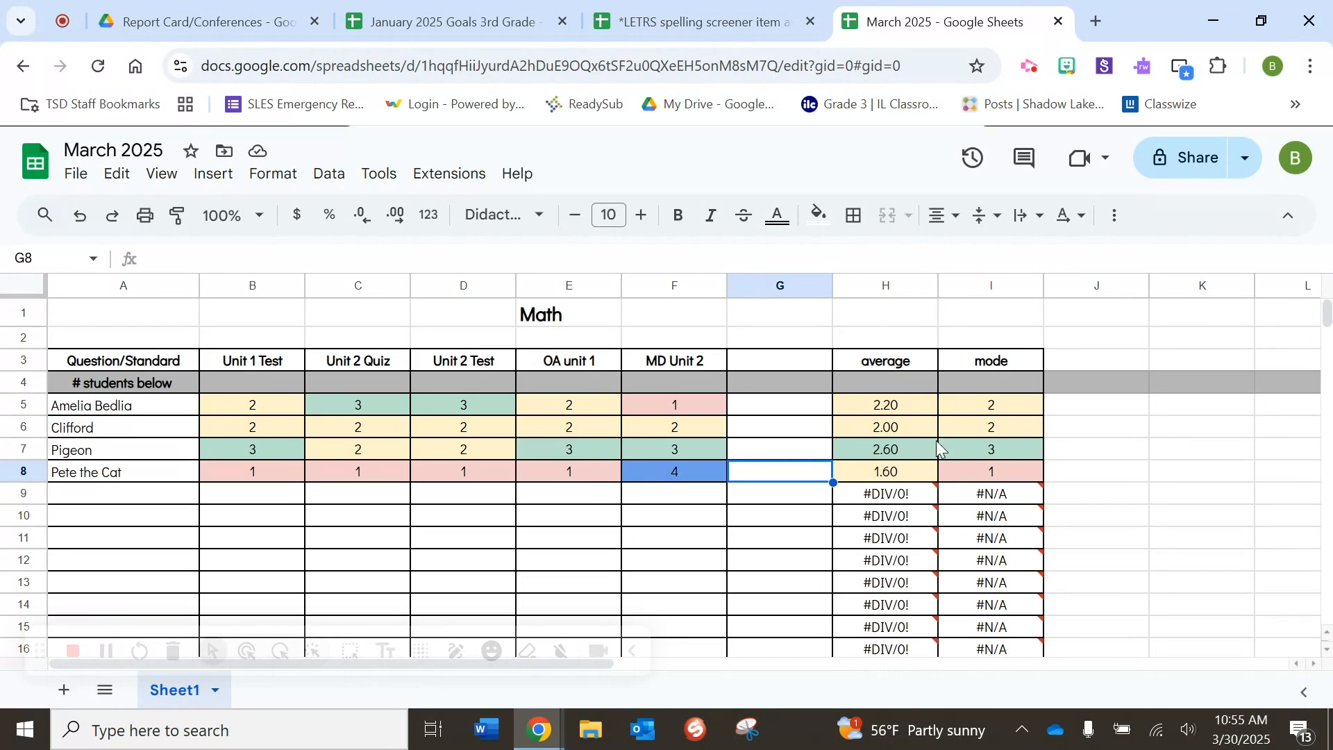
Step: Enter 3 as the Unit 1 Test count in the # students below row
left_click(686, 471)
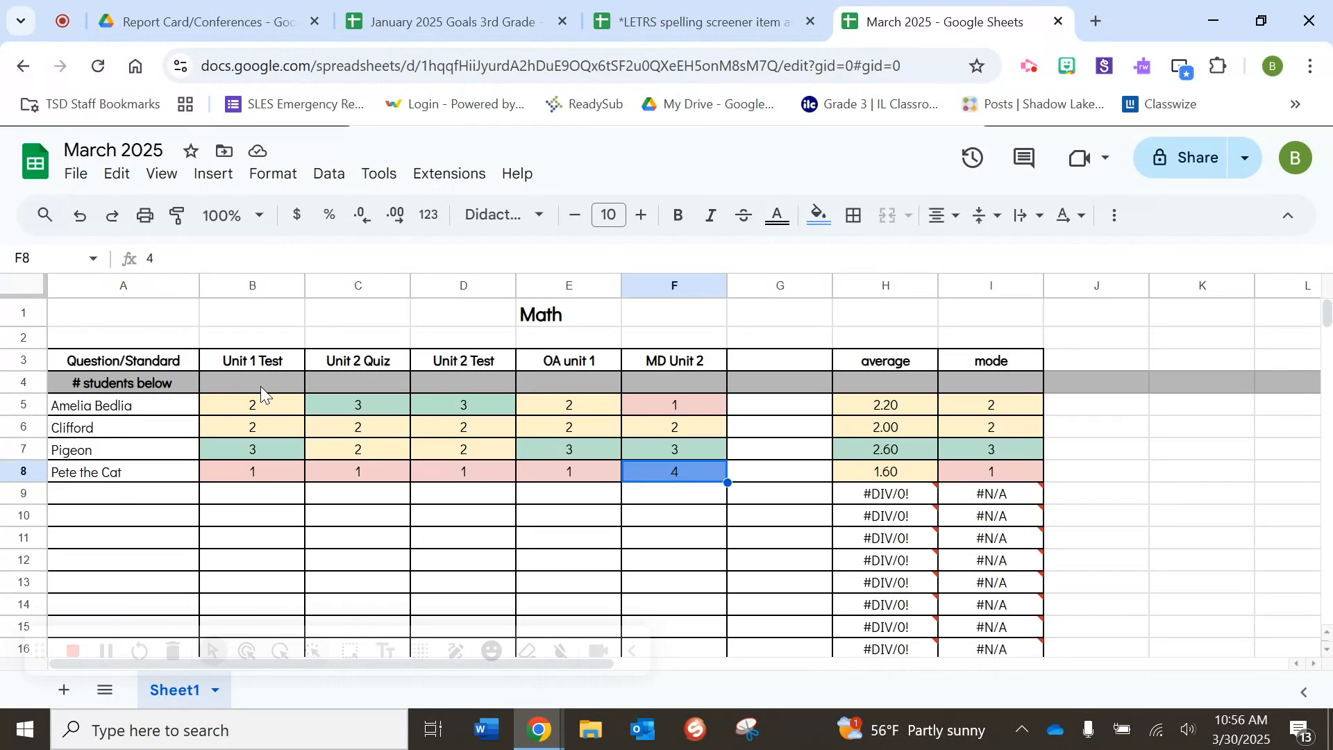
left_click(226, 388)
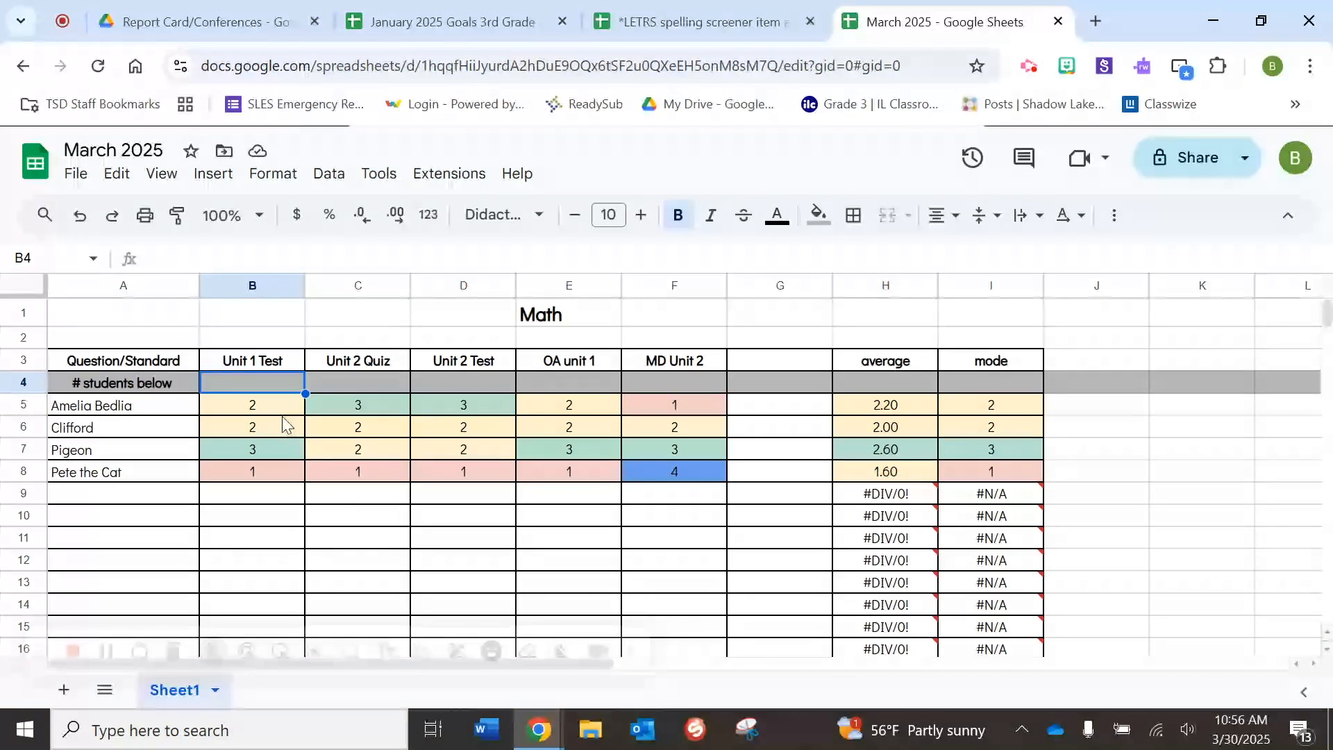
type("4")
left_click(354, 384)
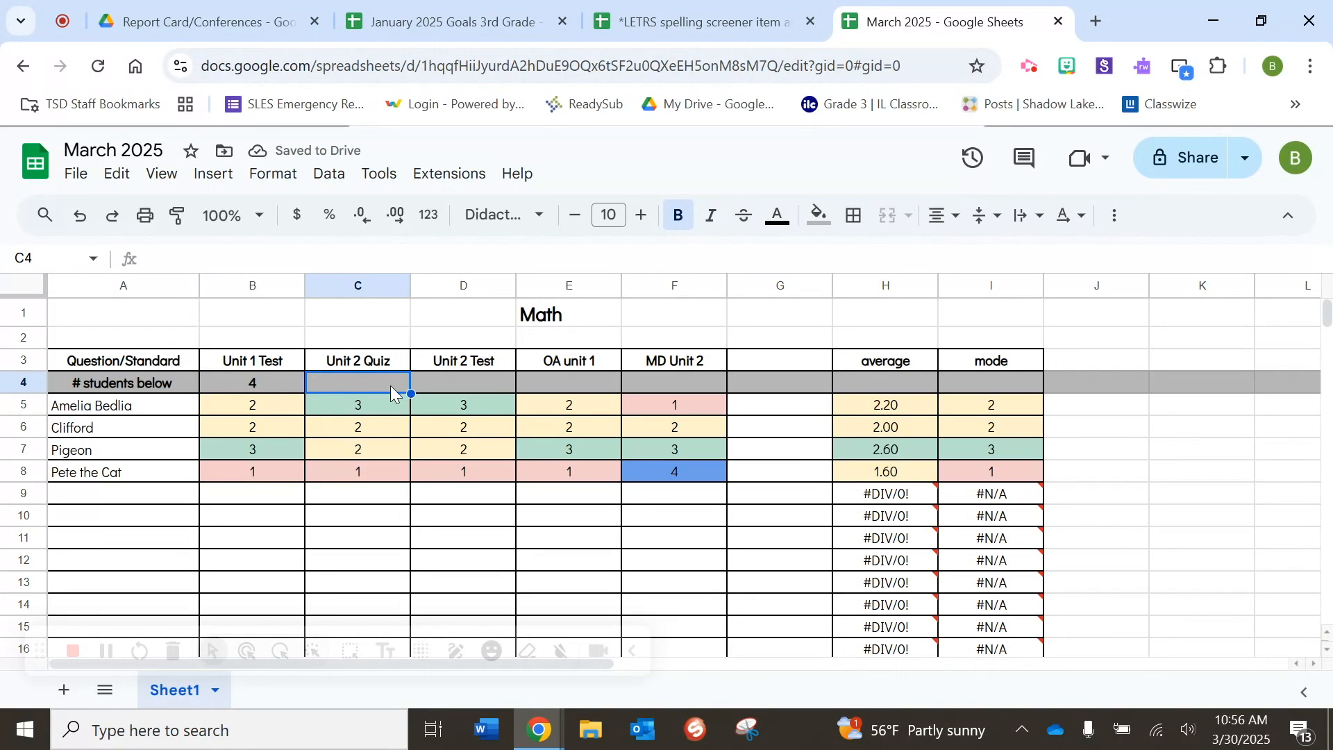
left_click(273, 386)
type("3")
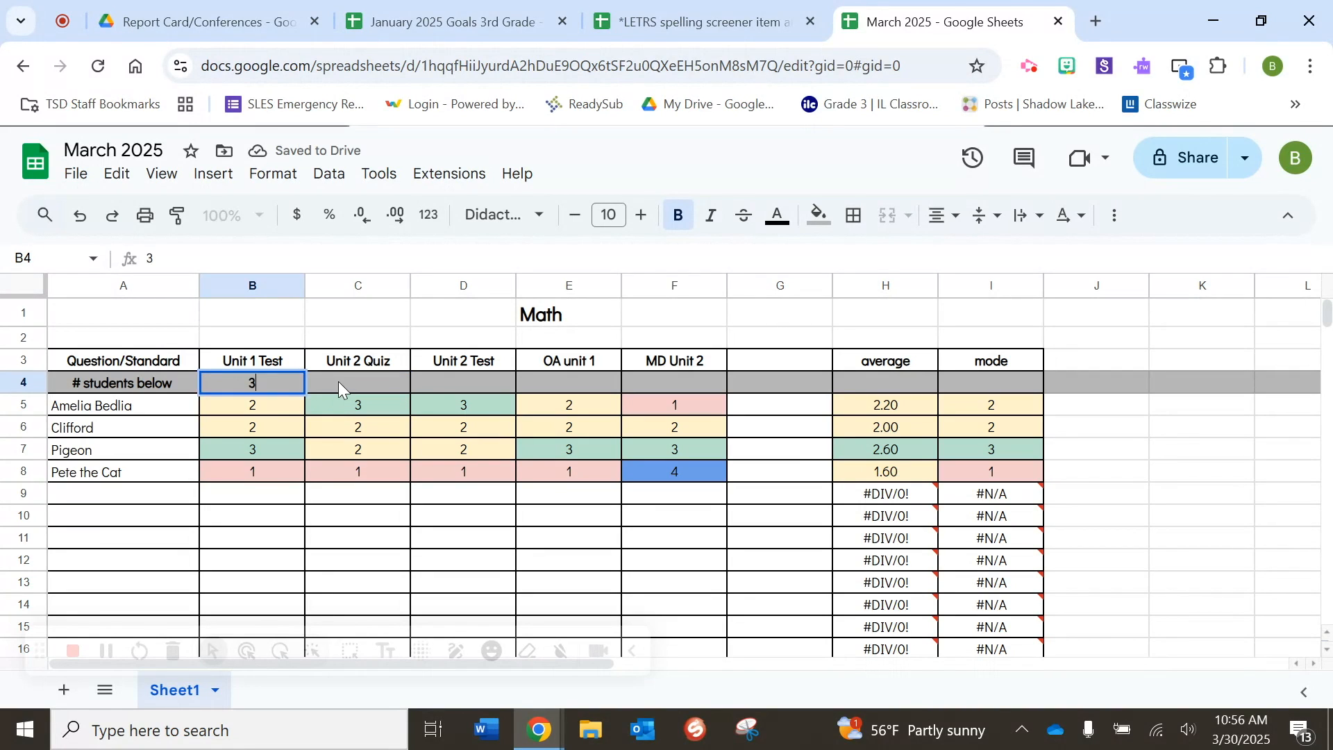
Step: Fill the # students below row with 3 for Unit 2 Quiz, Unit 2 Test and OA unit 1, and 2 for MD Unit 2
left_click(339, 382)
type("3")
left_click(452, 370)
left_click(461, 382)
type("3")
left_click(557, 385)
type("3")
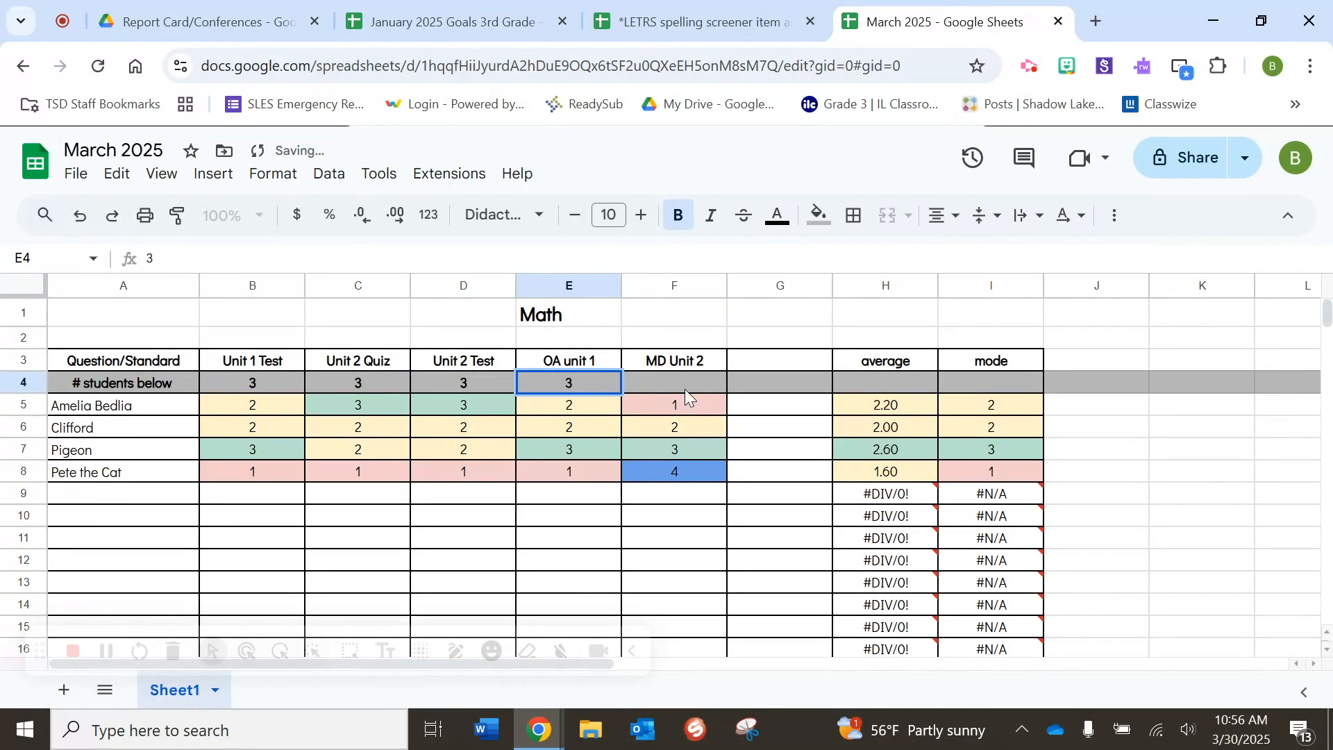
left_click(685, 383)
type("2")
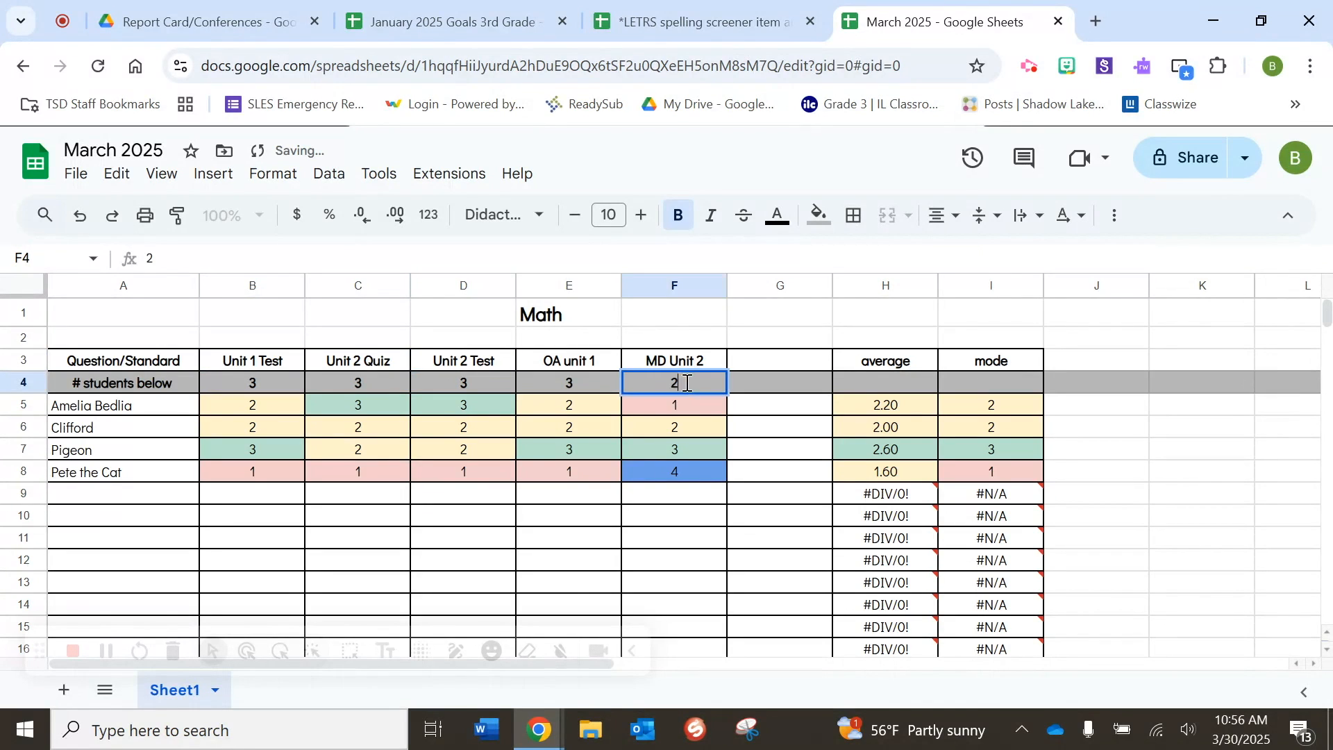
left_click(760, 404)
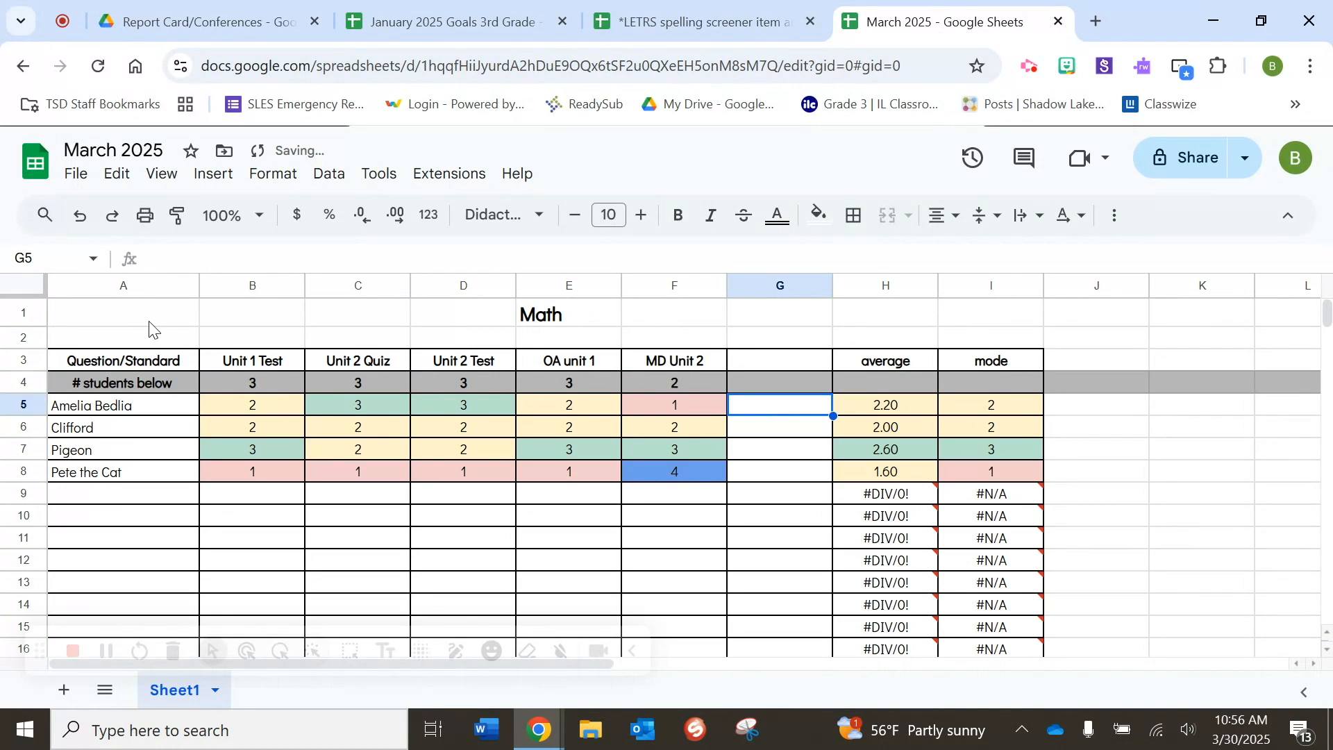
Step: Select the range A1:I8 and set up a printout that covers only the selected cells
left_click_drag(149, 323, 214, 336)
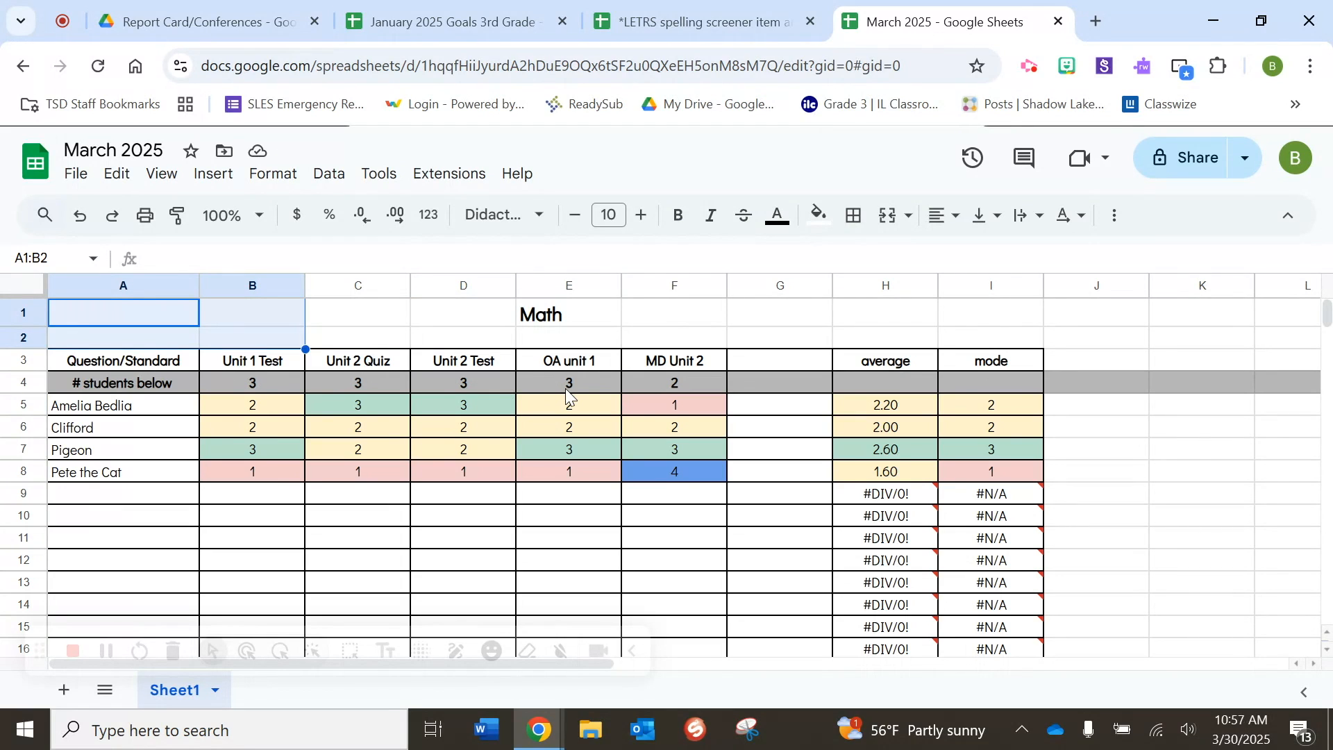
left_click_drag(178, 315, 1001, 474)
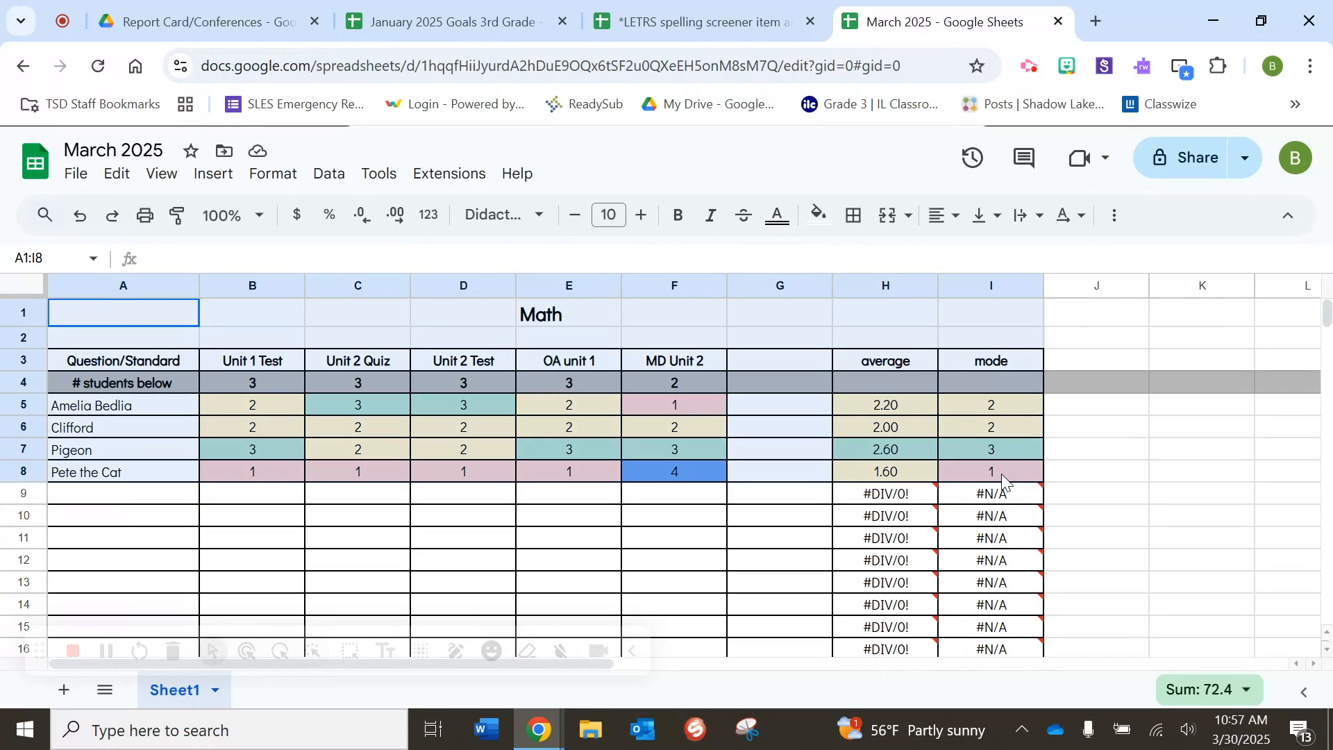
left_click_drag(1001, 473, 1001, 473)
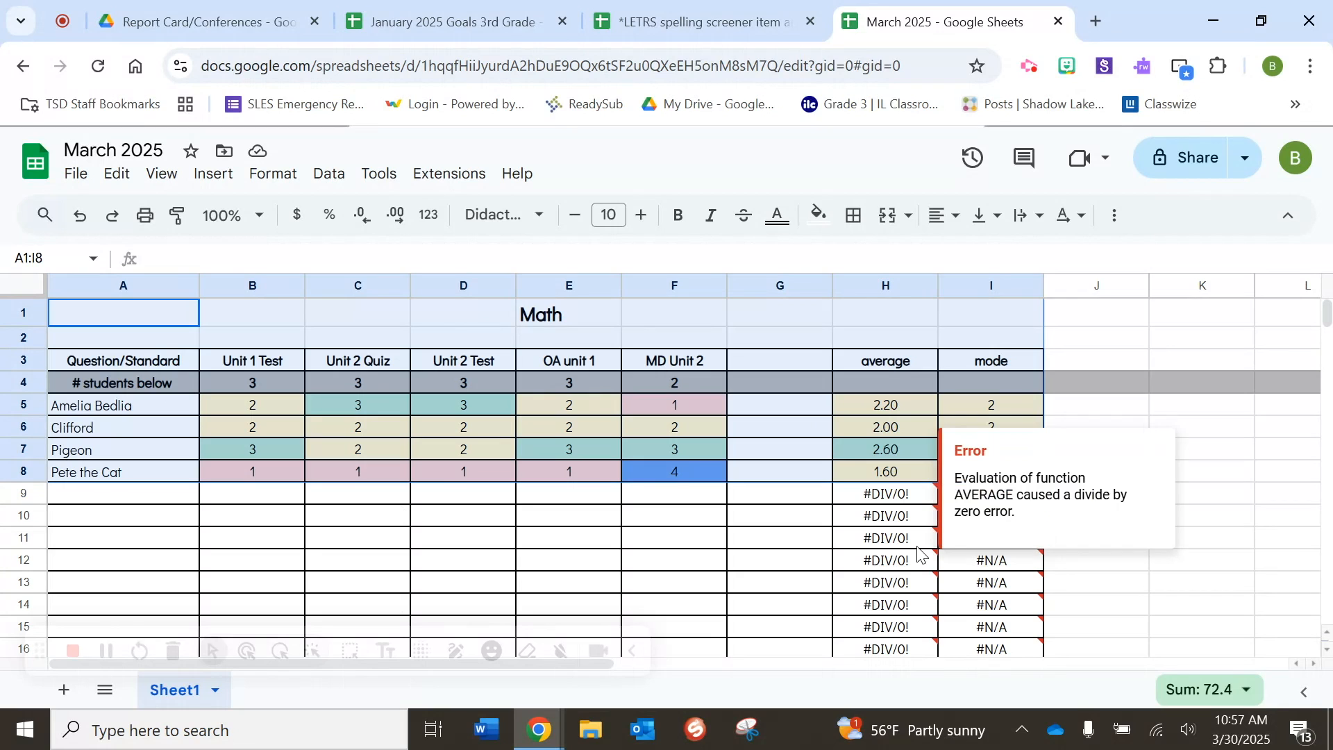
left_click(82, 180)
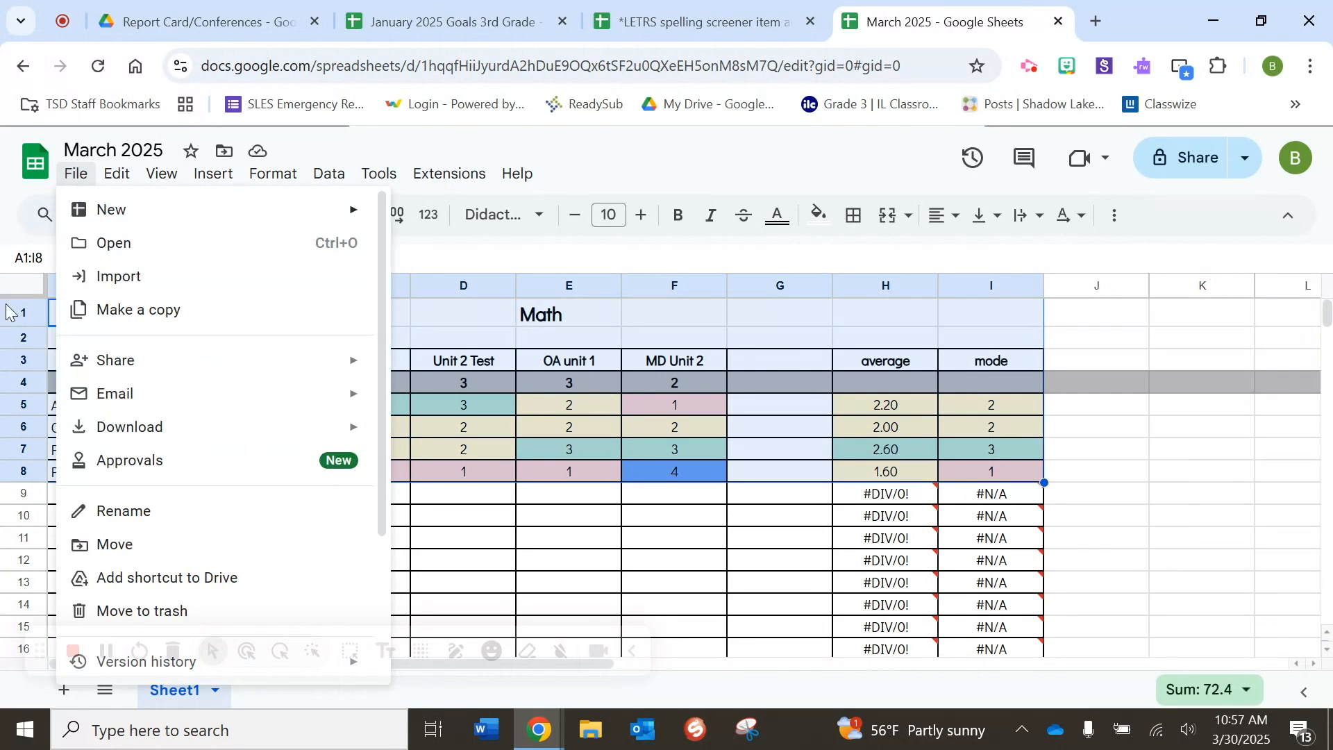
scroll(131, 455, "down", 3)
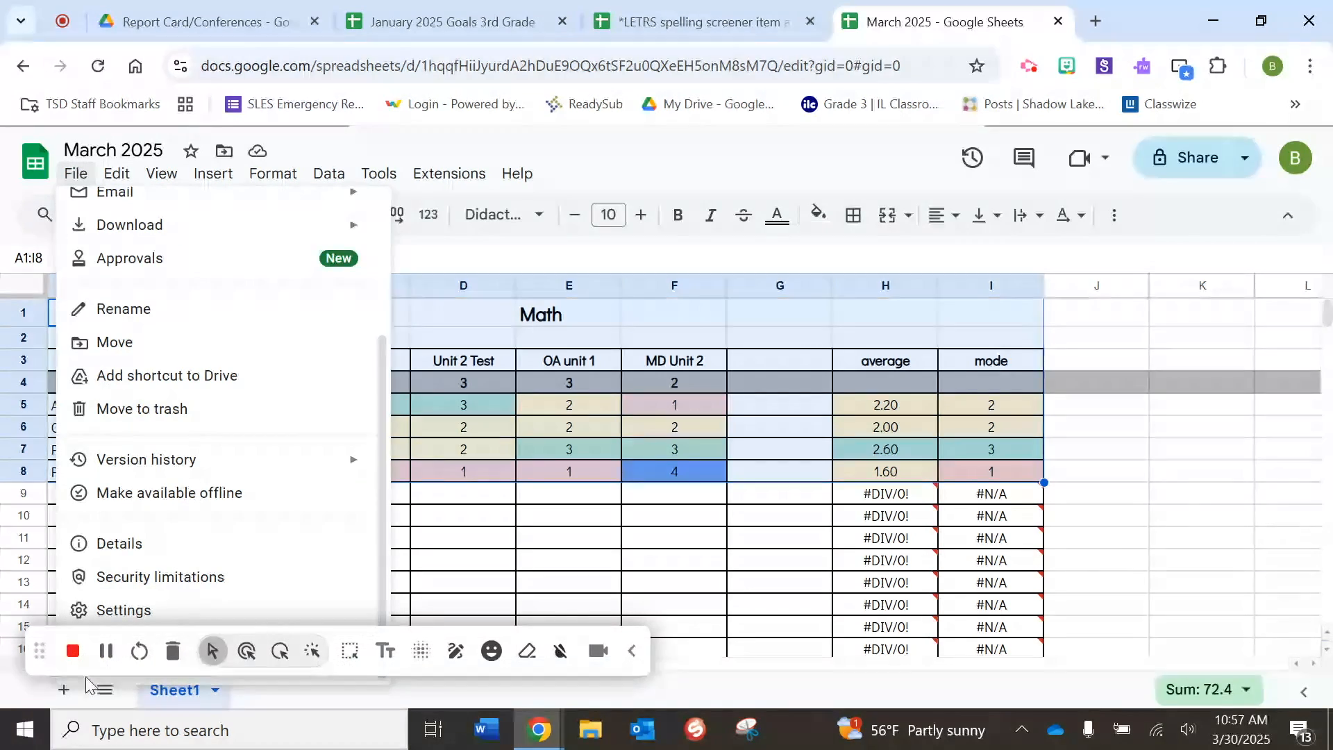
left_click_drag(40, 650, 722, 630)
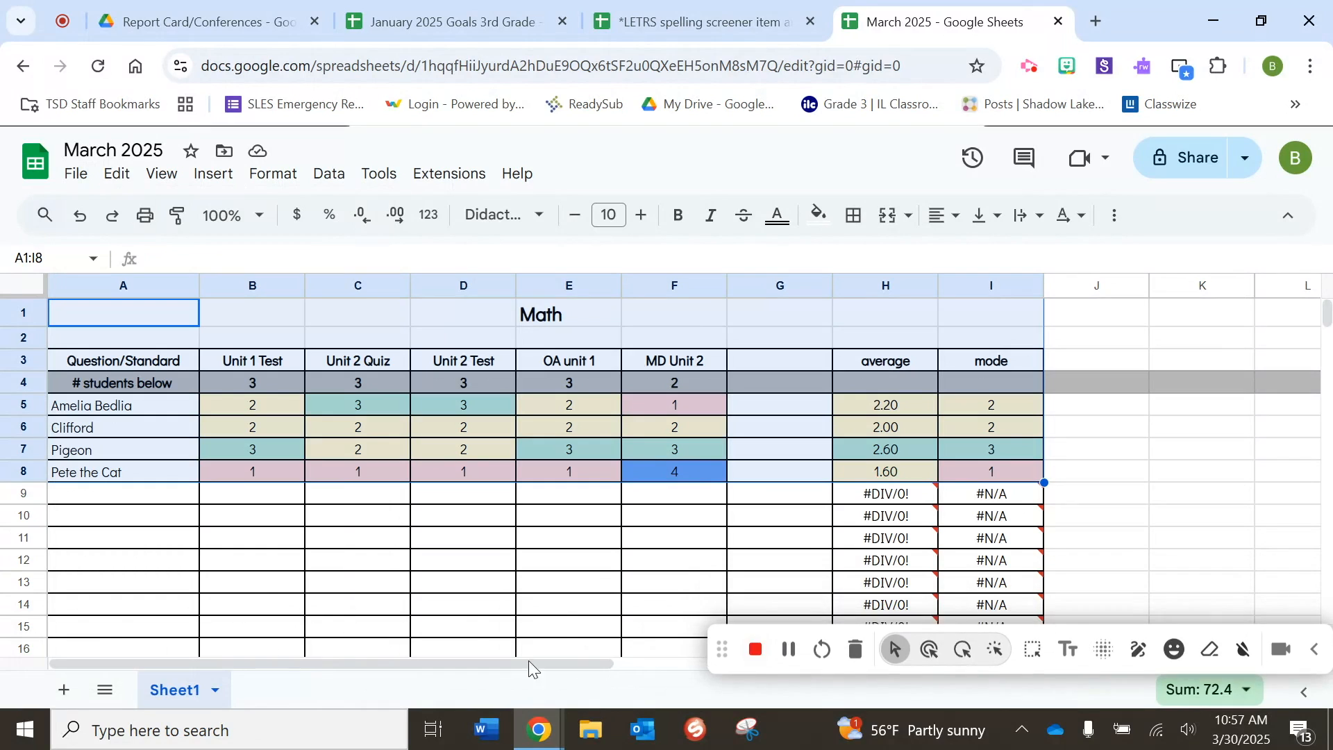
left_click(73, 174)
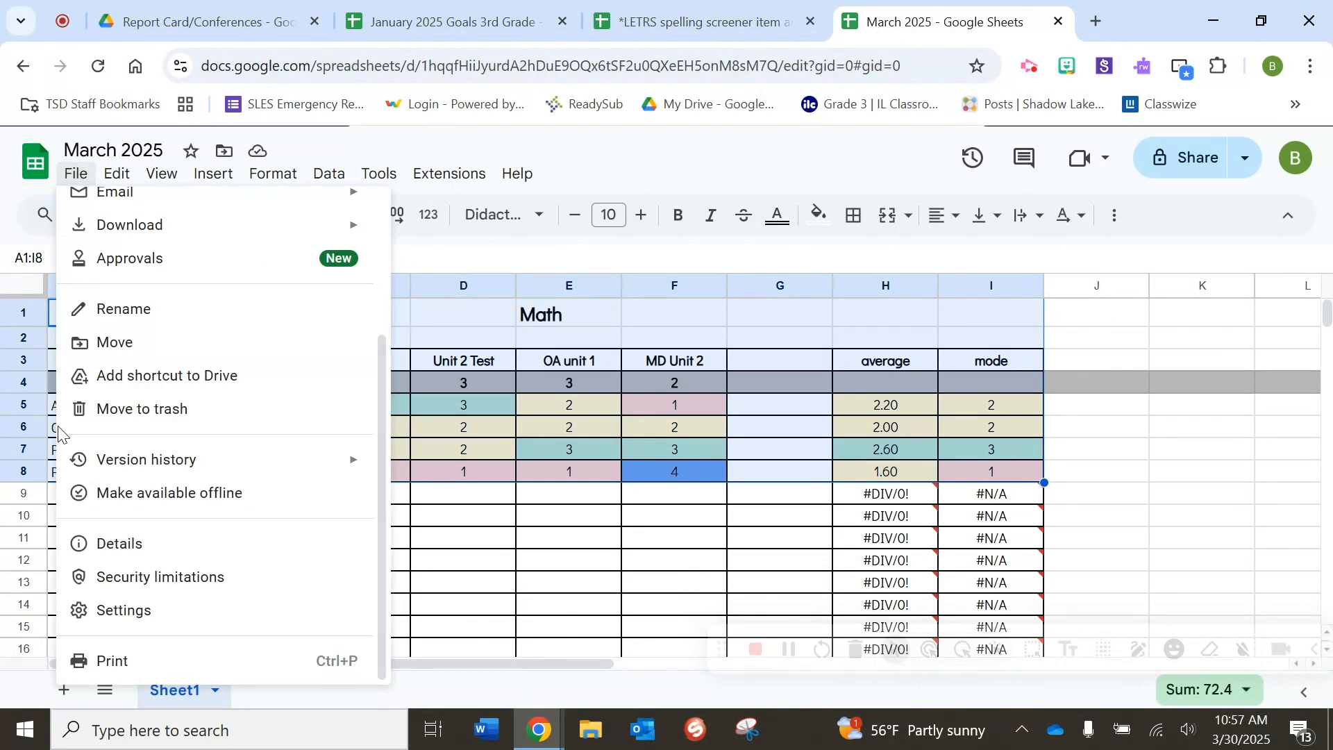
left_click(115, 661)
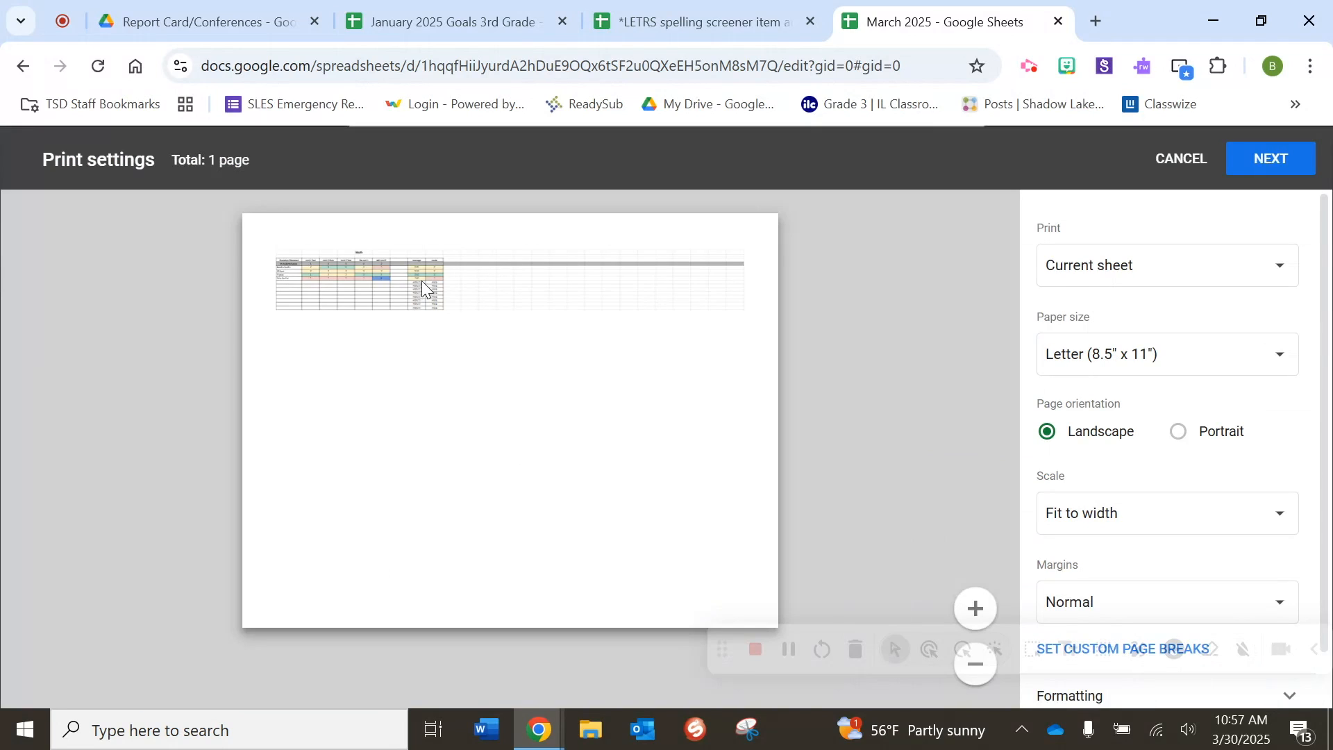
left_click(1137, 273)
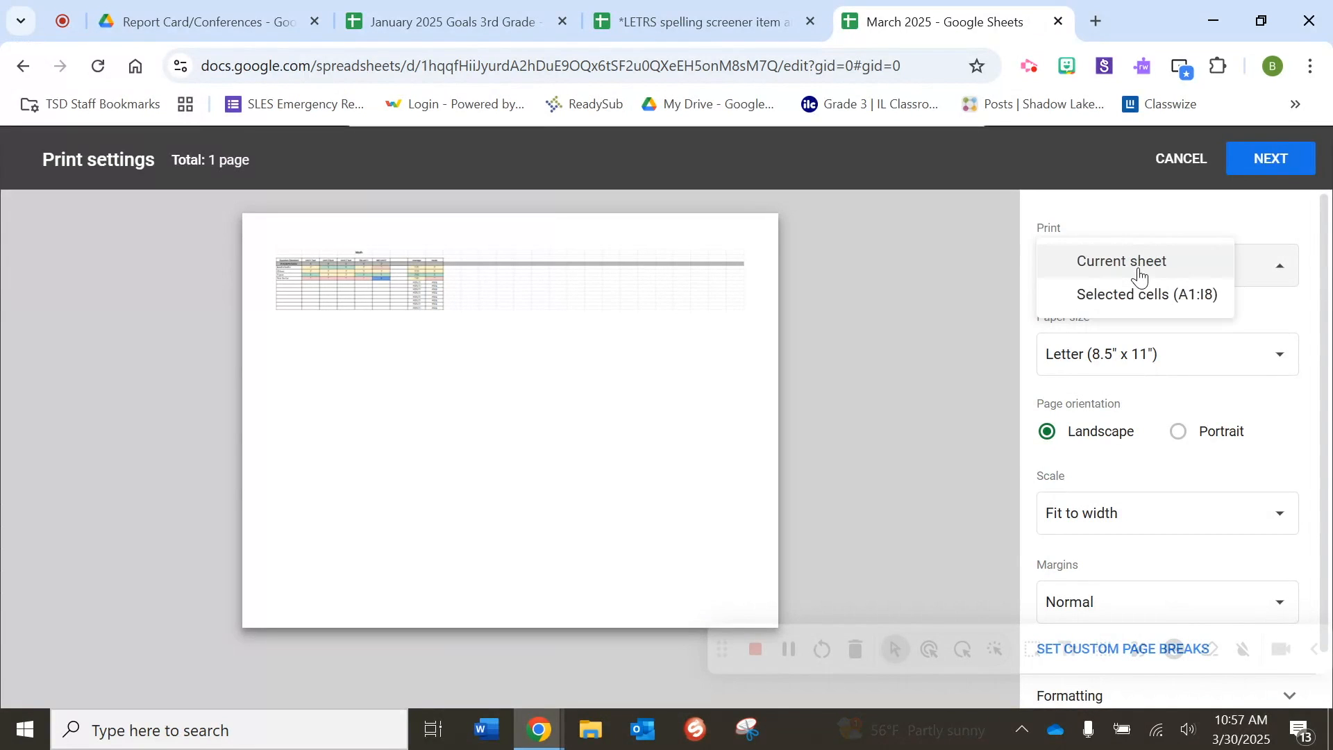
left_click(1132, 296)
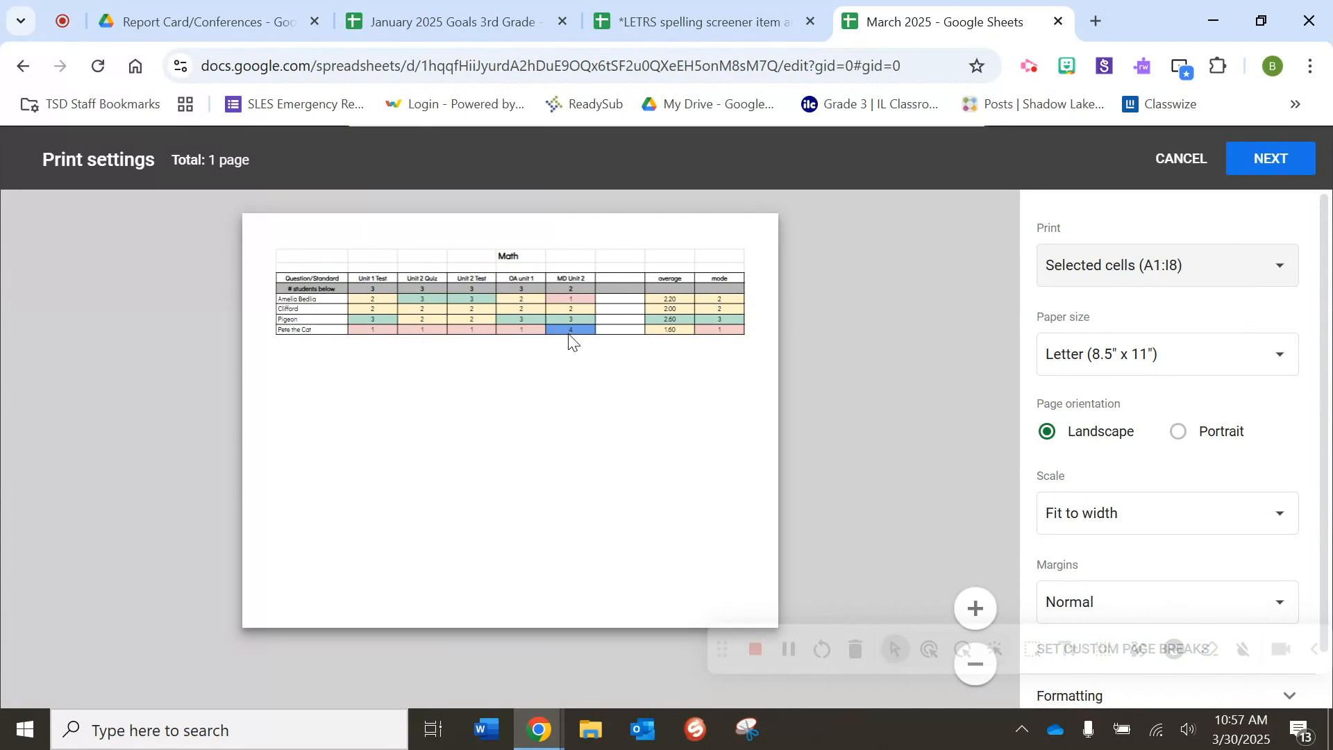
Step: Try portrait orientation, return to landscape, preview the final printout at Fit to width, and close it without printing
left_click(1180, 433)
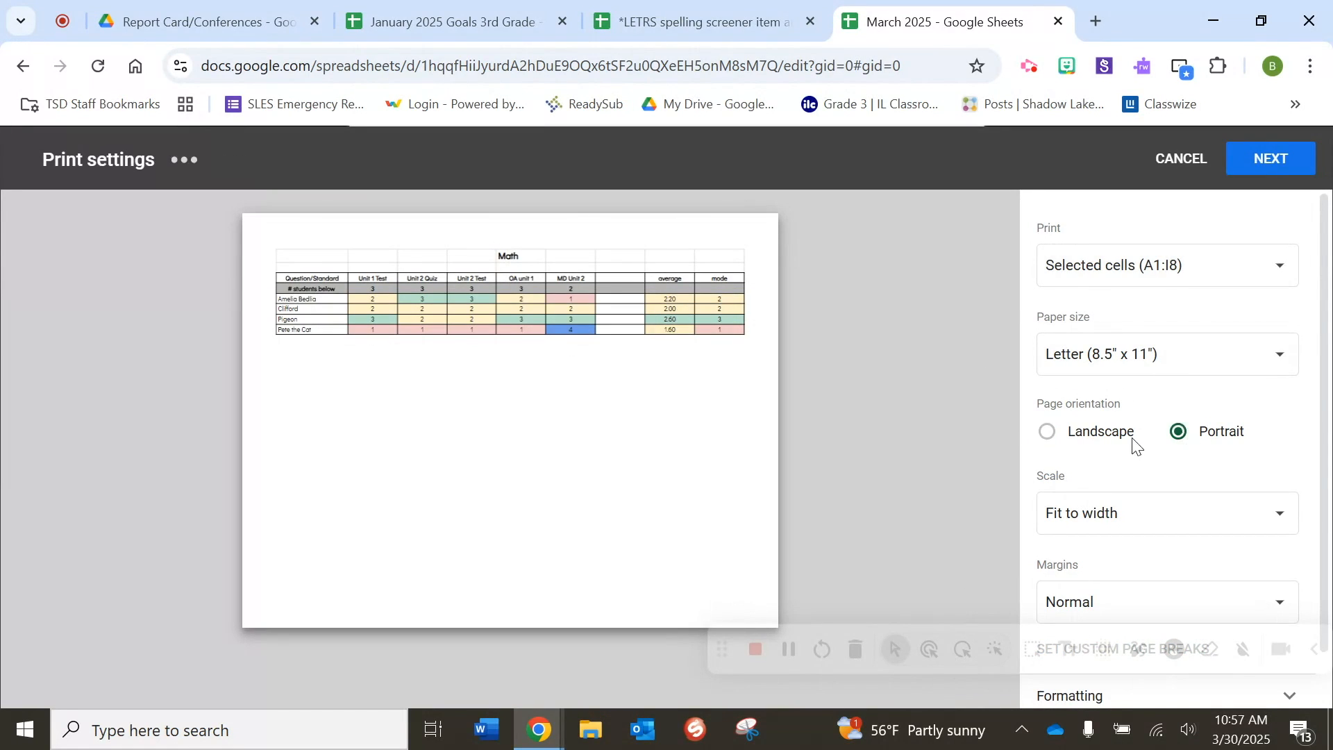
left_click(1047, 433)
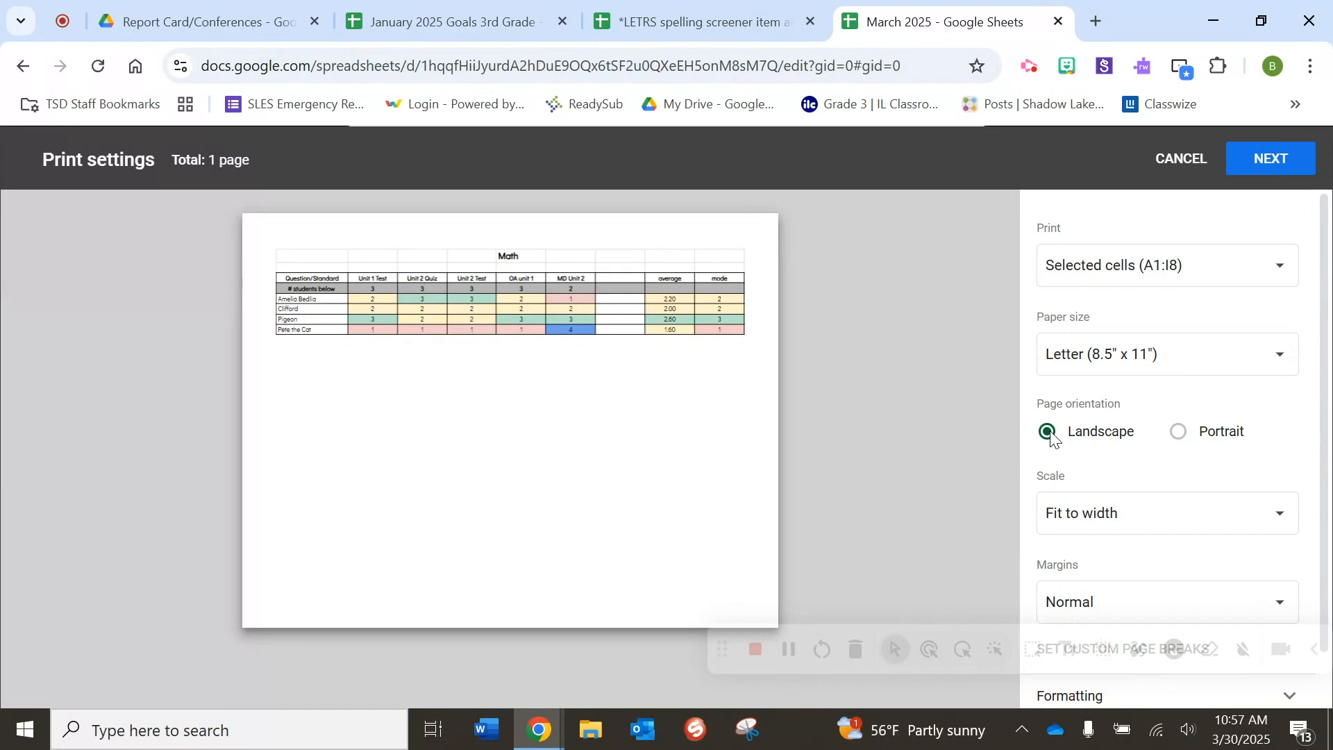
left_click(1135, 521)
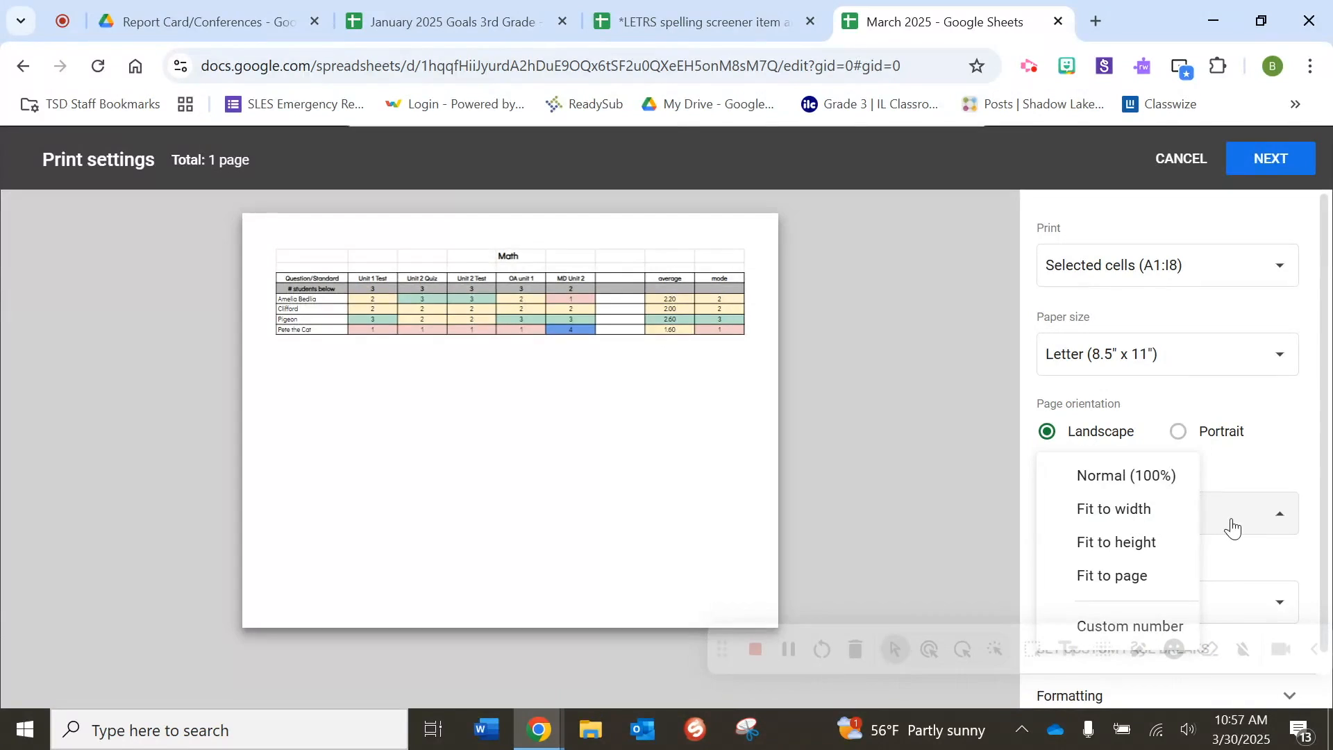
left_click(1280, 524)
scroll(1279, 524, "down", 2)
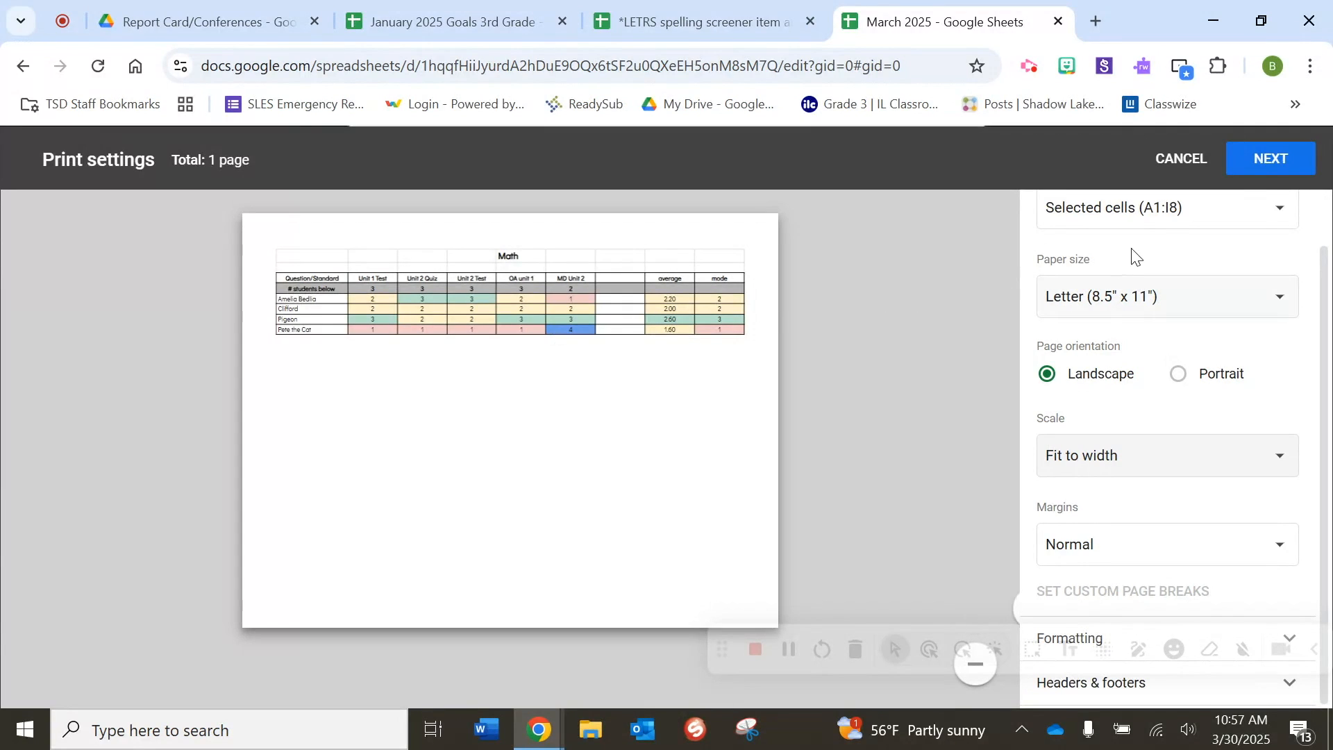
left_click(1259, 171)
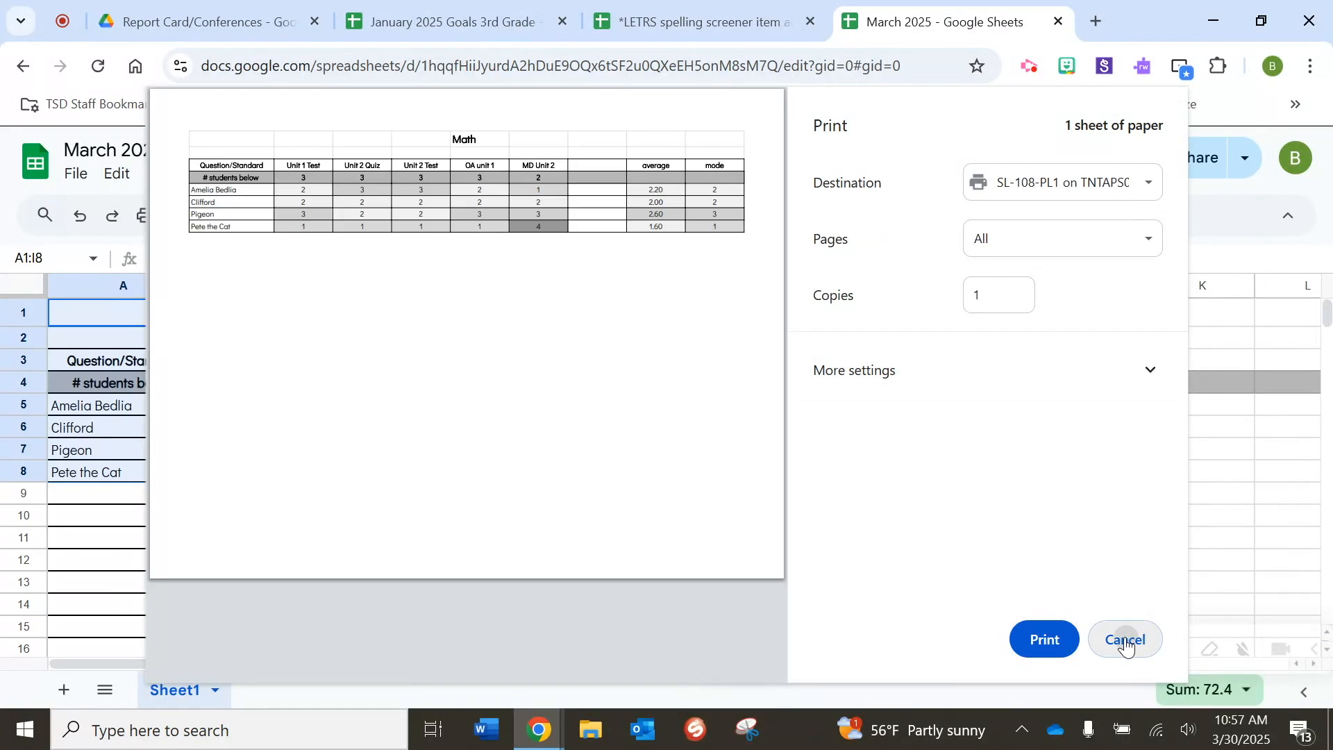
left_click(1124, 638)
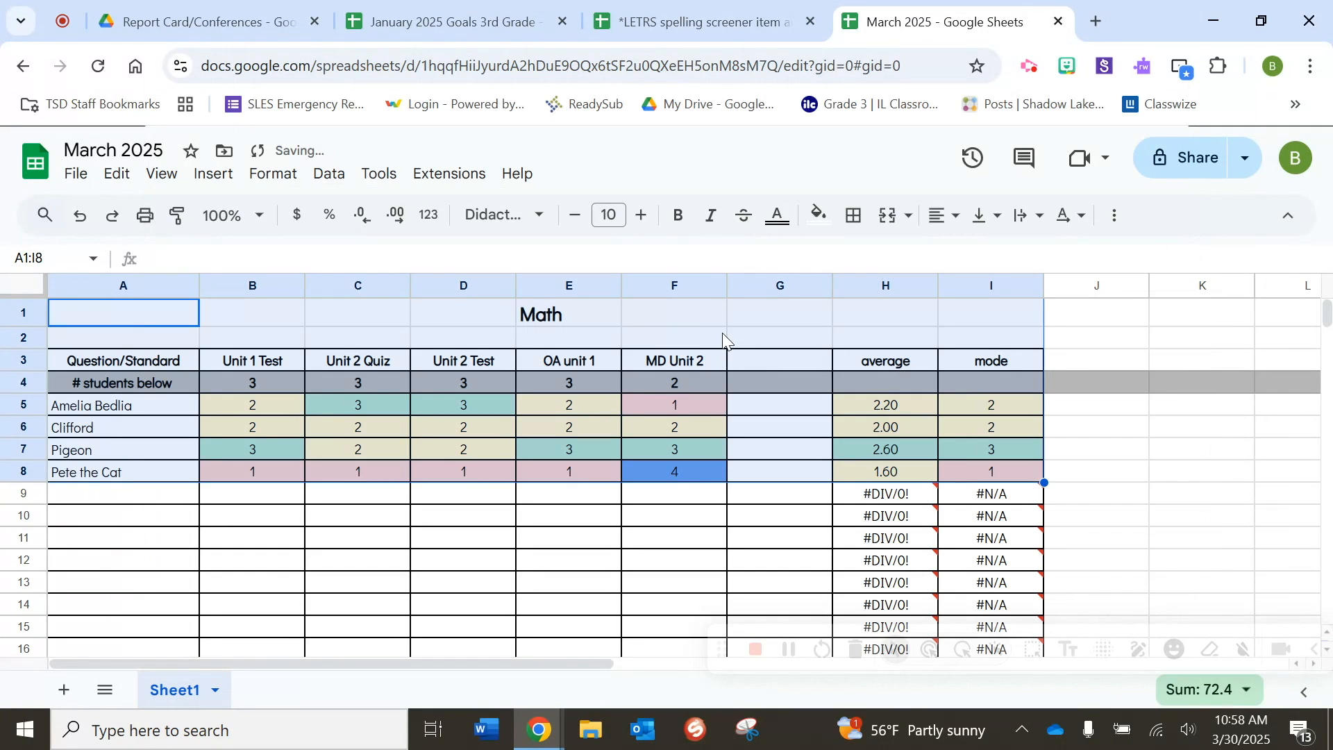
left_click(723, 339)
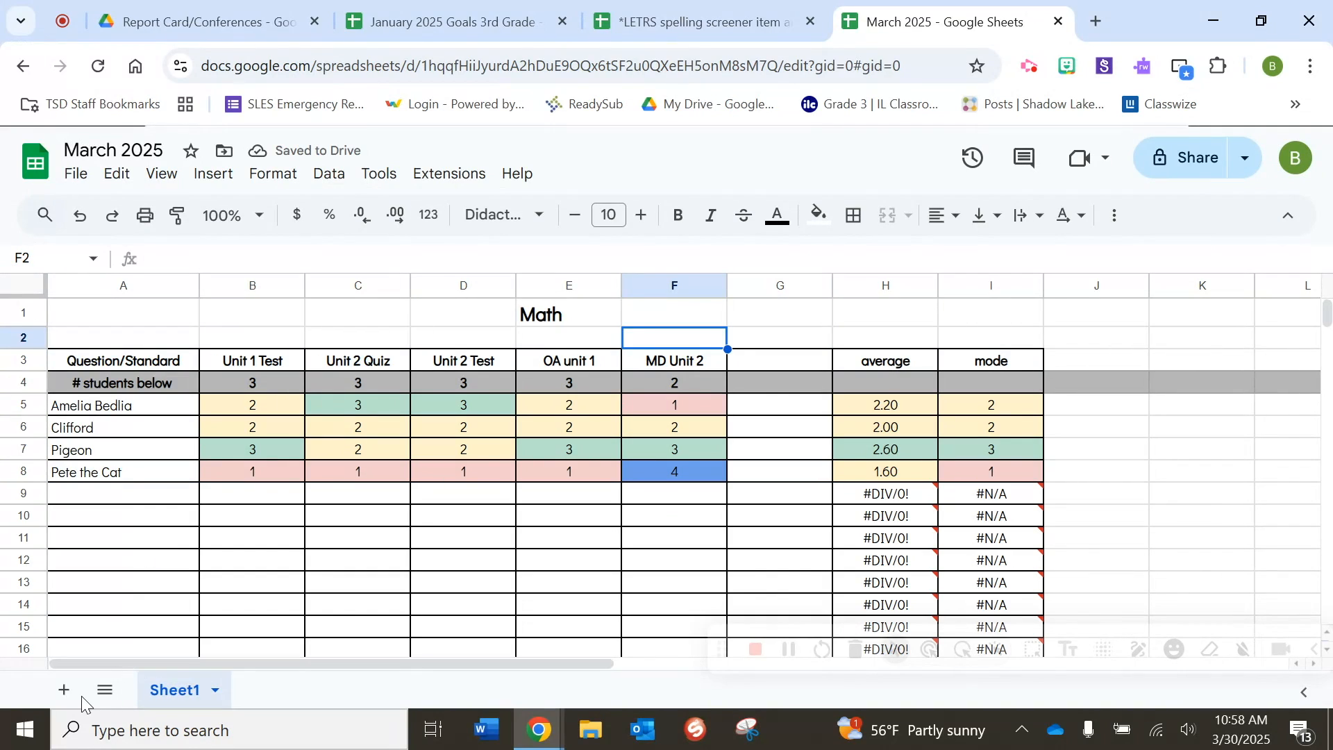
Step: Rename Sheet1 as "math"
right_click(194, 704)
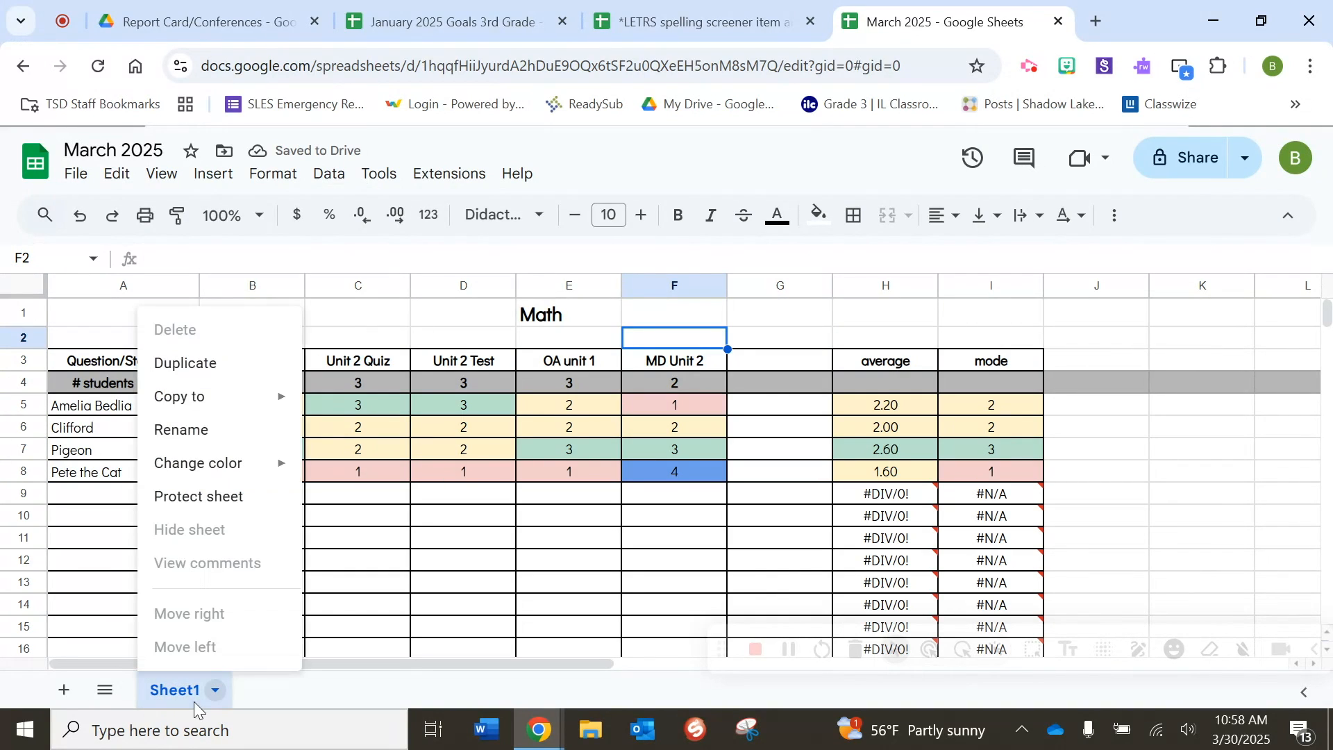
left_click(195, 433)
type("mATH")
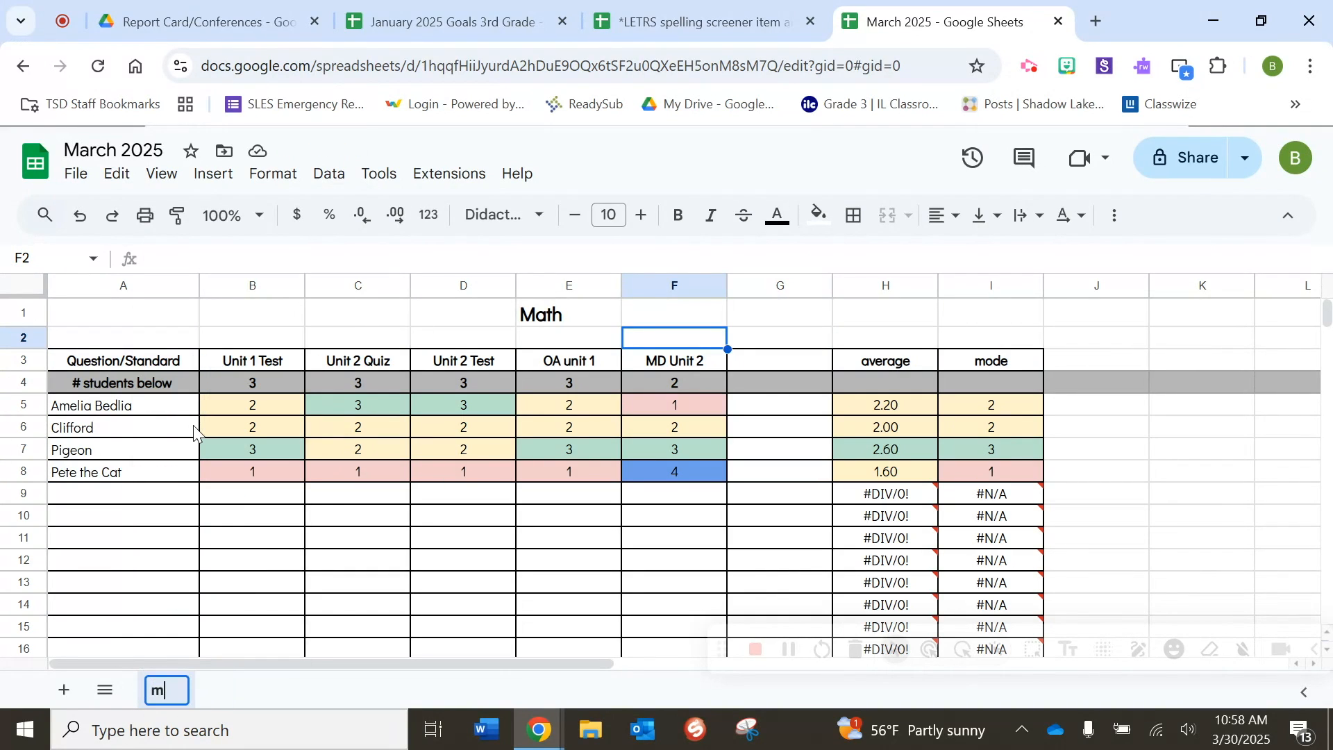
key("BackSpace")
key("BackSpace")
key("BackSpace")
key("BackSpace")
type("math")
key("Return")
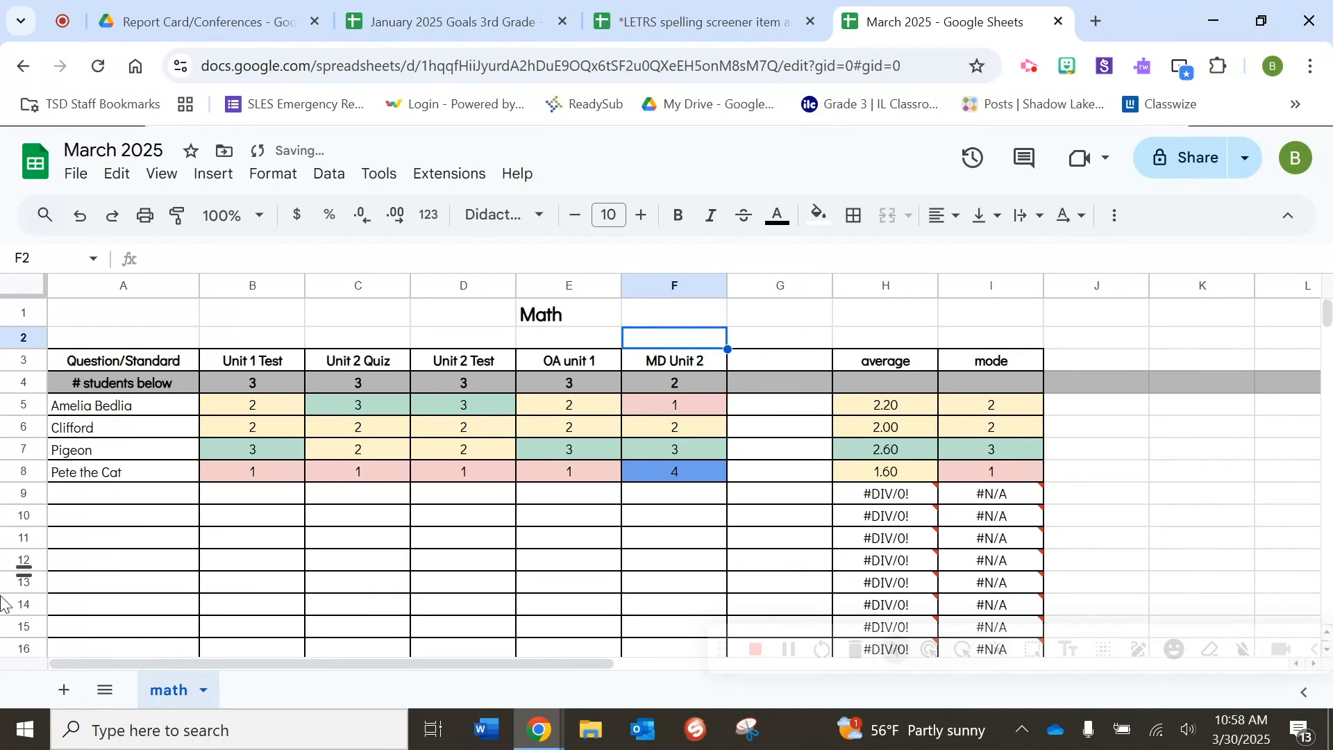
Step: Add three new blank sheets to the spreadsheet
left_click(63, 703)
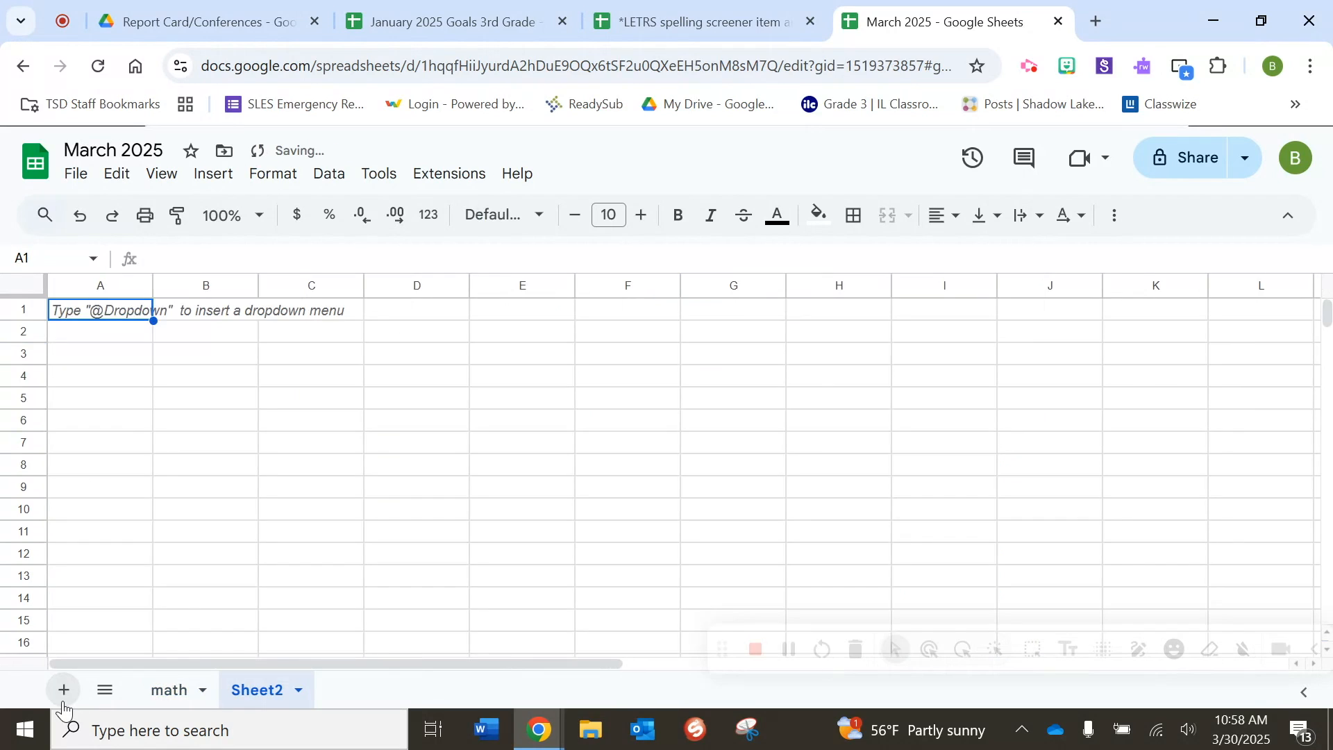
left_click(65, 690)
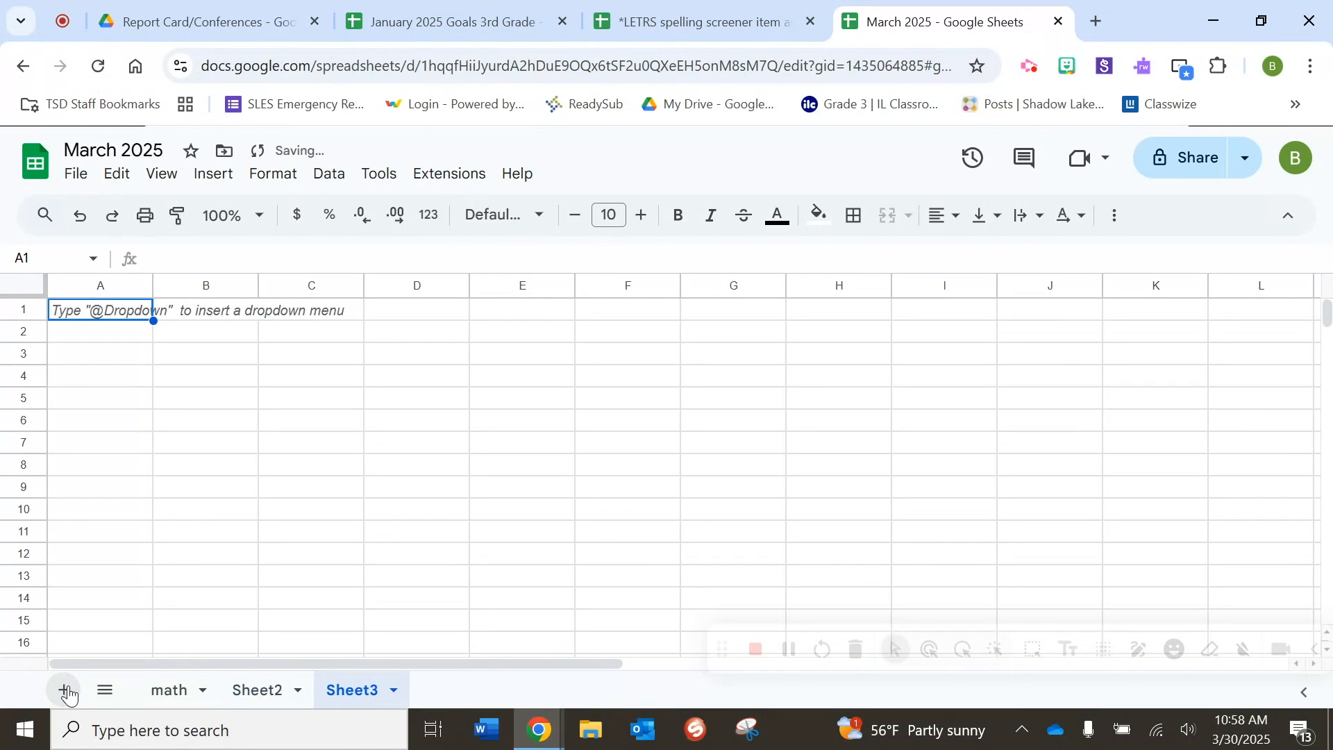
left_click(67, 692)
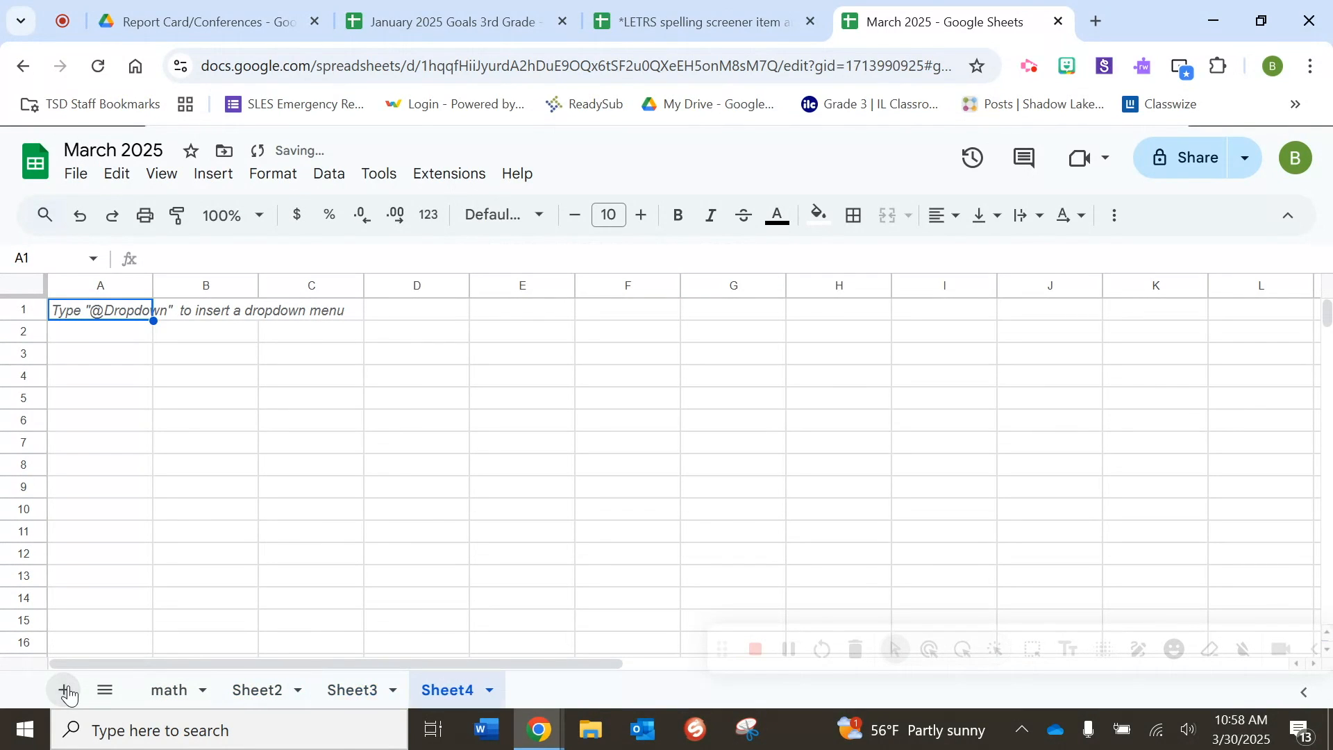
Step: Return to the math sheet and select its title and score table over the range A1:I14
left_click(158, 689)
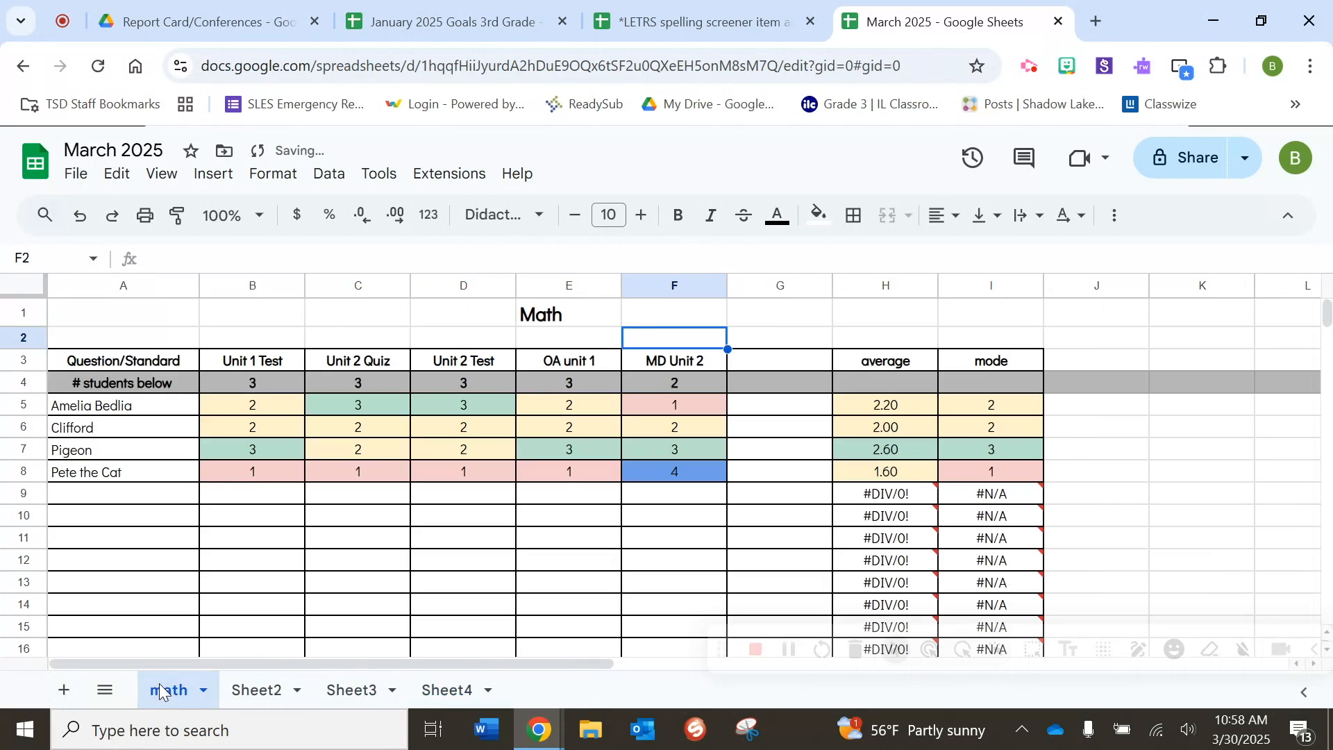
left_click_drag(128, 325, 977, 488)
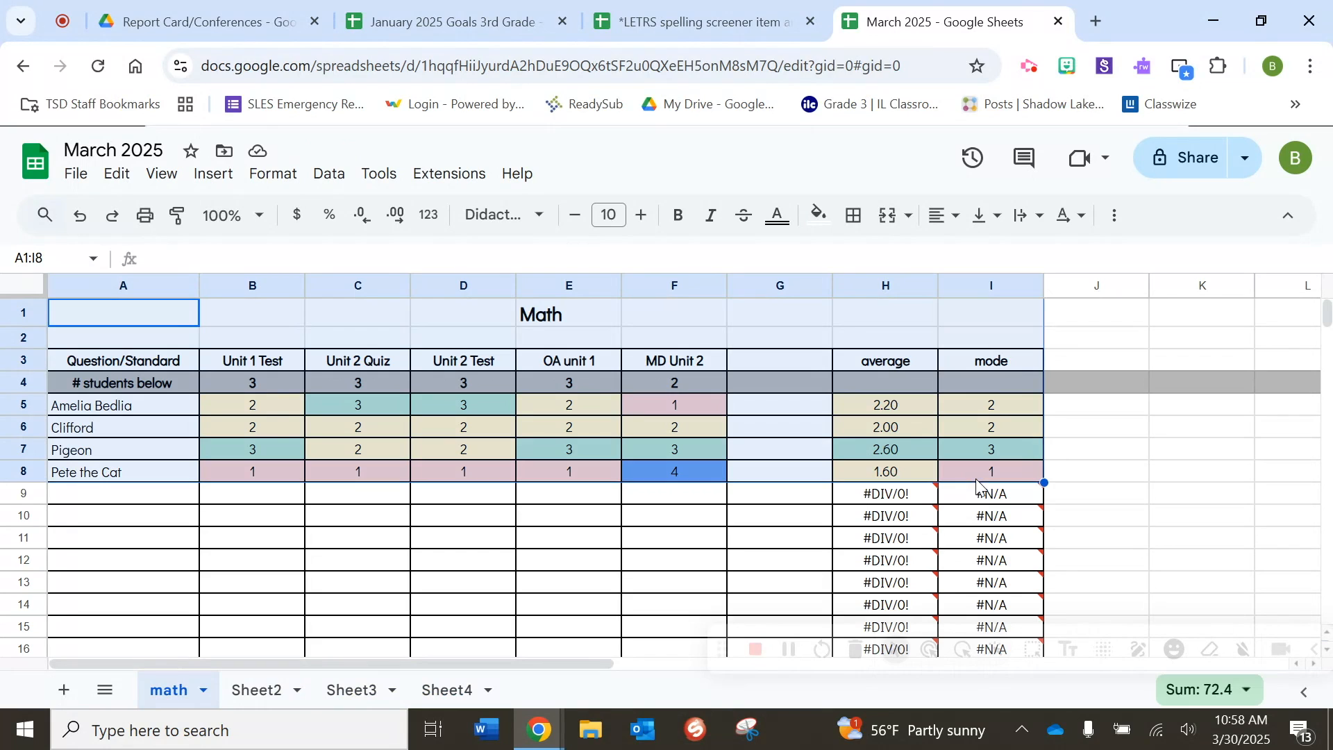
left_click_drag(170, 313, 1069, 615)
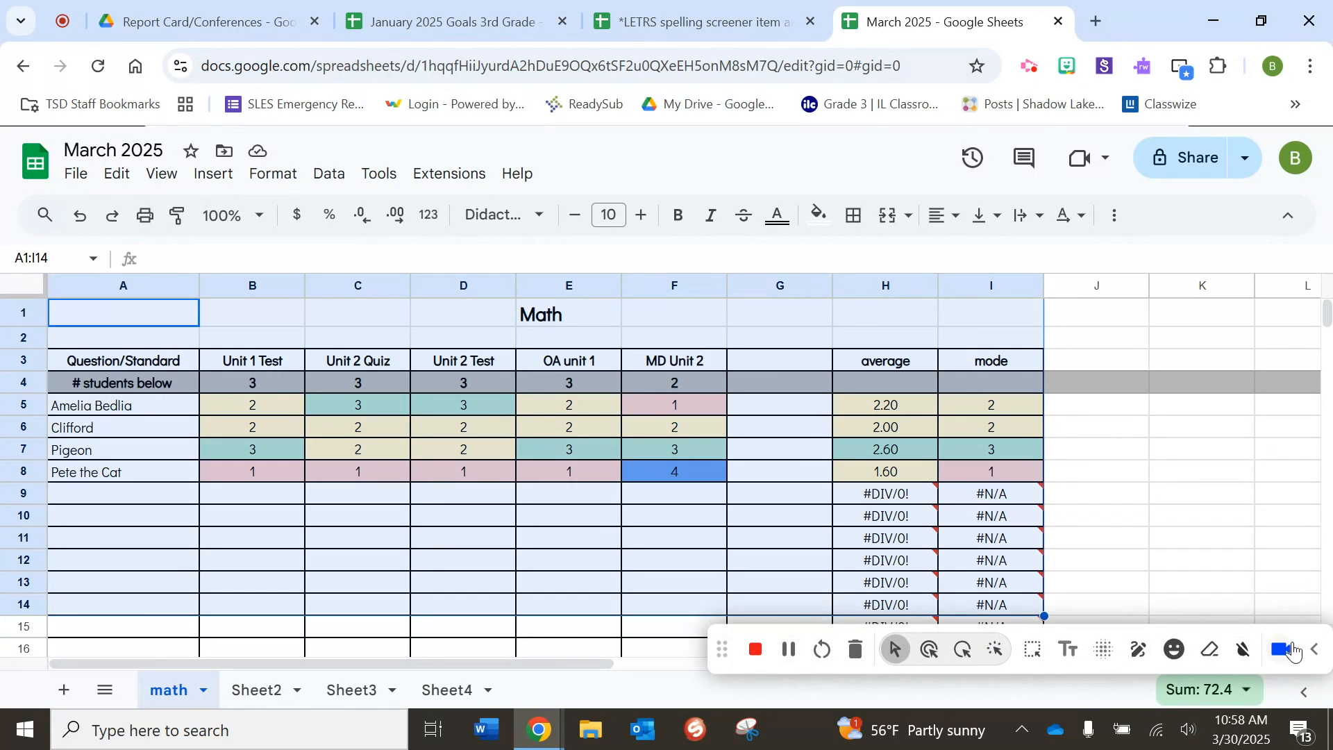
left_click(1315, 649)
left_click_drag(722, 649, 1085, 633)
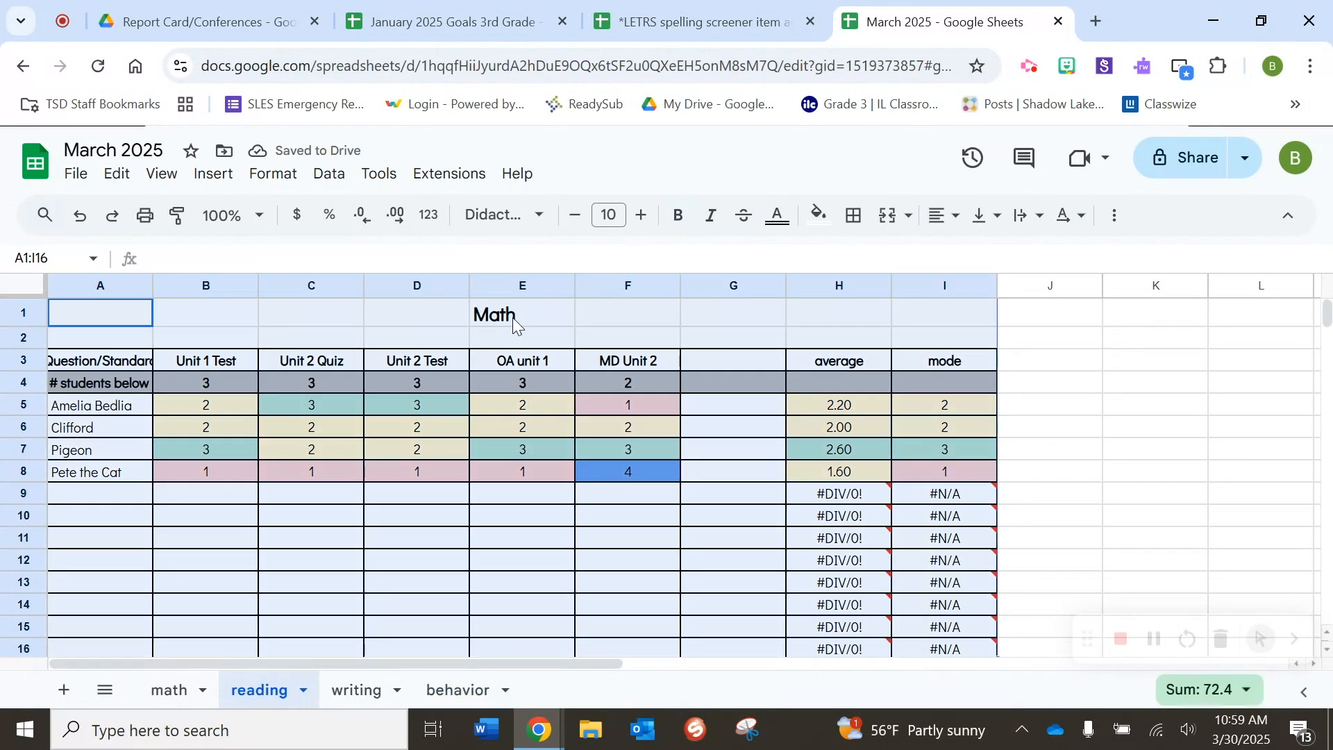
Step: Change the title in cell E1 of the reading sheet to "Reading"
left_click(514, 320)
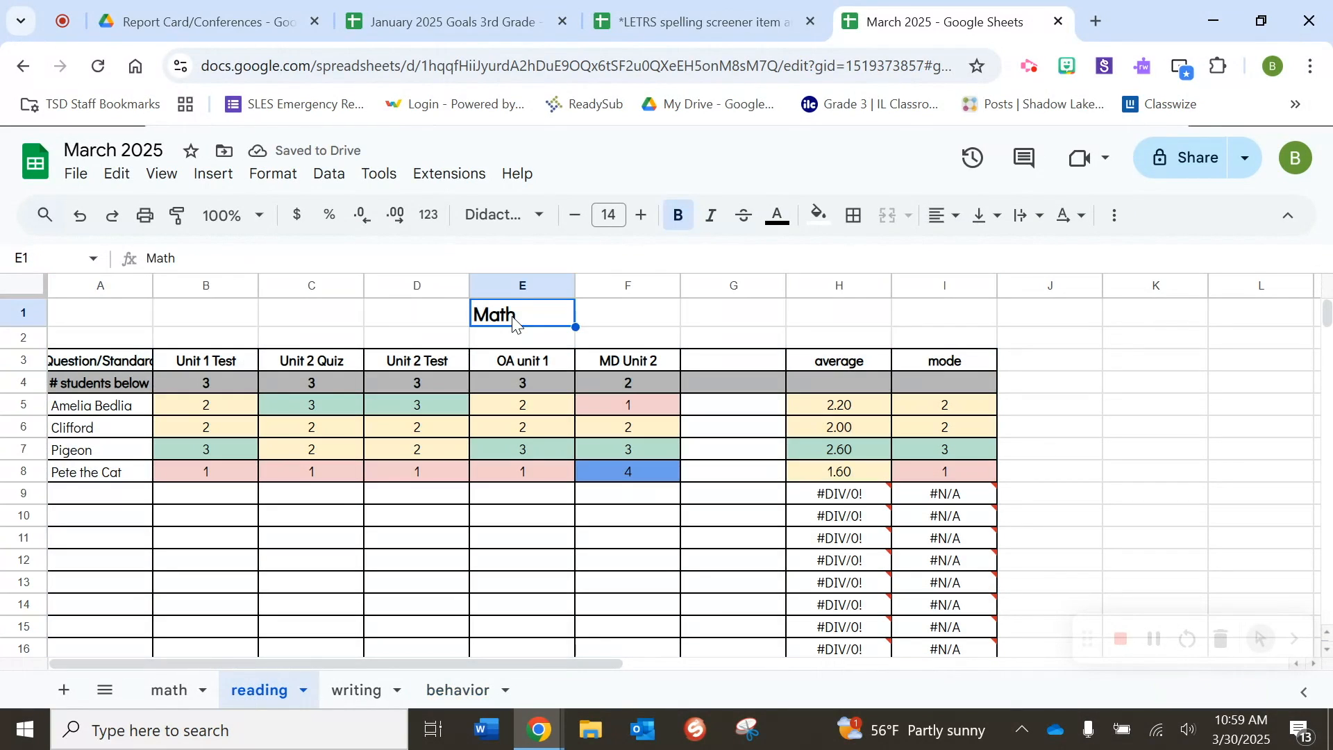
type("Reading")
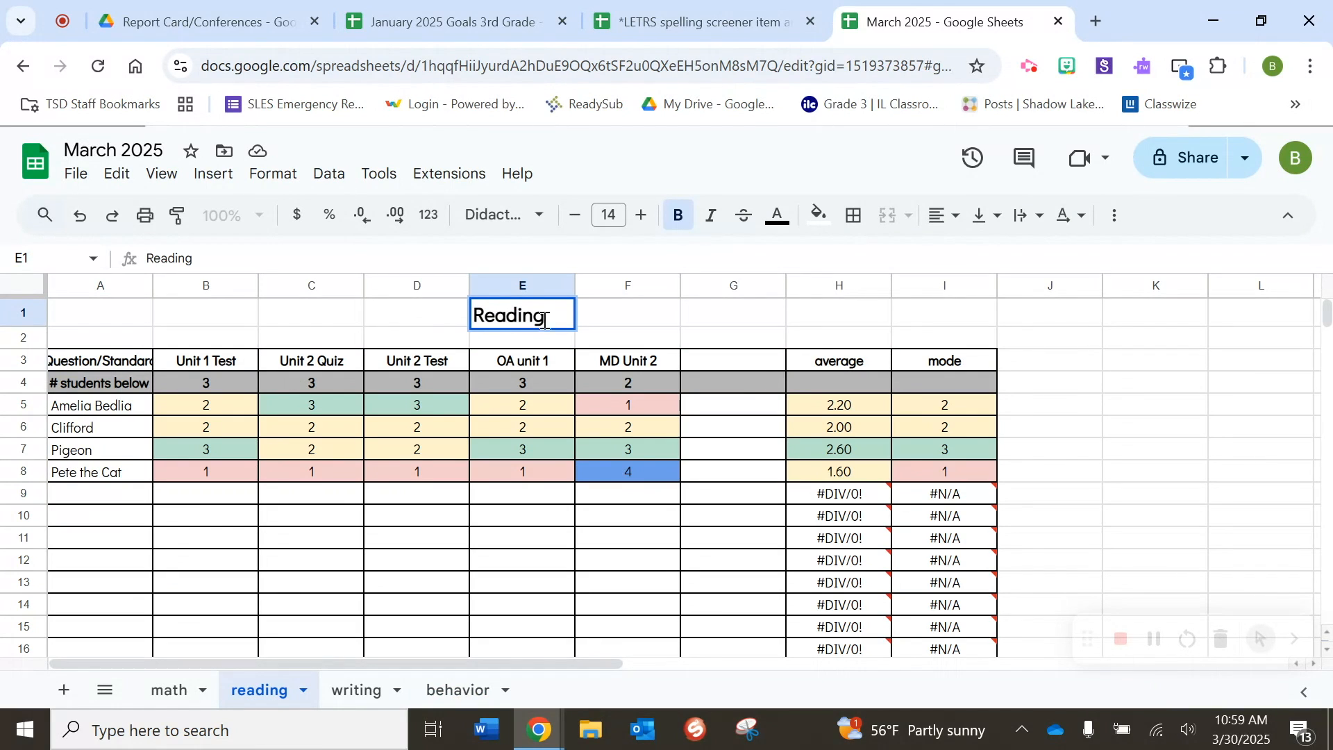
left_click(230, 371)
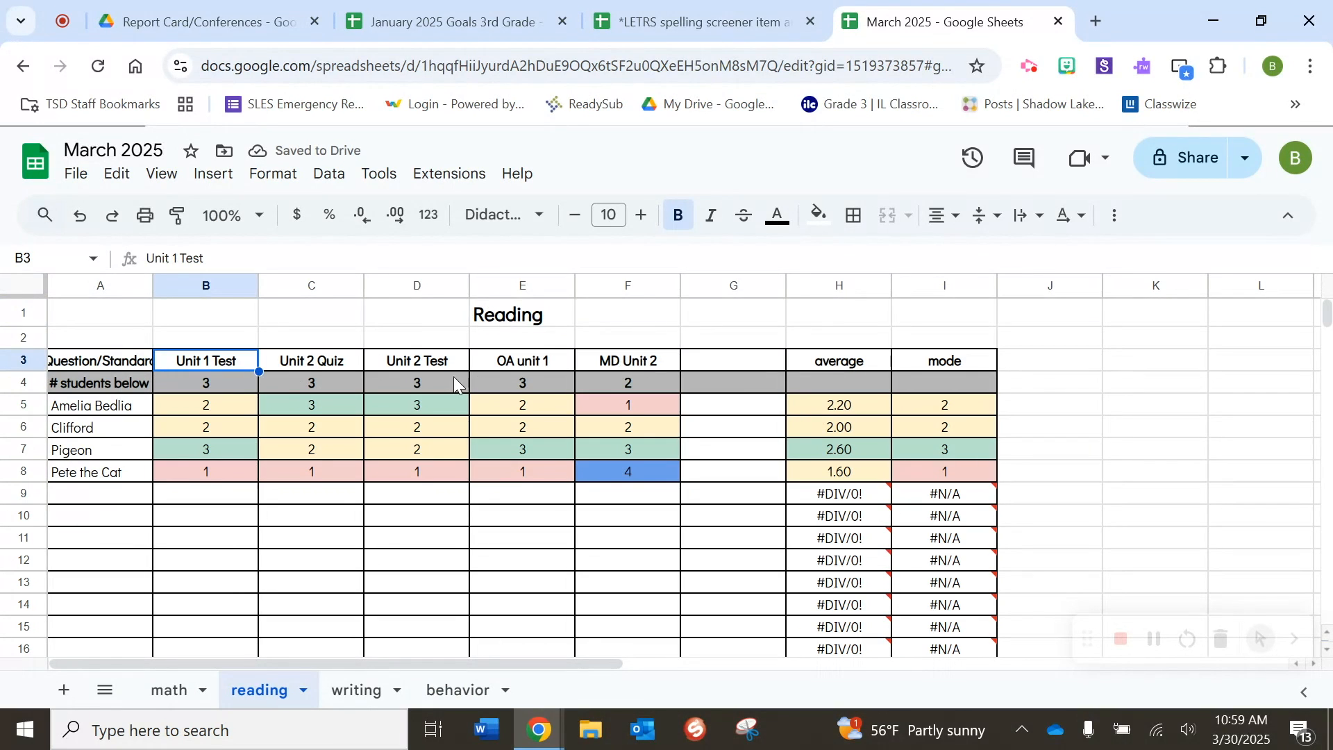
Step: Delete only the values of the copied test headings, below-counts and scores in B3:F8 of the reading sheet
left_click_drag(208, 368, 656, 471)
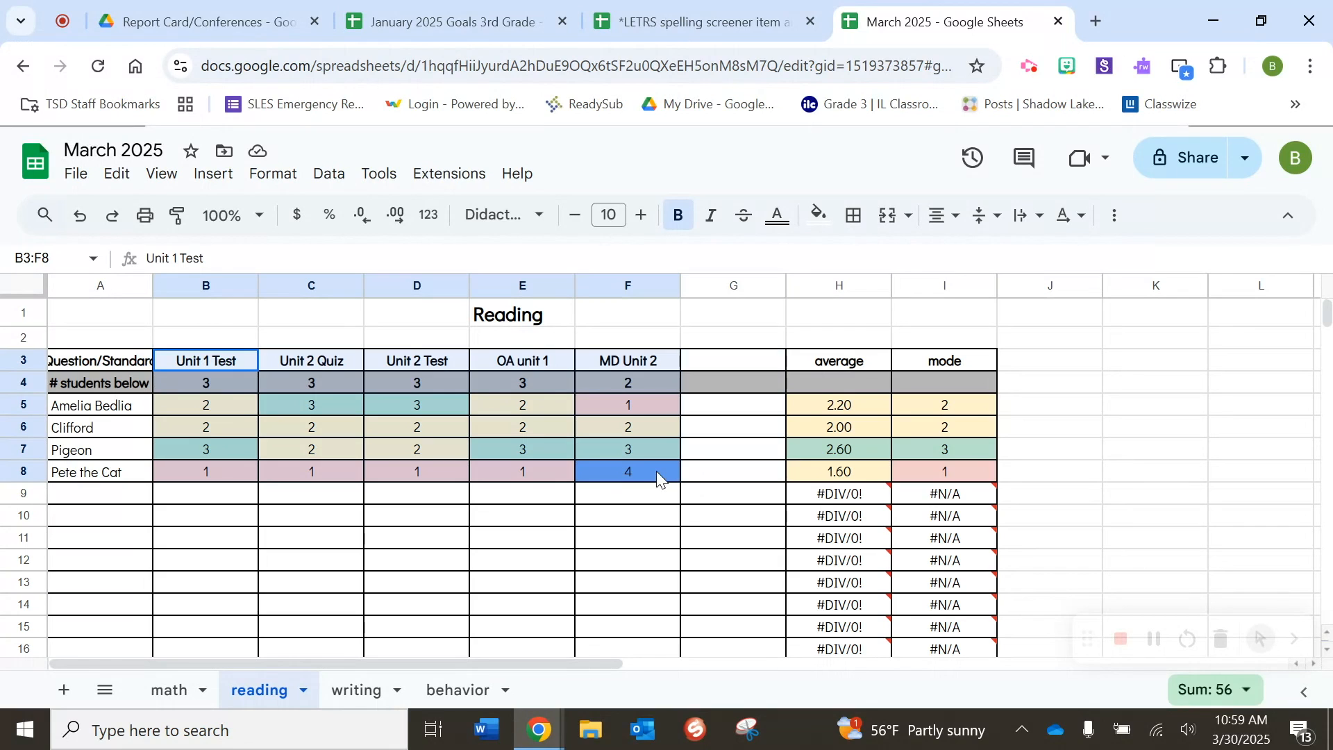
mouse_move(957, 512)
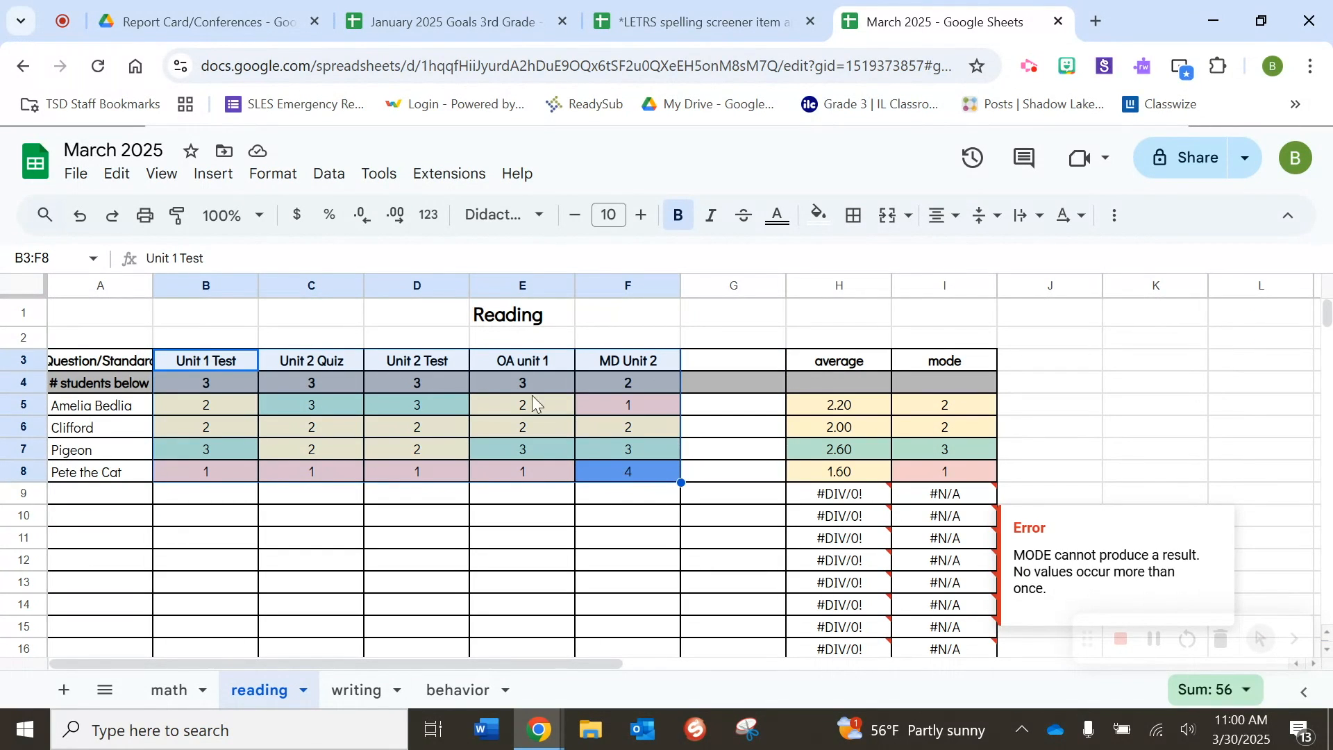
left_click(115, 173)
mouse_move(155, 175)
mouse_move(84, 179)
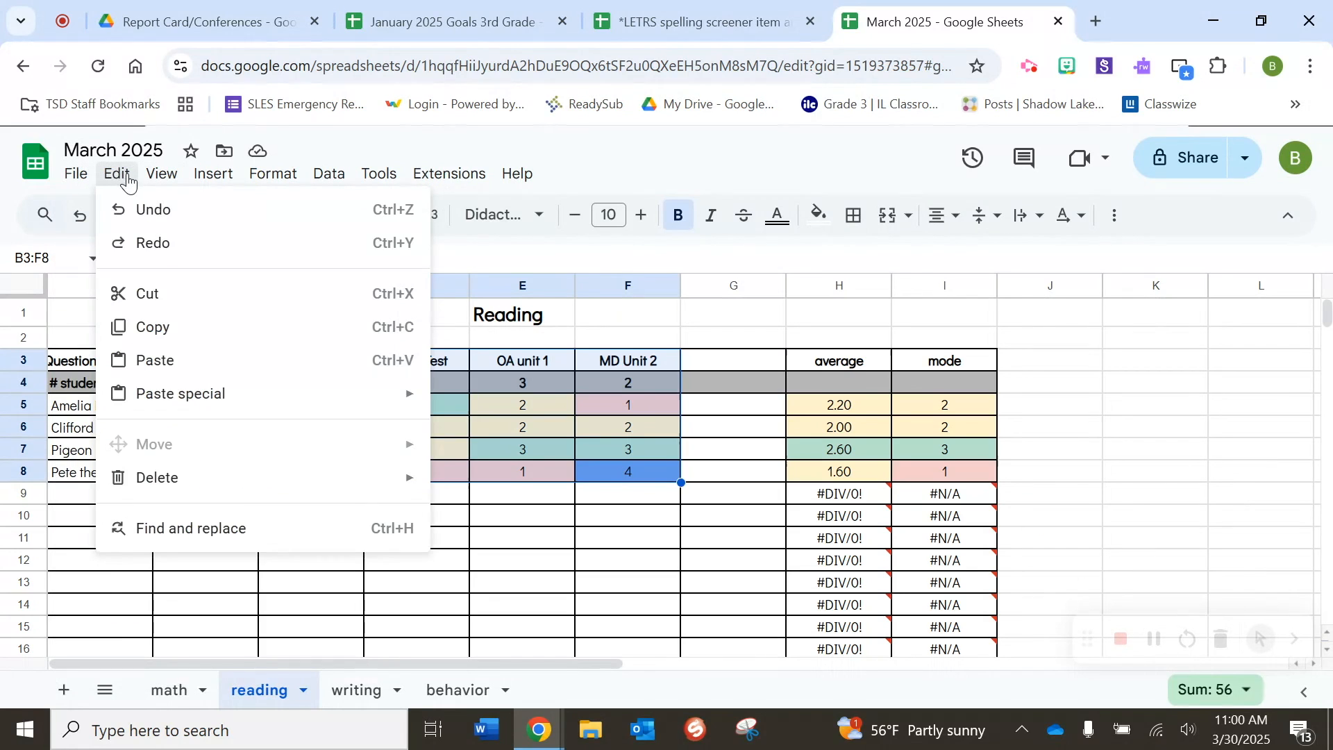
mouse_move(179, 479)
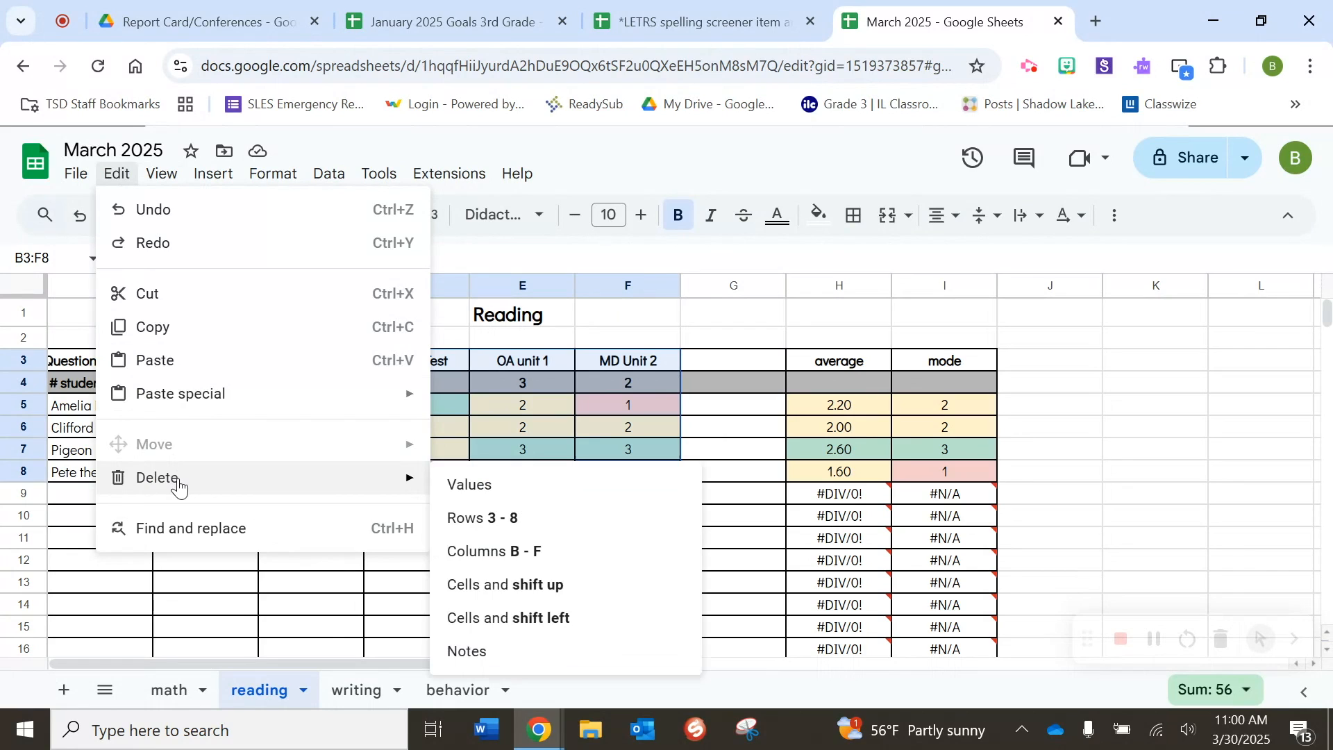
left_click(478, 494)
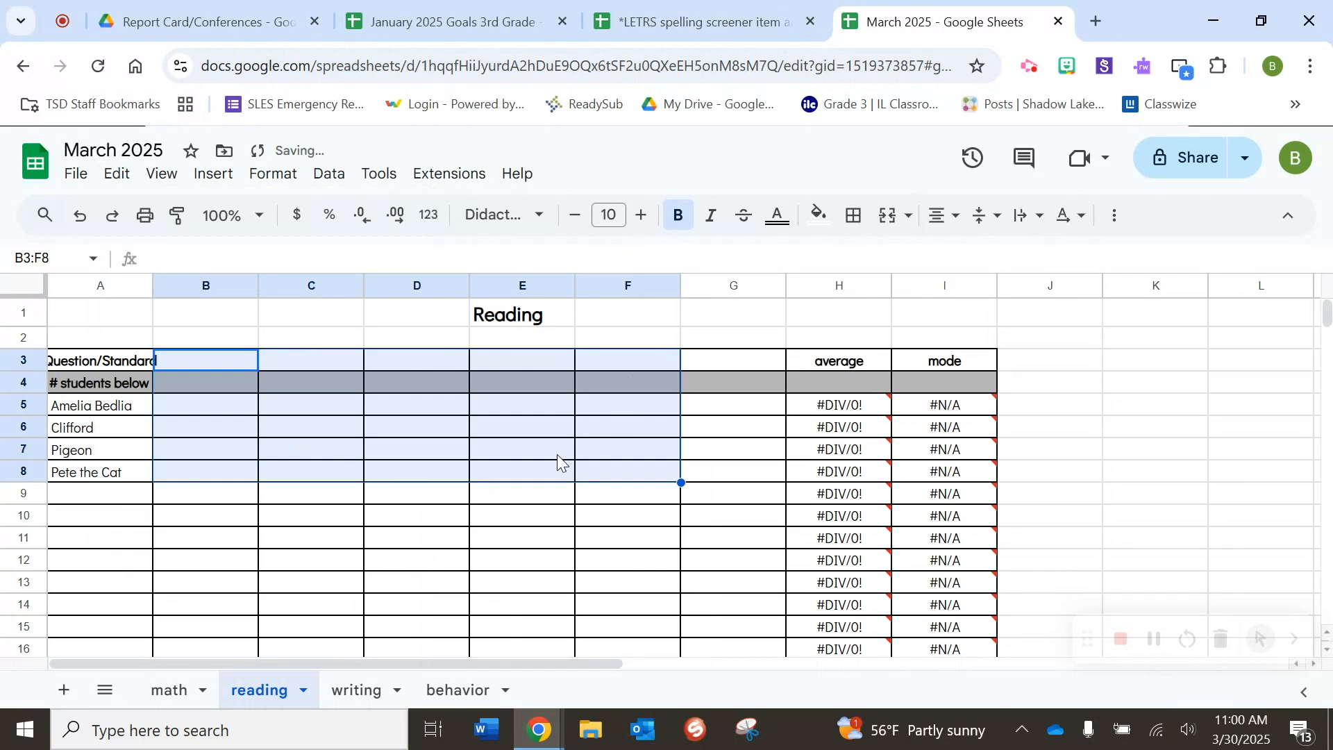
Step: Check the average formula in H5 and widen column A so the "Question/Standard" heading fits
mouse_move(839, 411)
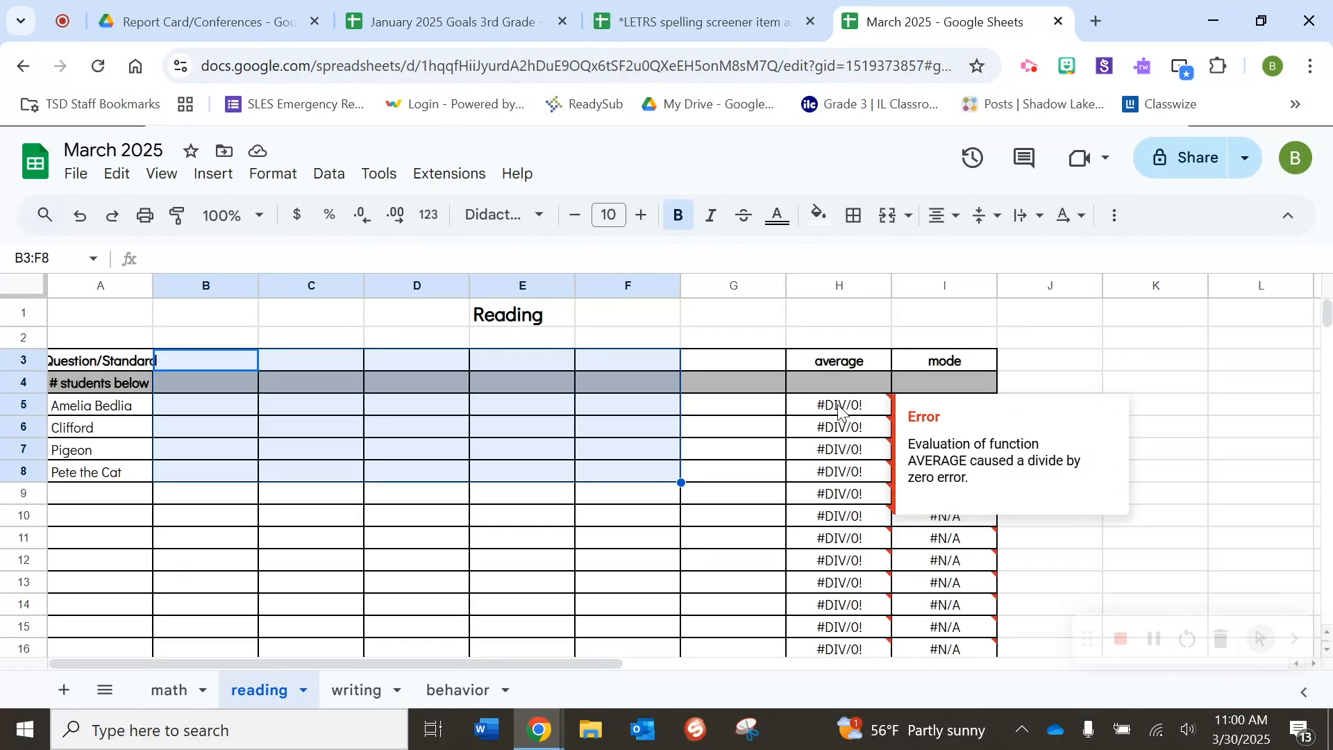
left_click(840, 411)
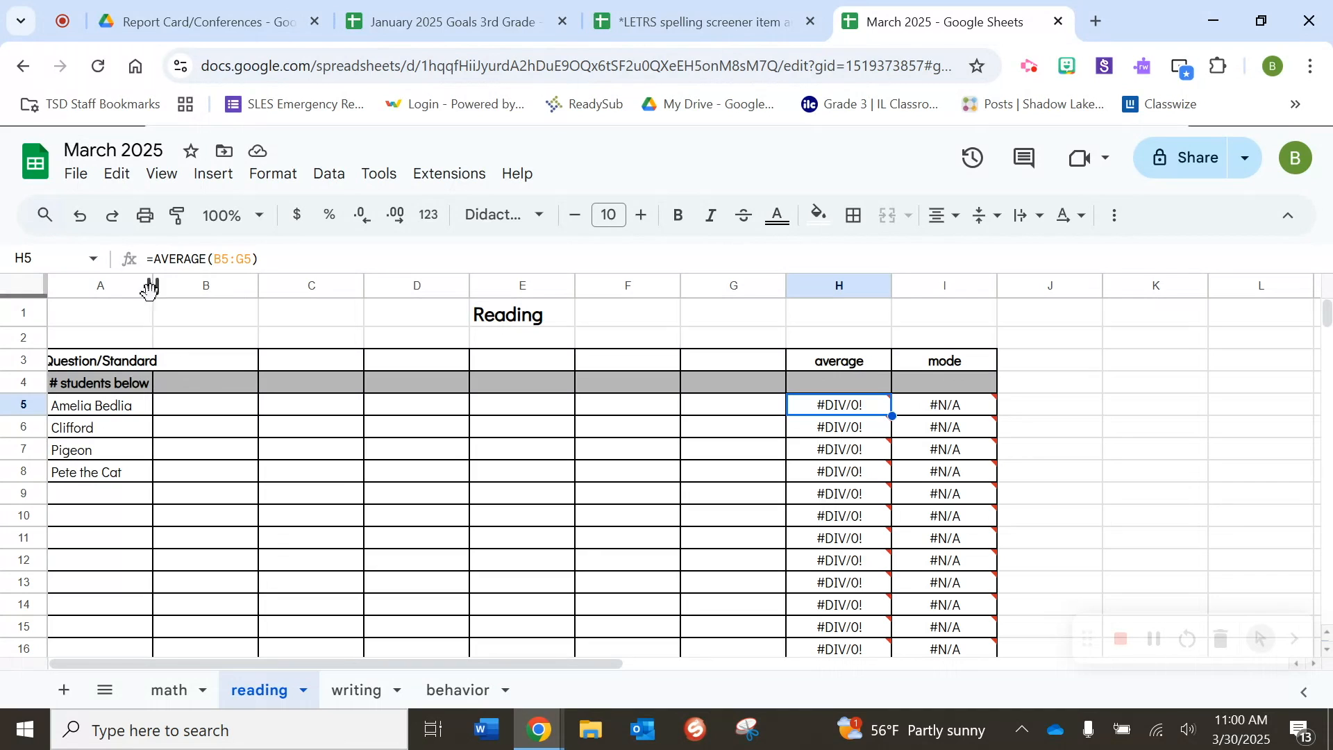
left_click_drag(149, 288, 172, 288)
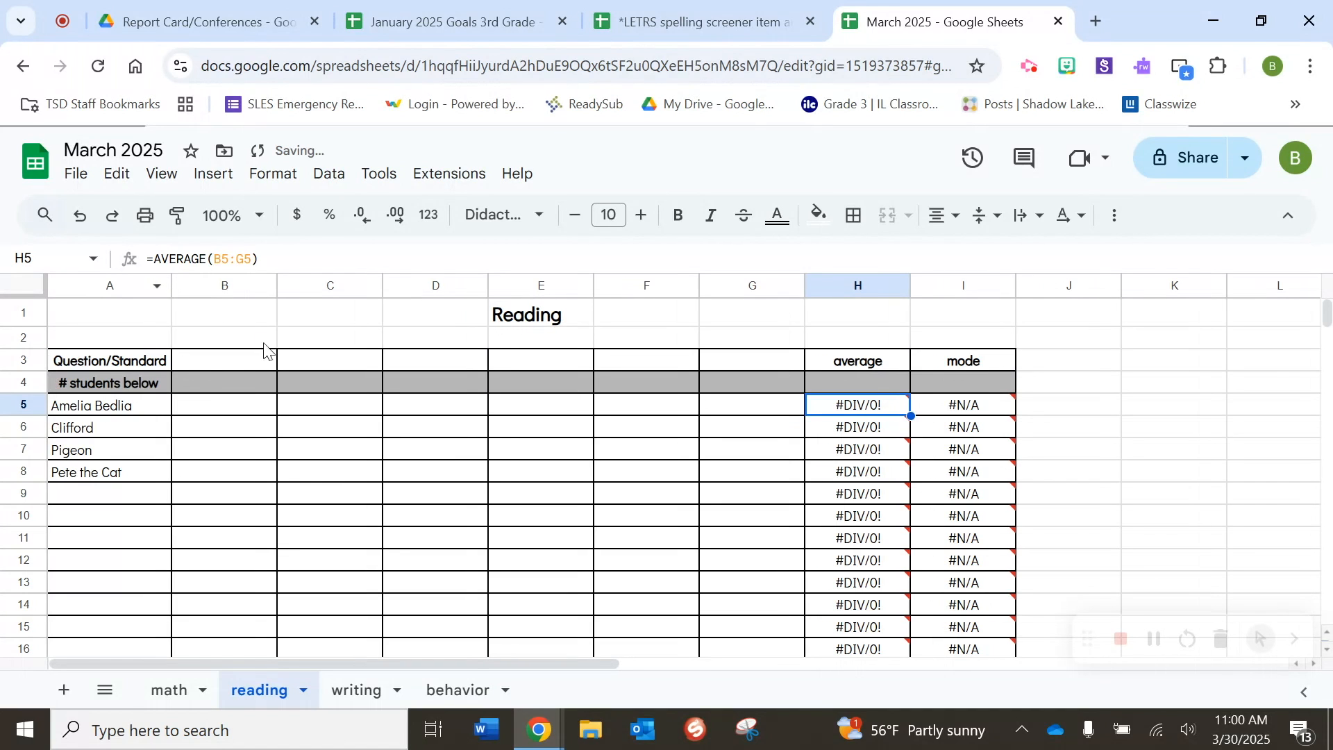
left_click(243, 415)
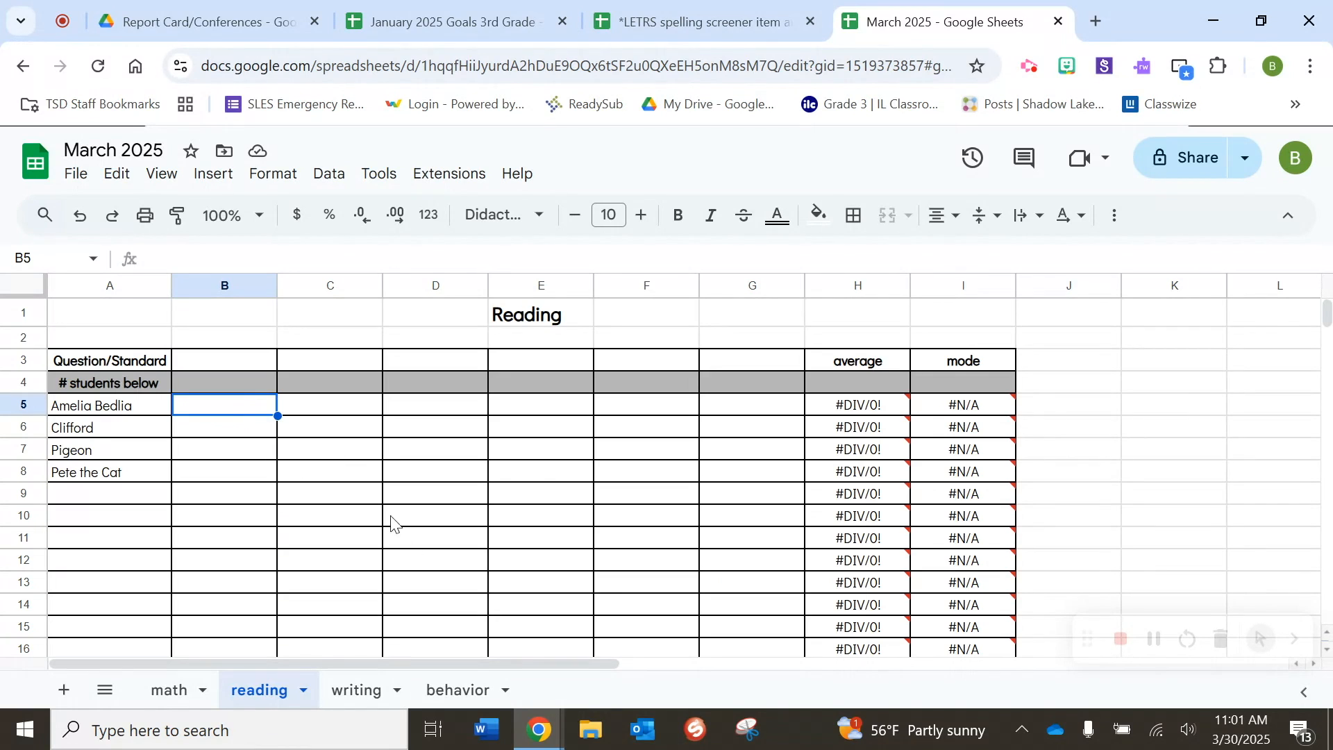
Step: On the behavior sheet, clear the copied math headings and scores in B3:F8 and retitle the table "Behavior"
left_click(469, 691)
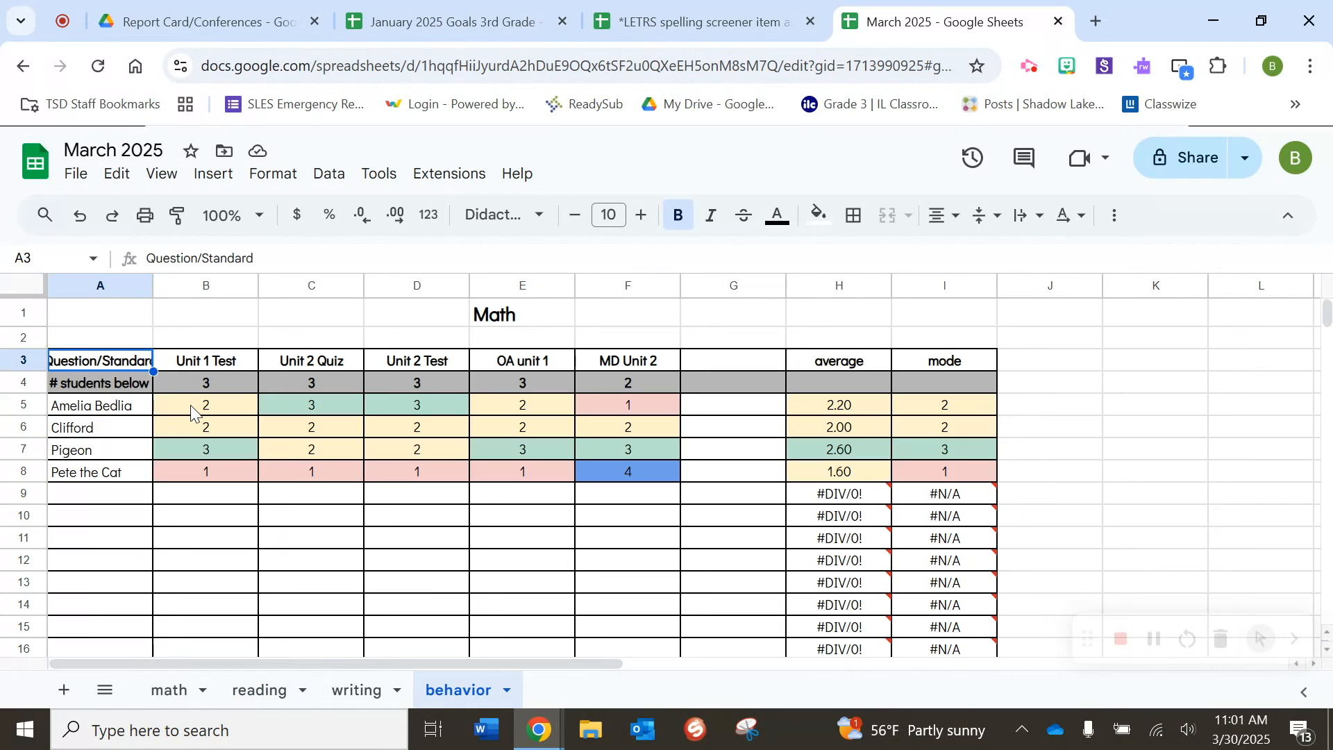
left_click(192, 410)
left_click_drag(194, 364, 660, 469)
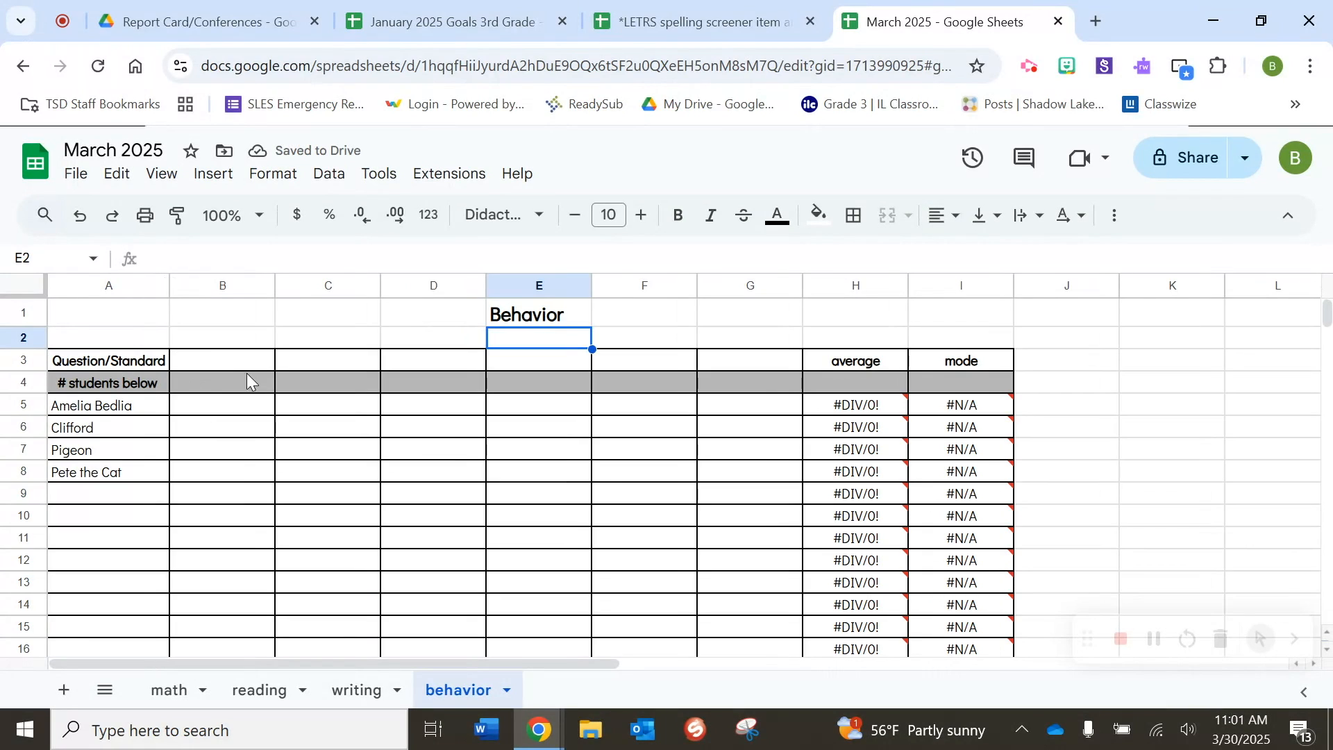
Step: Enter the column headings "raising hands", "finishing work" and "unpacking" in B3:D3 of the behavior sheet
left_click(248, 363)
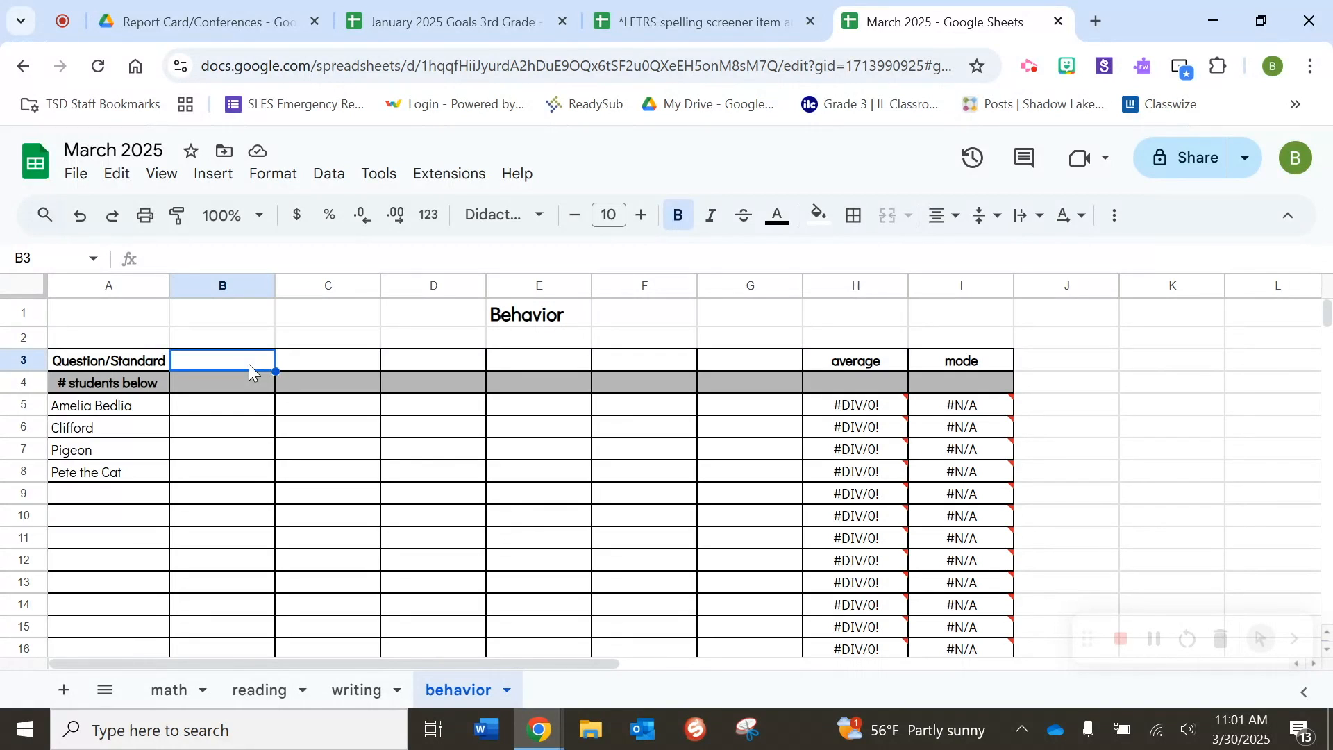
type("raising")
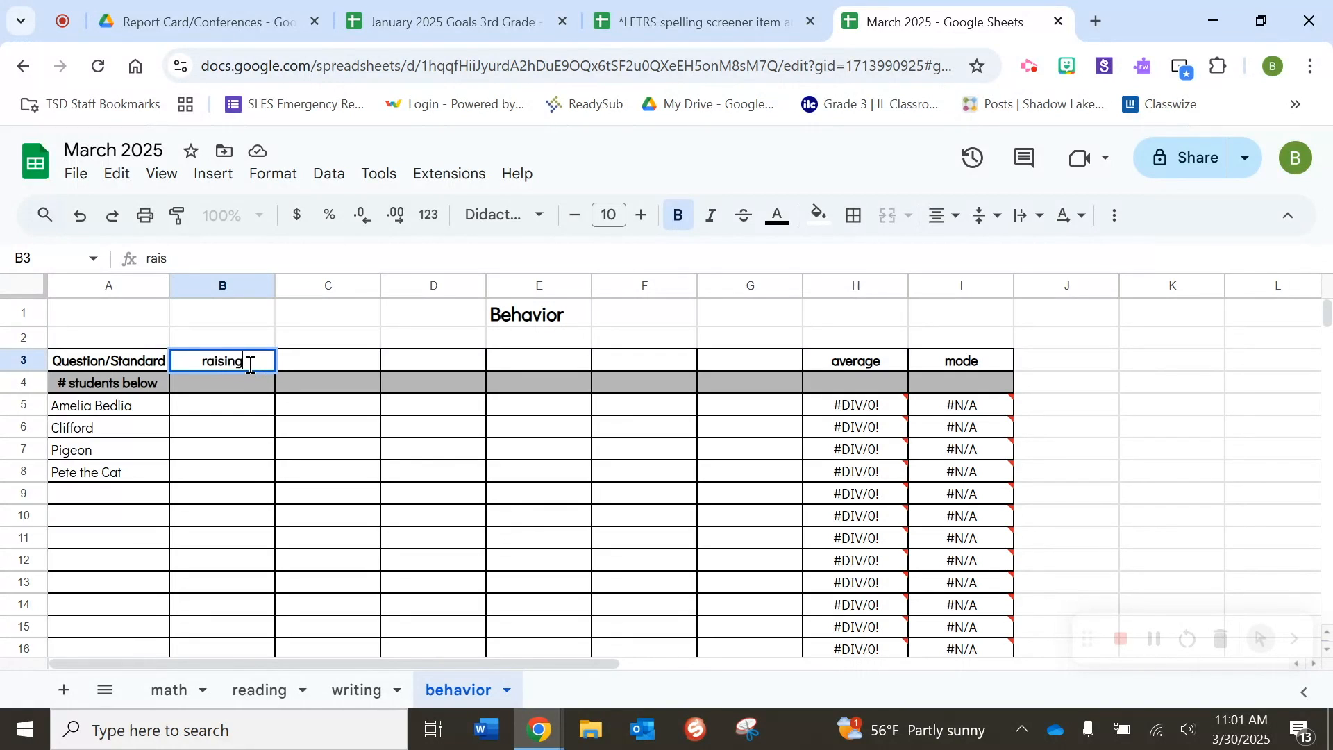
type(" hands")
key("Tab")
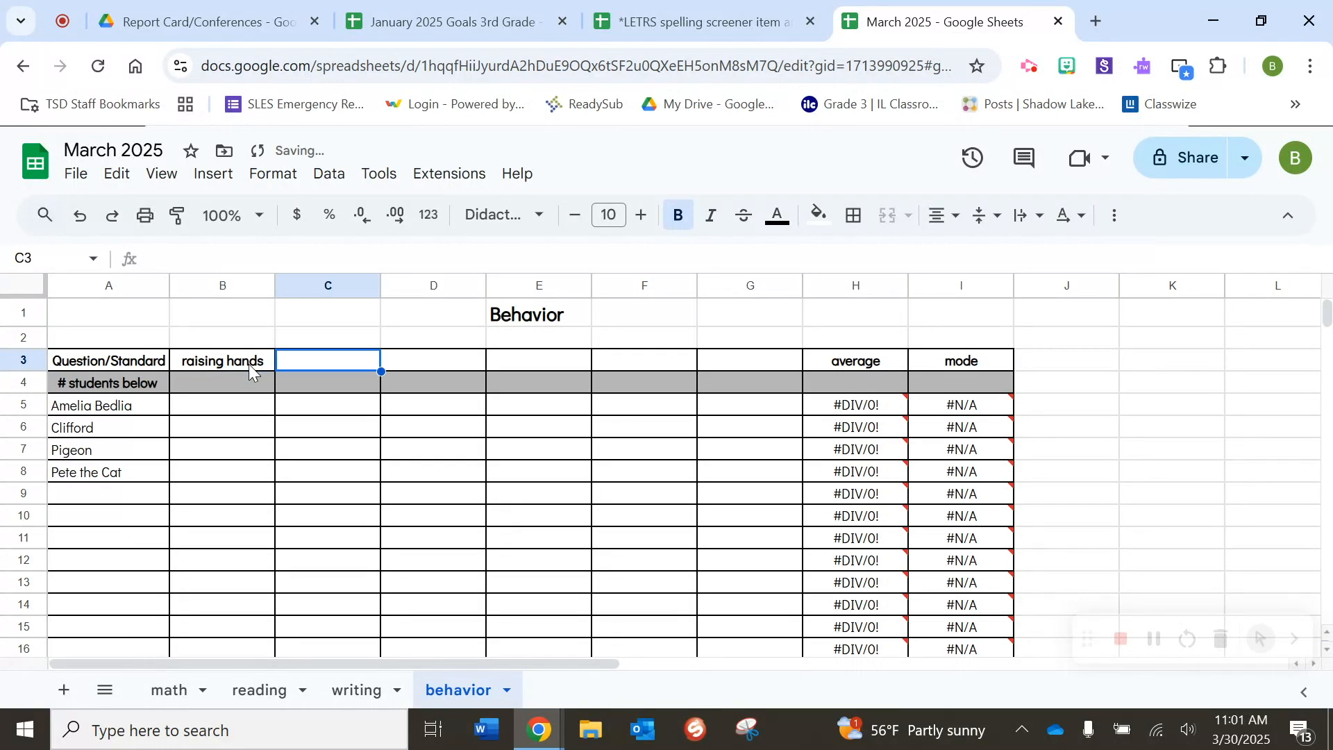
type("finishing work")
key("Tab")
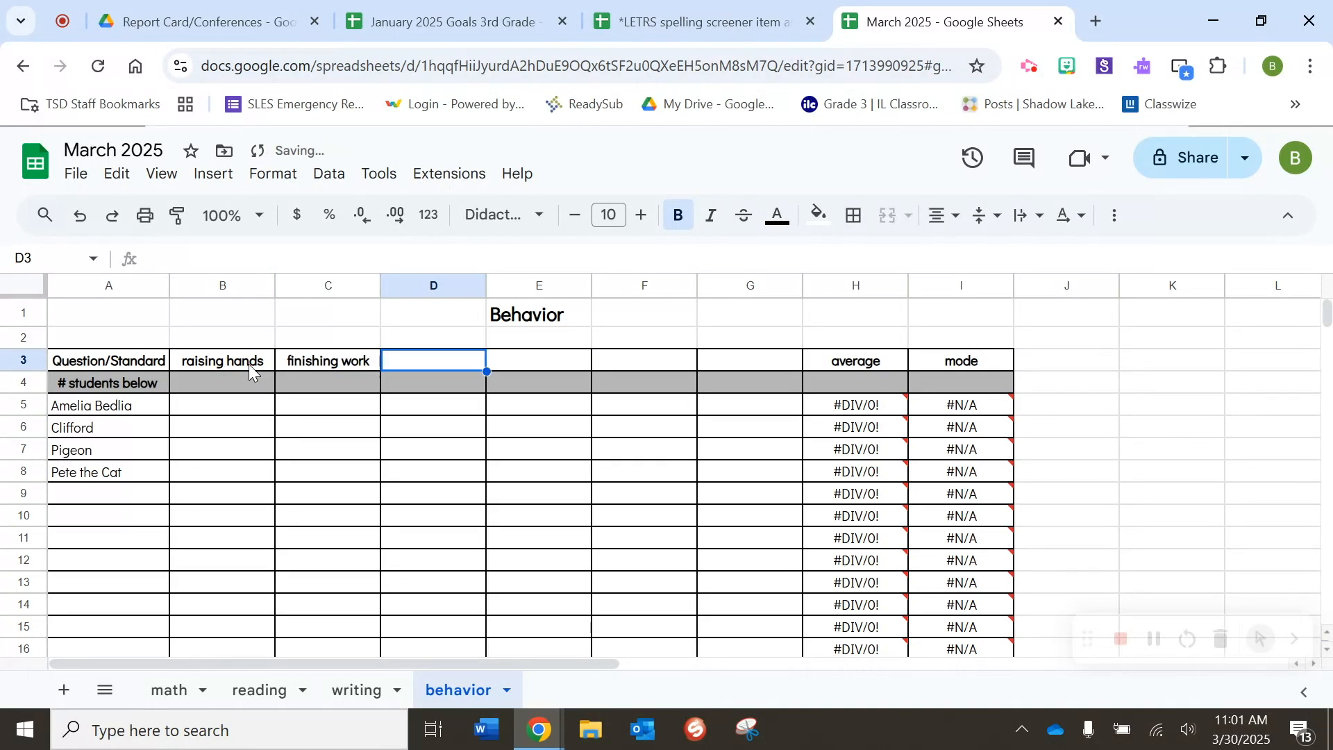
type("unpacking")
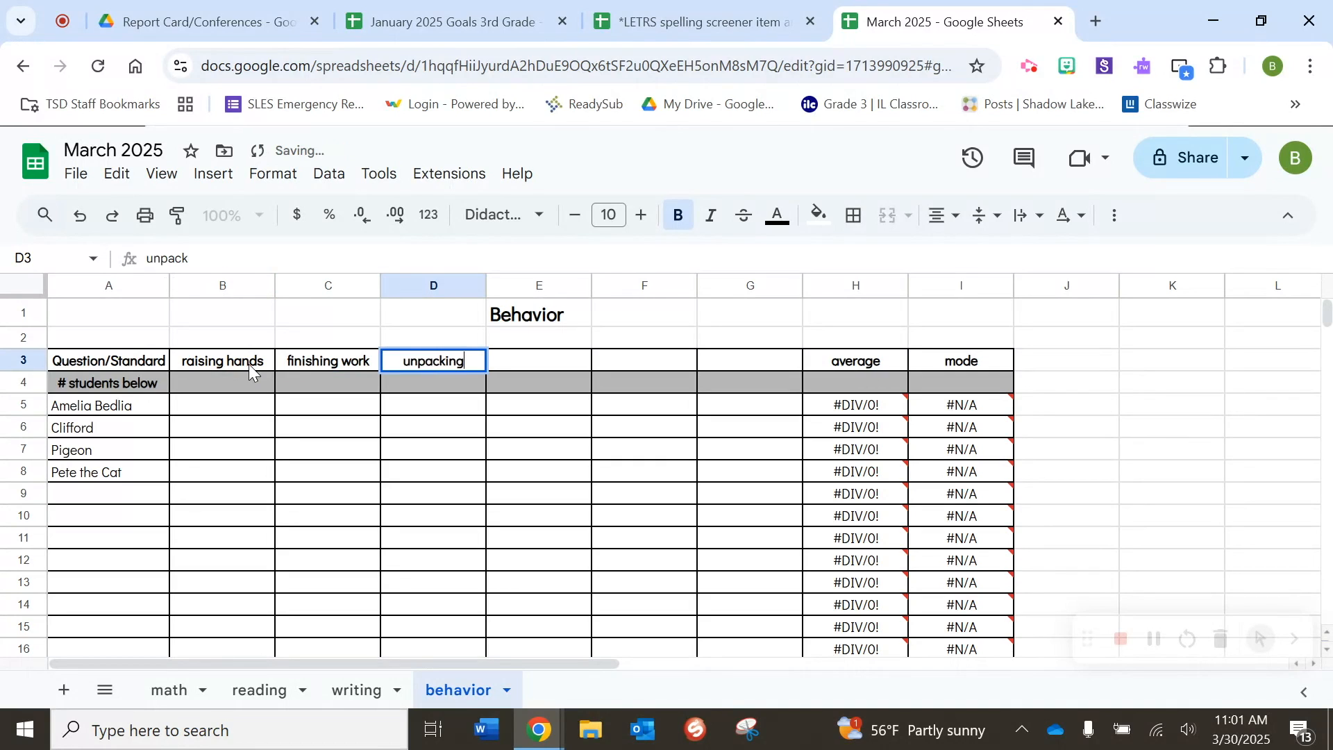
key("Tab")
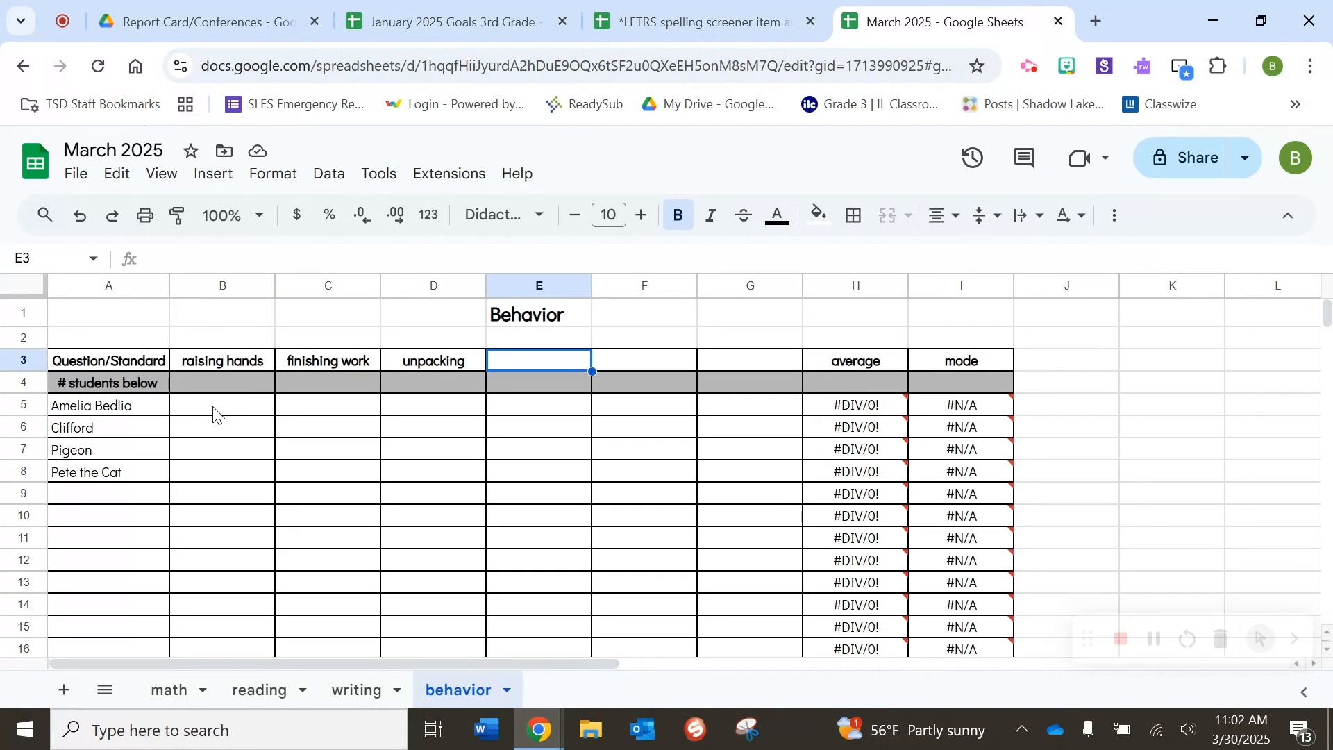
Step: Remove the conditional formatting rules for values equal to 1, 2 and 4 from the behavior range B5:G16
left_click_drag(213, 411, 775, 651)
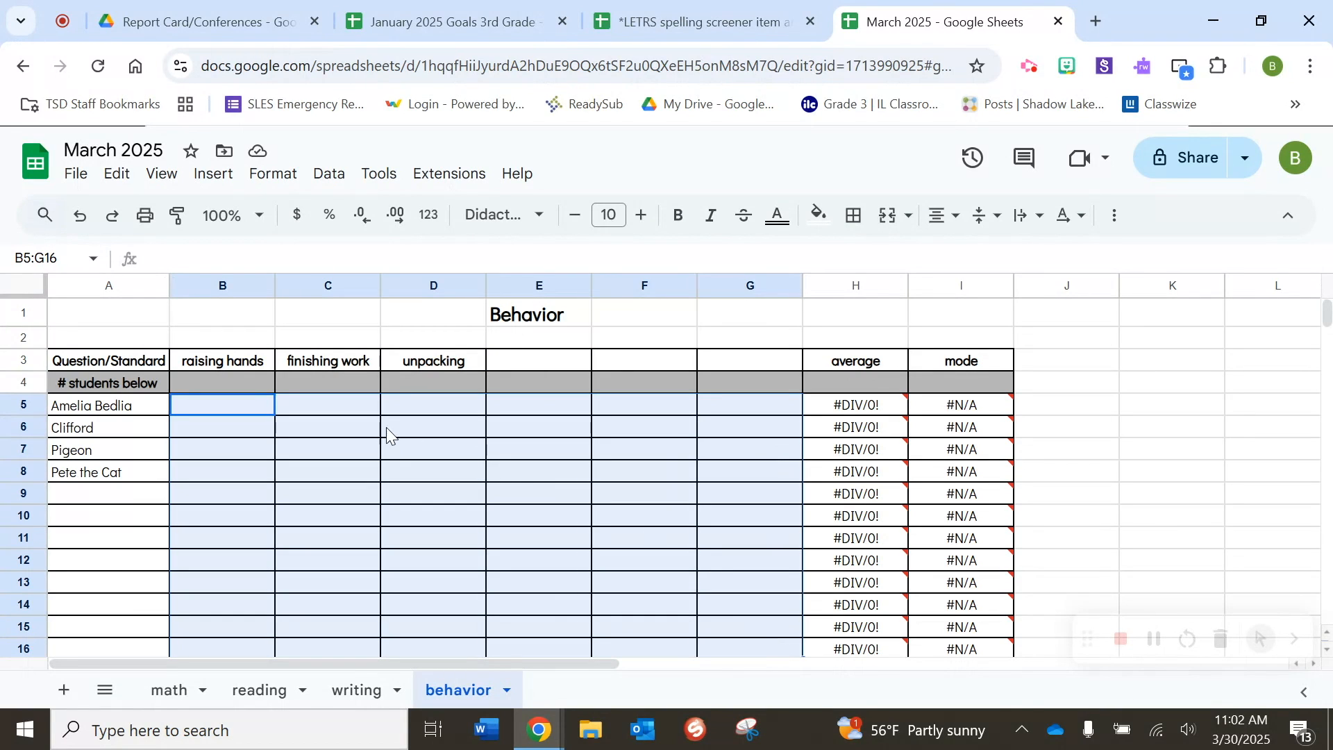
right_click(248, 409)
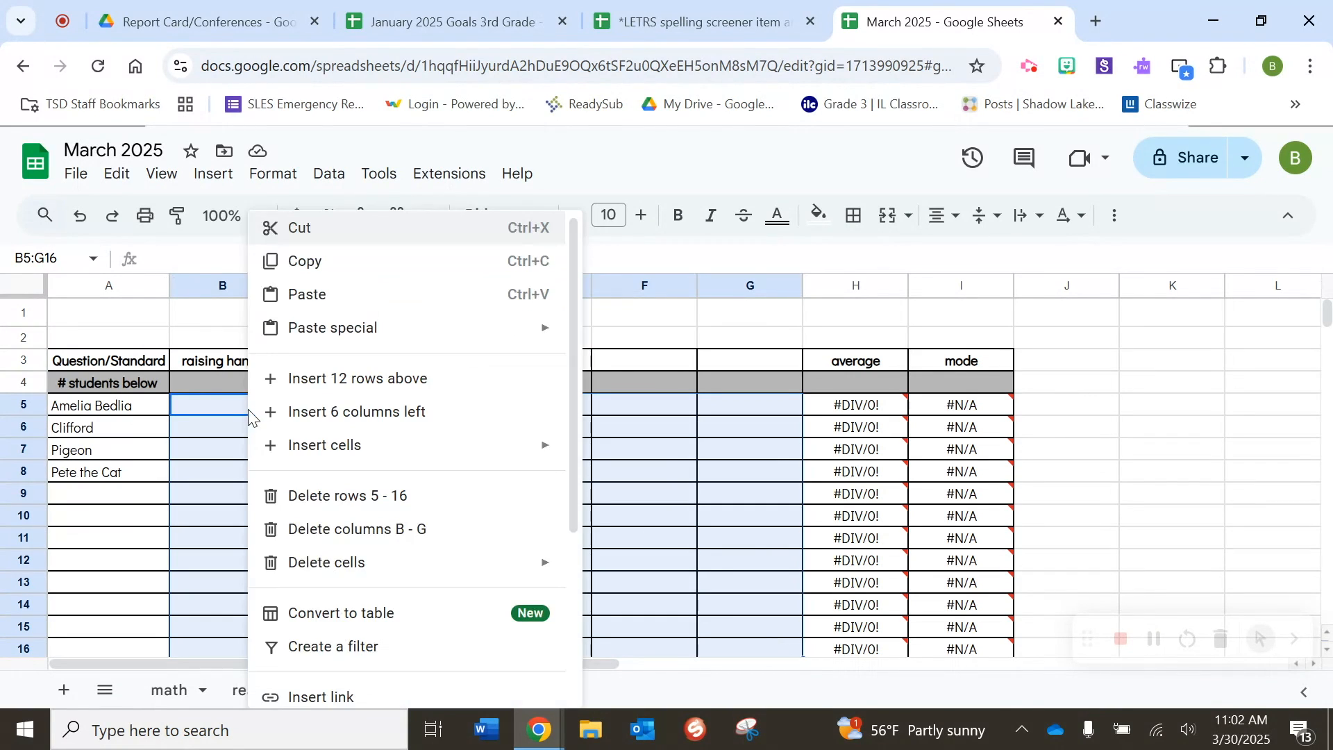
scroll(366, 527, "down", 4)
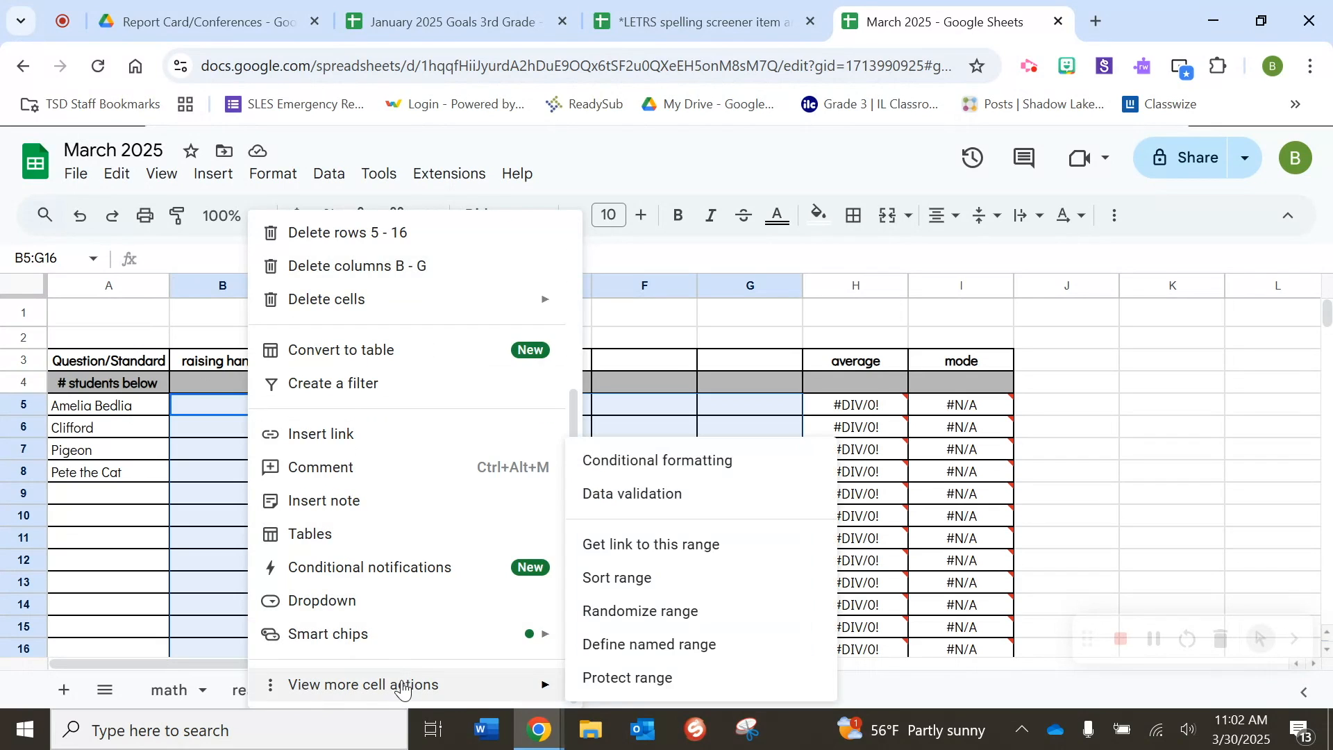
mouse_move(420, 687)
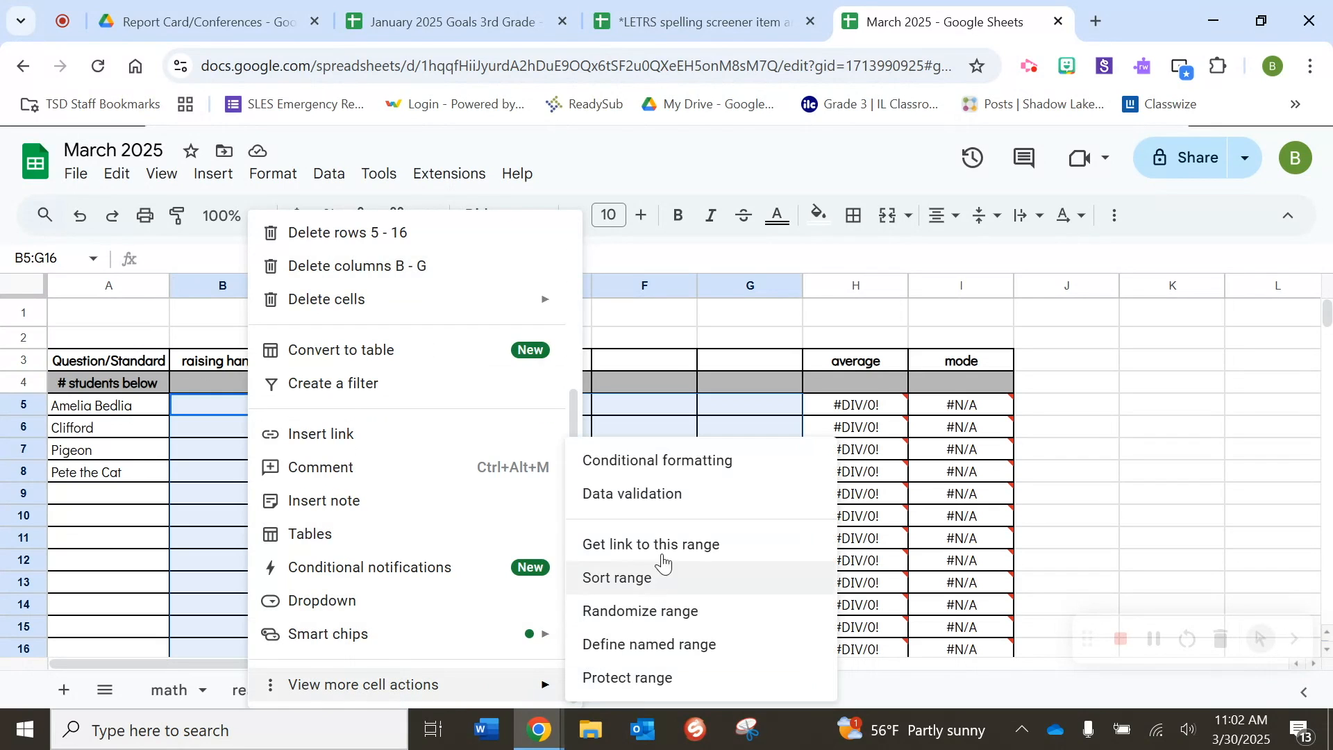
left_click(670, 464)
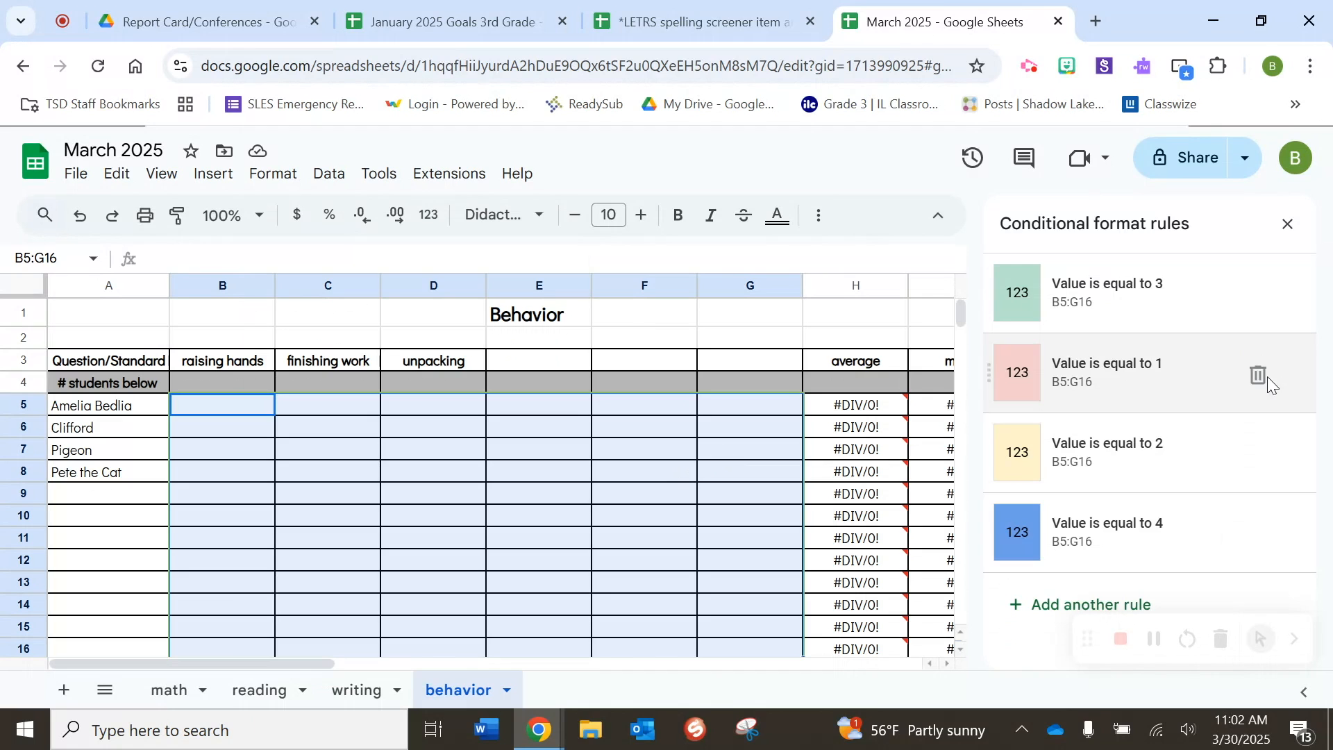
left_click(1258, 375)
left_click(1257, 375)
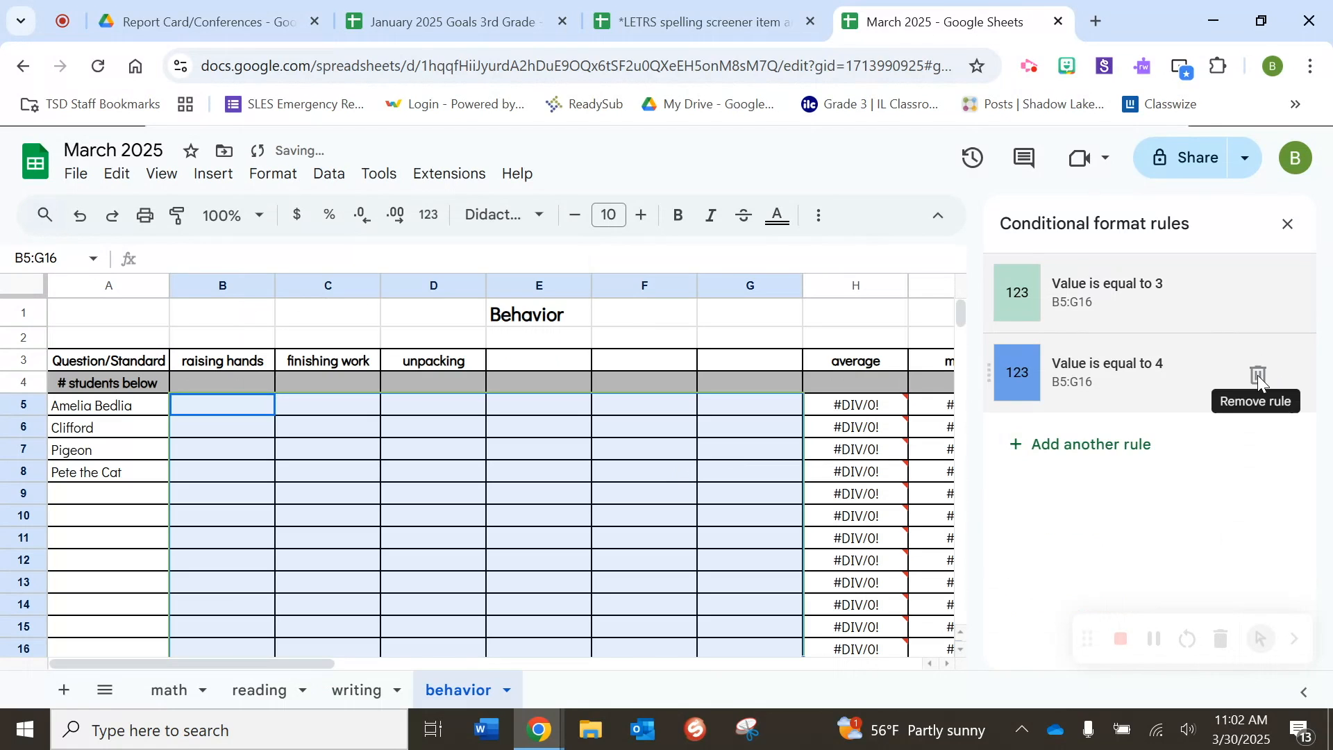
left_click(1257, 375)
Step: Change the remaining green conditional formatting rule on B5:G16 from equal to 3 to "Is empty"
left_click(1120, 300)
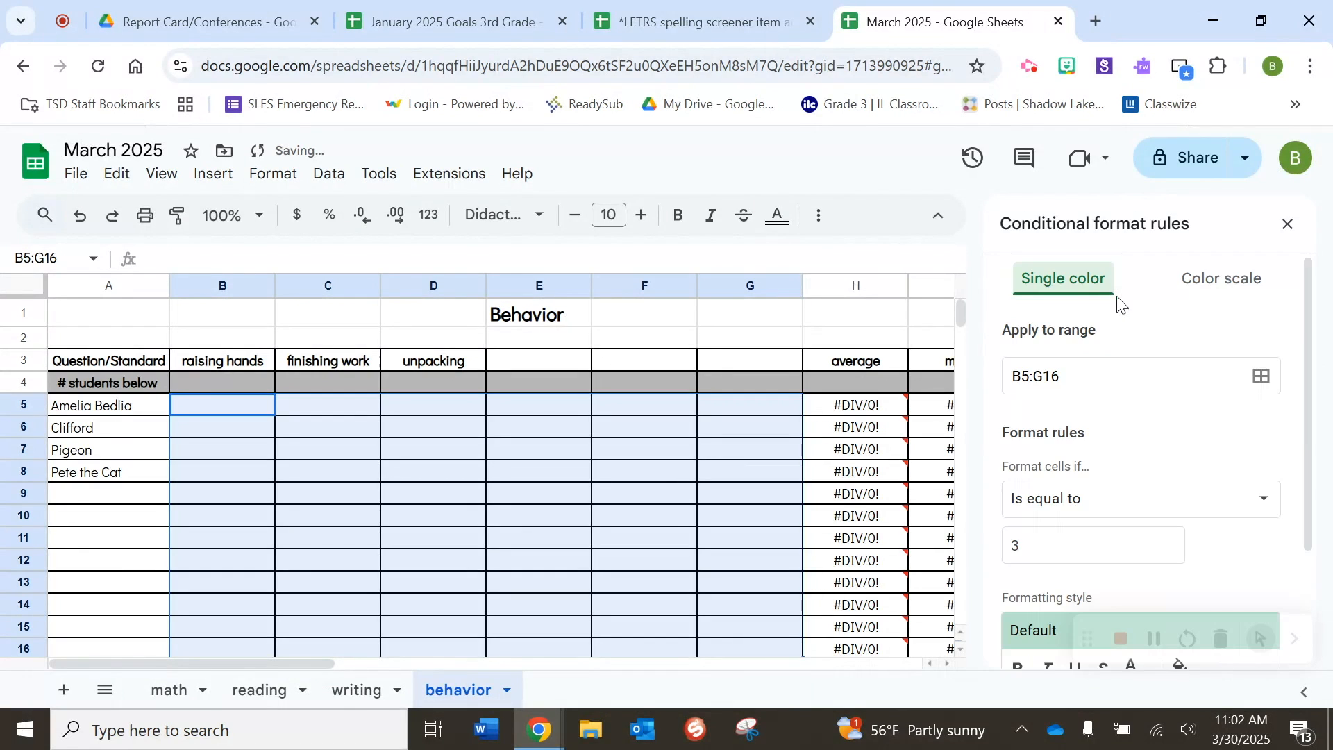
left_click(1099, 504)
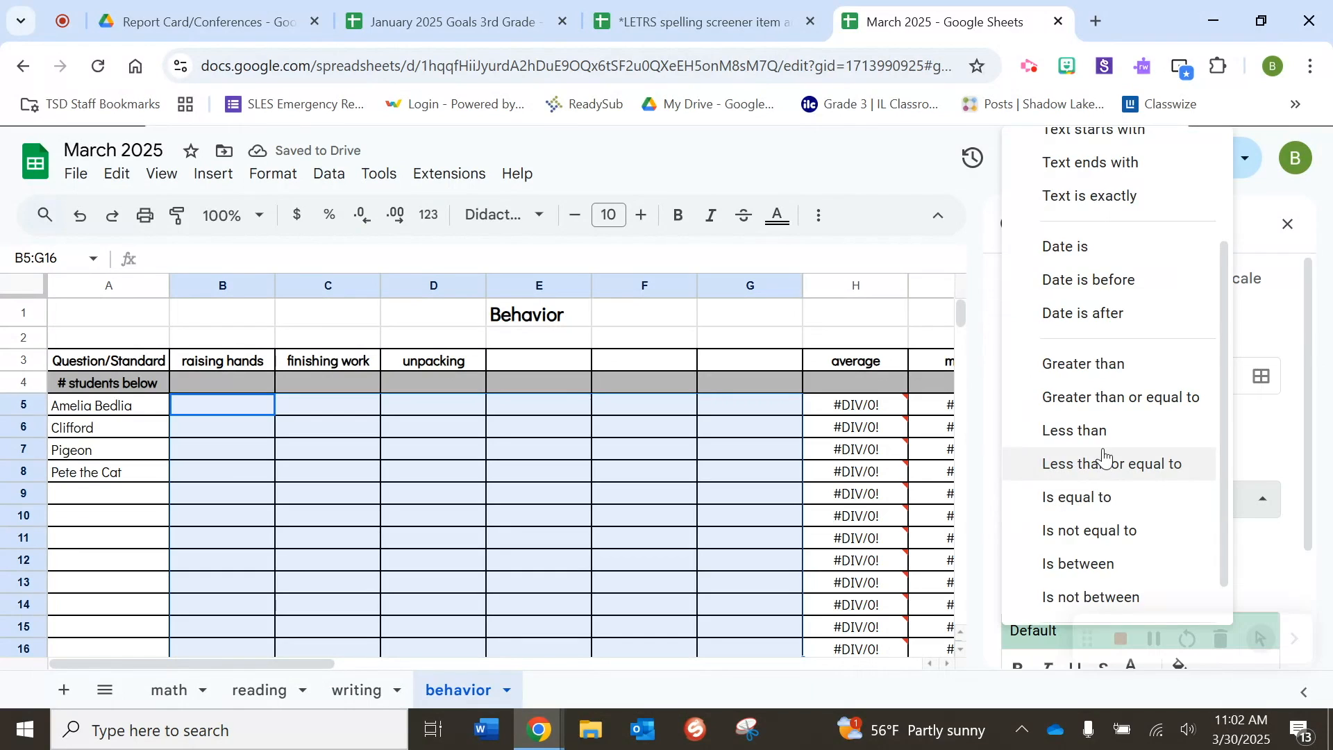
scroll(1106, 455, "up", 3)
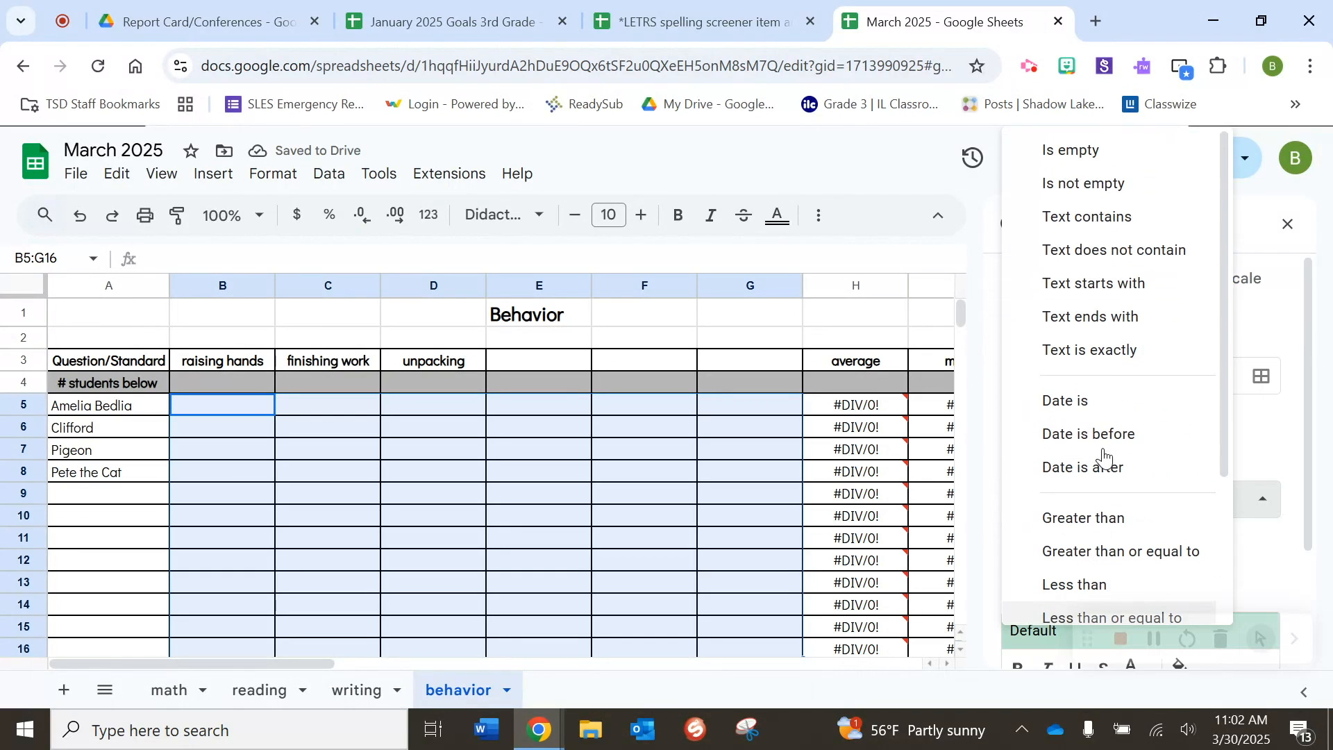
left_click(1085, 159)
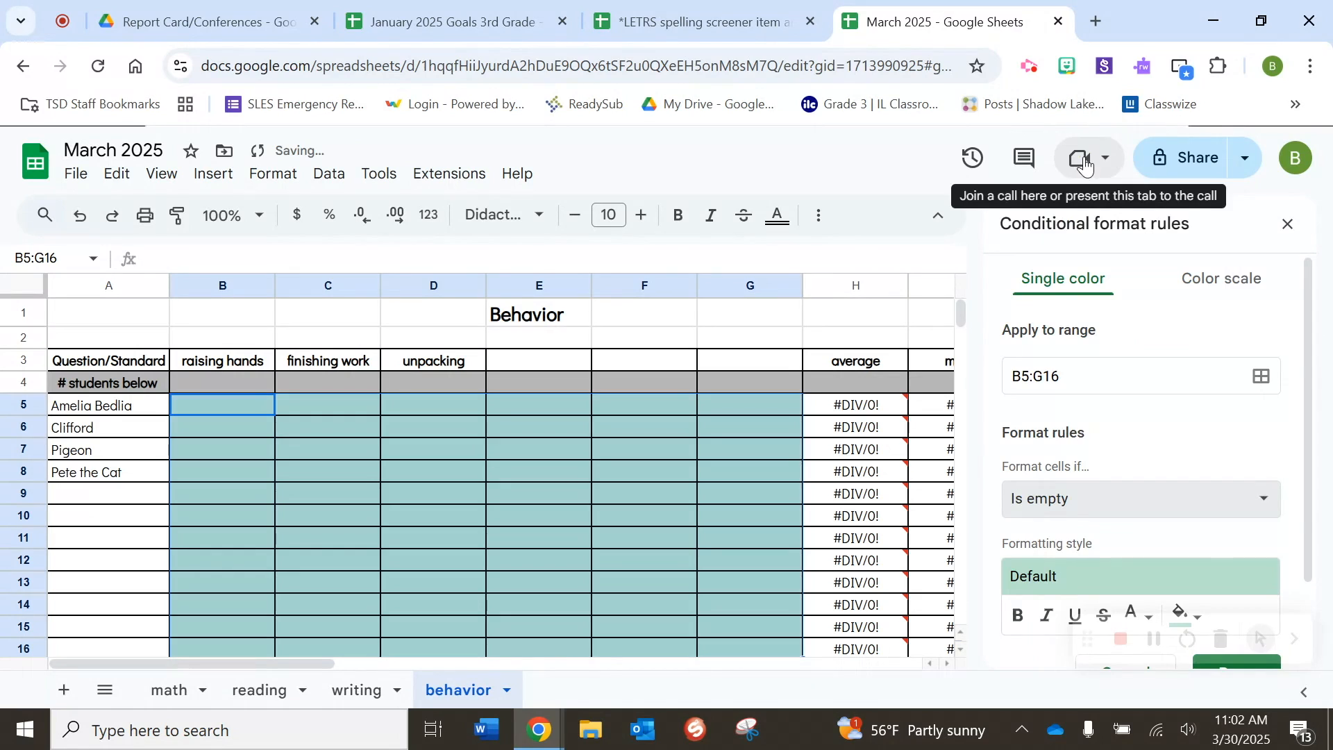
scroll(1187, 587, "down", 2)
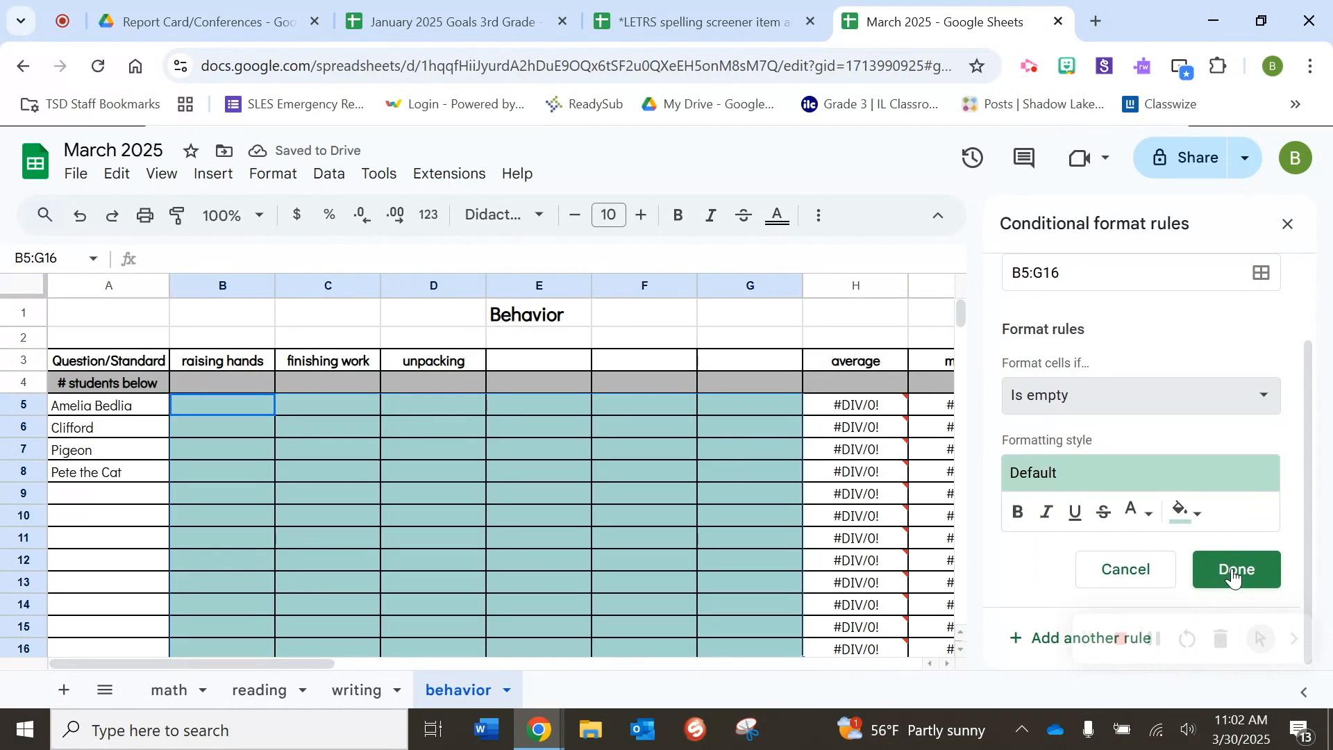
left_click(1233, 570)
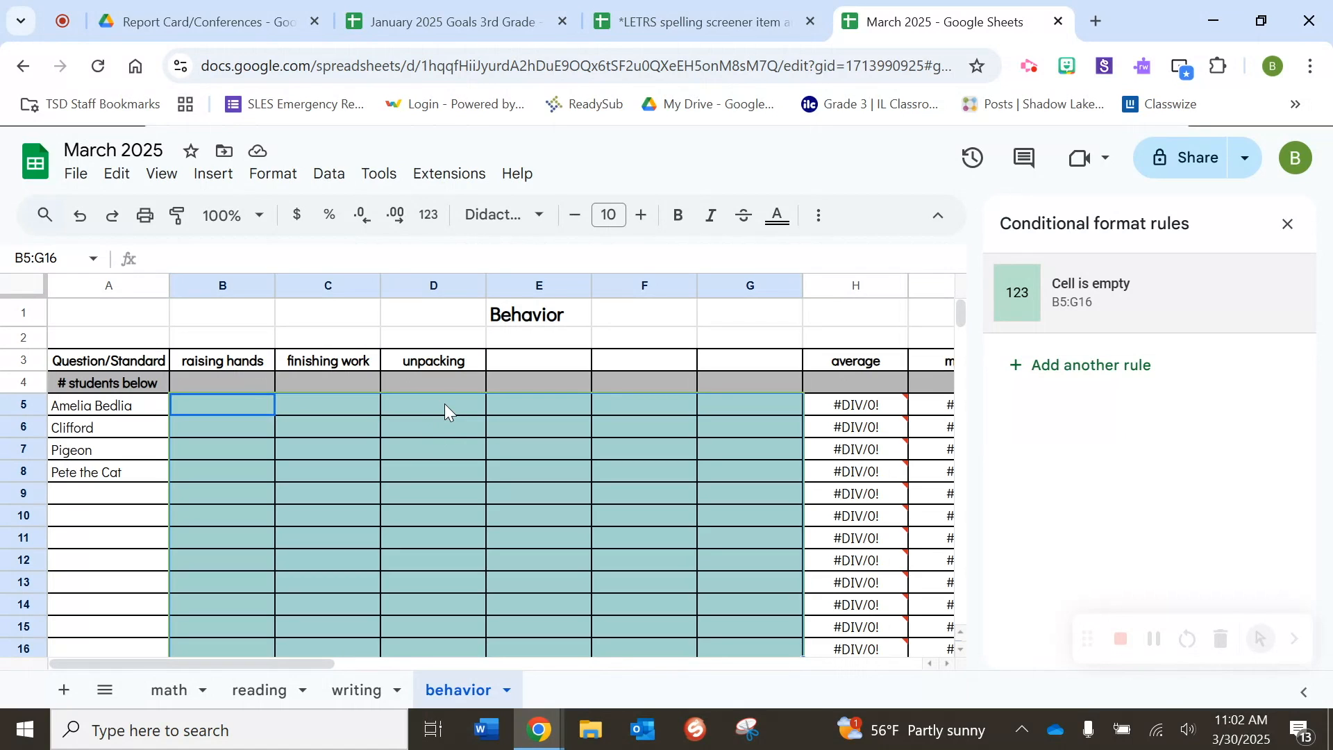
Step: Add a conditional formatting rule on B5:G16 that fills cells light red when they are "Is not empty"
left_click(1040, 367)
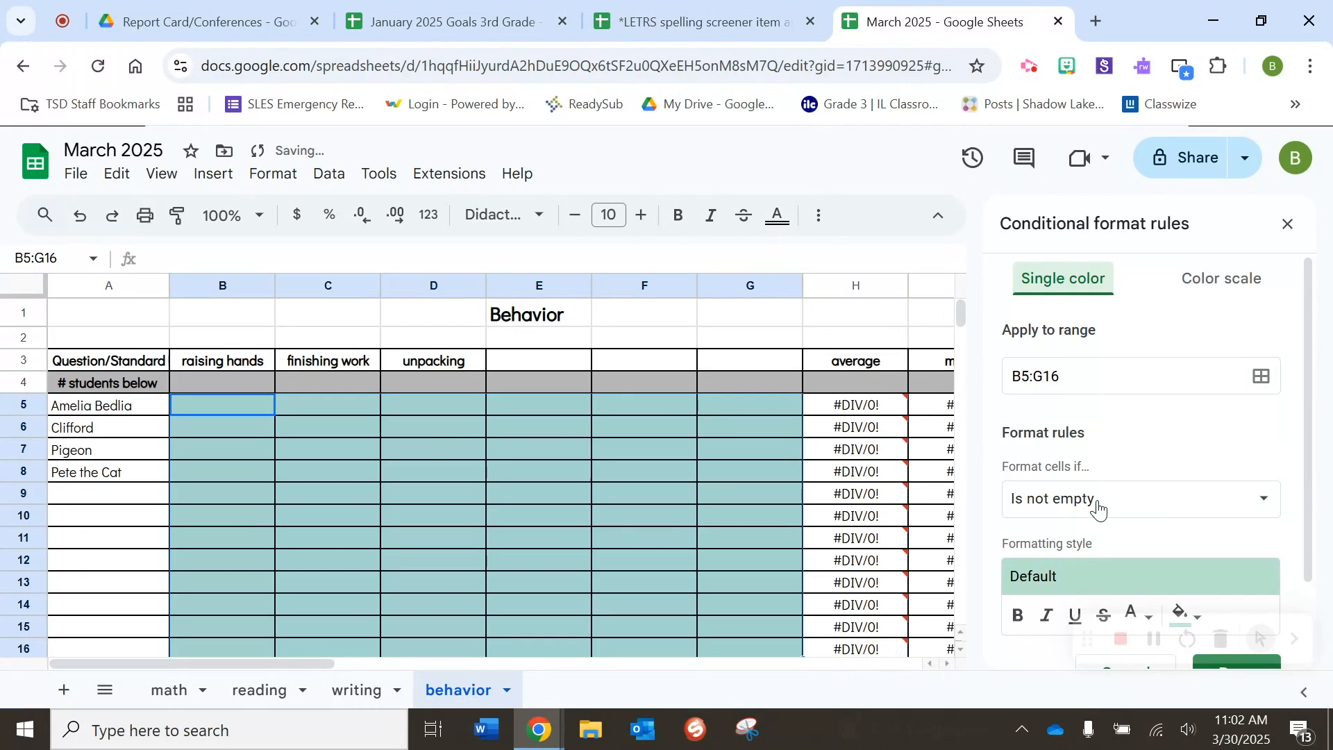
scroll(1177, 508, "down", 1)
left_click(1178, 510)
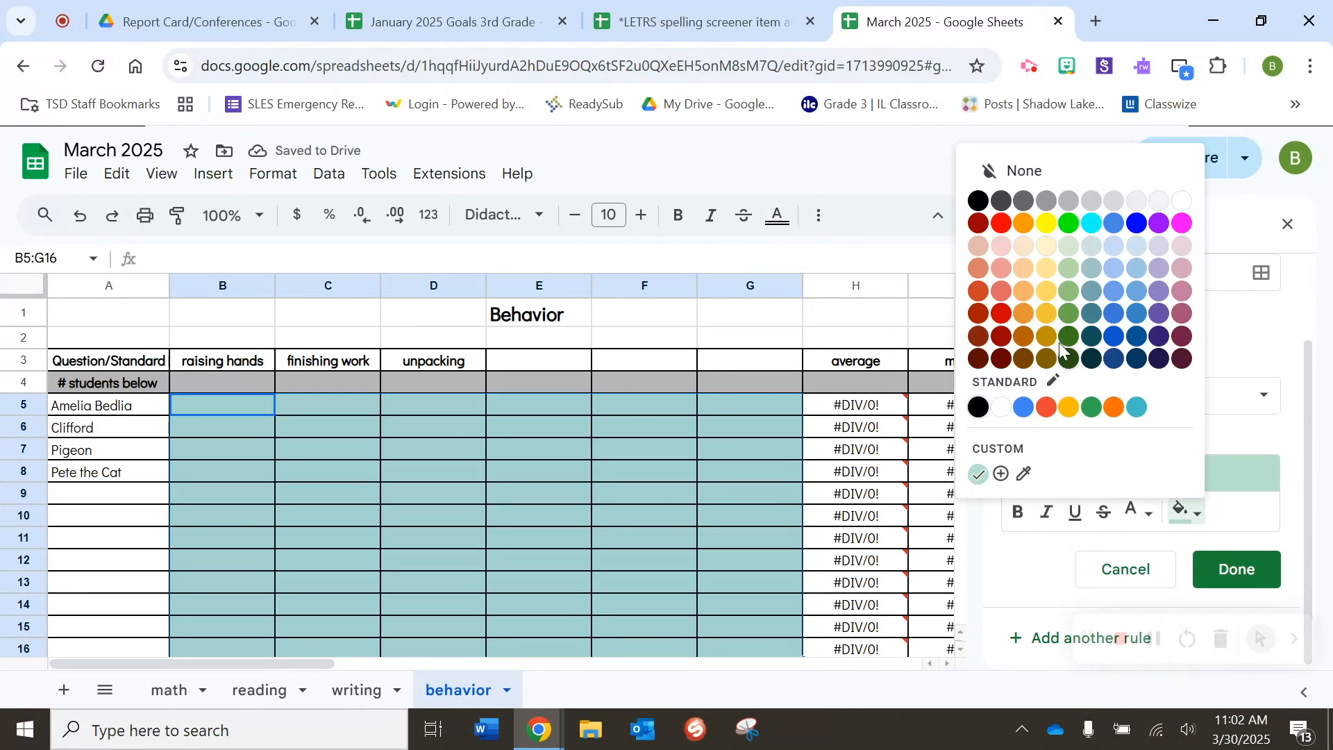
left_click(1007, 247)
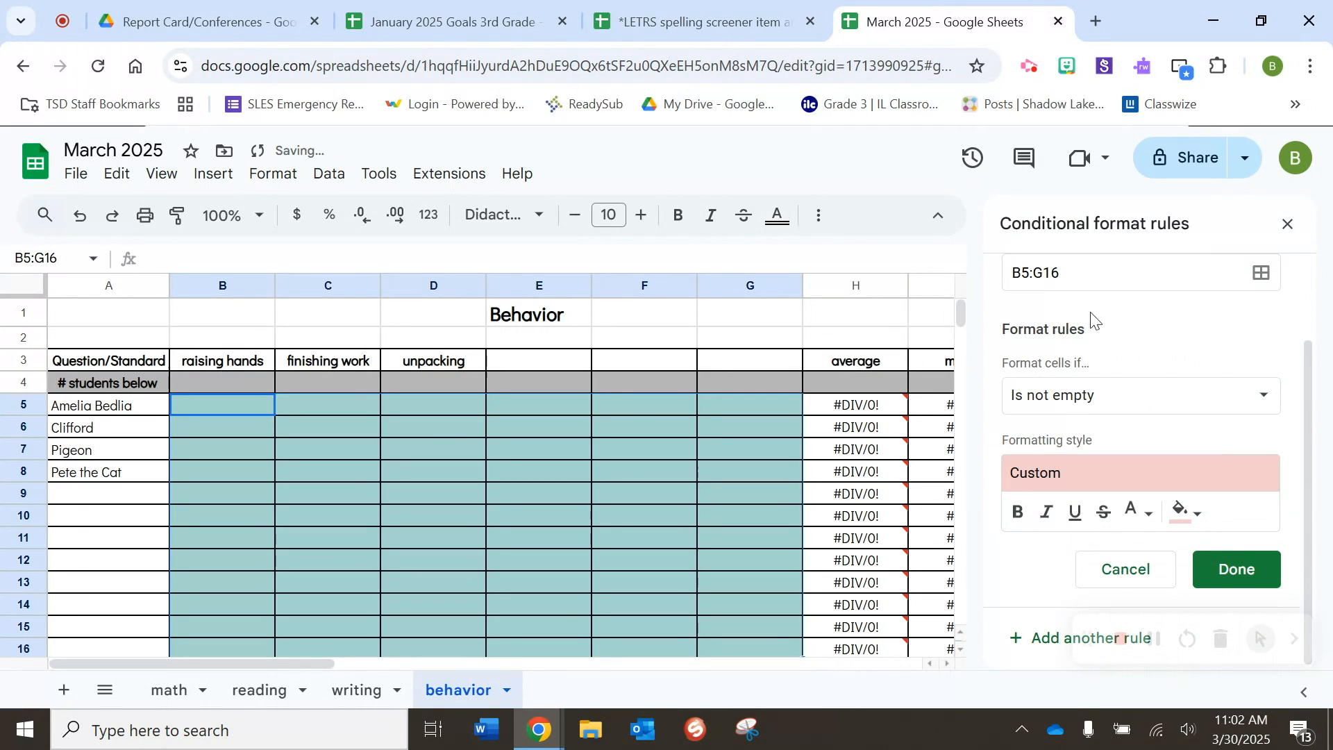
left_click(1207, 565)
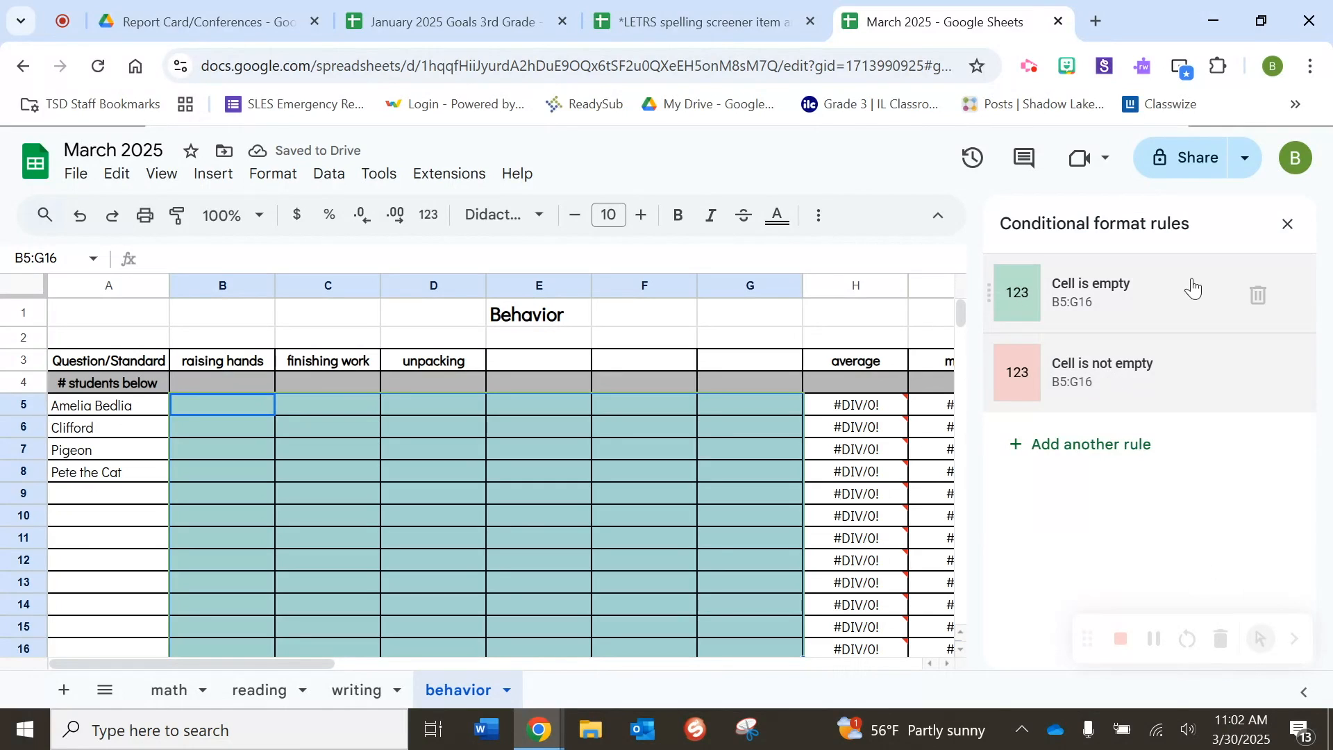
left_click(1287, 229)
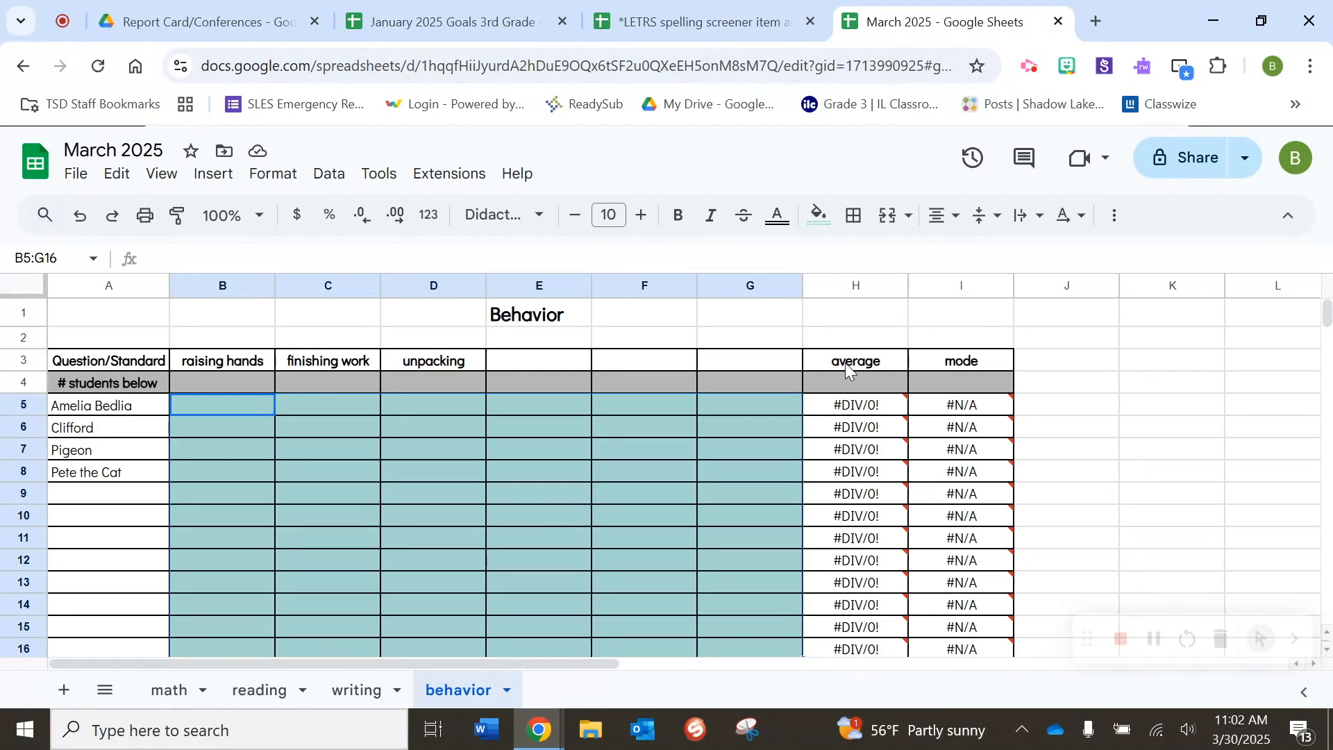
Step: Delete the average and mode columns H and I from the behavior sheet
left_click_drag(845, 363, 984, 641)
right_click(984, 641)
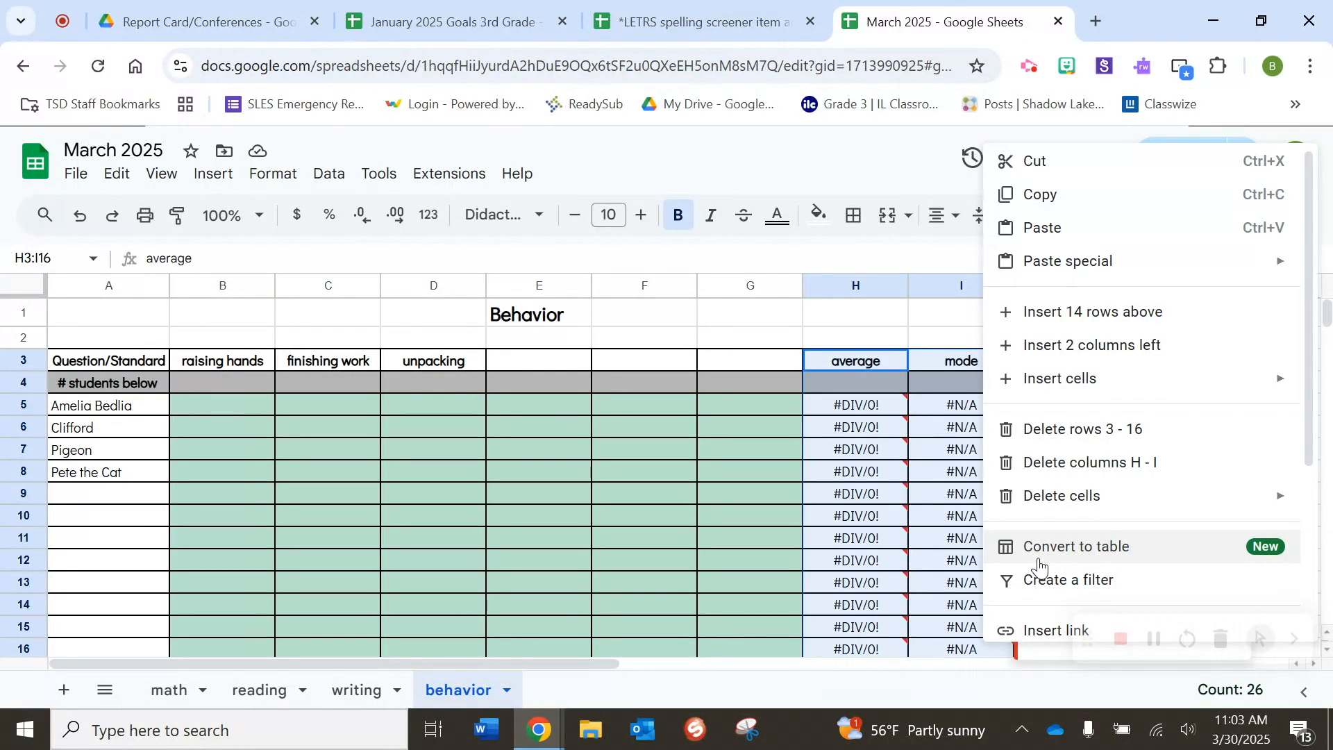
left_click(1079, 465)
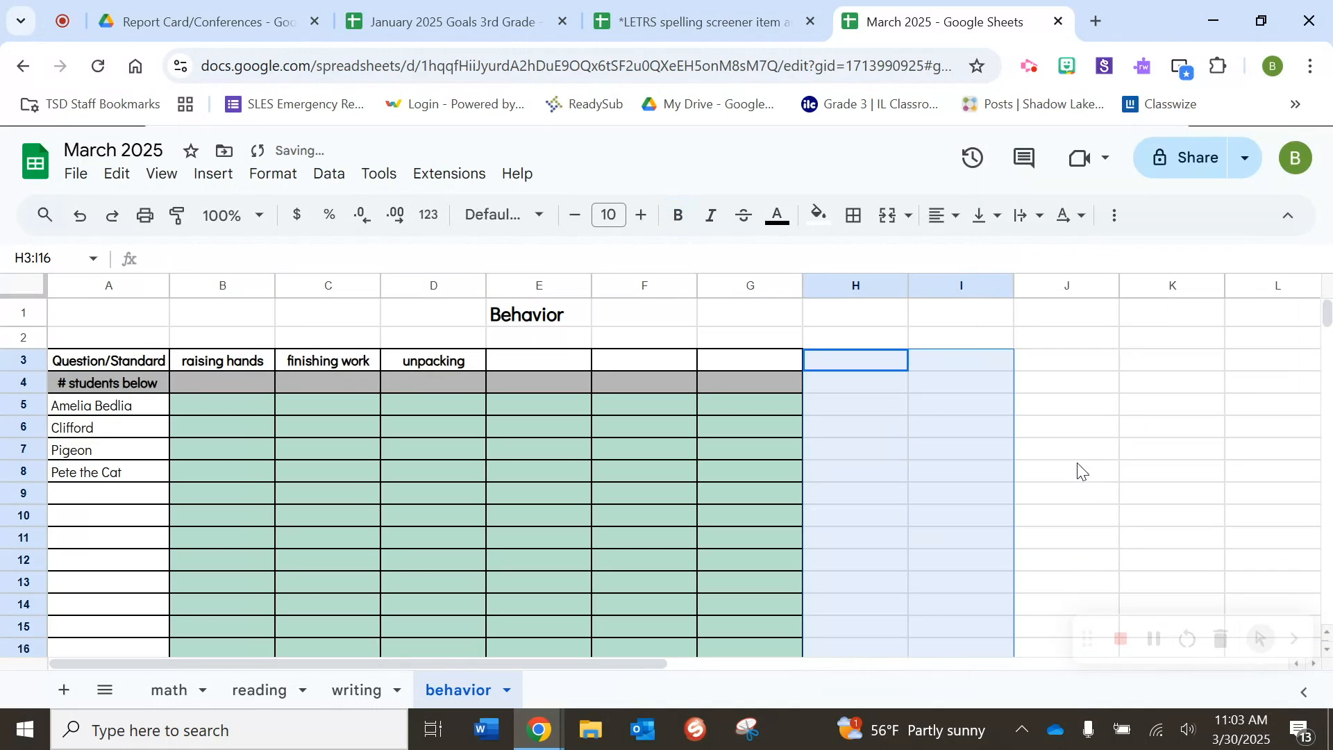
Step: Enter sample behavior marks in the table: x in B5, 10 in C6, 50 in D7 and 1 in C8
left_click(248, 404)
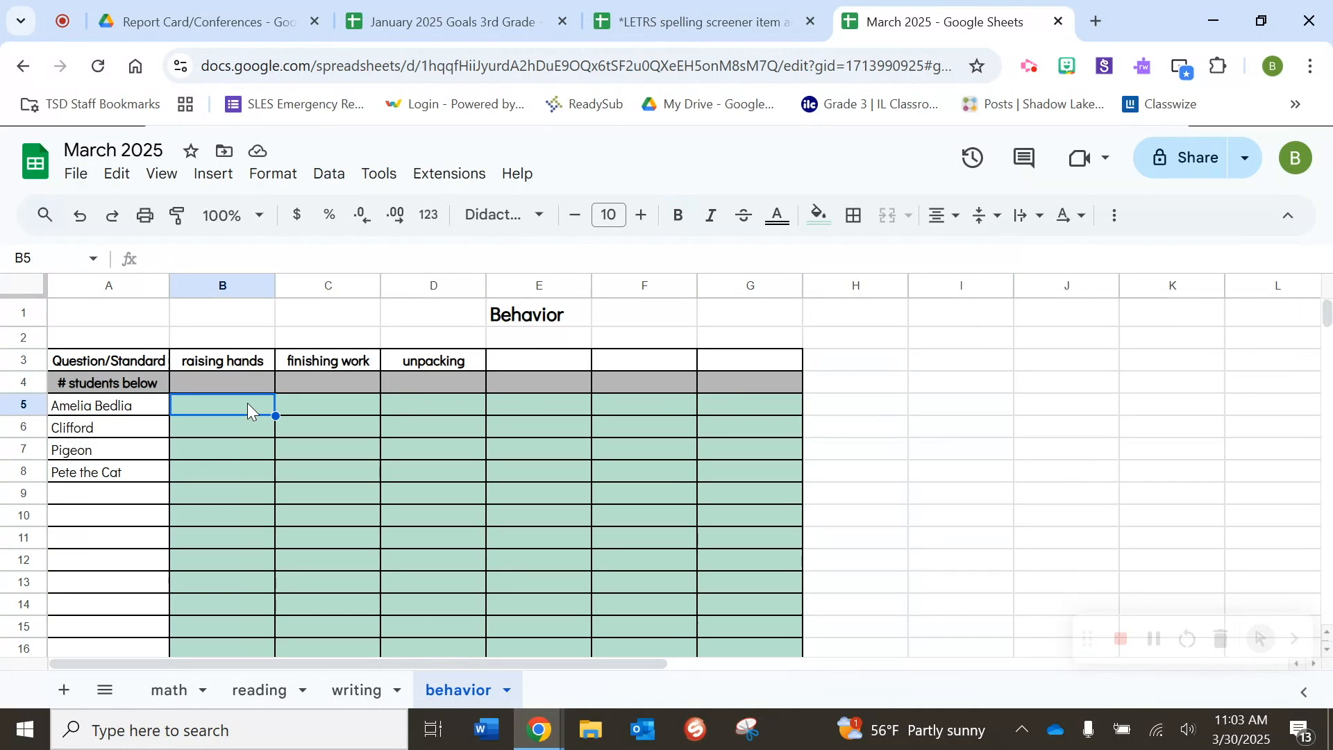
type("x")
left_click(316, 407)
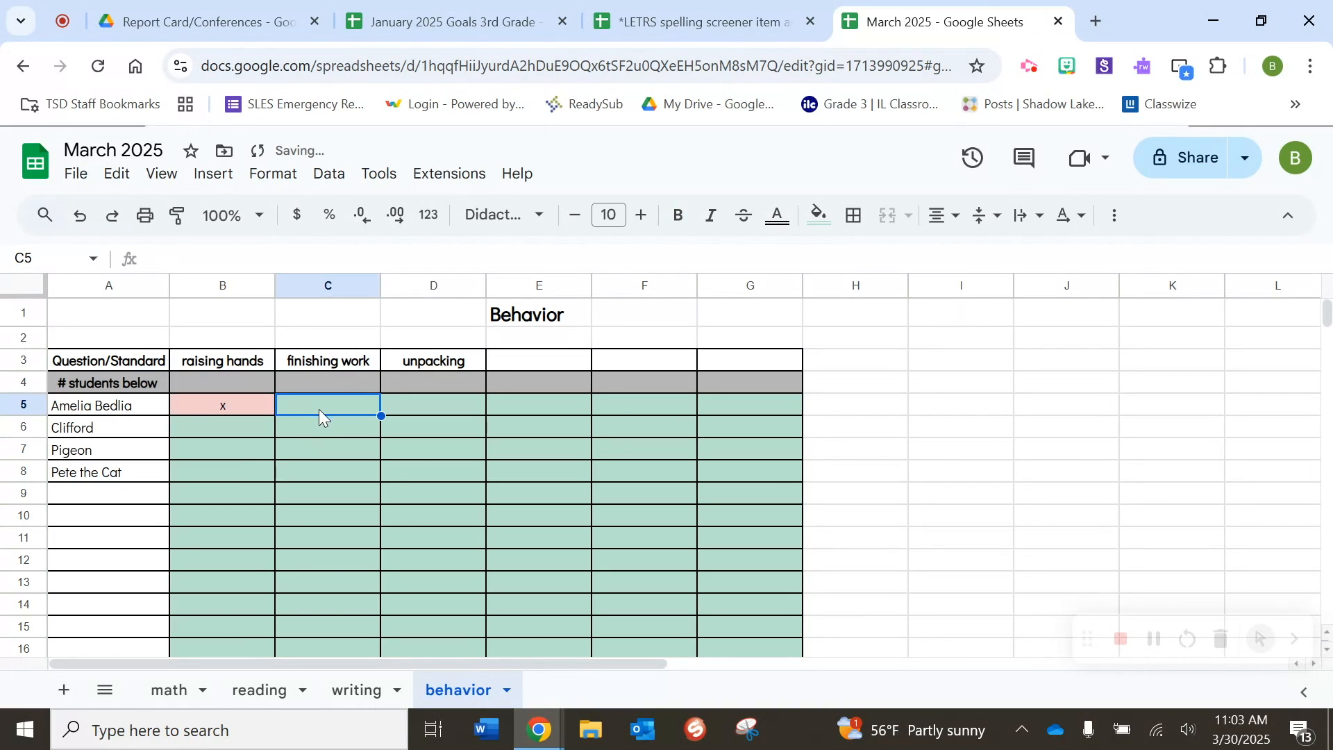
left_click(319, 427)
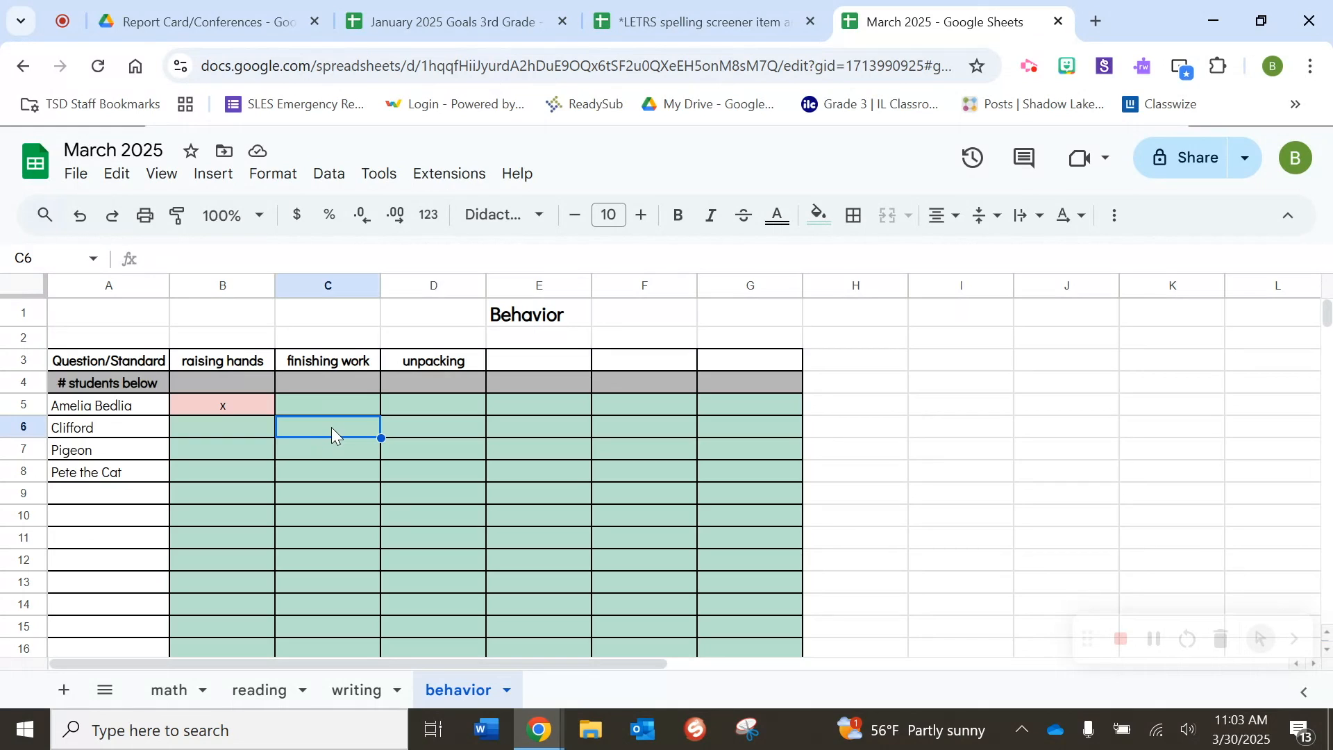
type("10")
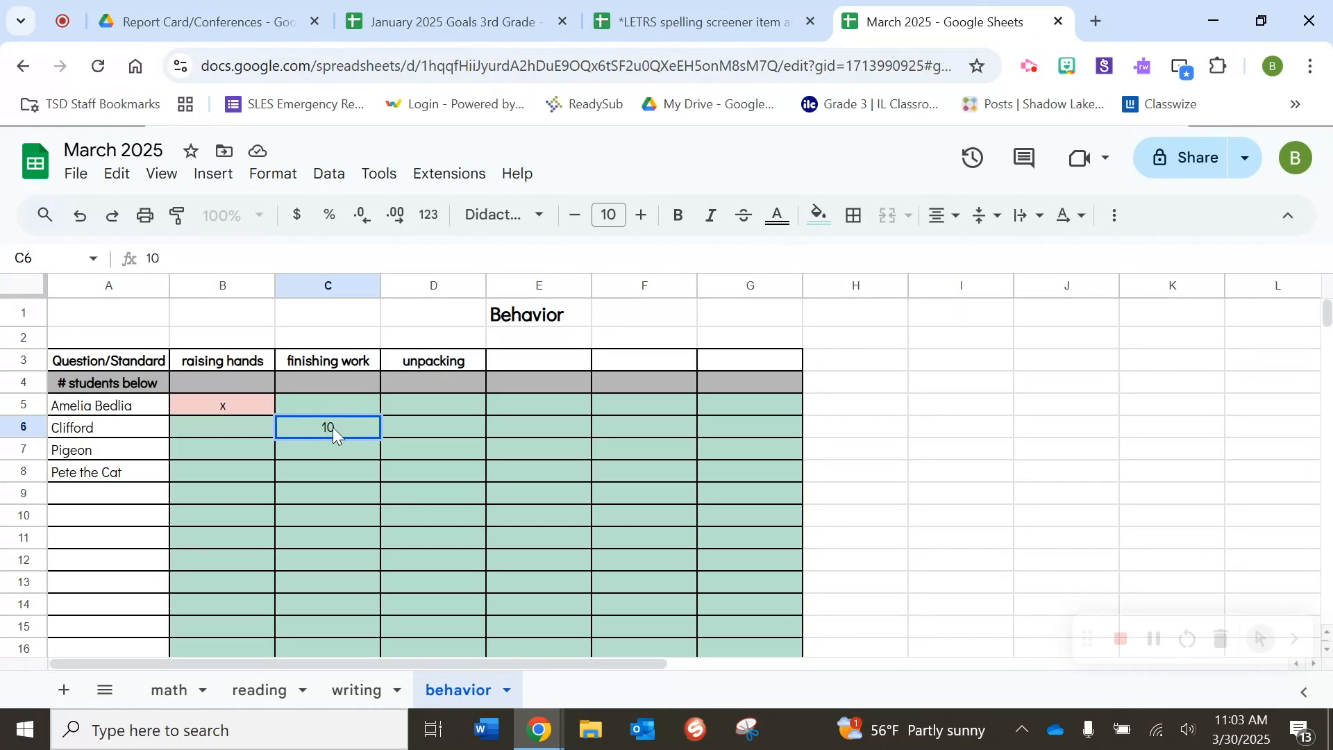
key("Return")
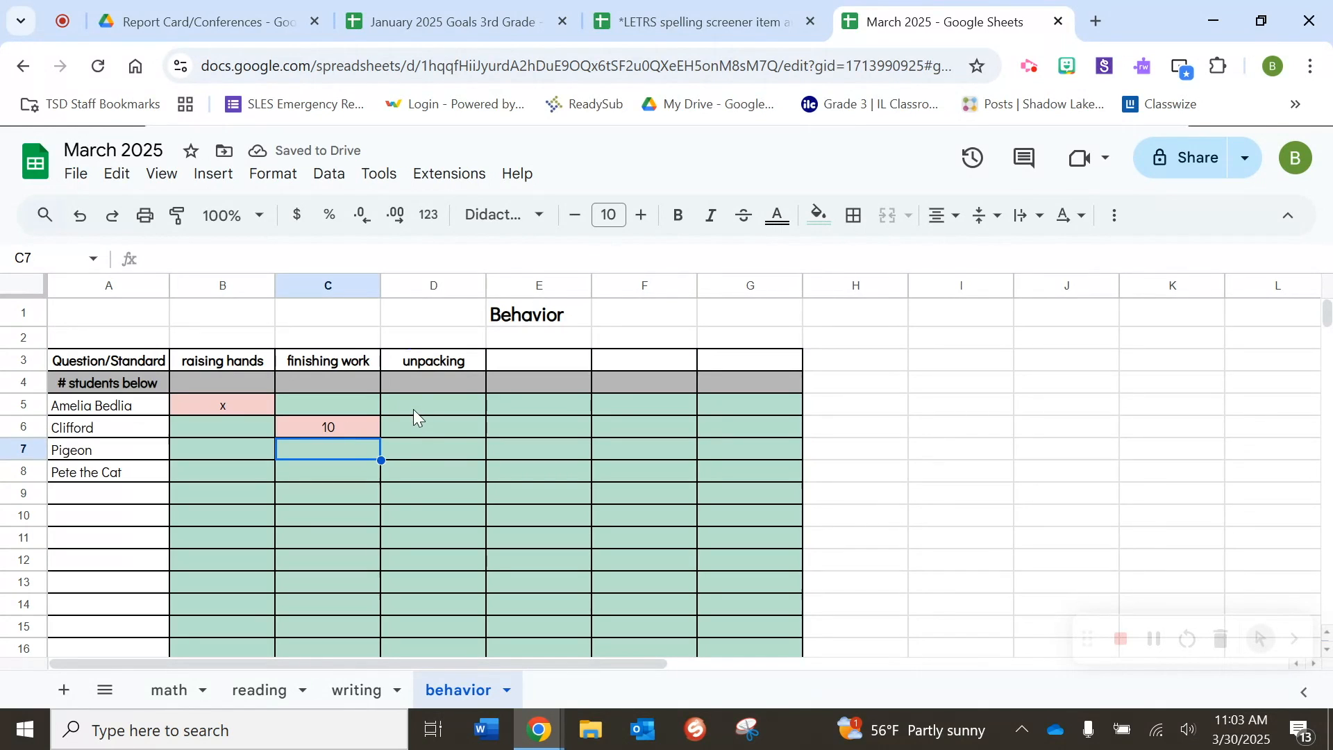
left_click(418, 453)
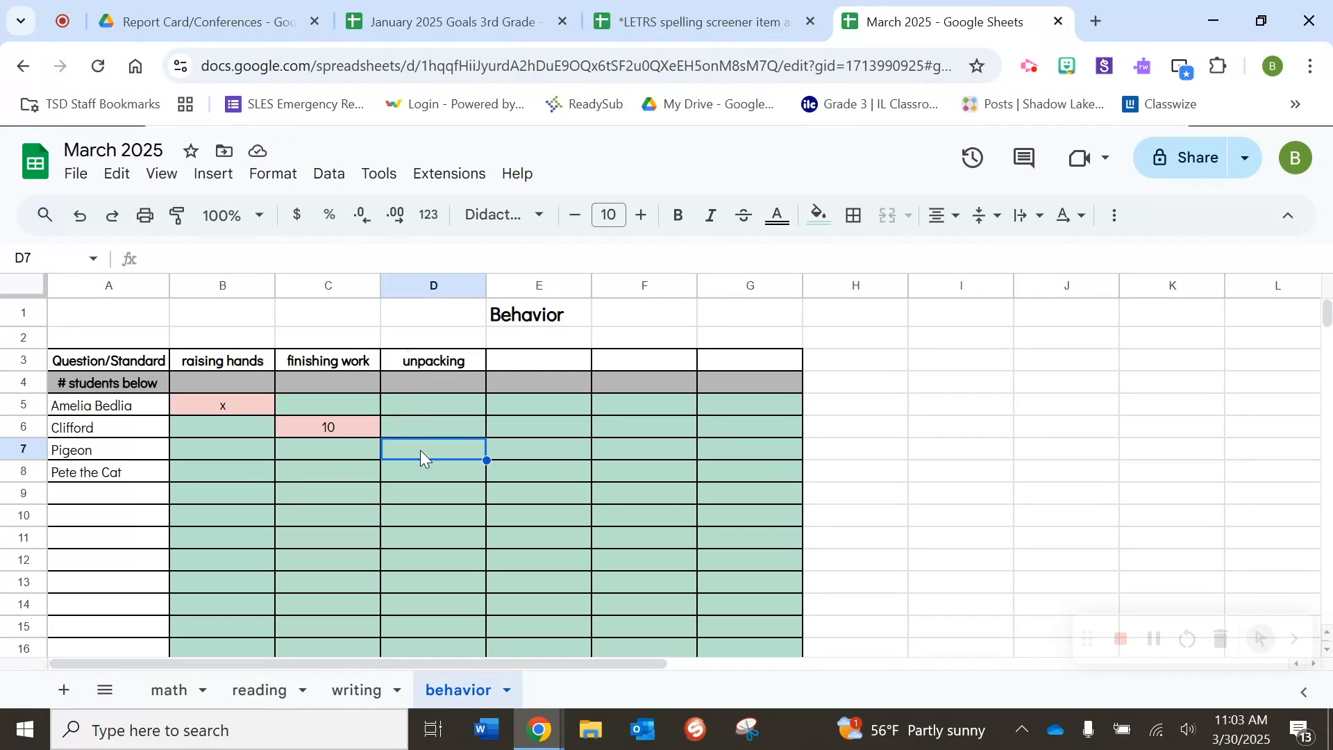
type("50")
left_click(423, 471)
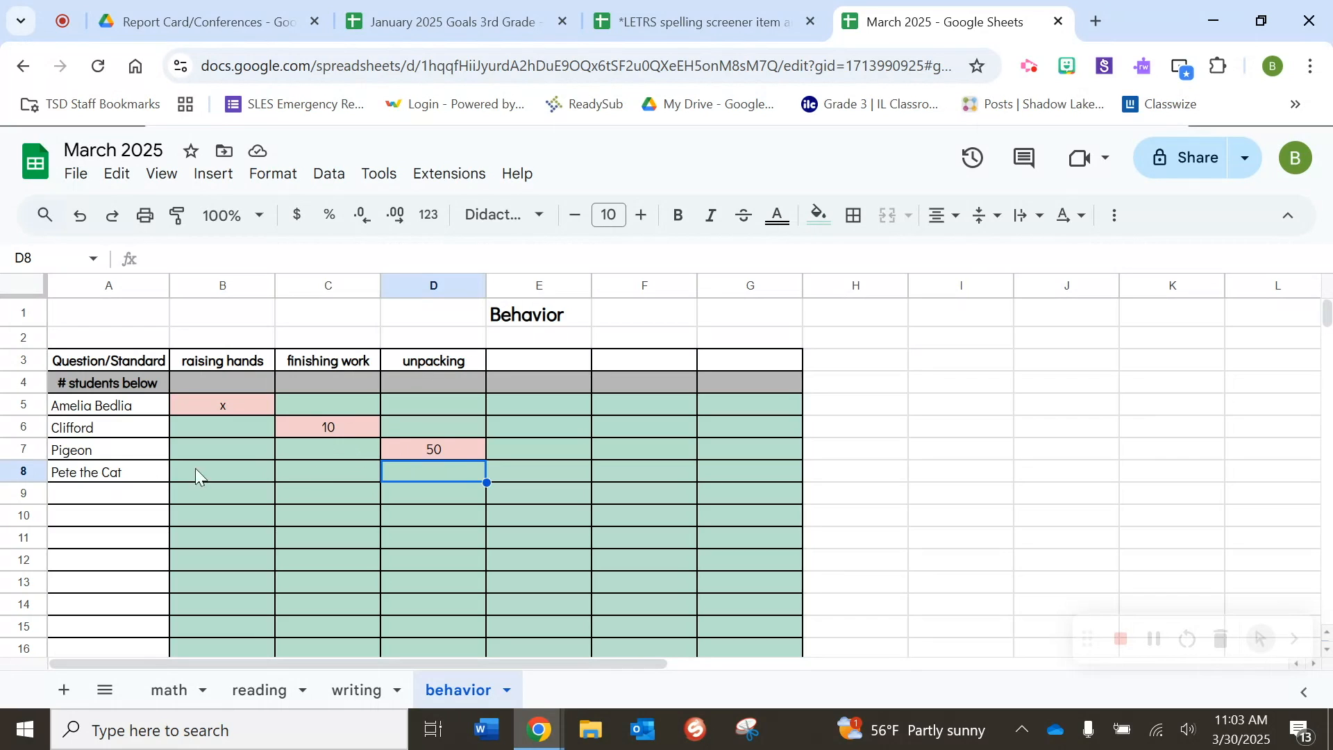
left_click(331, 474)
type("1")
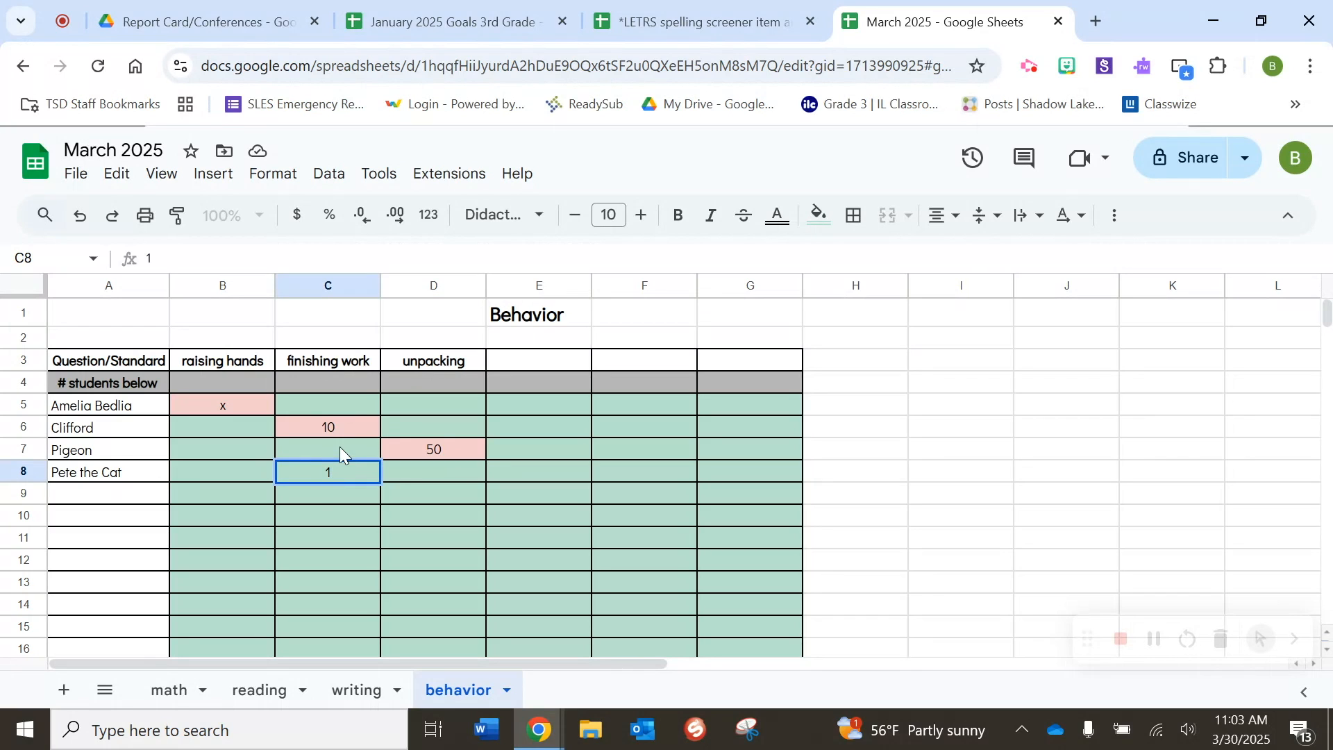
left_click(339, 449)
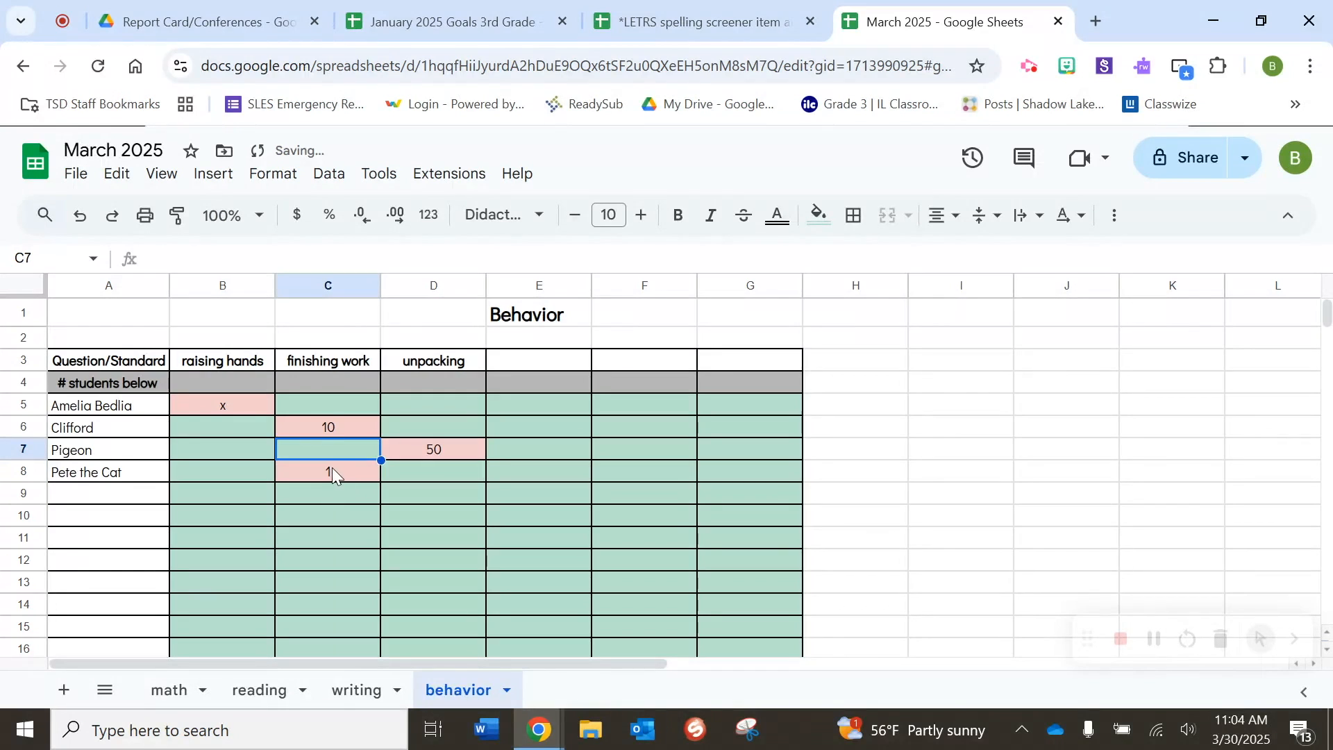
left_click(335, 427)
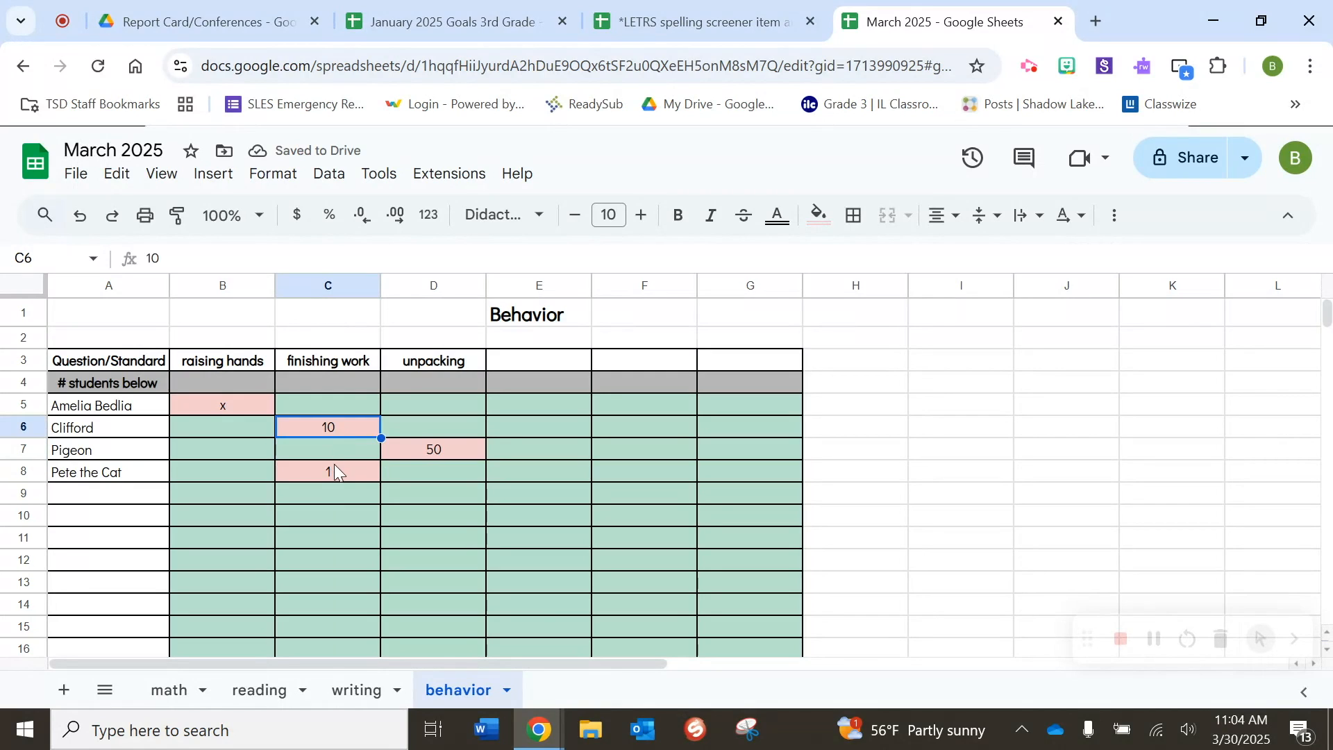
left_click(335, 468)
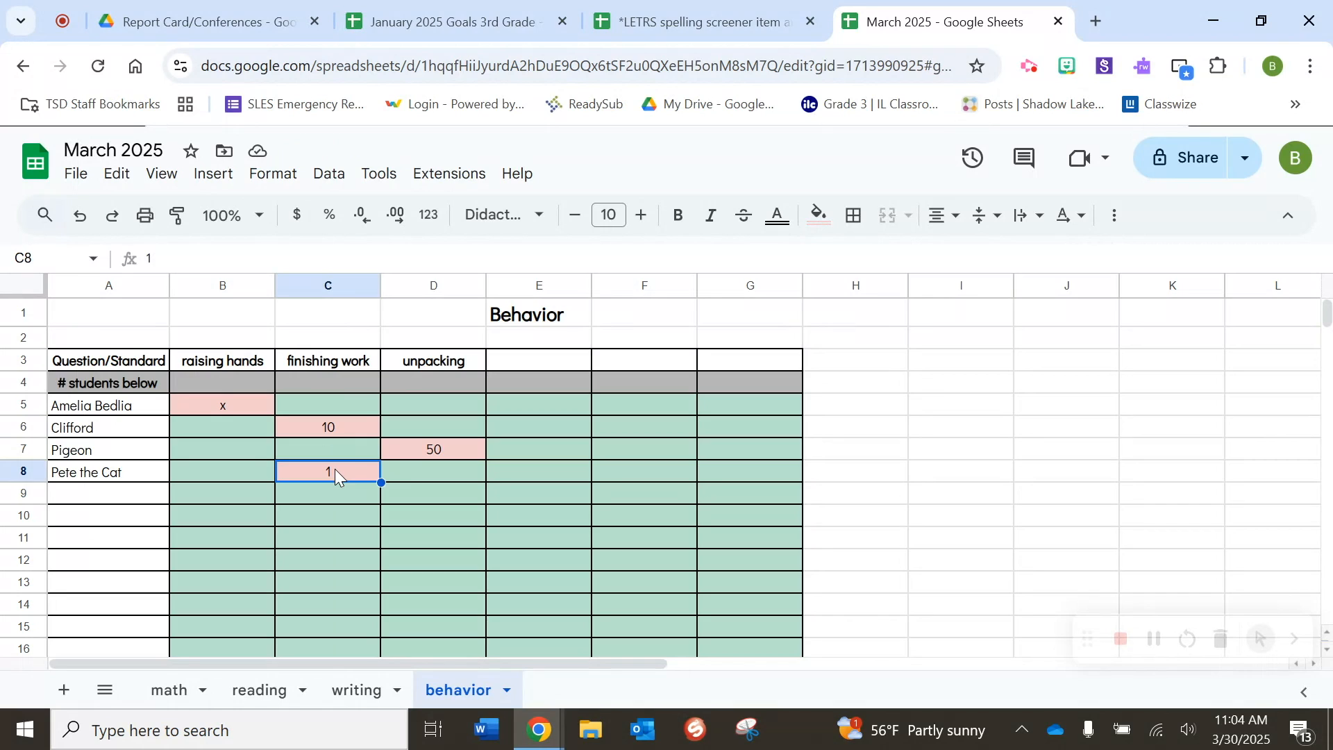
left_click(343, 426)
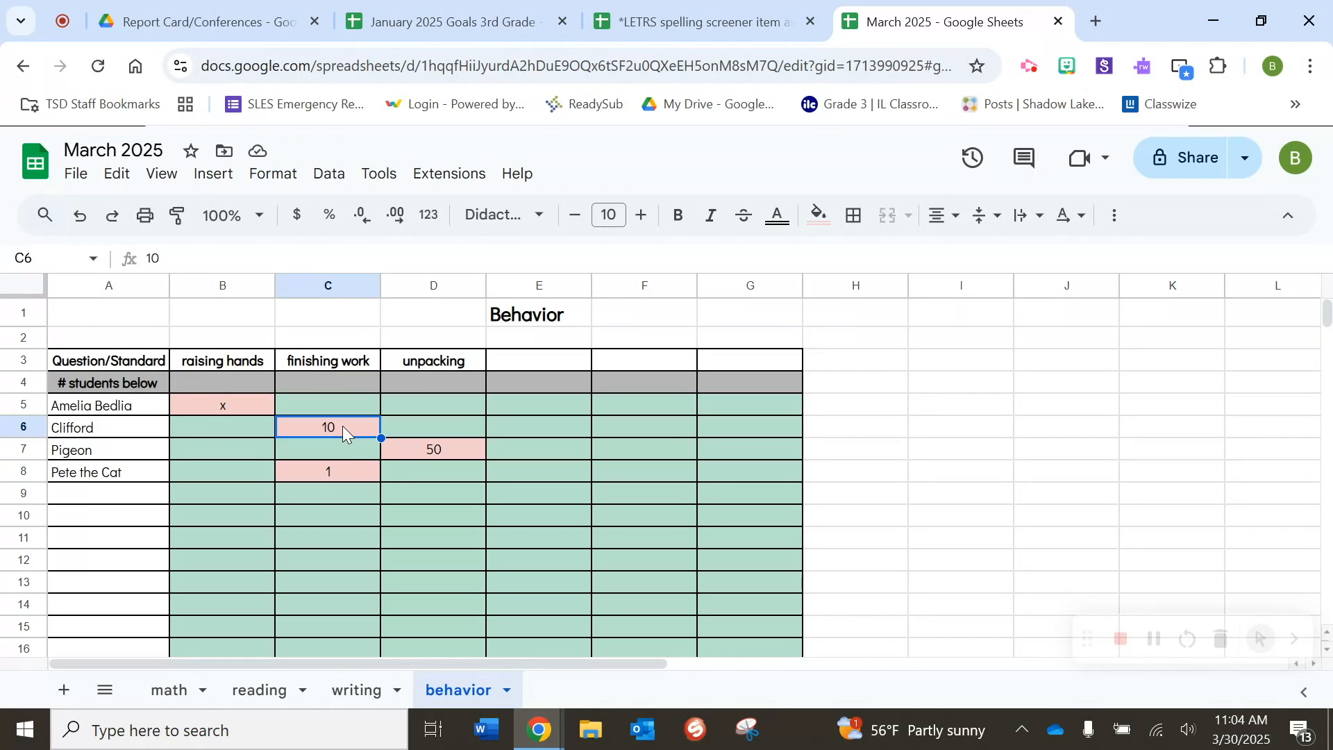
left_click(344, 474)
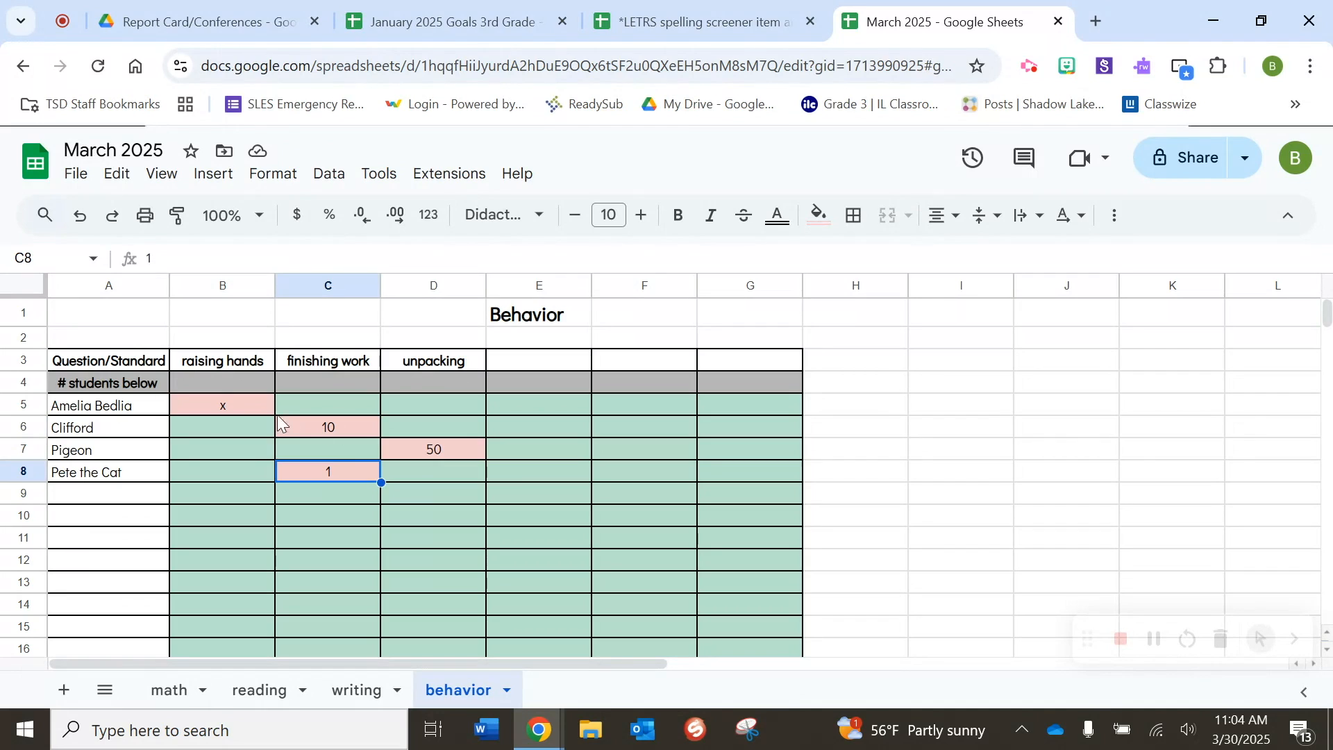
left_click(247, 406)
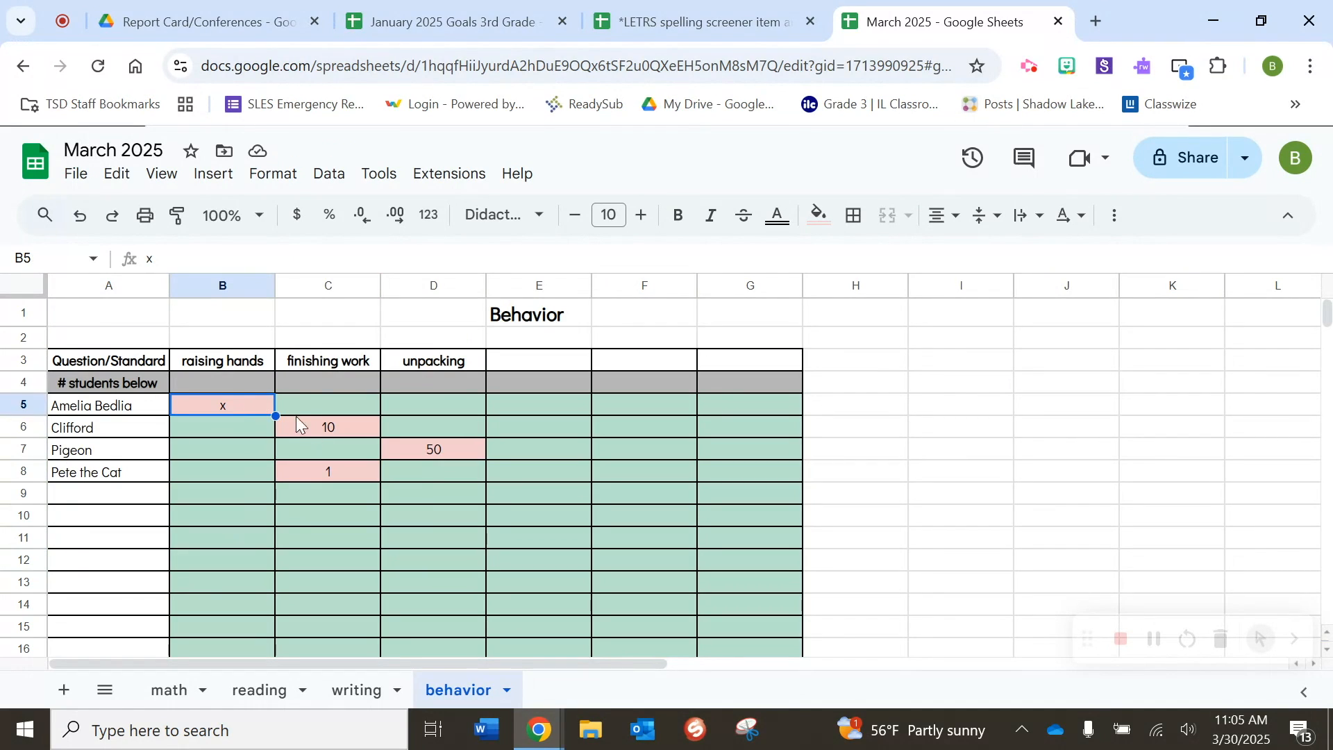
Step: Count the filled cells of B5:B16 in B4 with the COUNTA function and copy the formula across through G4
left_click(236, 386)
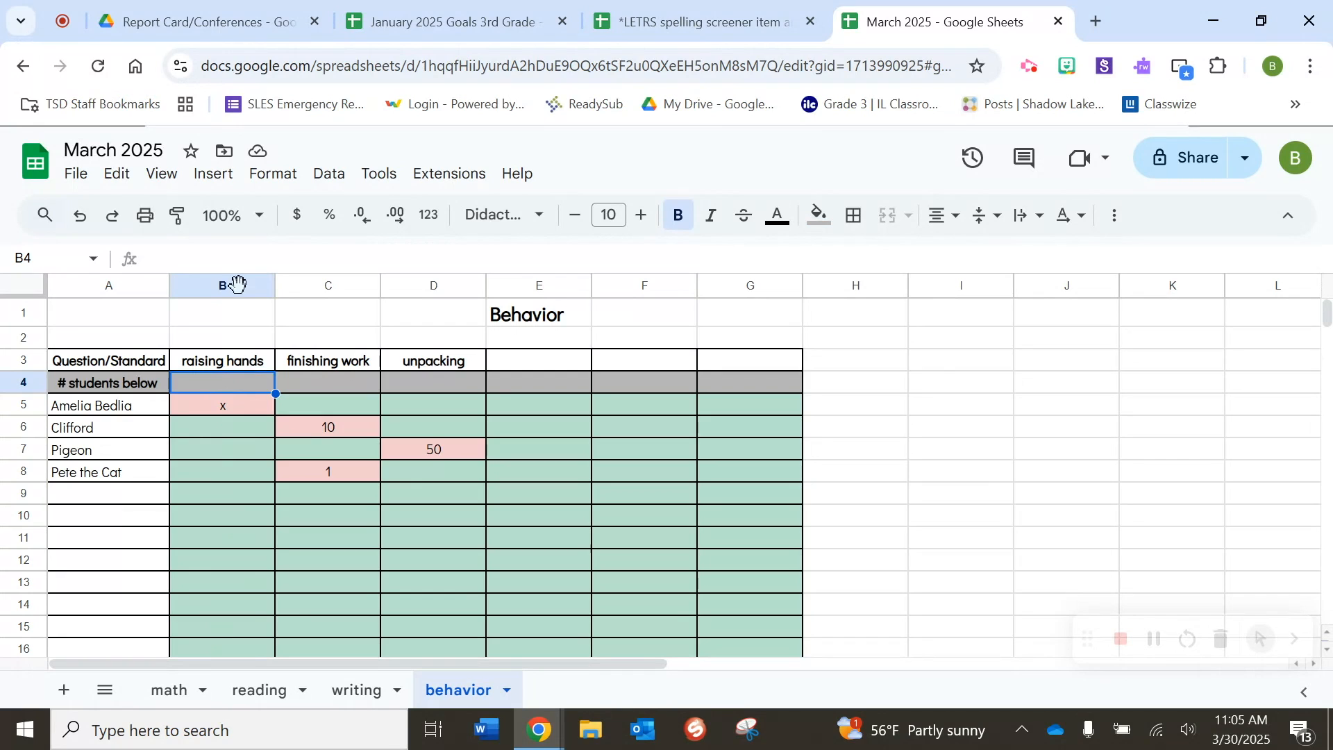
left_click(213, 174)
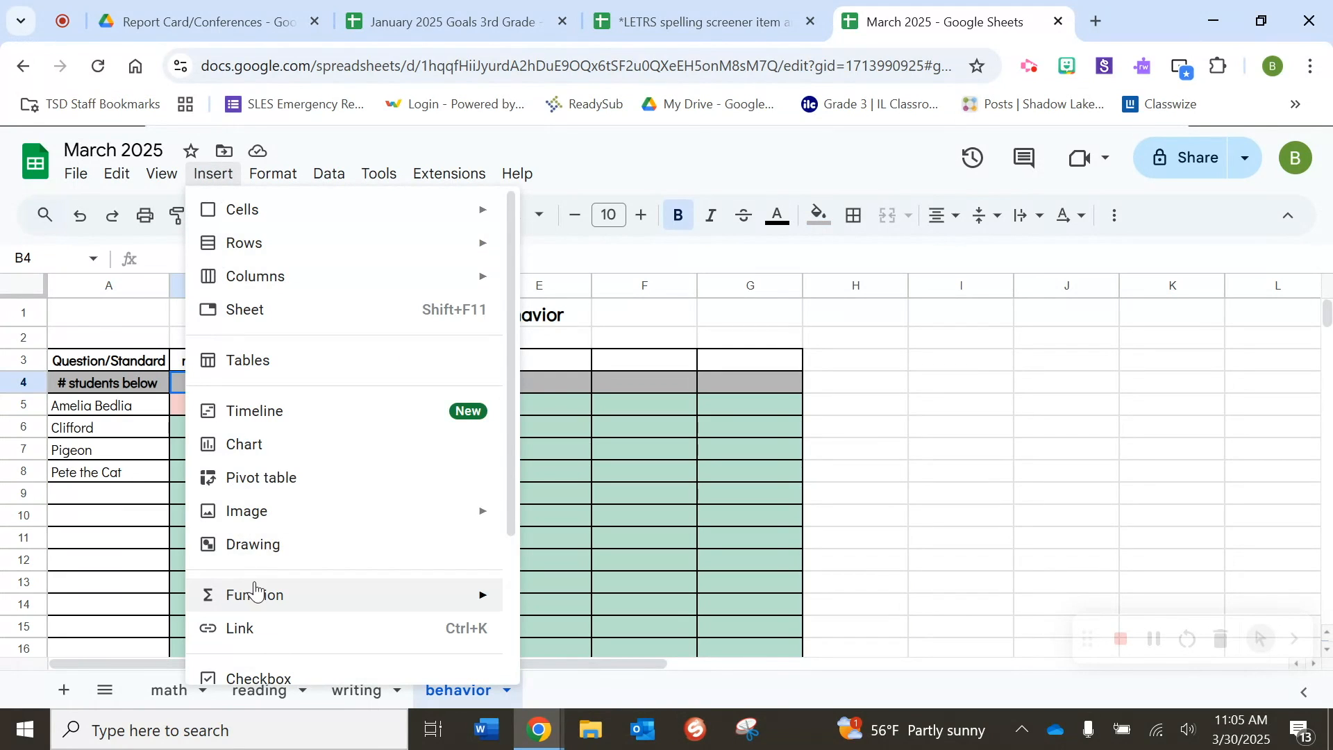
mouse_move(261, 594)
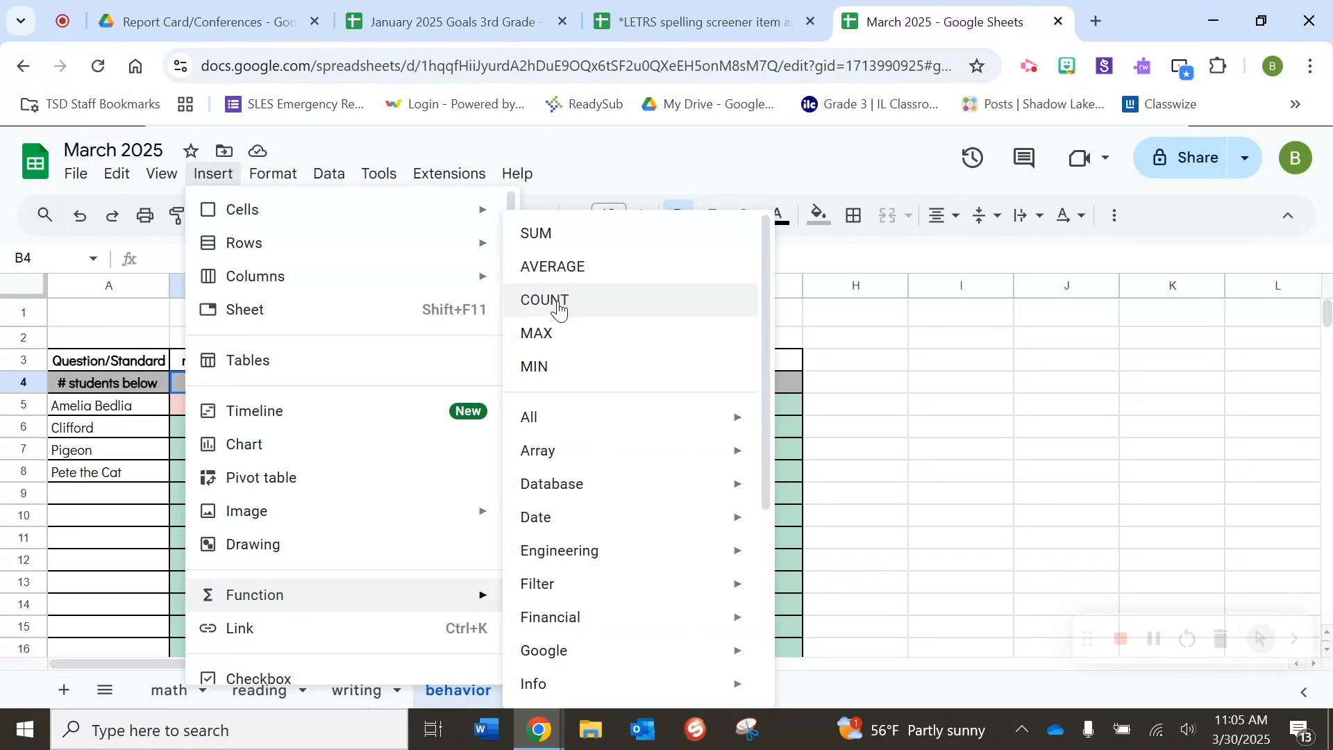
mouse_move(583, 415)
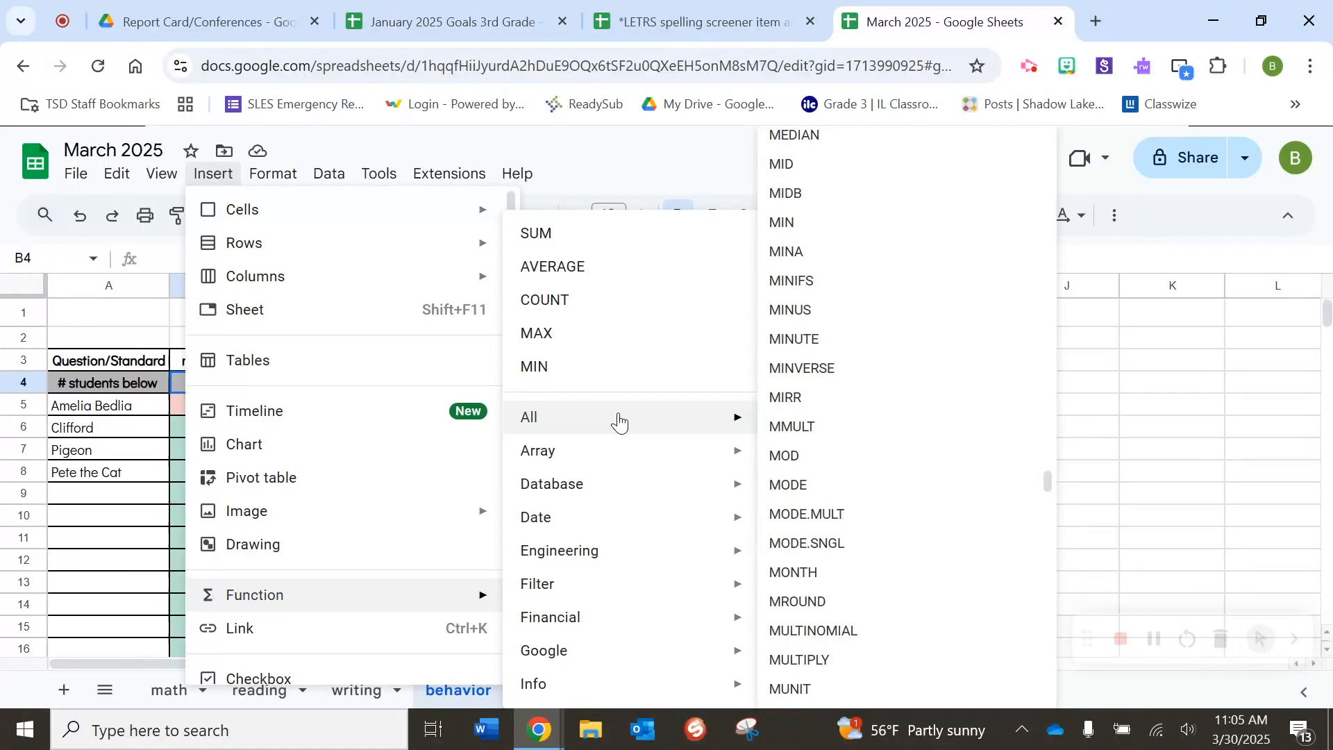
scroll(837, 430, "up", 20)
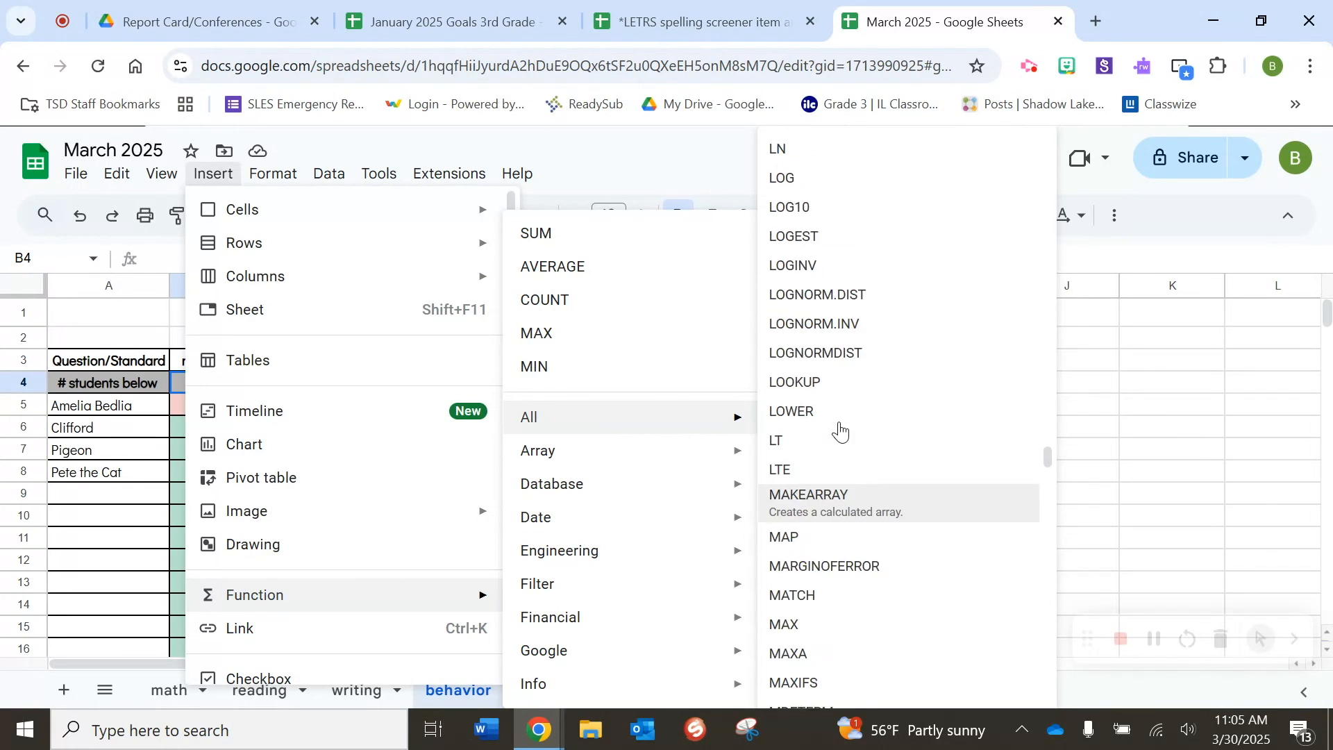
scroll(844, 413, "up", 20)
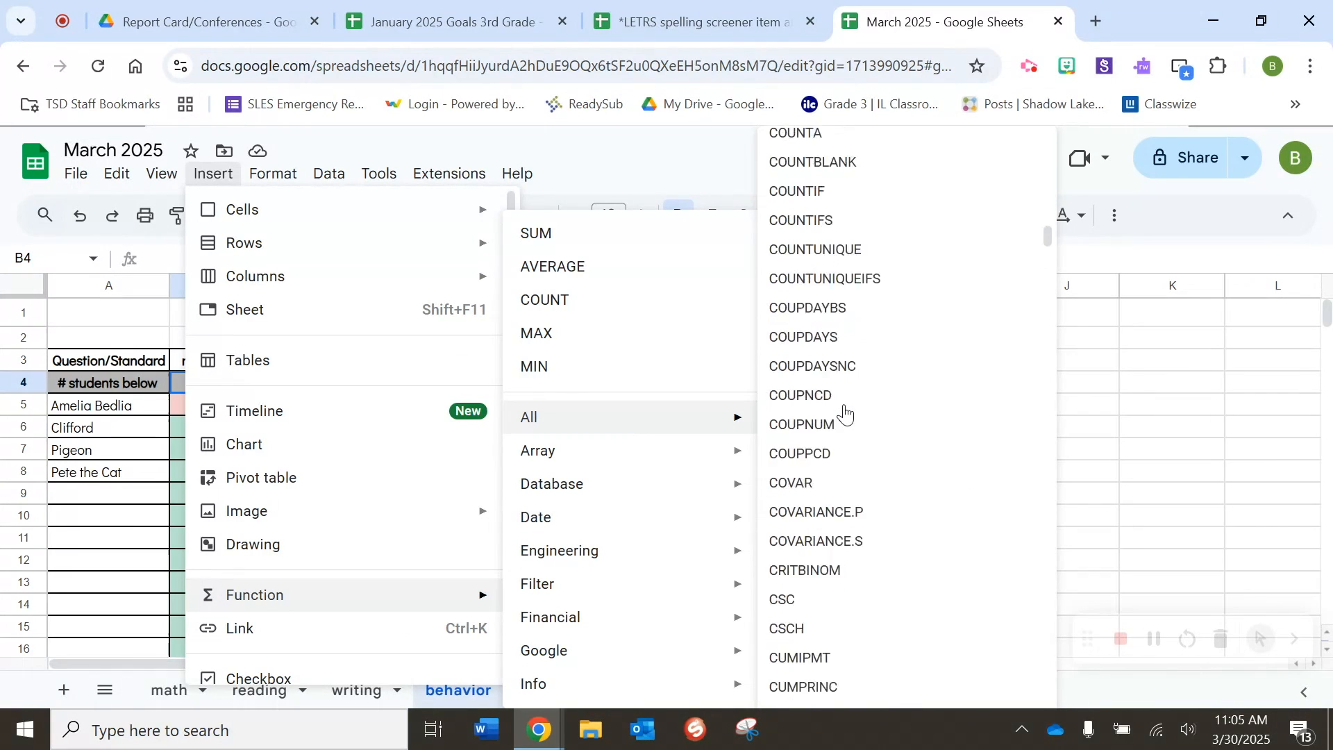
scroll(844, 413, "down", 3)
scroll(844, 413, "down", 7)
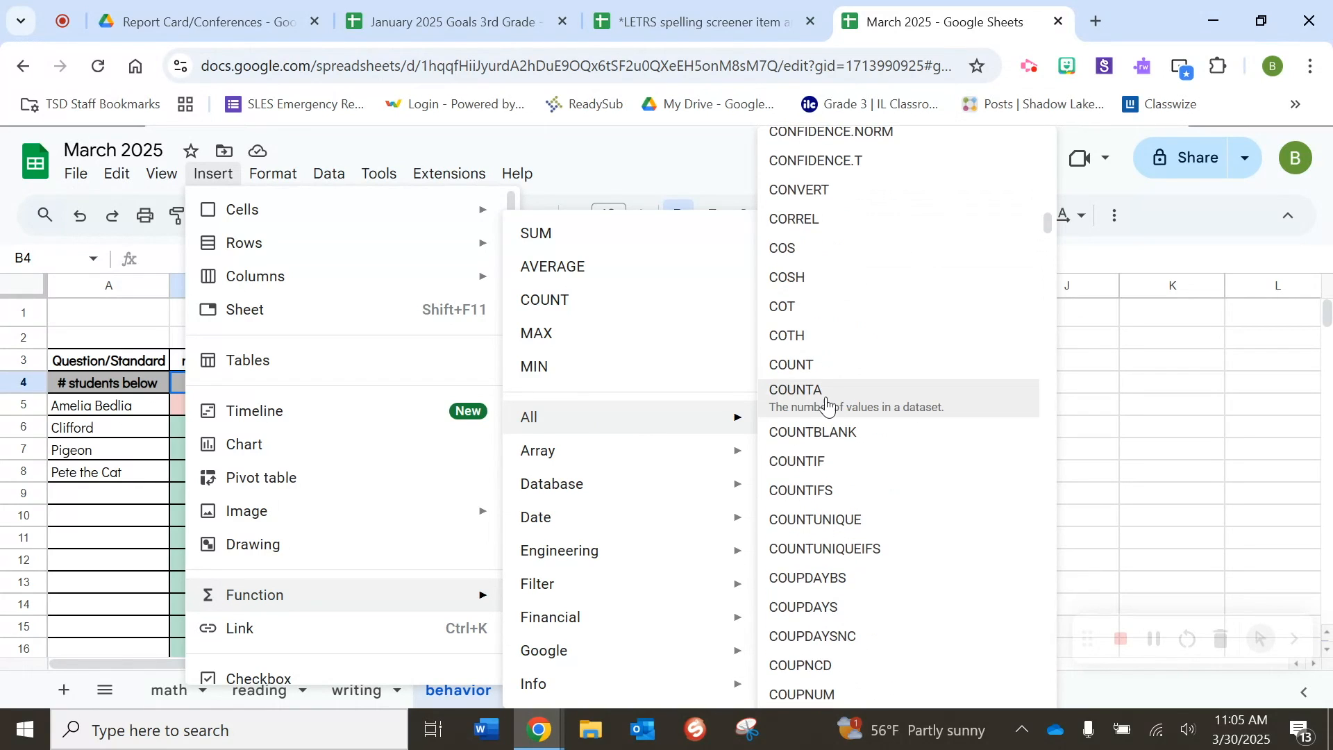
left_click(941, 408)
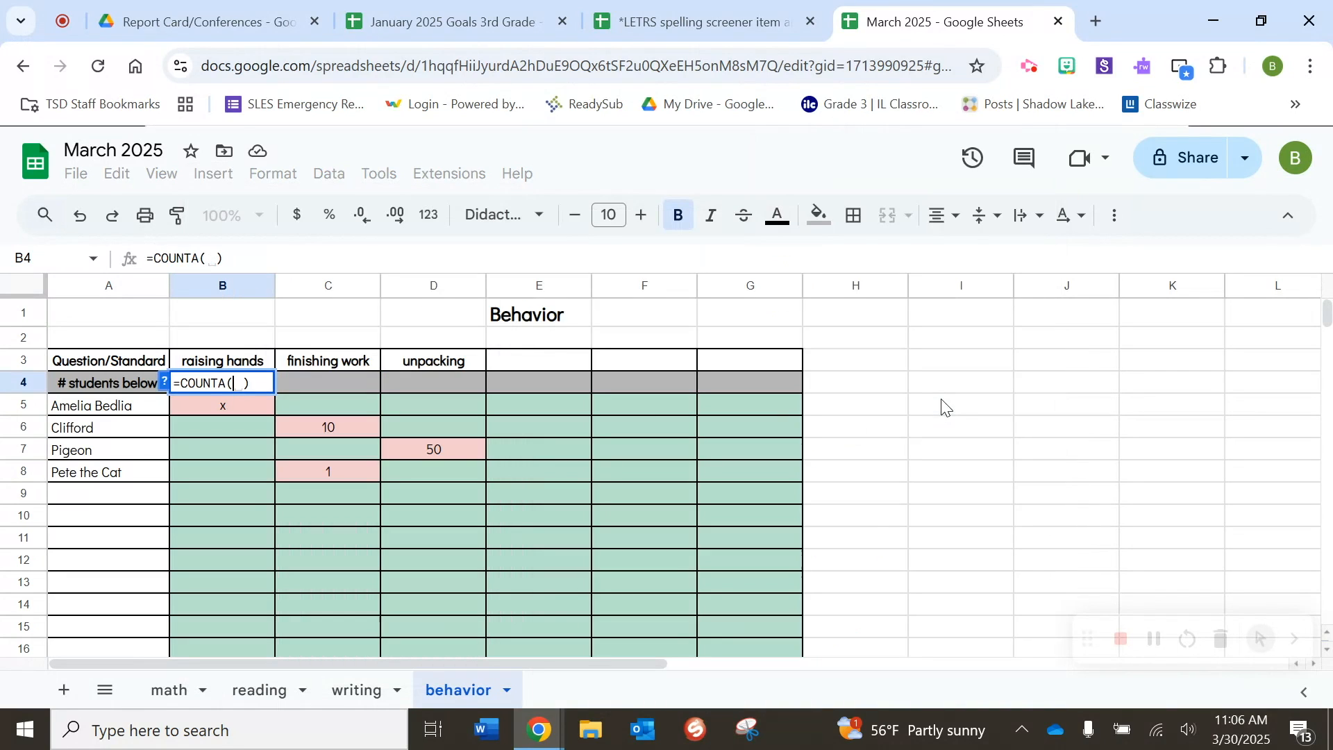
left_click_drag(256, 402, 240, 651)
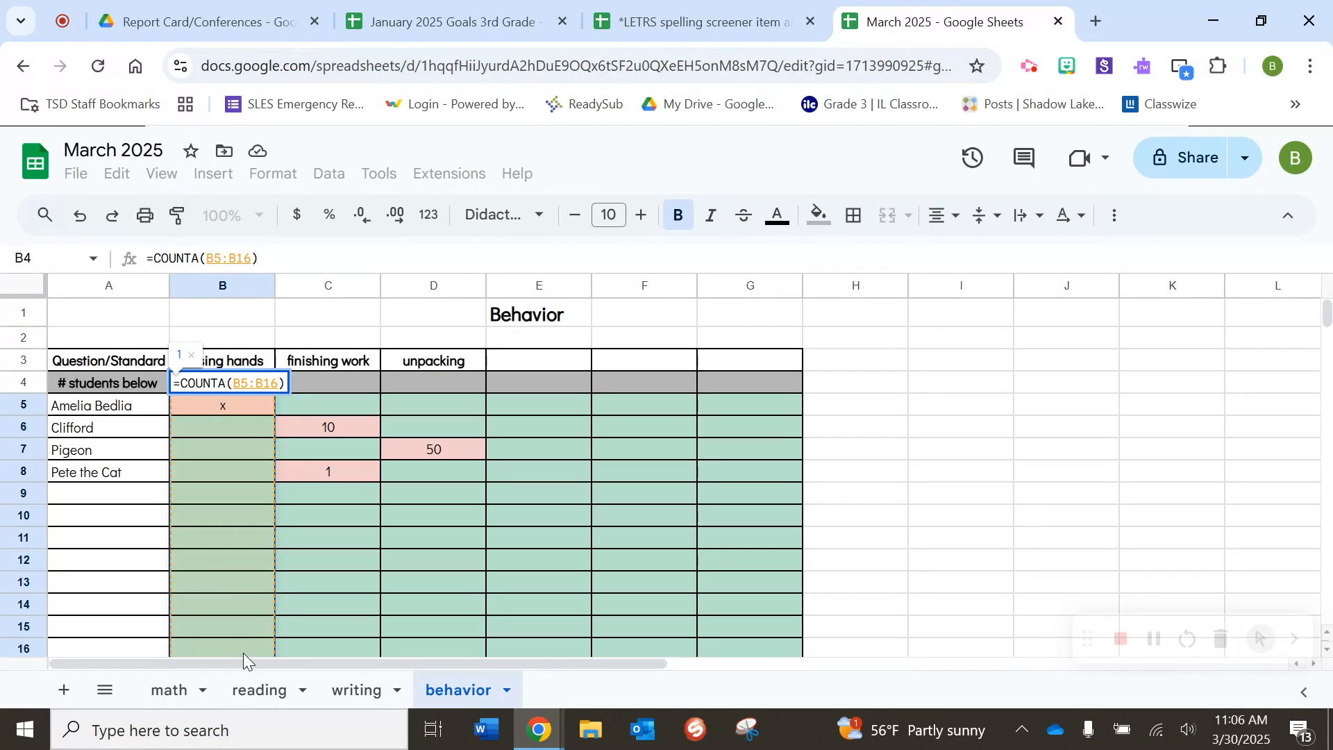
key("Return")
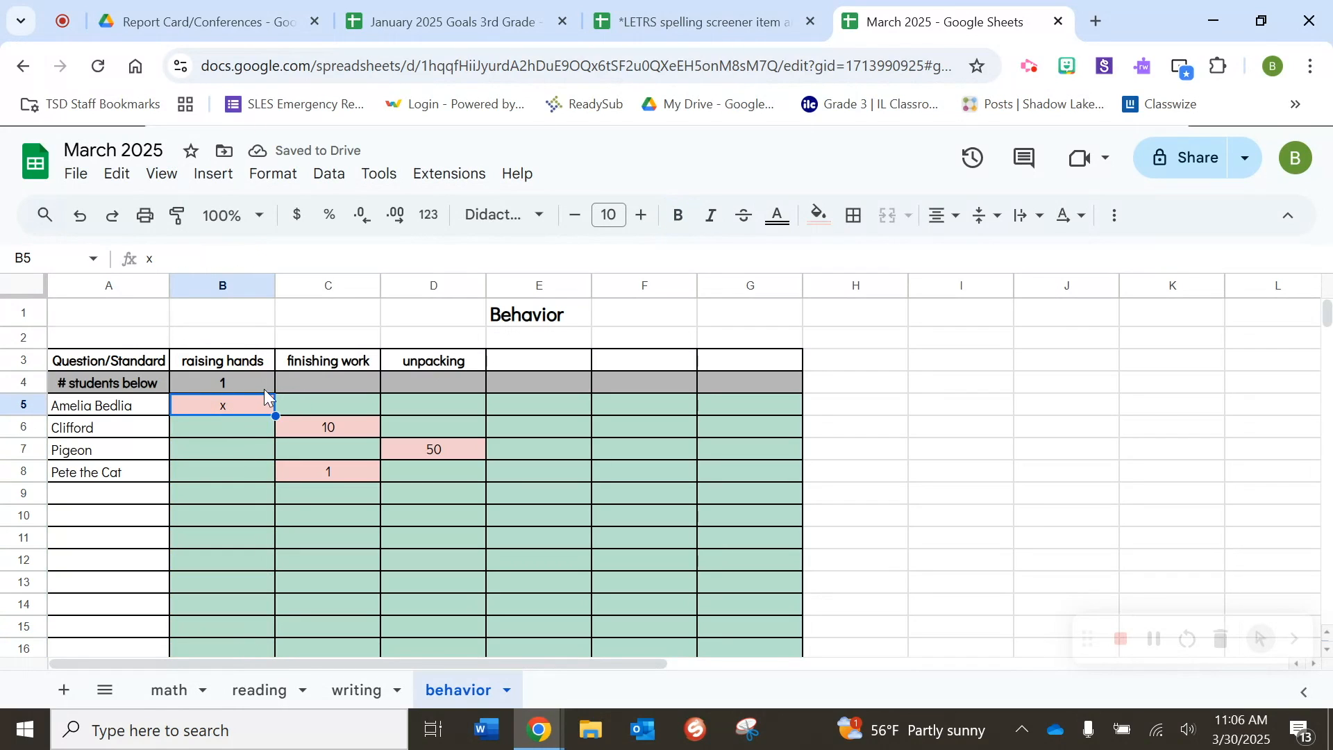
left_click(250, 388)
left_click_drag(274, 393, 780, 388)
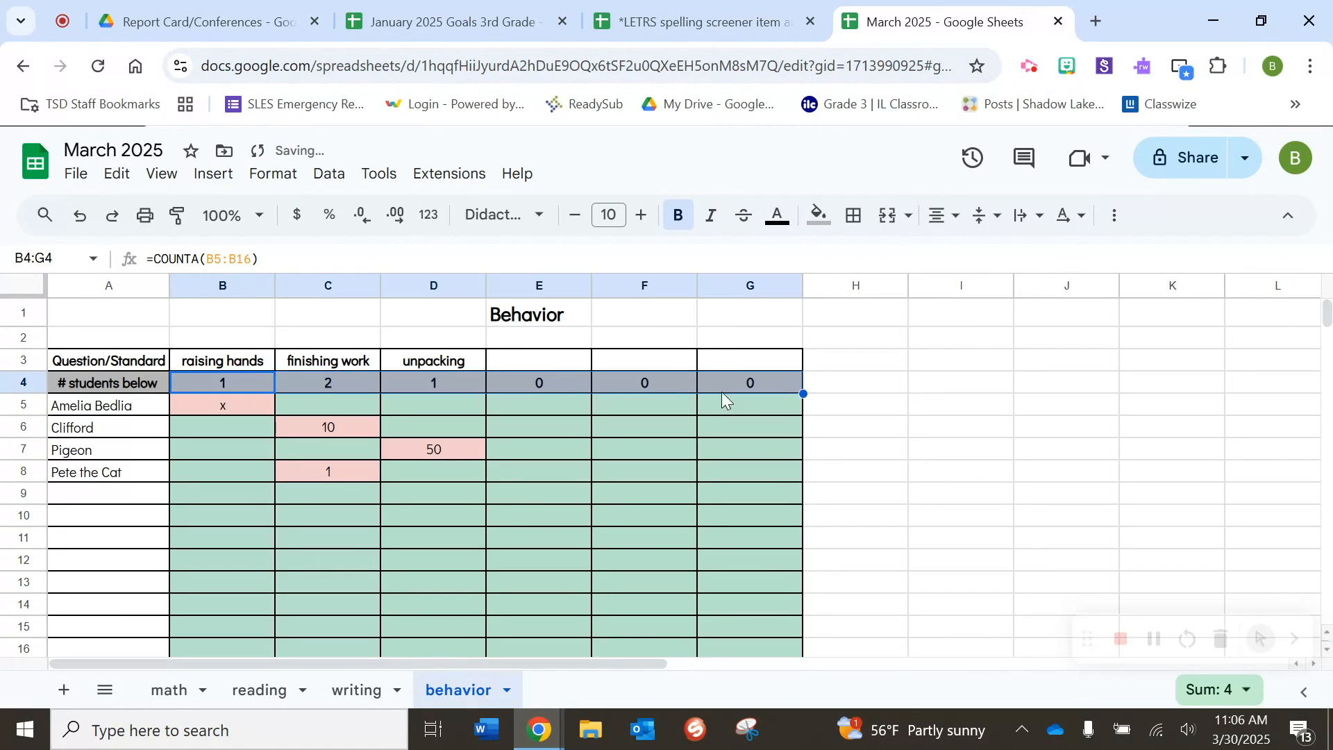
left_click(317, 405)
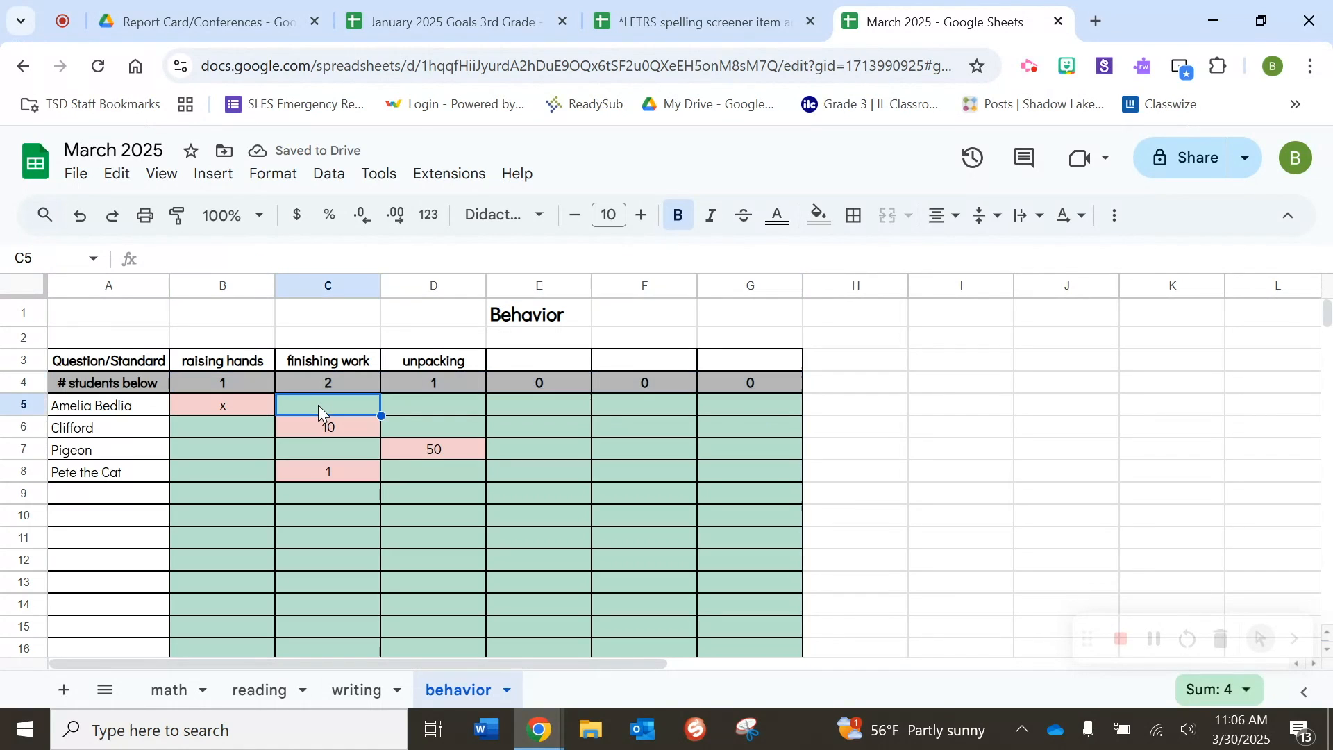
left_click(355, 363)
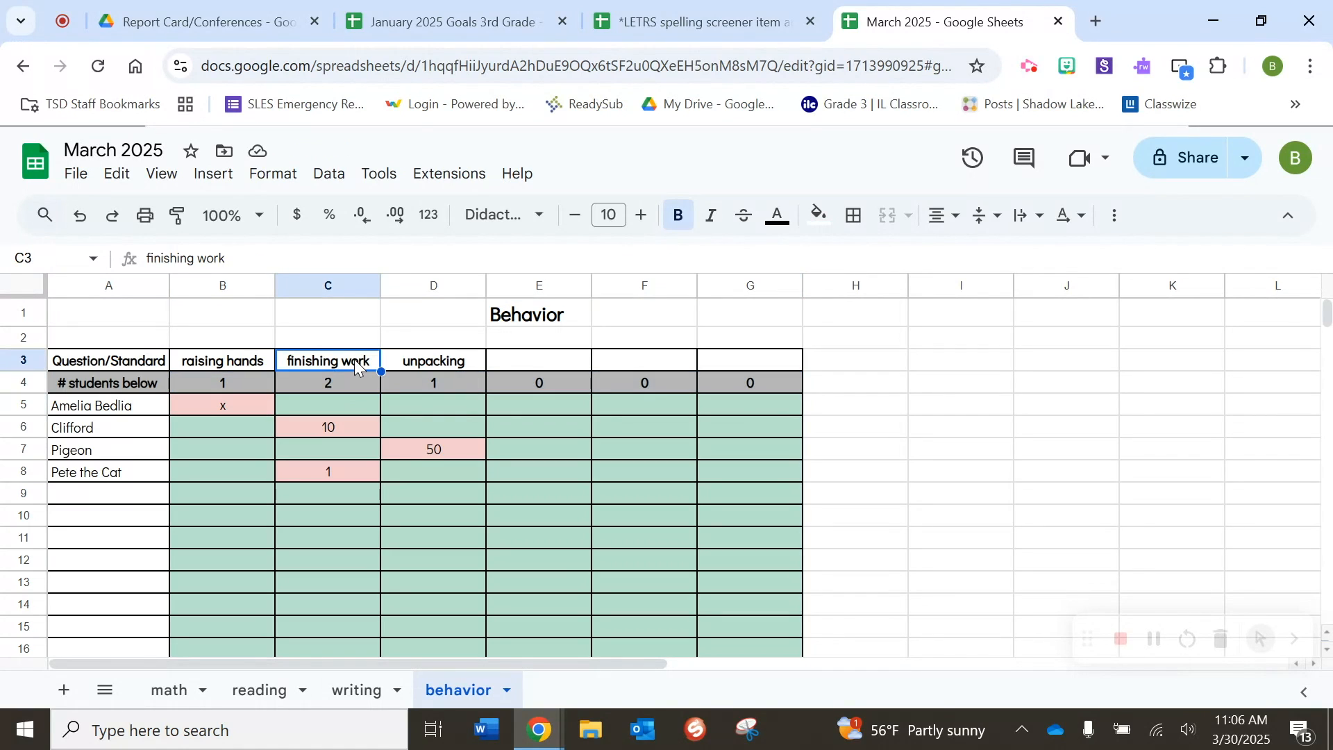
left_click(454, 361)
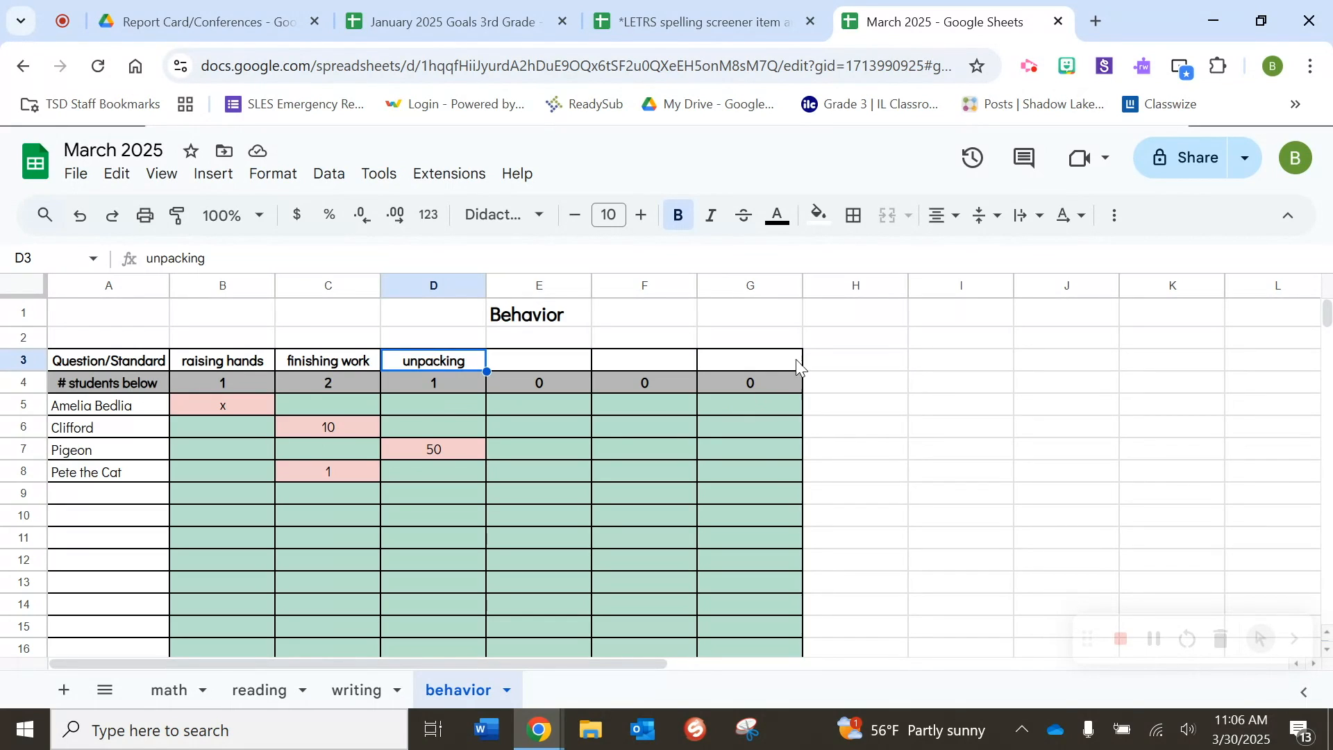
Step: Replace the count formula in G4 of the behavior sheet with the label "# per student"
left_click(753, 388)
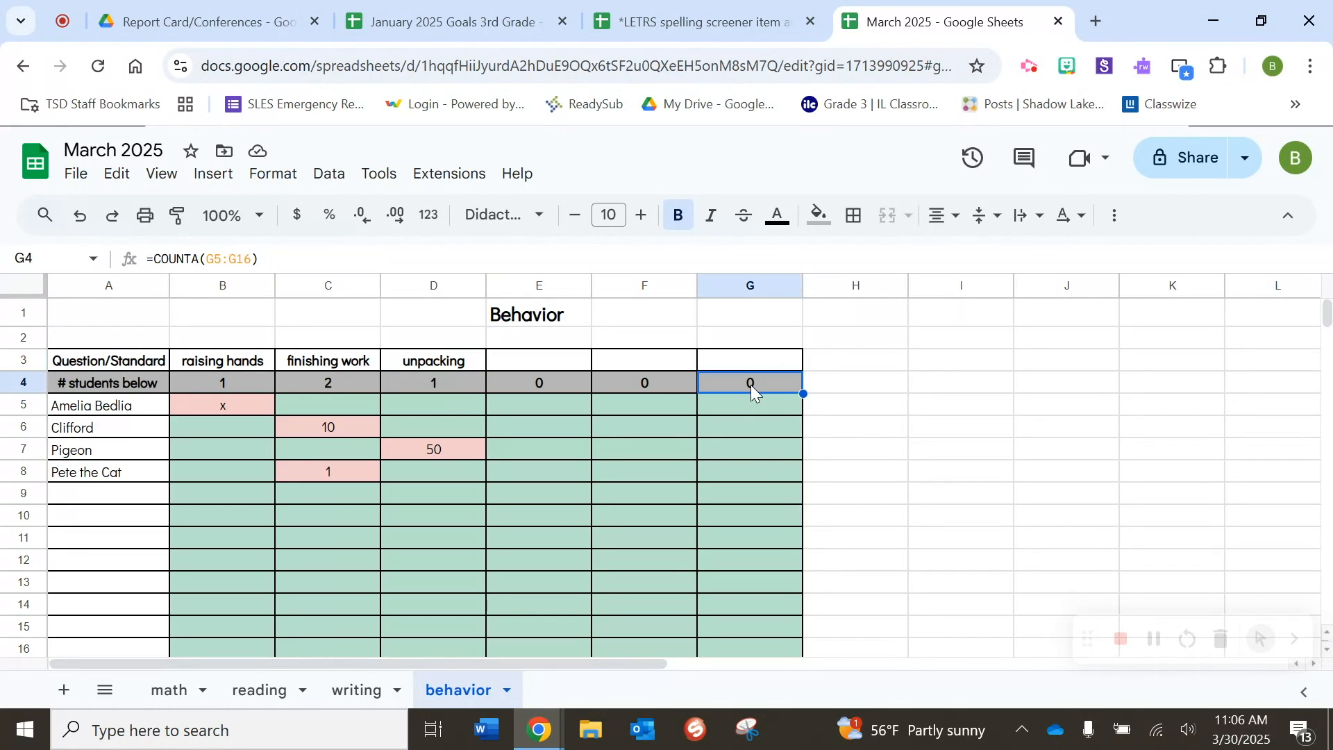
left_click_drag(258, 261, 144, 268)
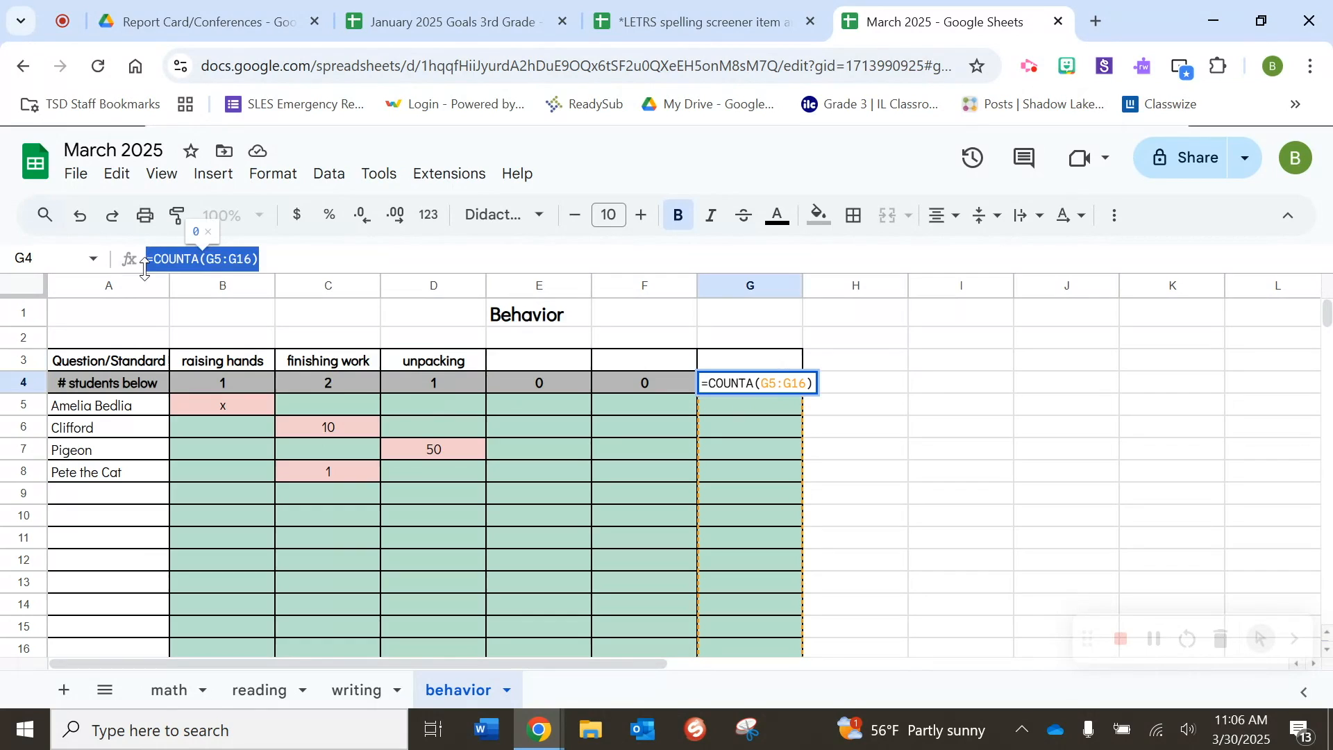
key("ctrl+x")
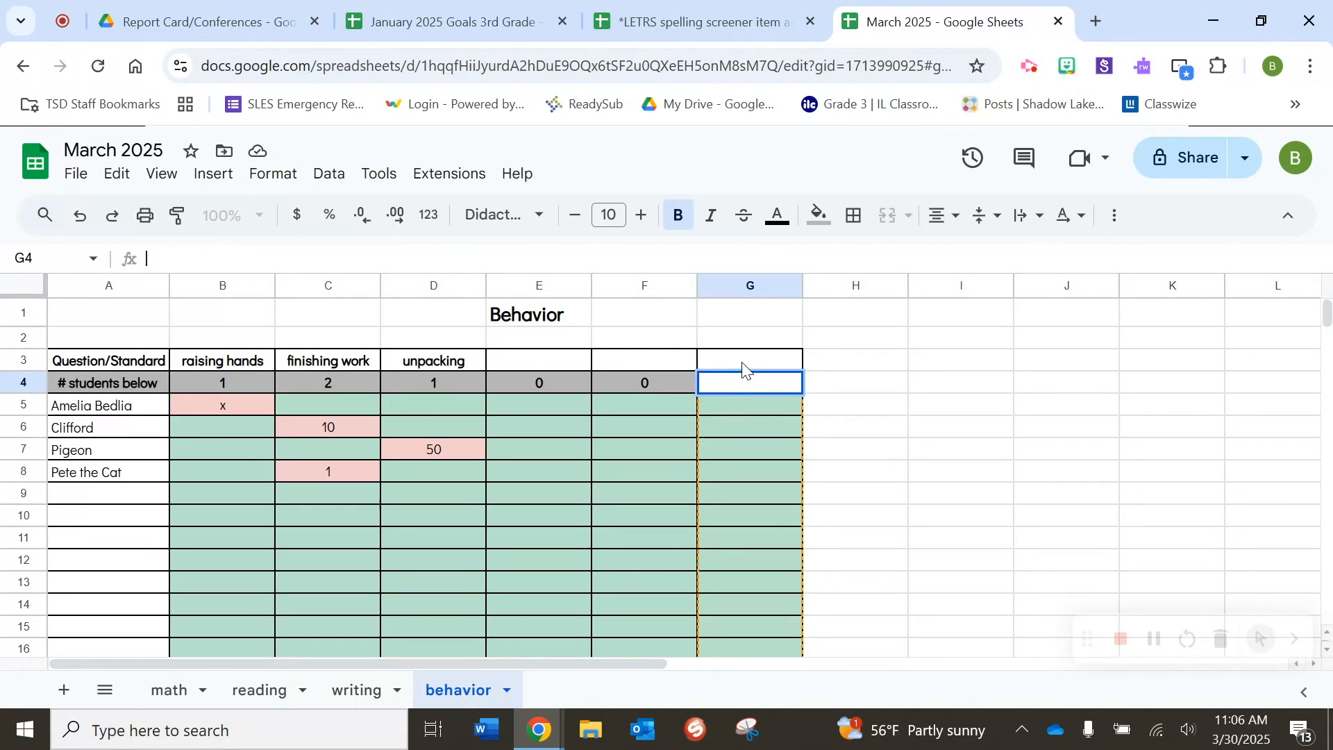
left_click(742, 389)
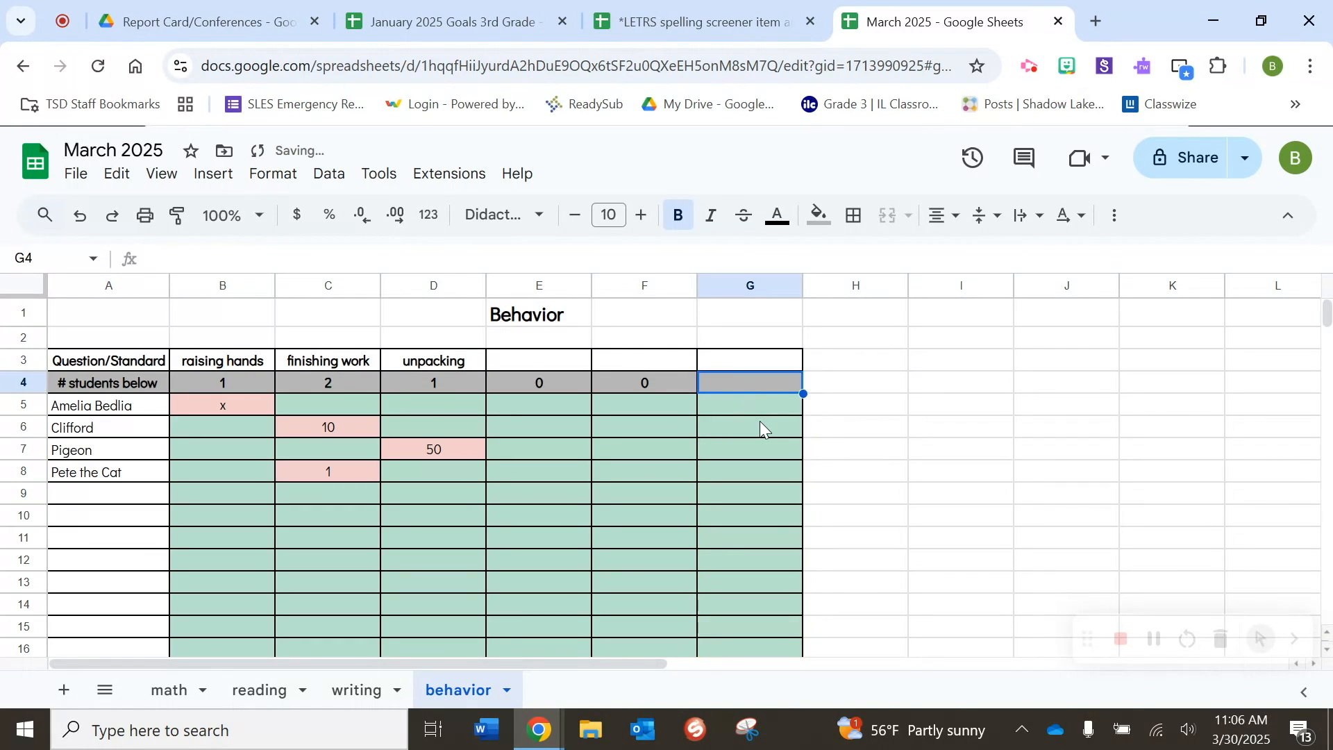
type("#")
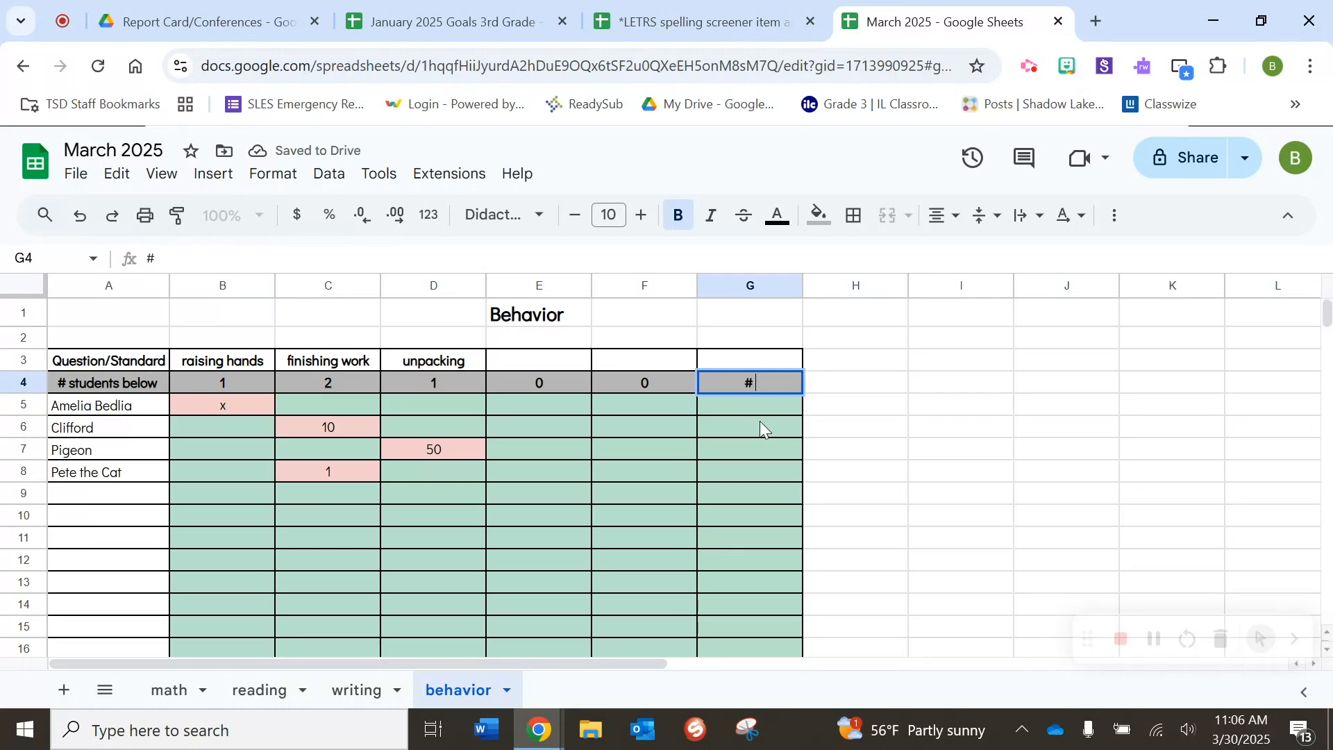
type(" per student")
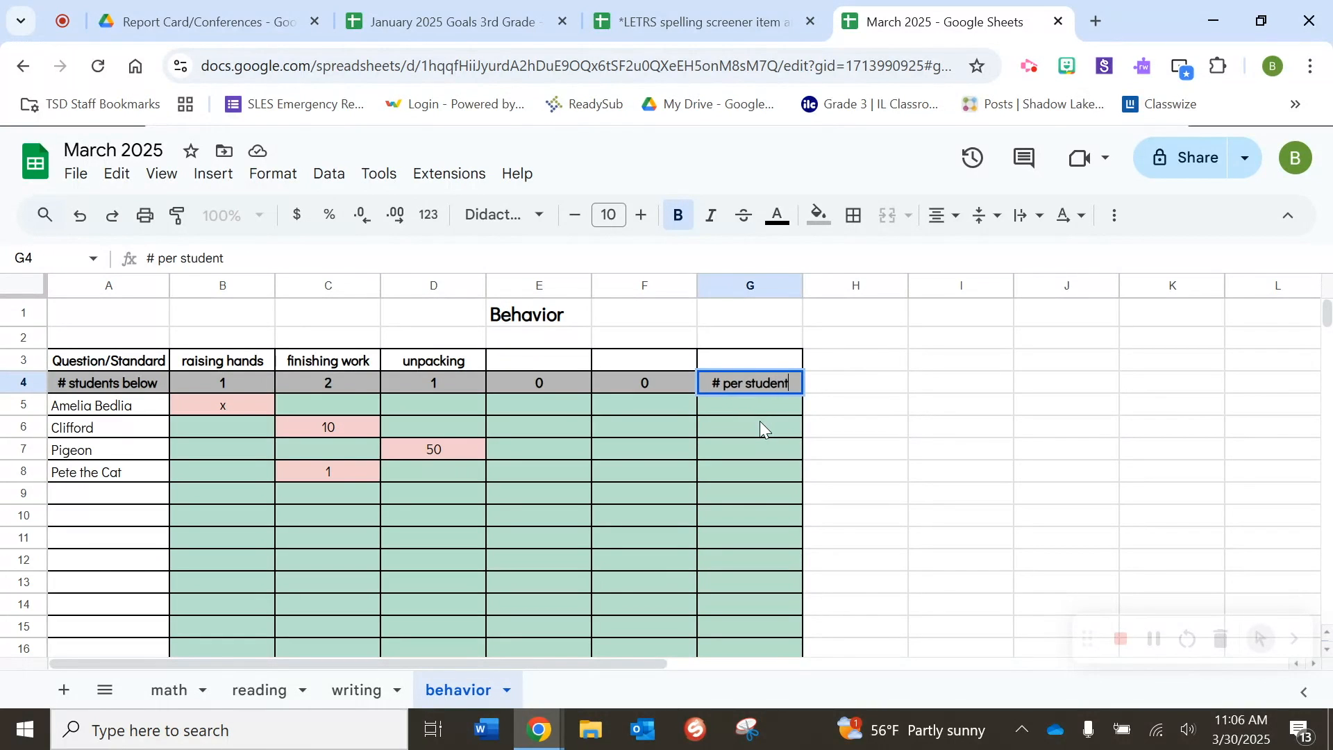
key("Return")
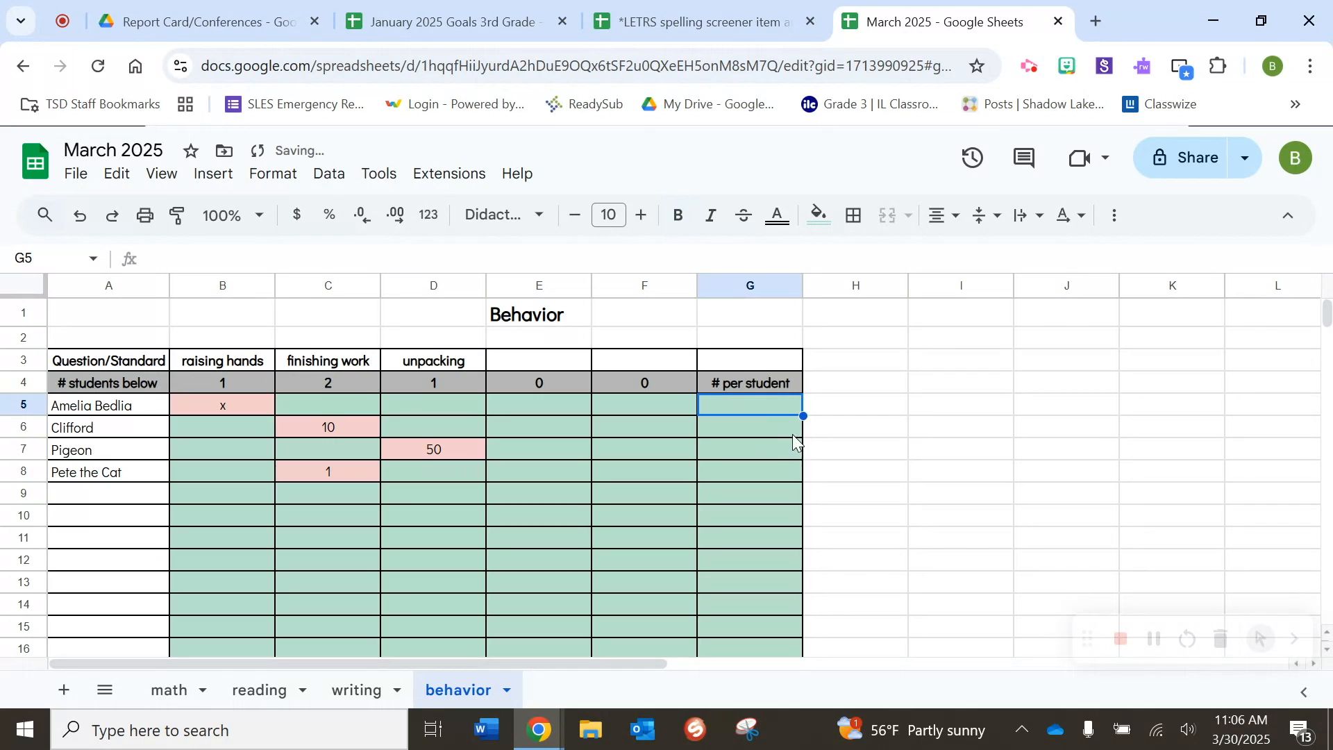
Step: Change the range of the "Is empty" conditional formatting rule to B5:F16
left_click_drag(776, 405, 751, 648)
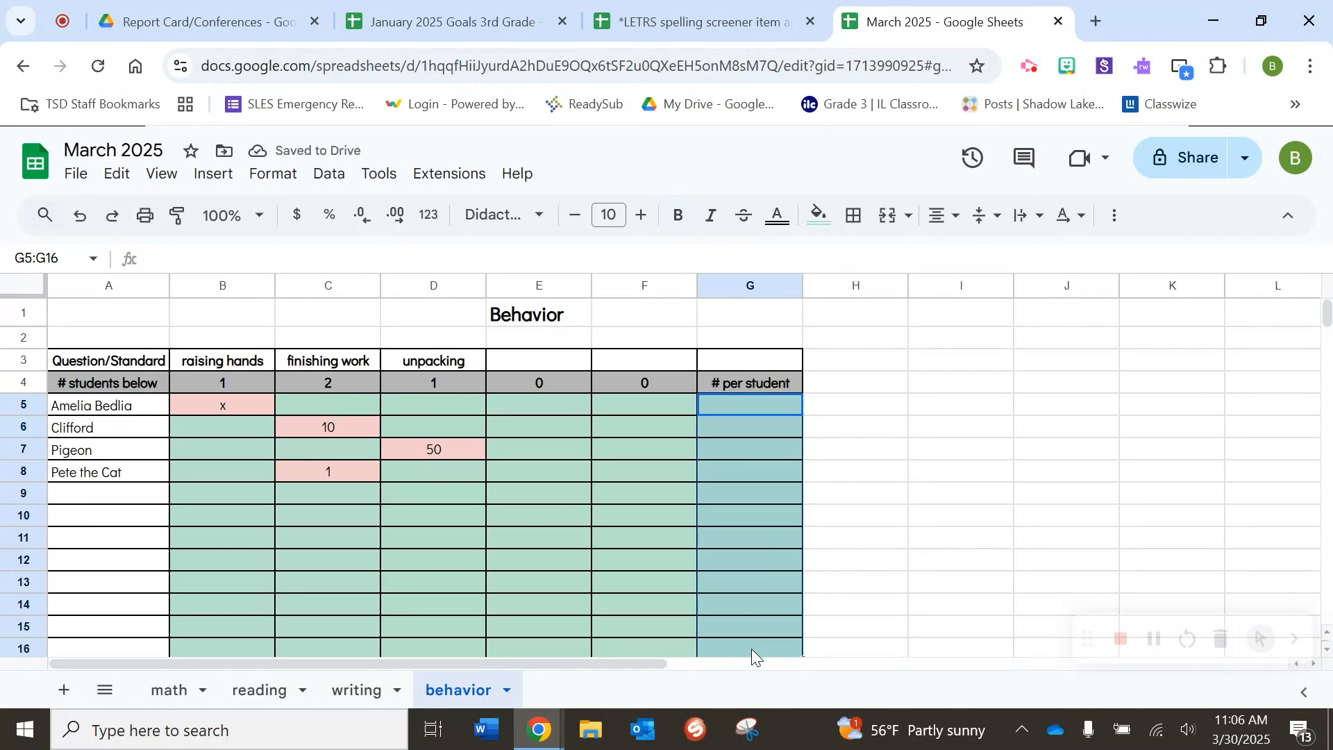
right_click(751, 648)
scroll(869, 594, "down", 4)
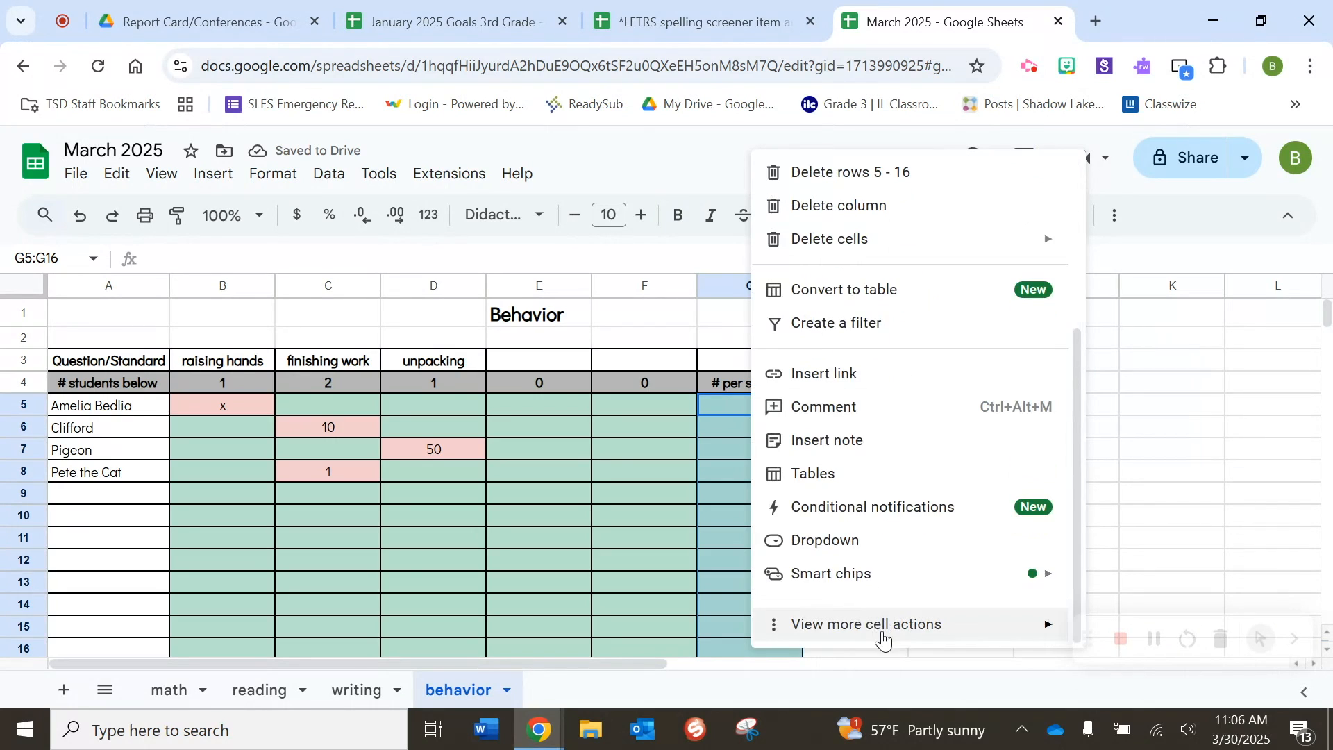
mouse_move(882, 633)
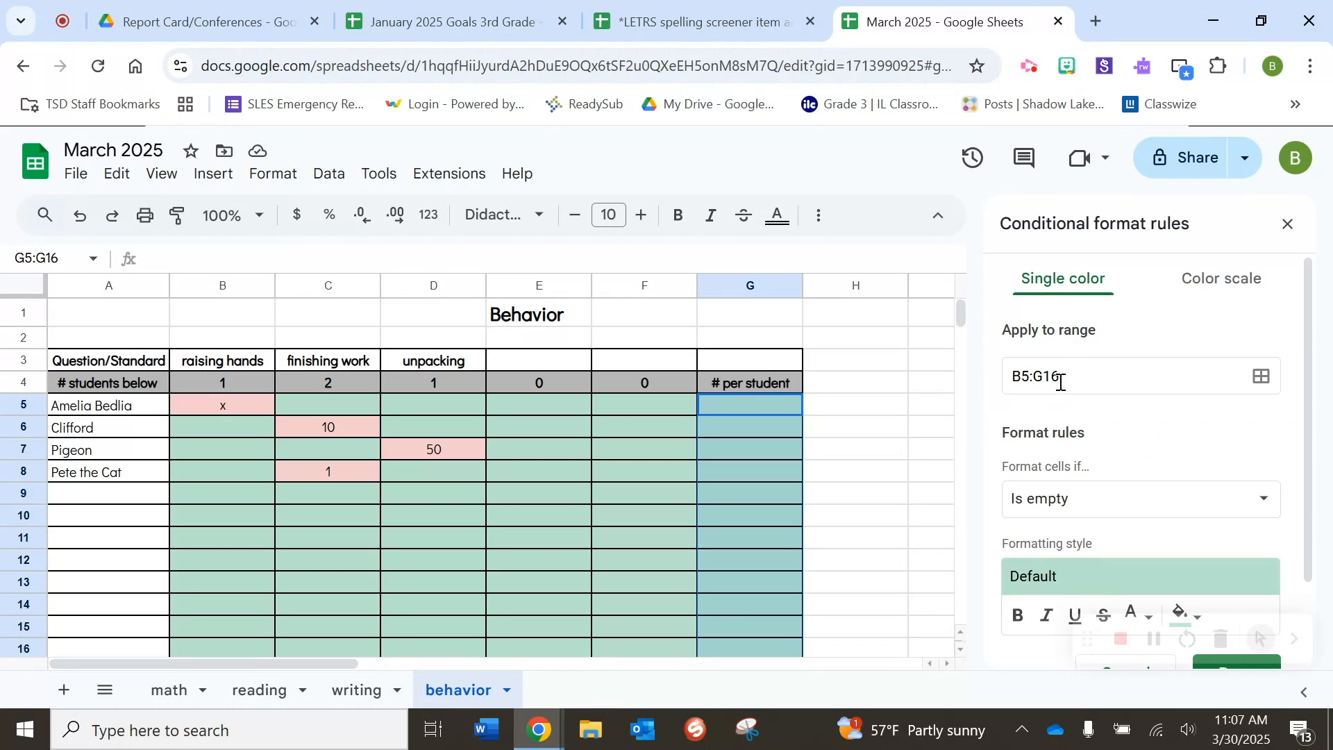
left_click_drag(1045, 376, 1038, 375)
type("F")
scroll(1160, 542, "down", 1)
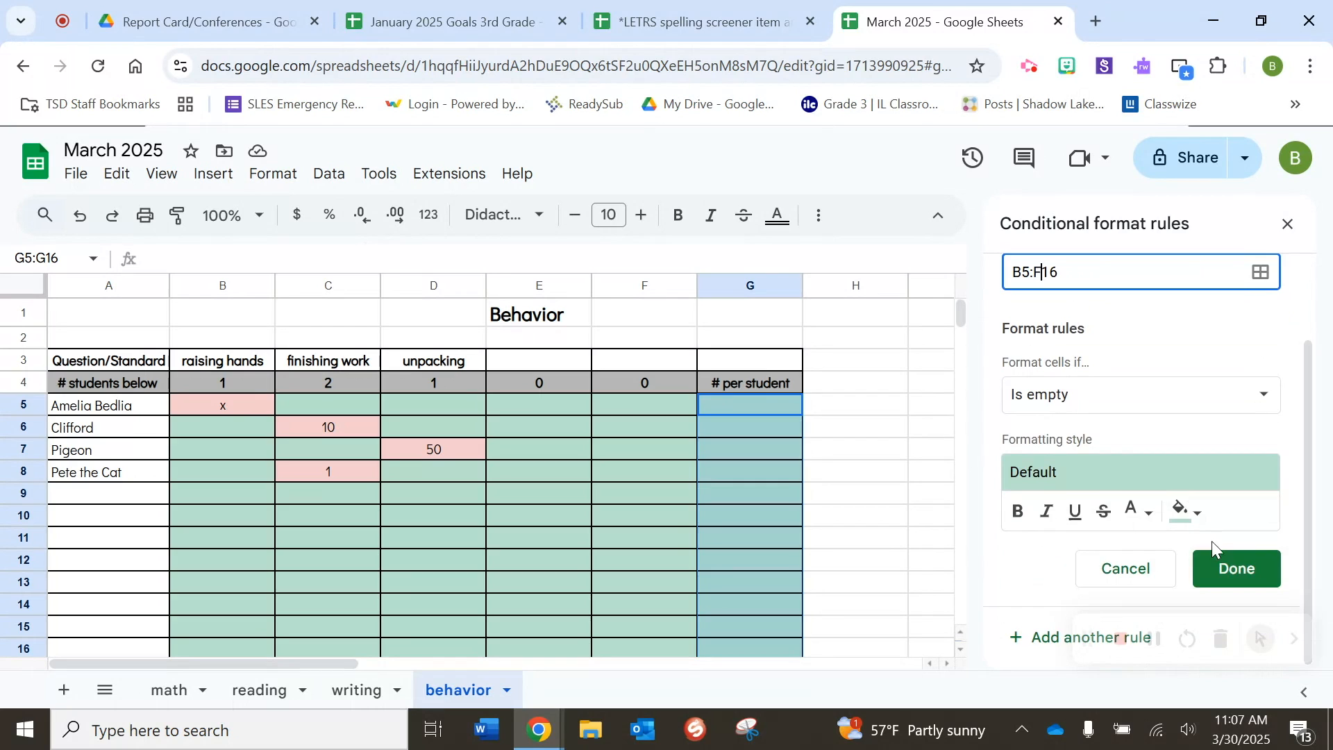
left_click(1225, 567)
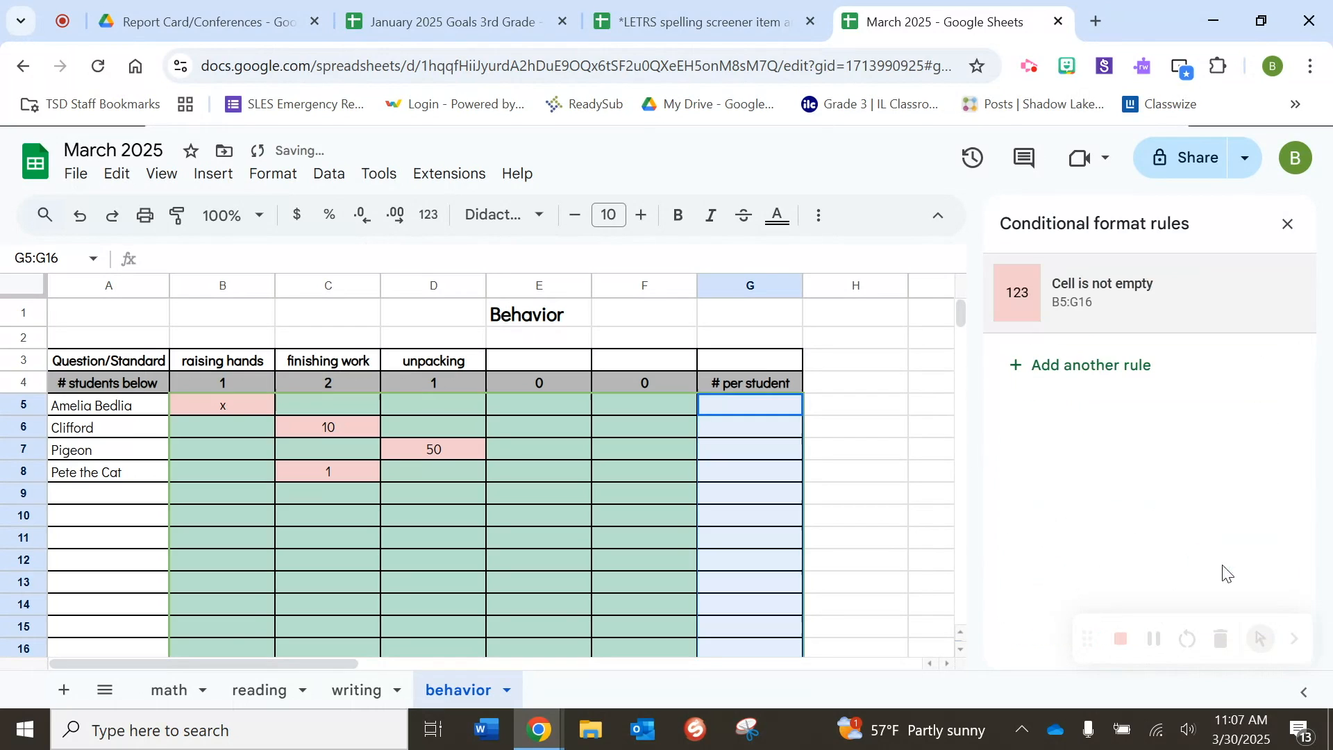
Step: Change the range of the "Is not empty" conditional formatting rule to B5:F16 and close the rules
left_click(1082, 324)
left_click(1044, 378)
left_click_drag(1044, 378, 1037, 378)
type("F")
scroll(1198, 471, "down", 2)
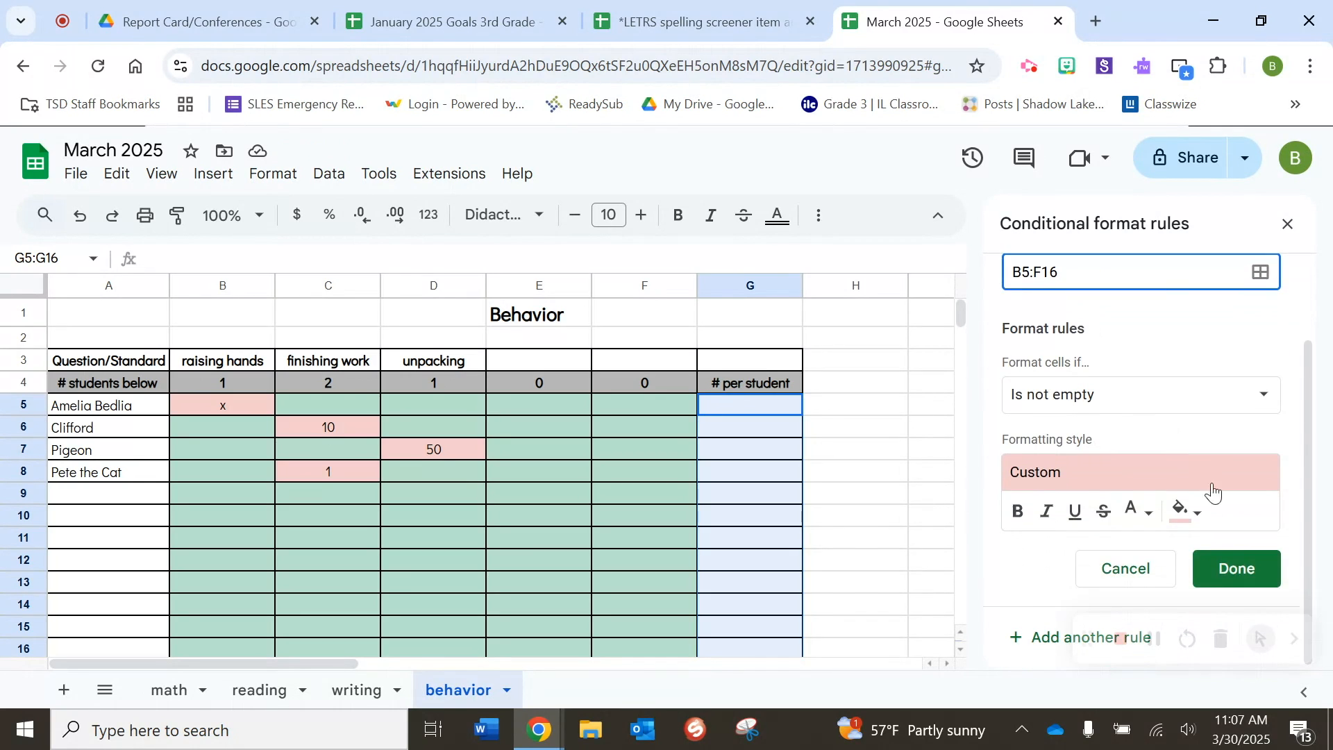
left_click(1230, 567)
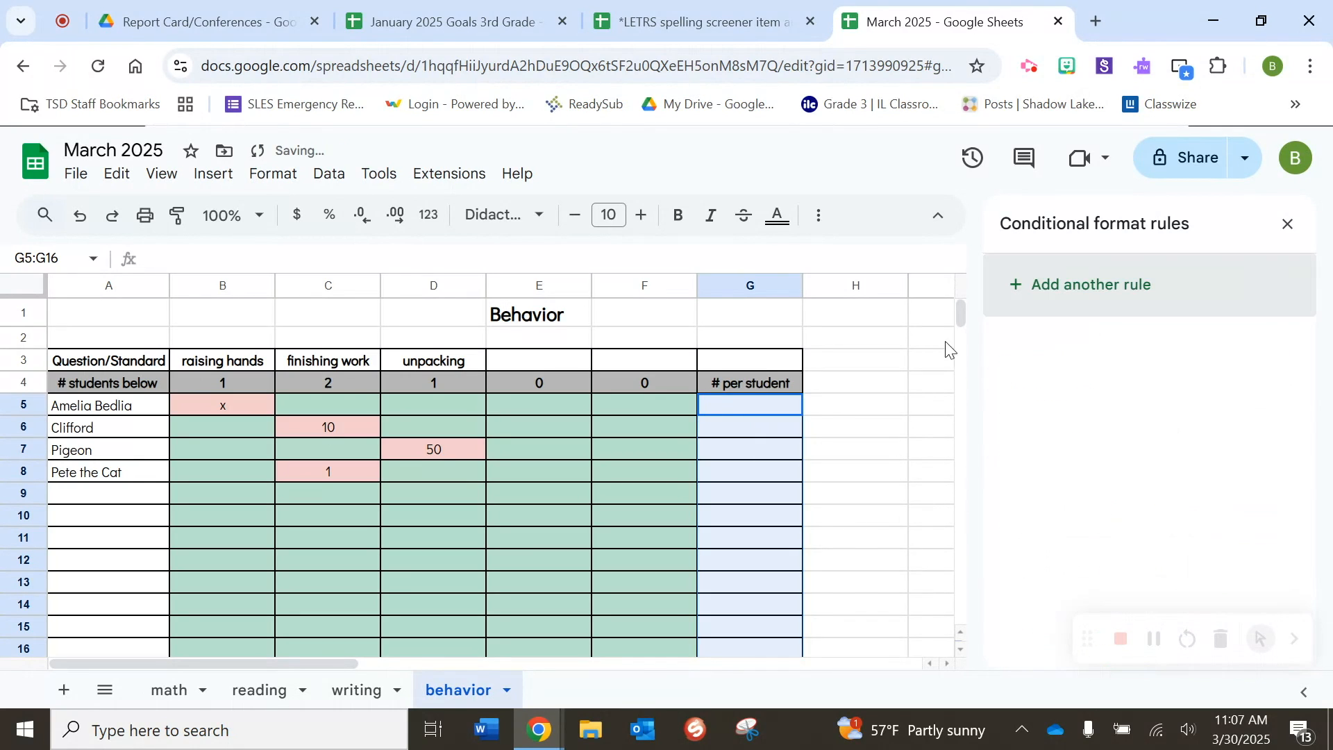
left_click(1297, 234)
Step: Fill the per-student cells G5:G16 with the same gray as row 4
left_click_drag(756, 401, 764, 645)
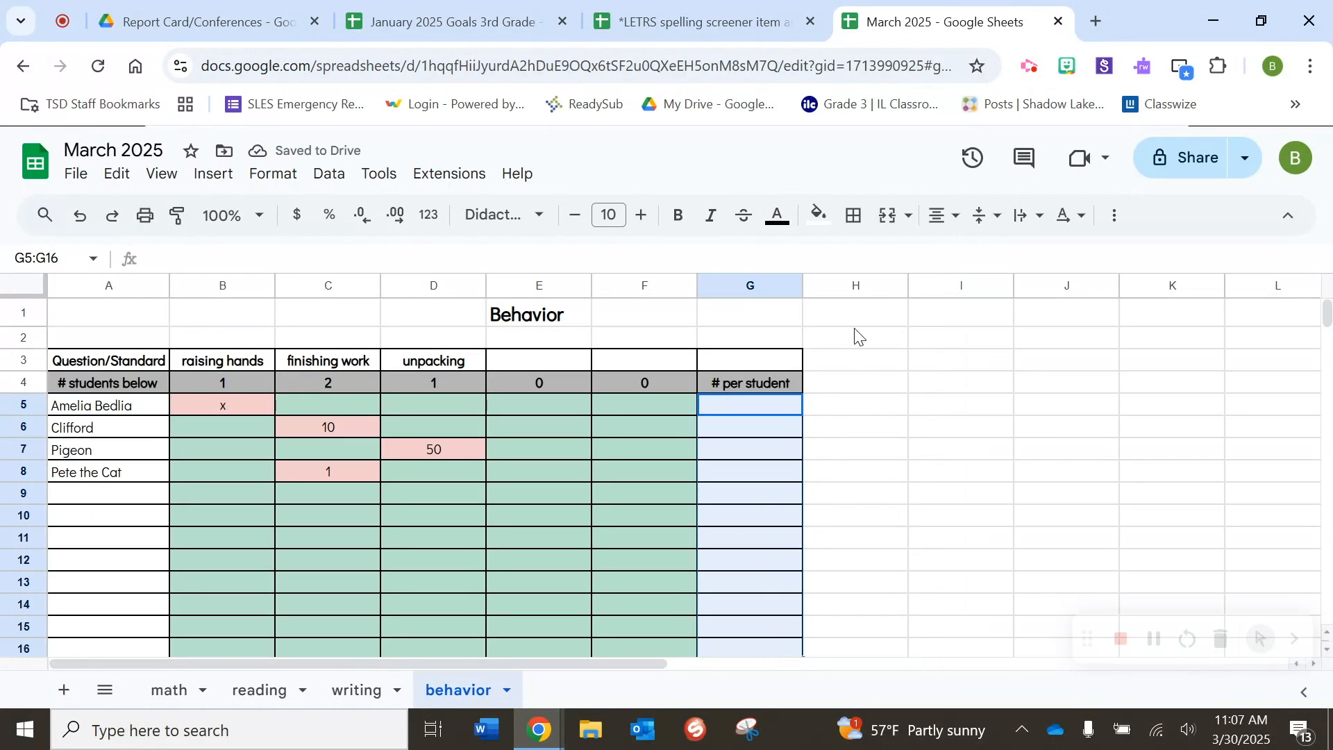
left_click(818, 216)
left_click(915, 287)
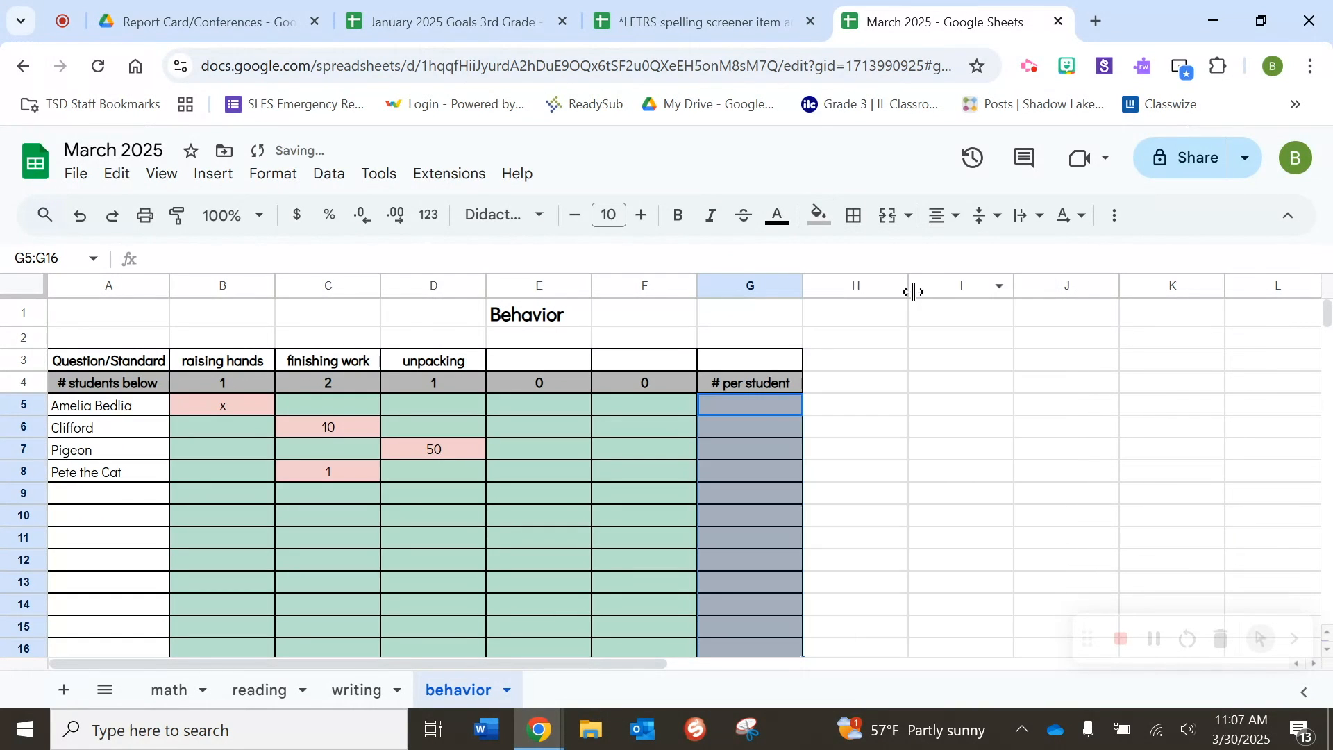
Step: Count the filled cells of B5:F5 in G5 with the COUNTA function and copy the formula down through G16
left_click(759, 407)
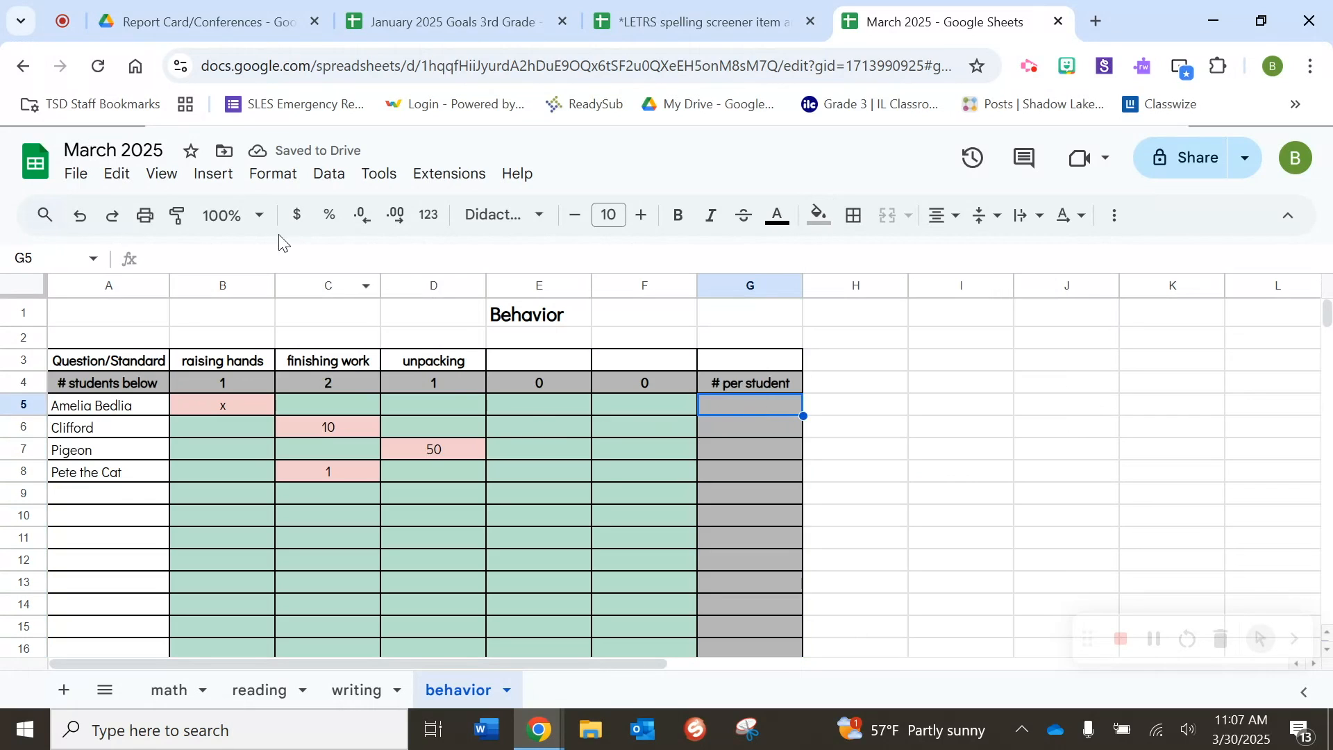
left_click(273, 175)
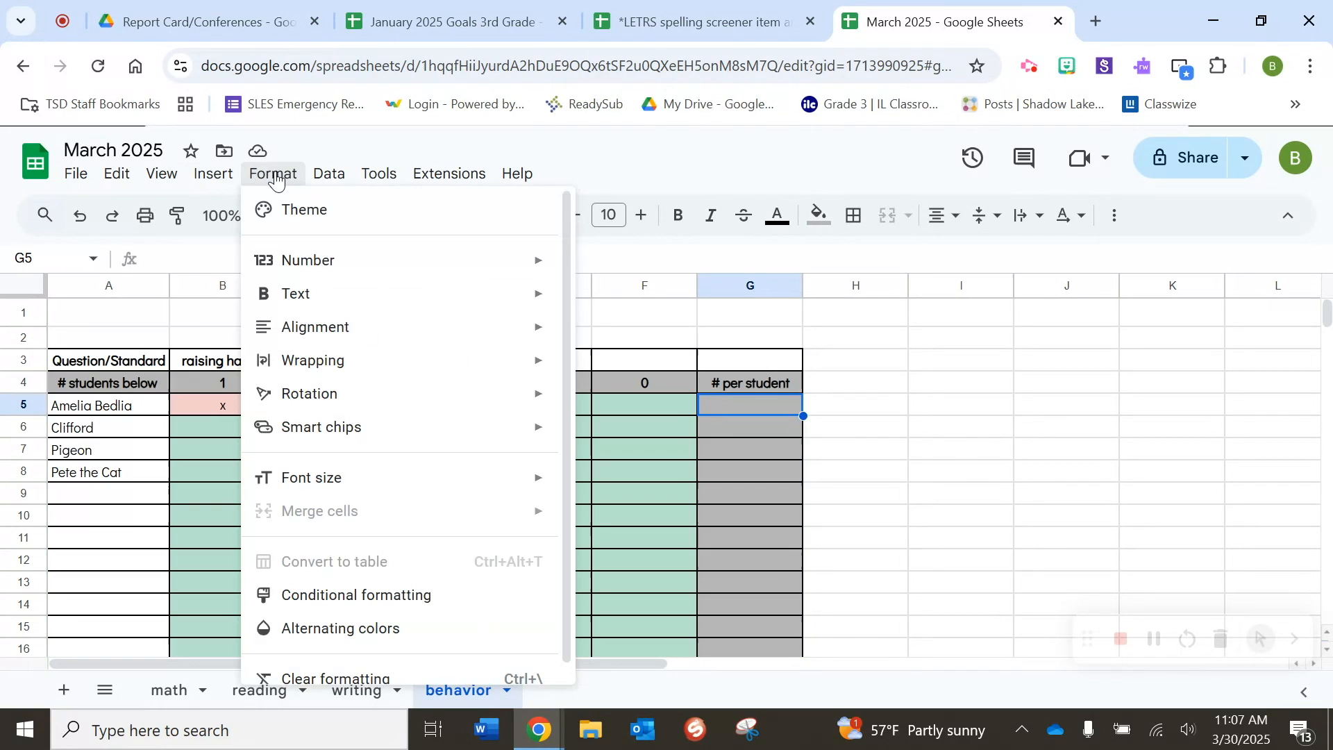
mouse_move(214, 174)
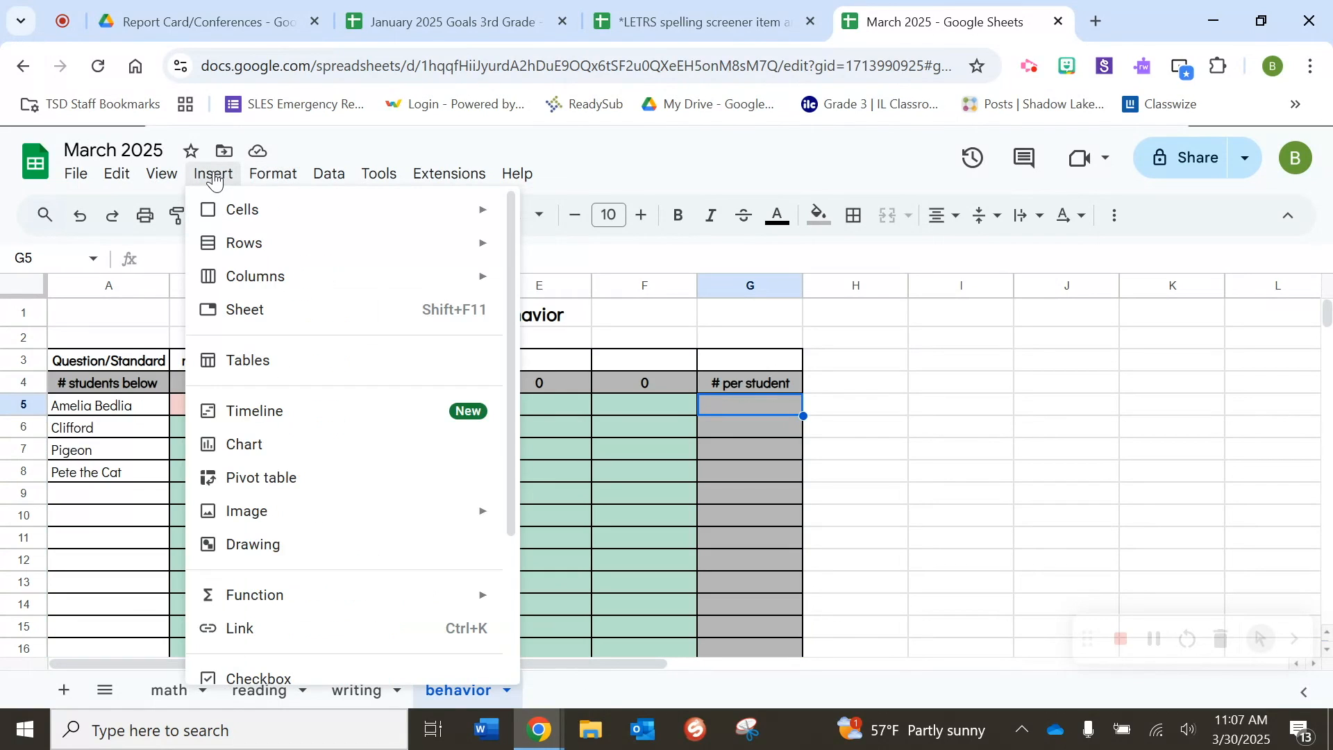
mouse_move(305, 604)
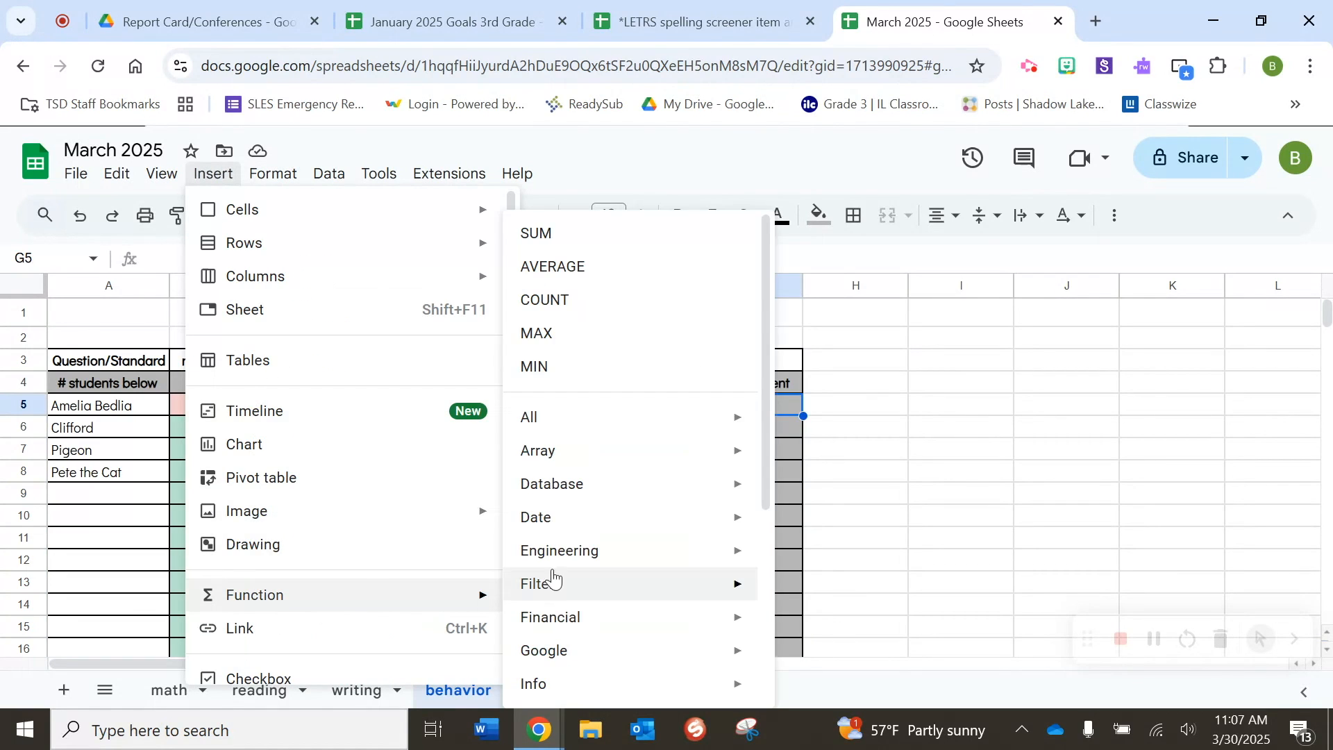
mouse_move(592, 417)
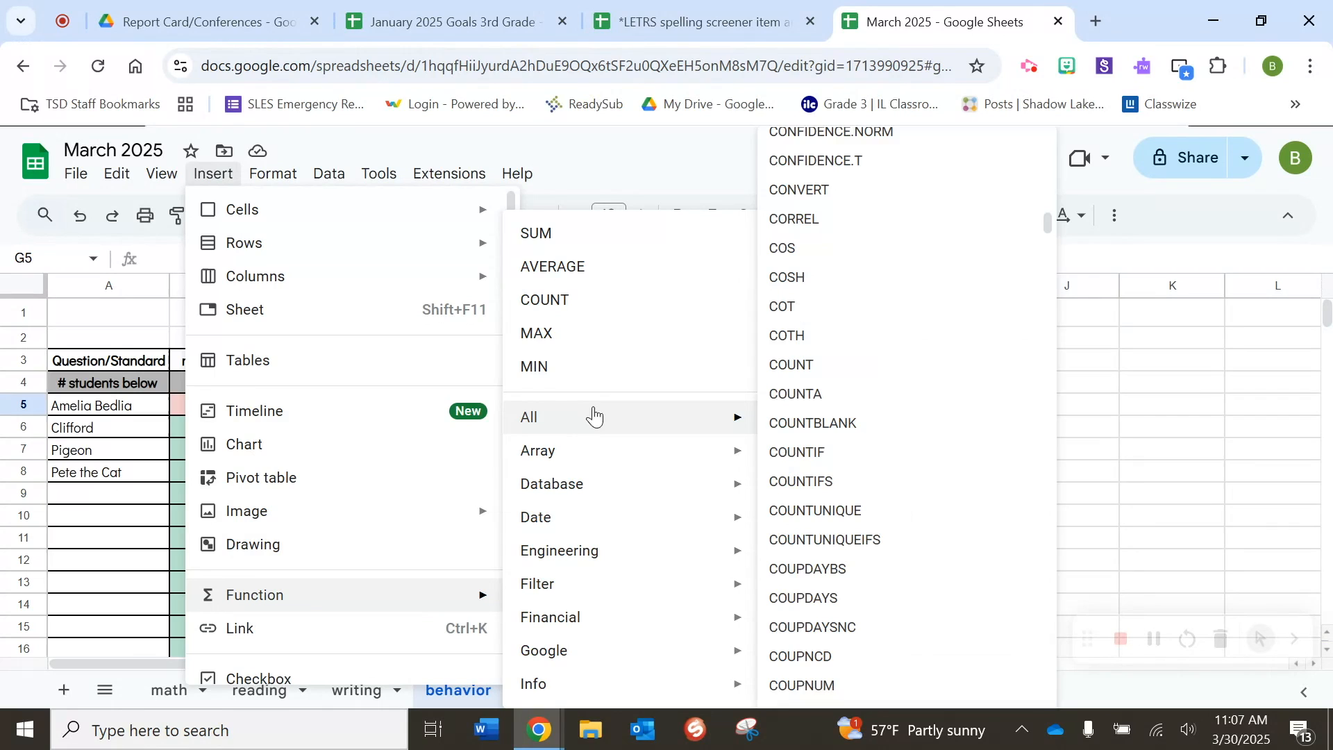
left_click(813, 397)
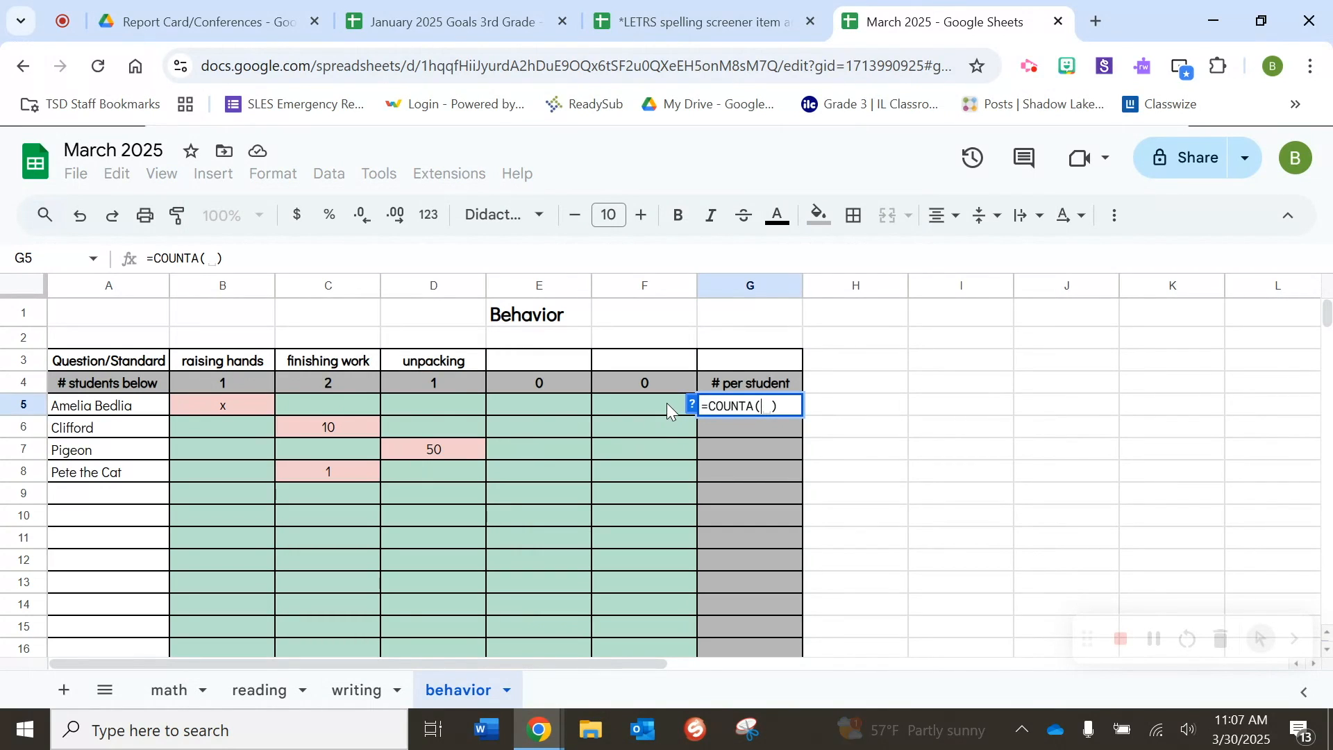
left_click_drag(666, 403, 230, 410)
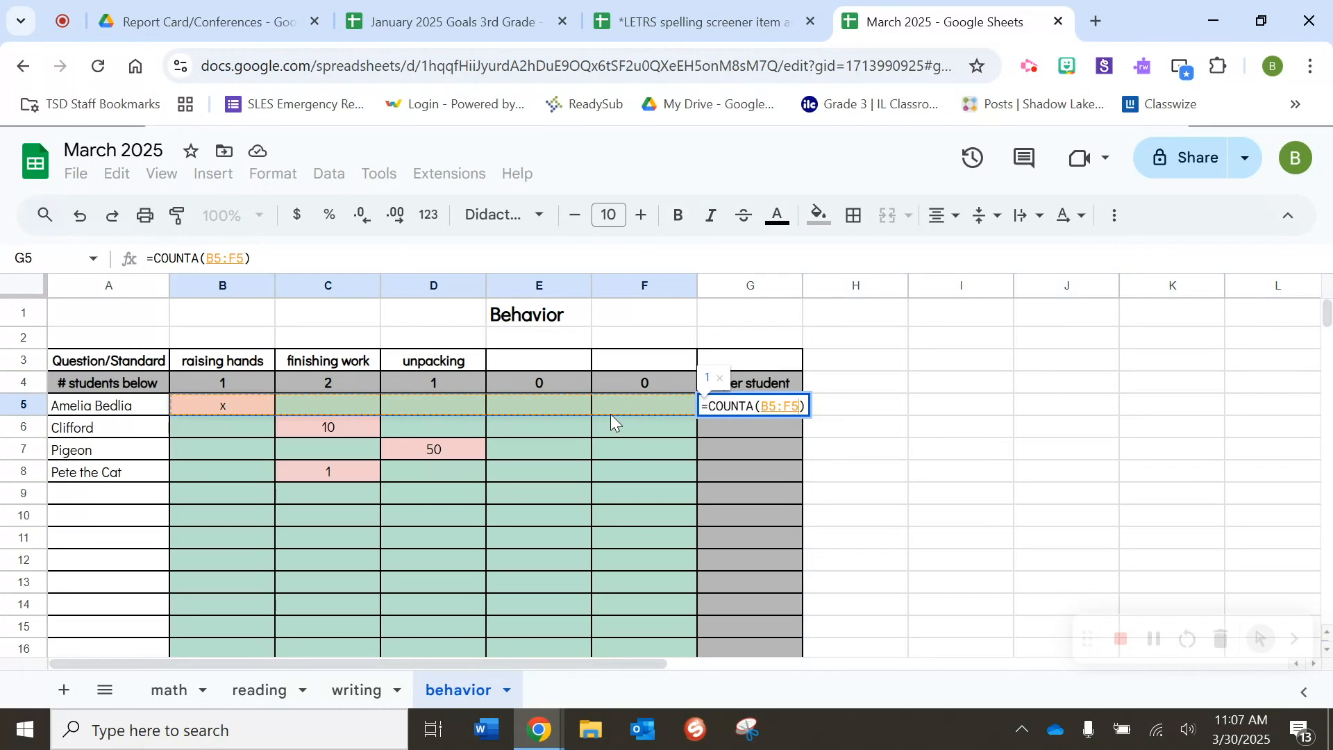
key("Return")
left_click(756, 409)
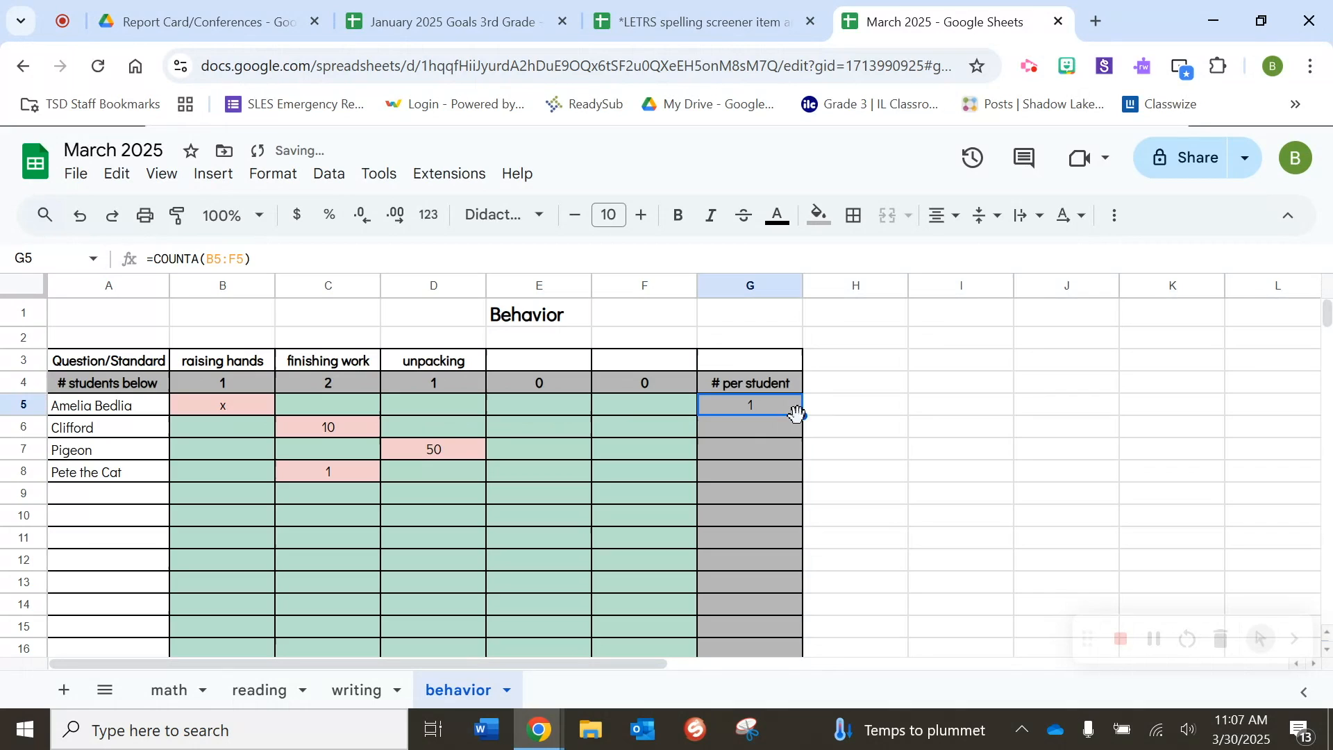
left_click_drag(803, 416, 793, 653)
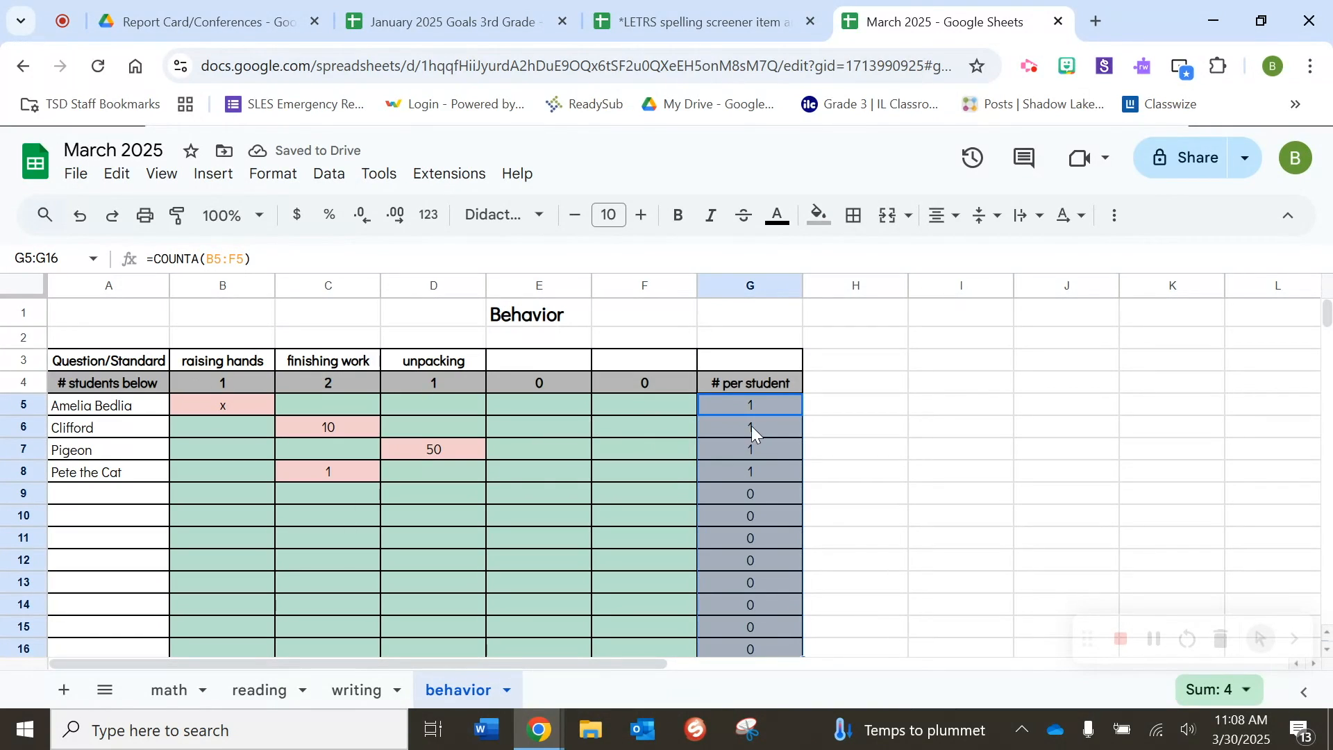
Step: Enter more sample marks in row 7, 5 in C7 and x in B7, and check the counts in G7 and C4
left_click(454, 476)
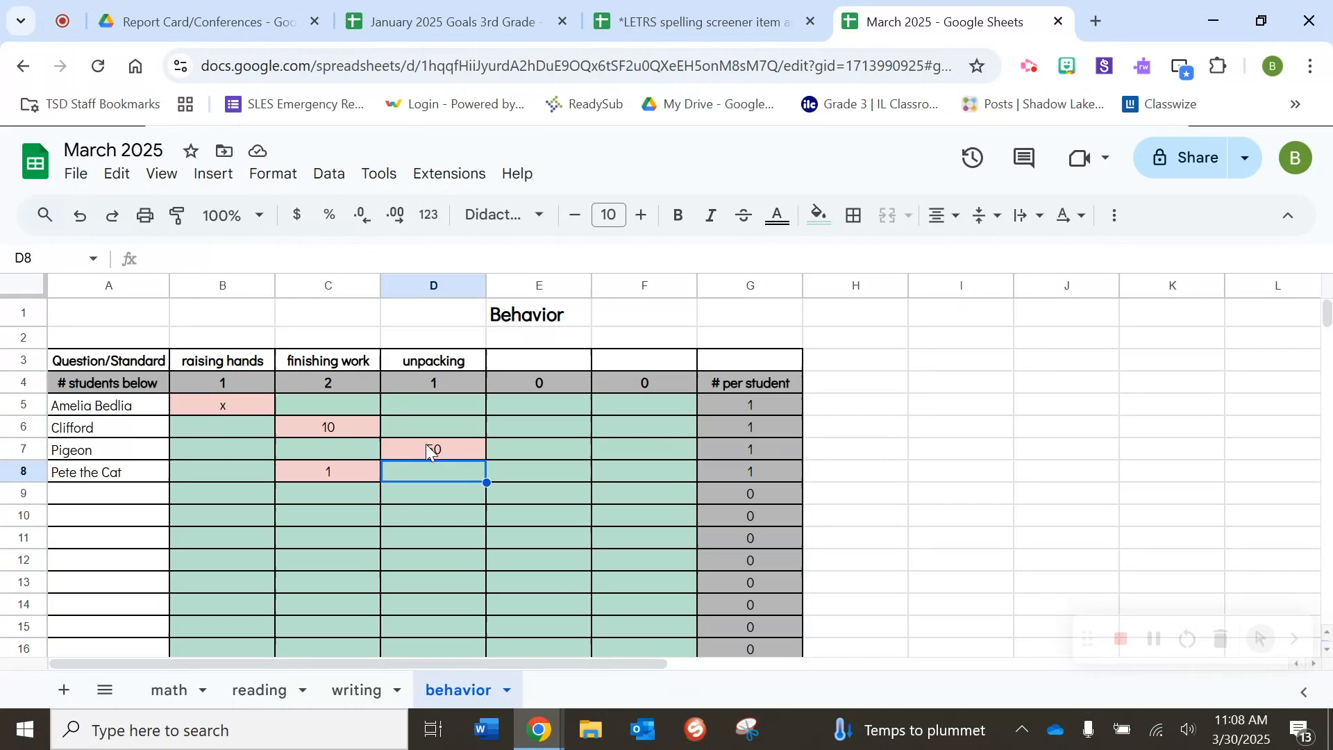
left_click(308, 454)
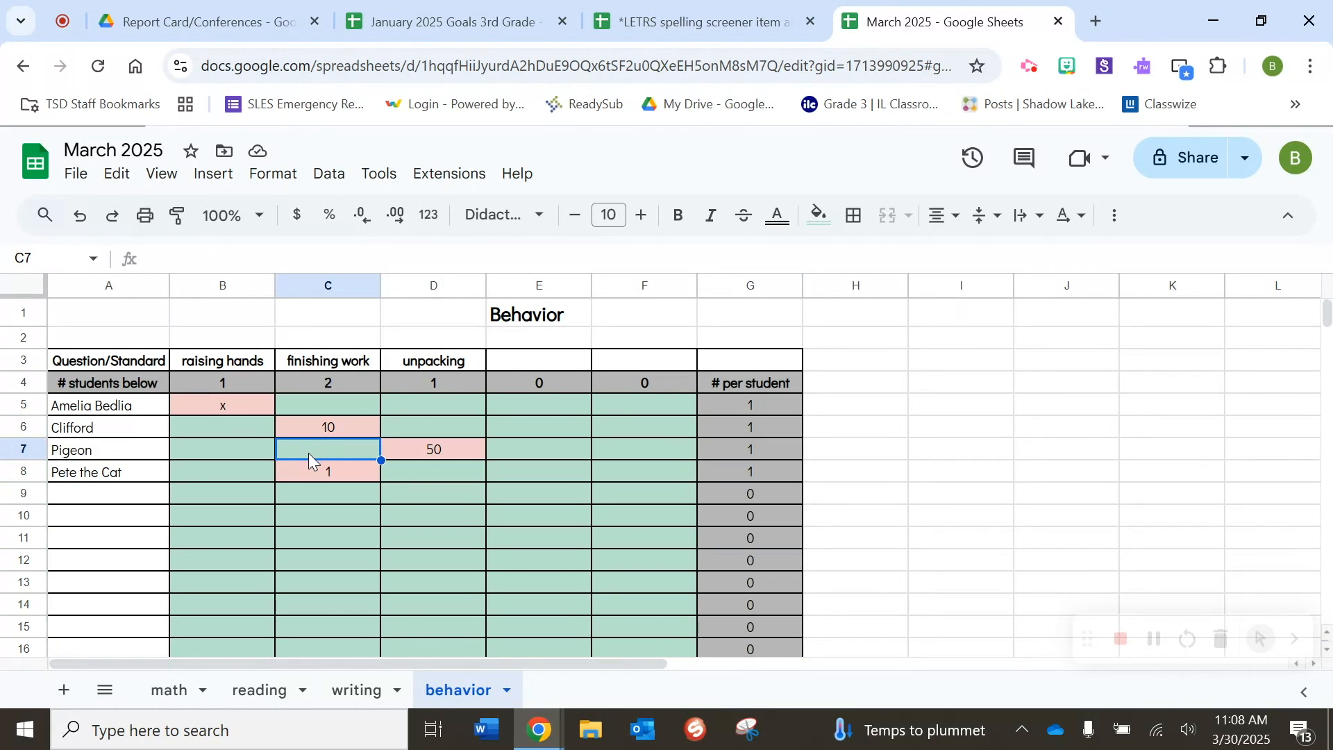
type("5")
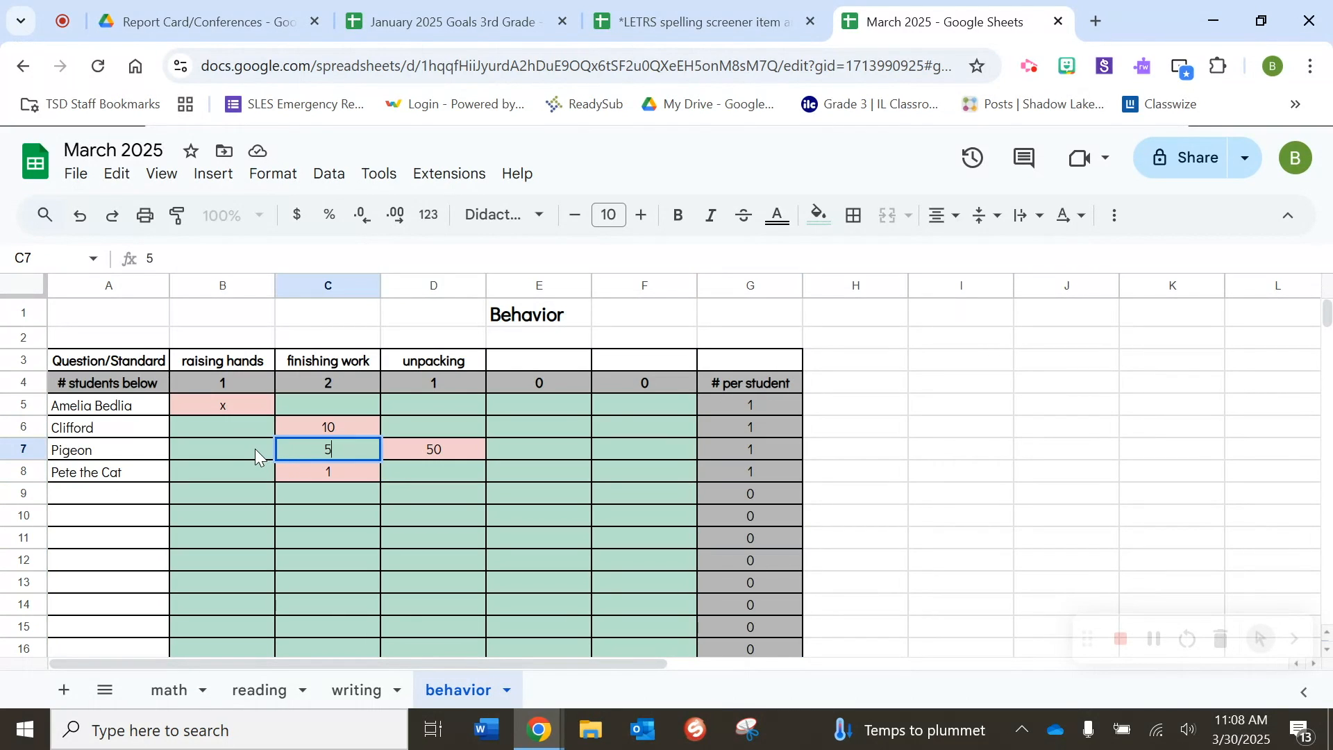
left_click(251, 450)
type("x")
left_click(534, 456)
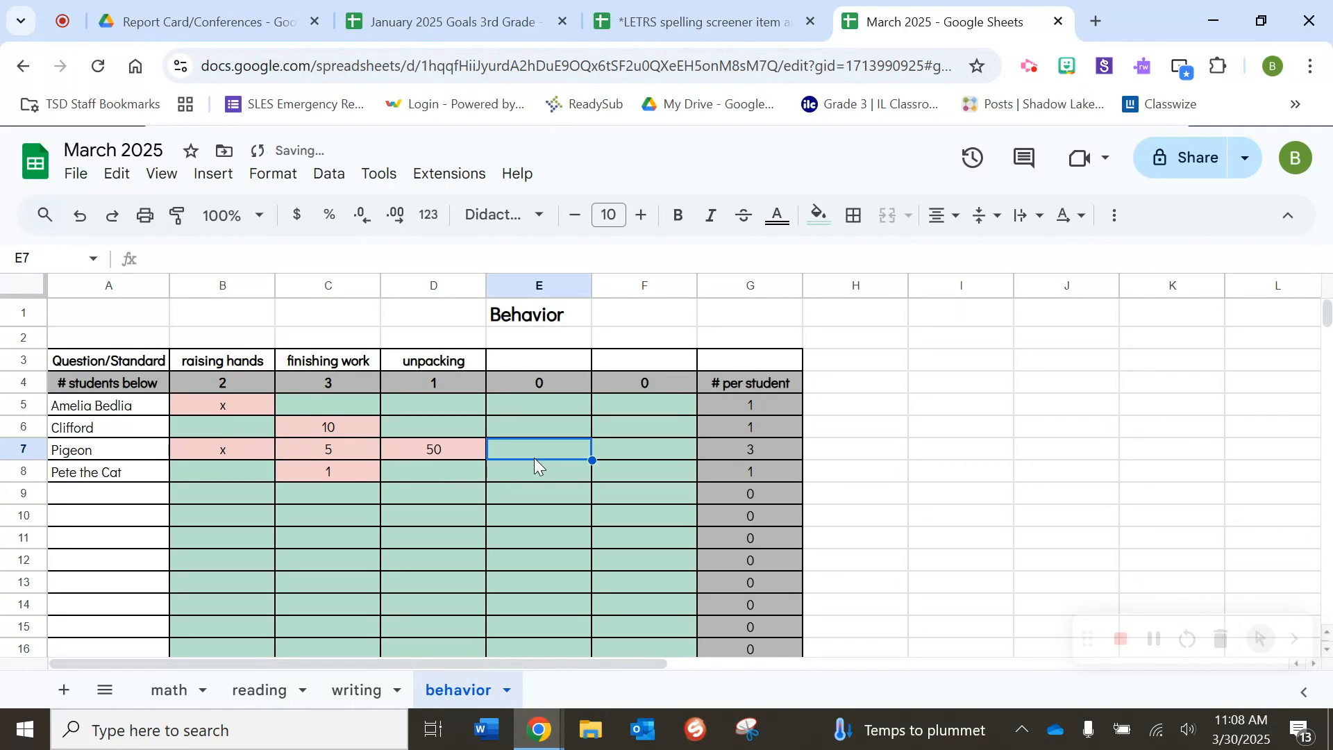
left_click(766, 453)
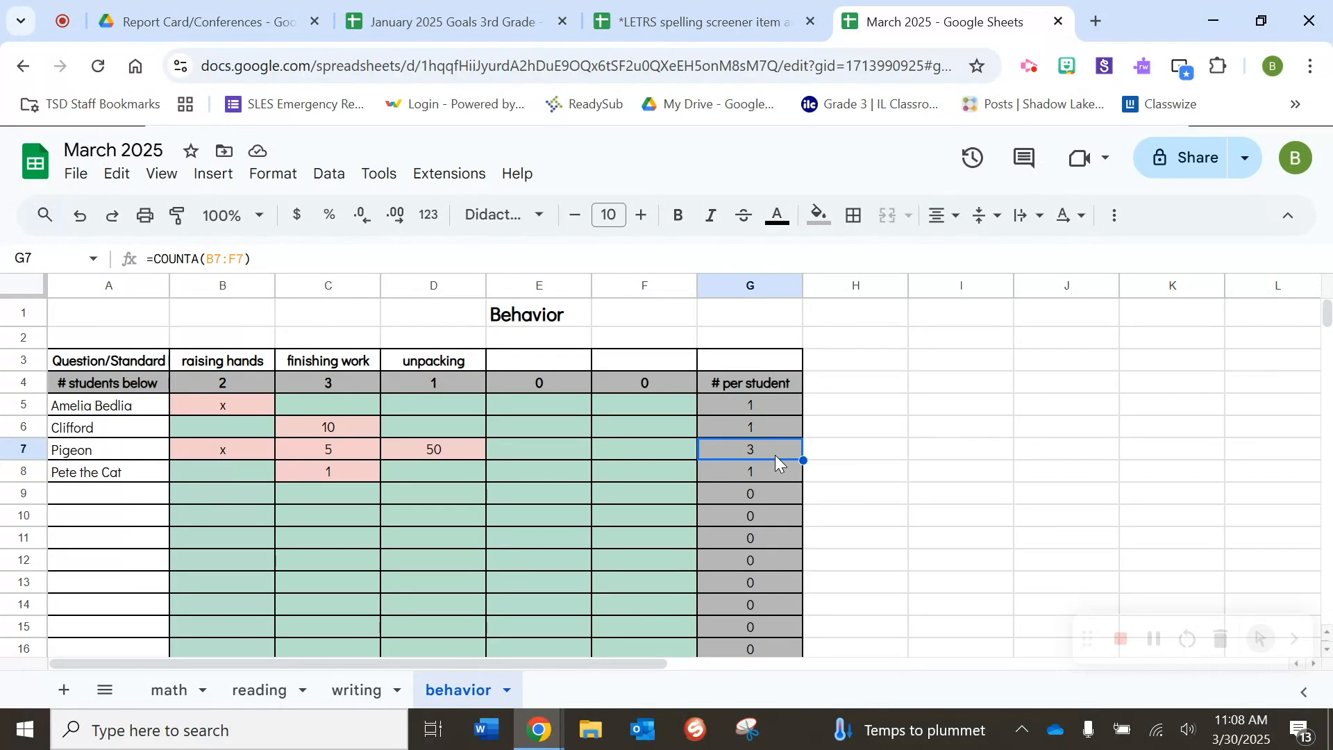
left_click(343, 387)
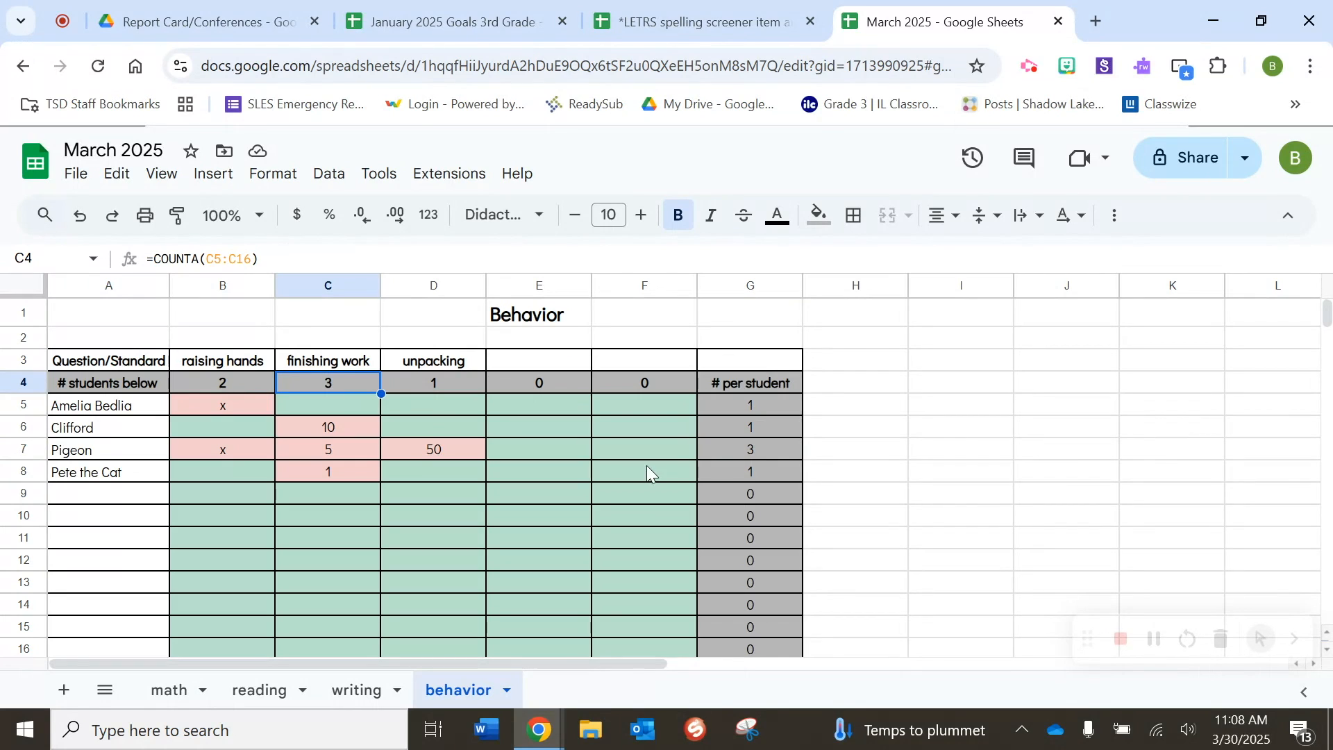
left_click(751, 450)
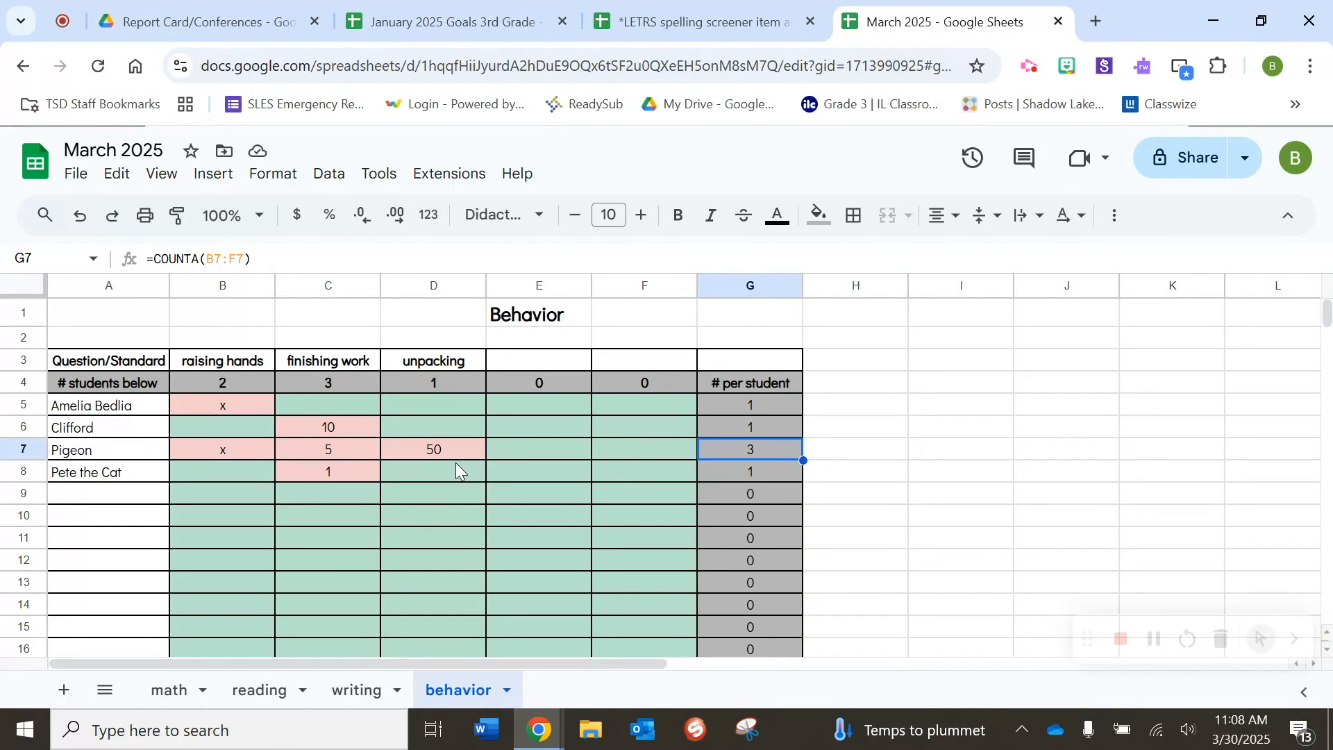
Step: Switch to the LETRS spelling screener item analysis spreadsheet and look over its spelling categories and missed counts
left_click(687, 26)
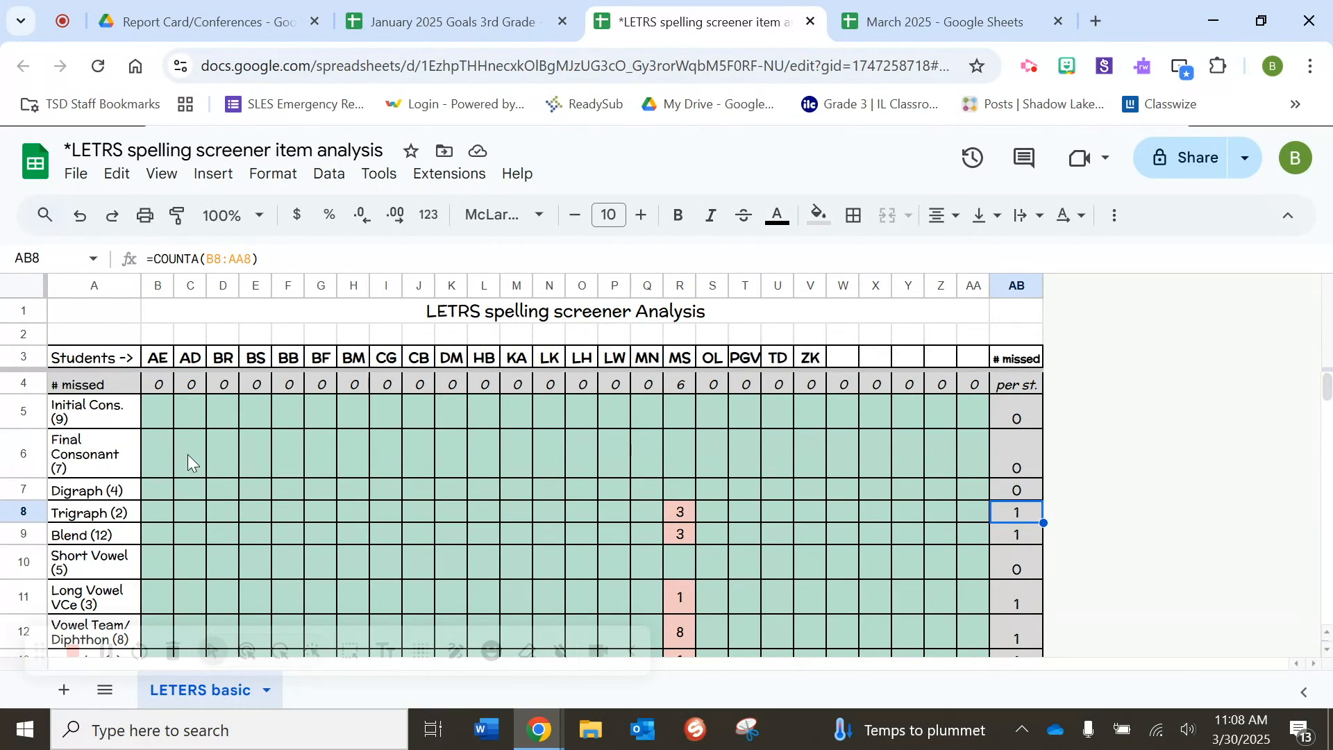
scroll(111, 444, "down", 2)
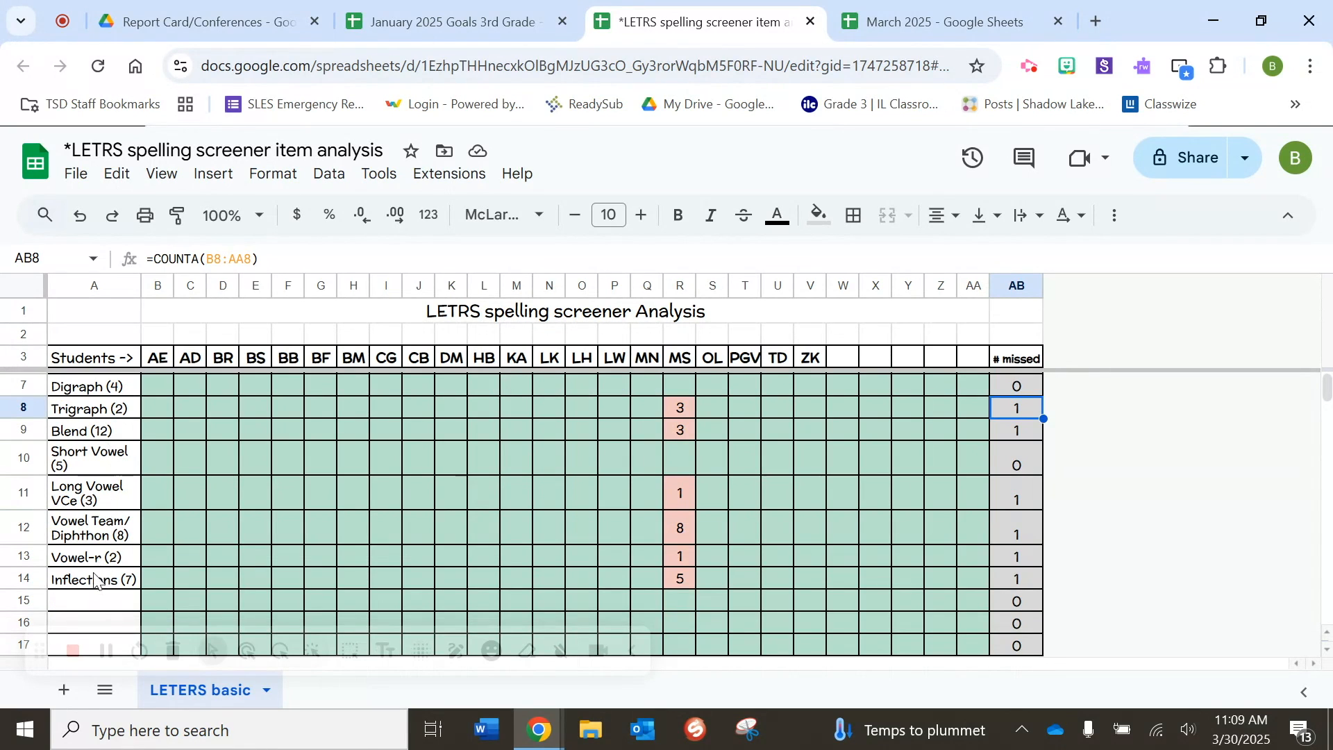
scroll(108, 504, "up", 2)
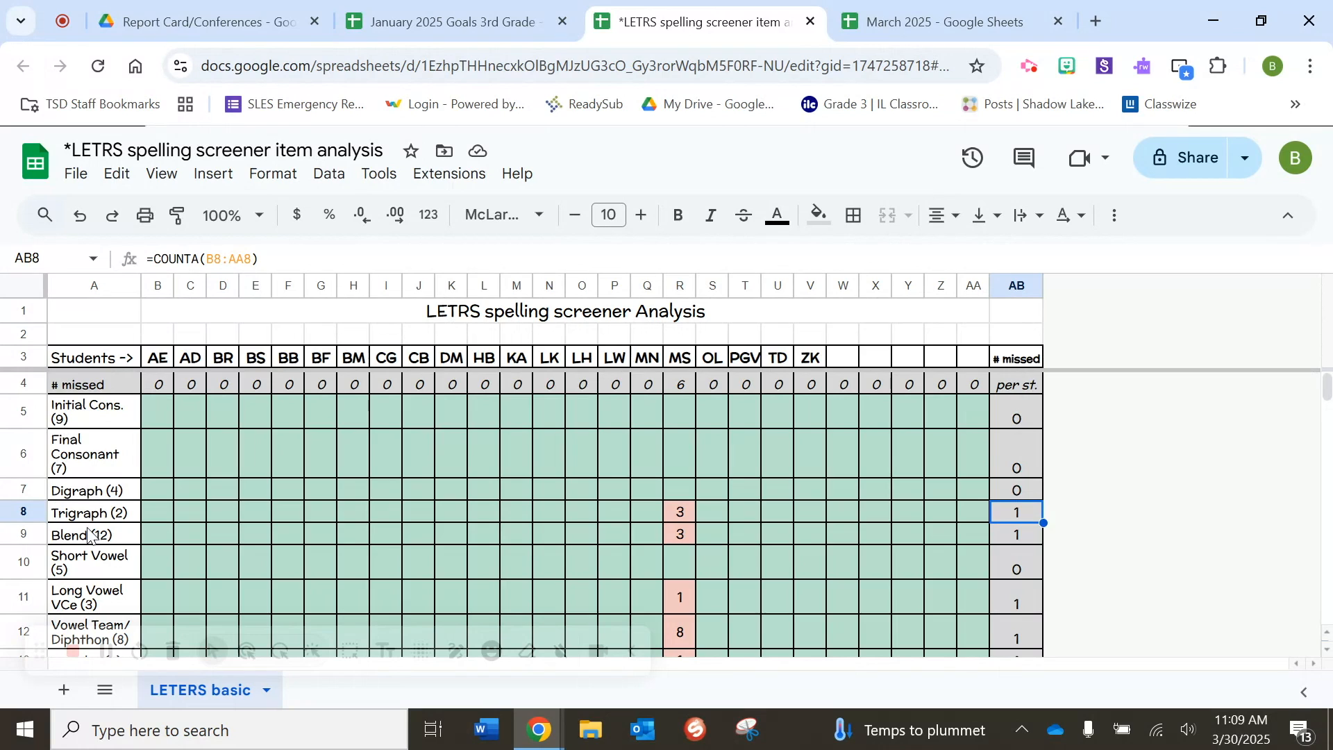
Step: Compare the missed-item entries for Blend in R9 and Vowel Team/Diphthong in R12 with the category maximums in column A
scroll(93, 535, "down", 1)
scroll(97, 540, "up", 1)
left_click(677, 539)
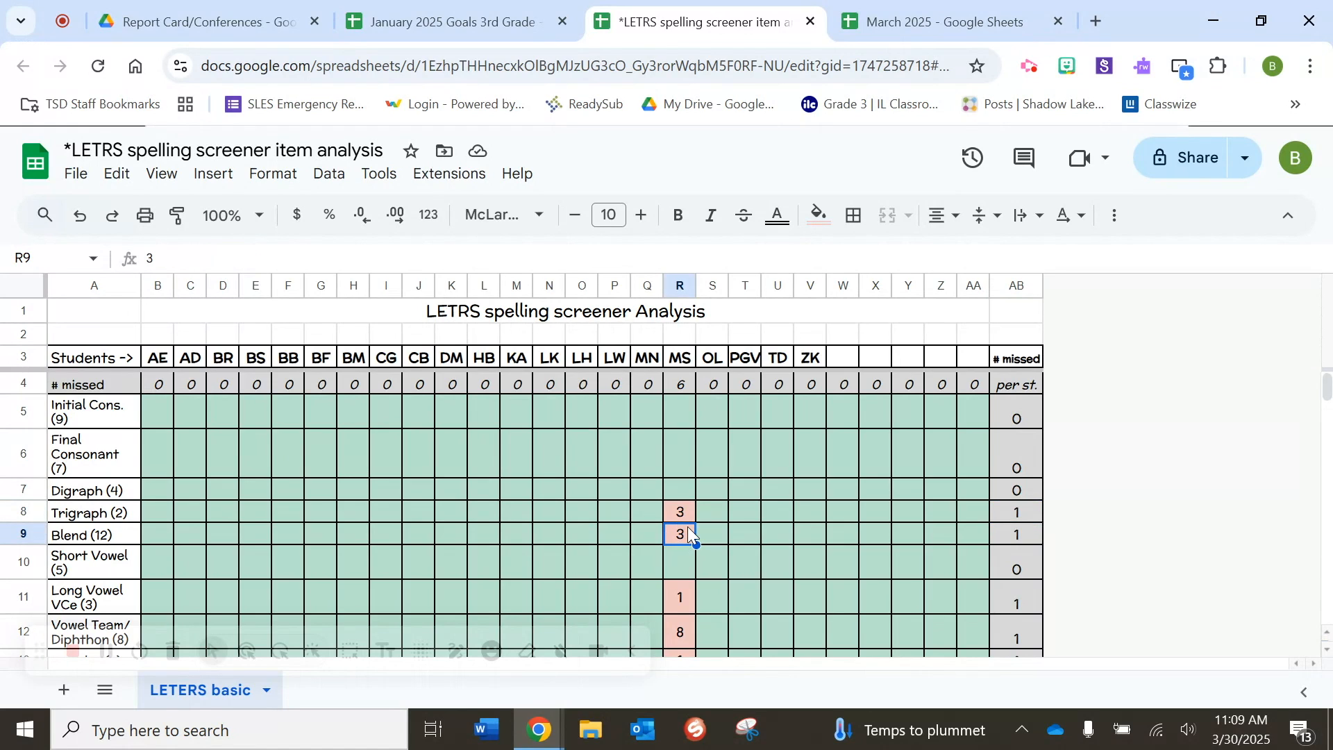
scroll(685, 531, "down", 3)
scroll(683, 531, "up", 2)
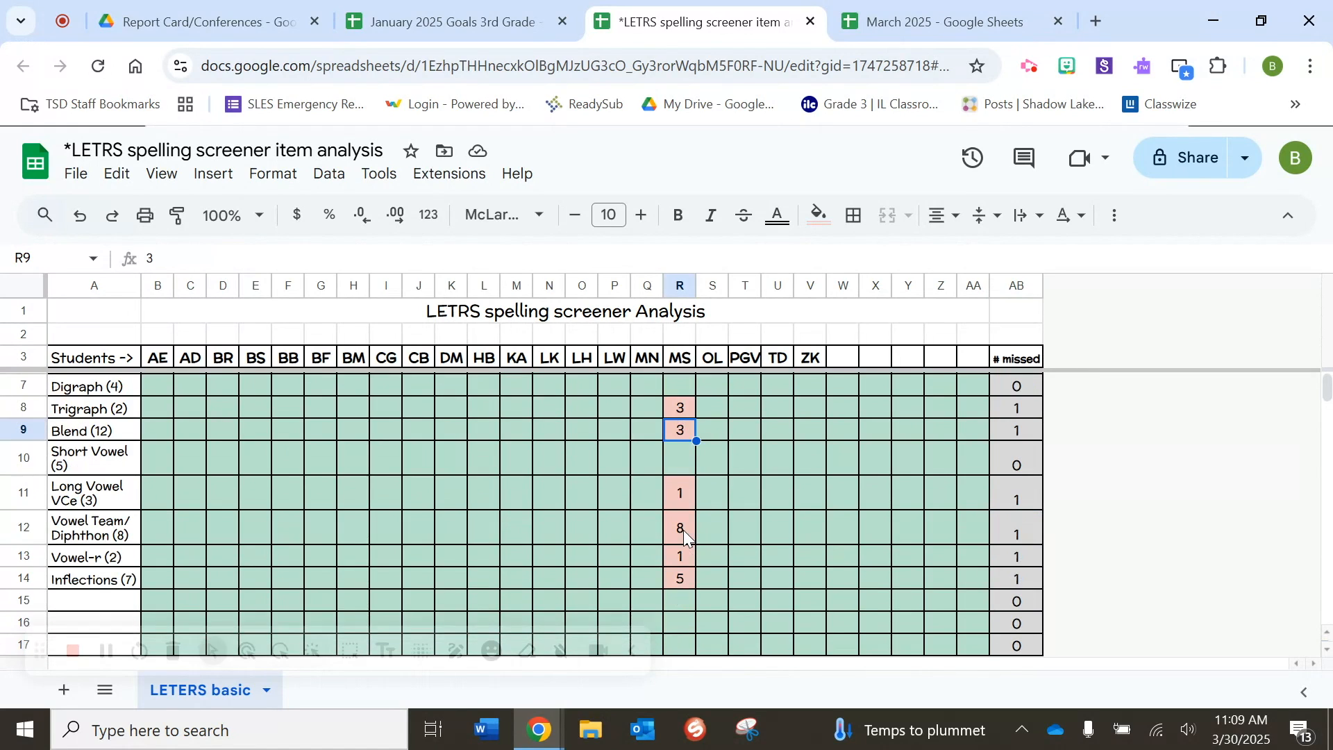
left_click(682, 527)
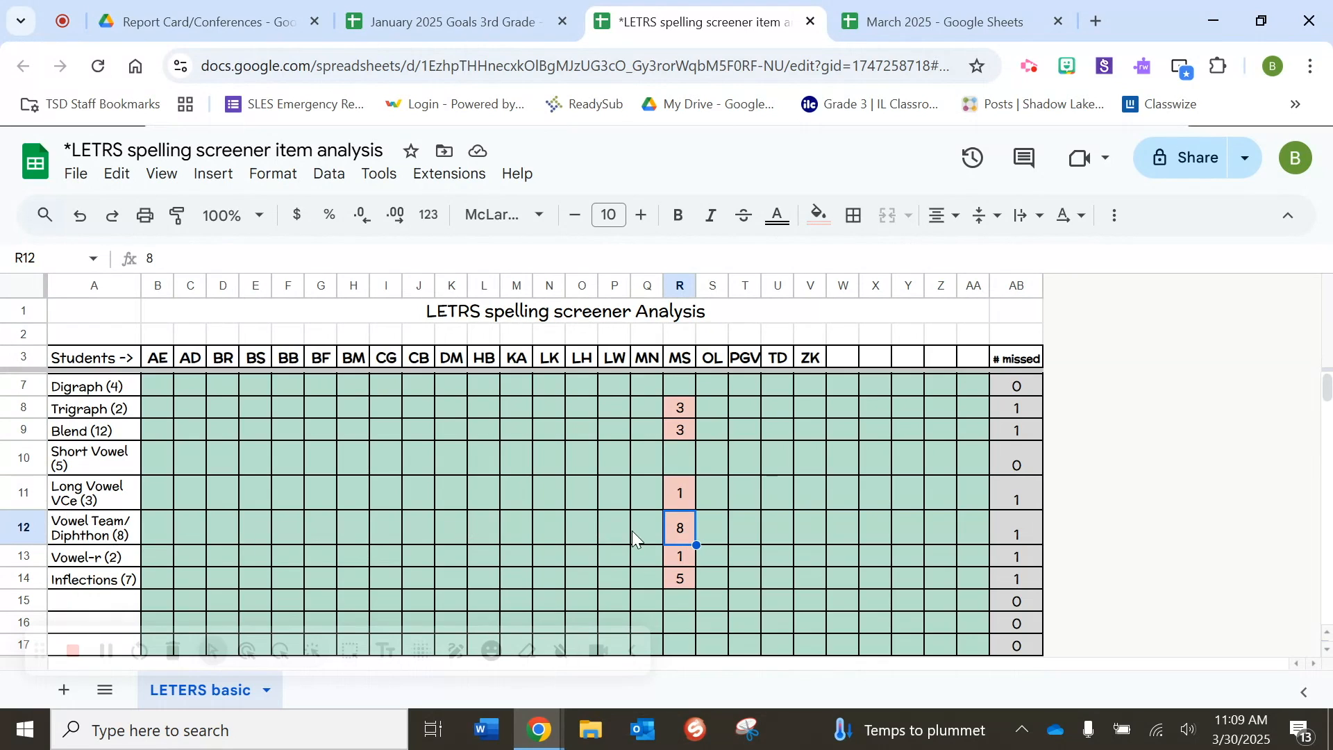
scroll(673, 506, "up", 2)
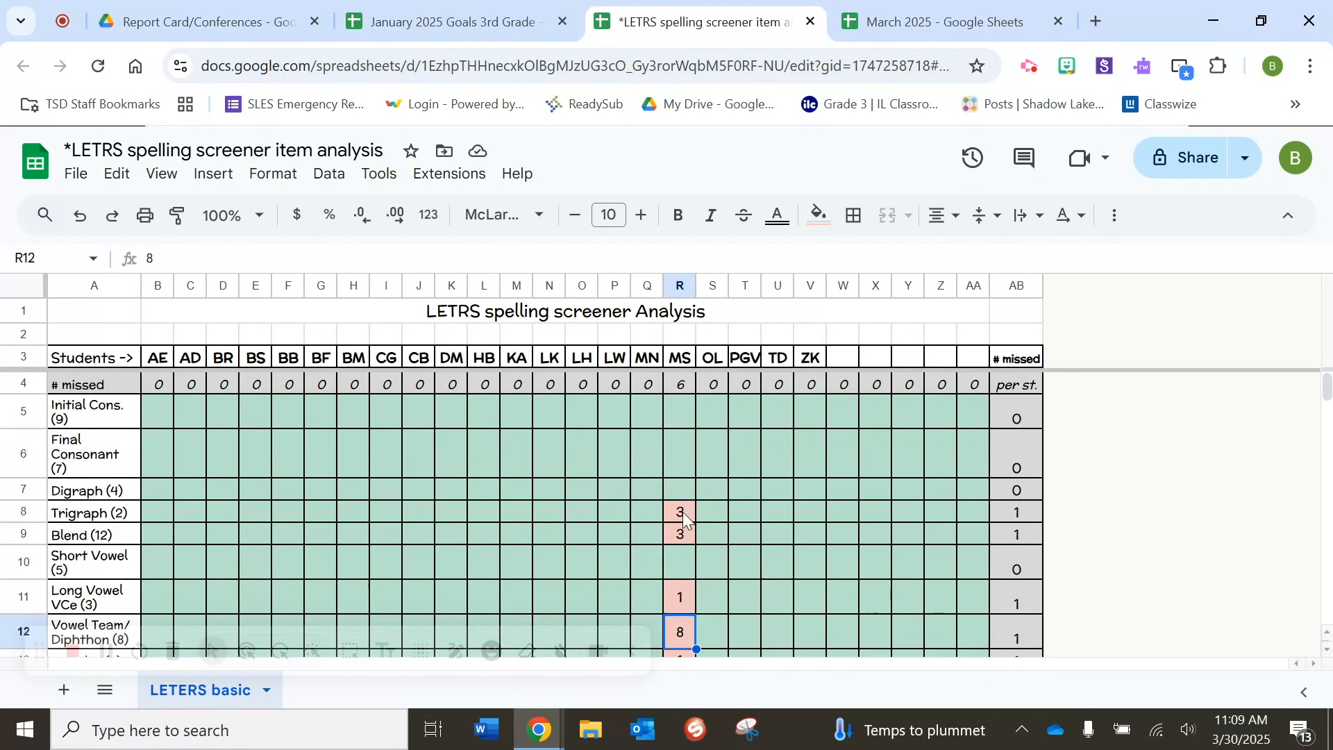
left_click(671, 535)
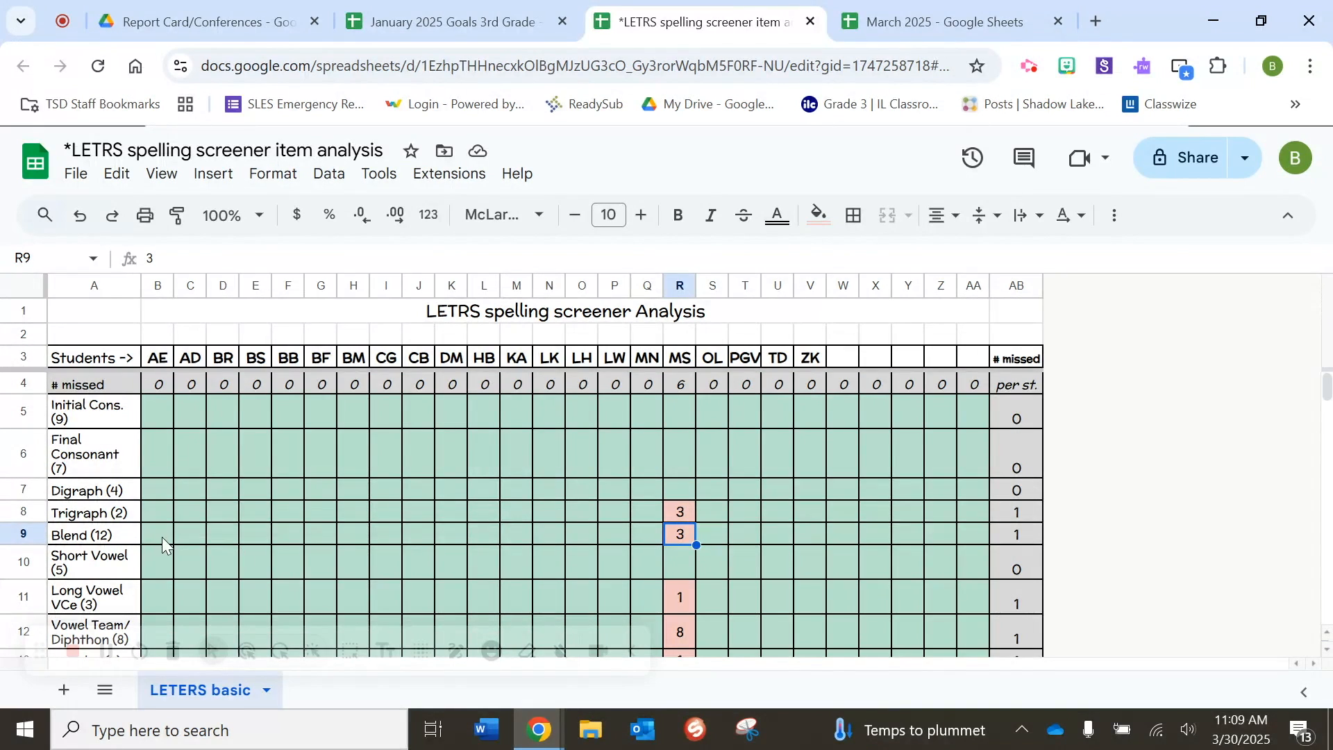
scroll(625, 544, "down", 2)
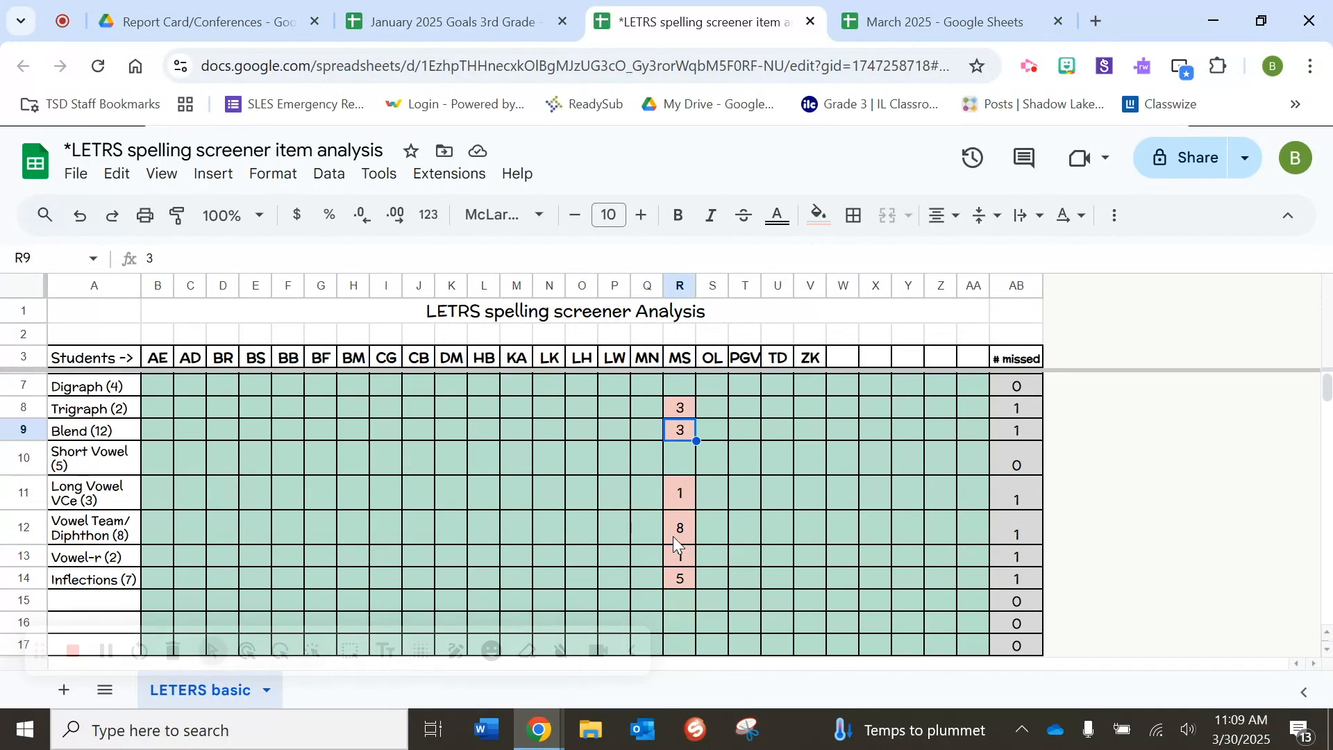
left_click(680, 531)
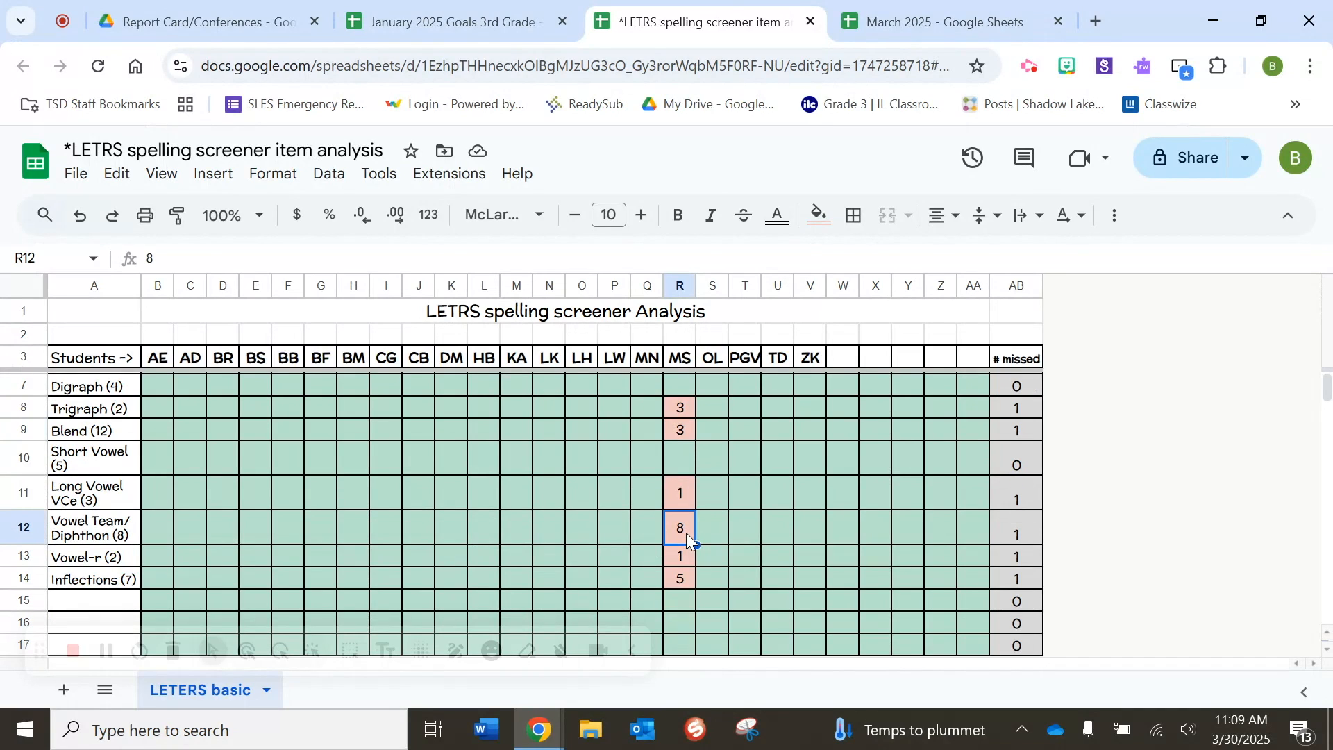
left_click(690, 428)
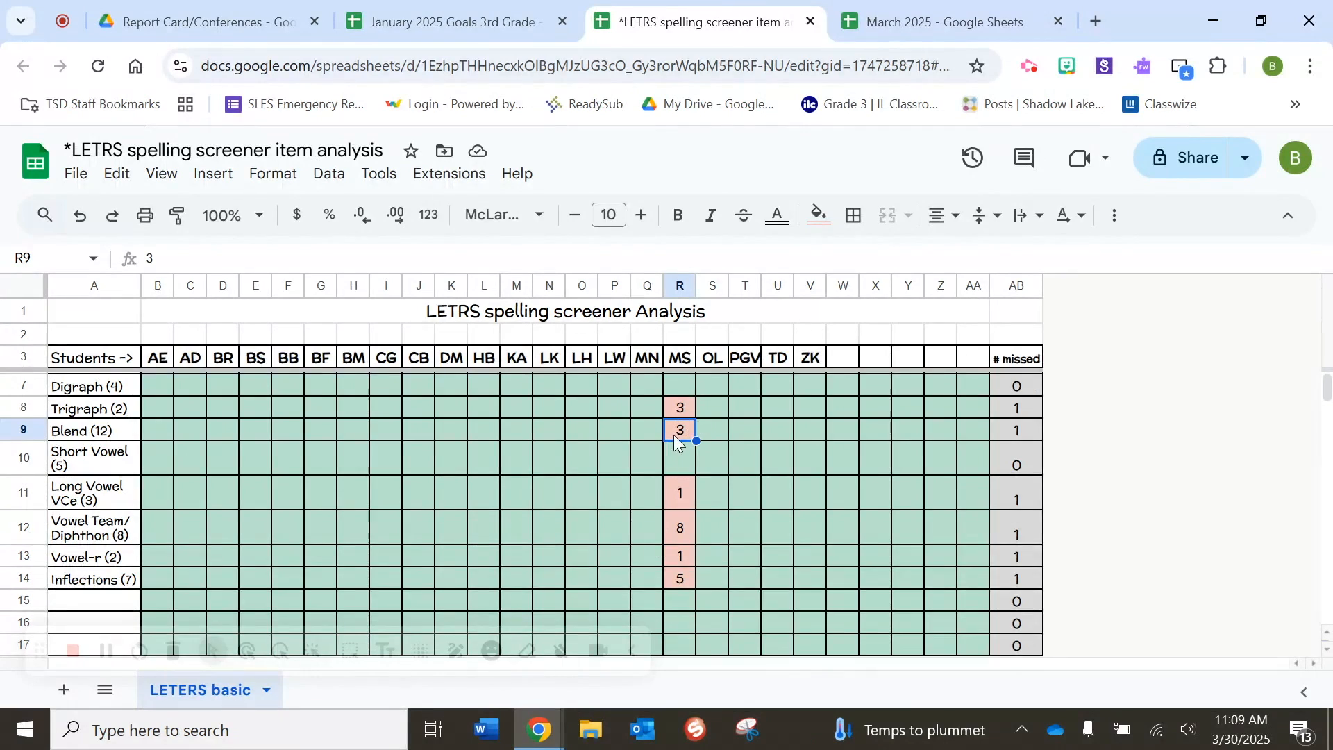
scroll(692, 449, "up", 2)
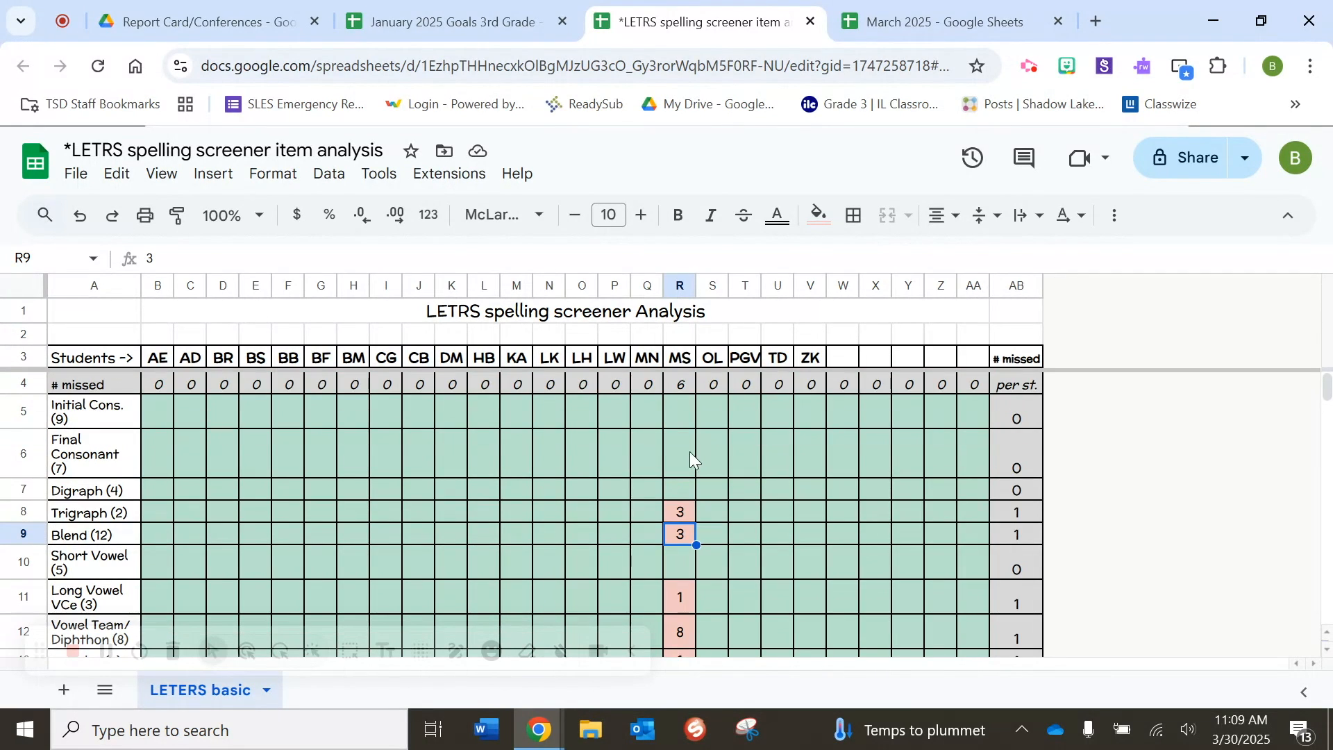
Step: Examine the COUNTA totals for missed categories per student in R4 and missed students per category in AB8
left_click(685, 386)
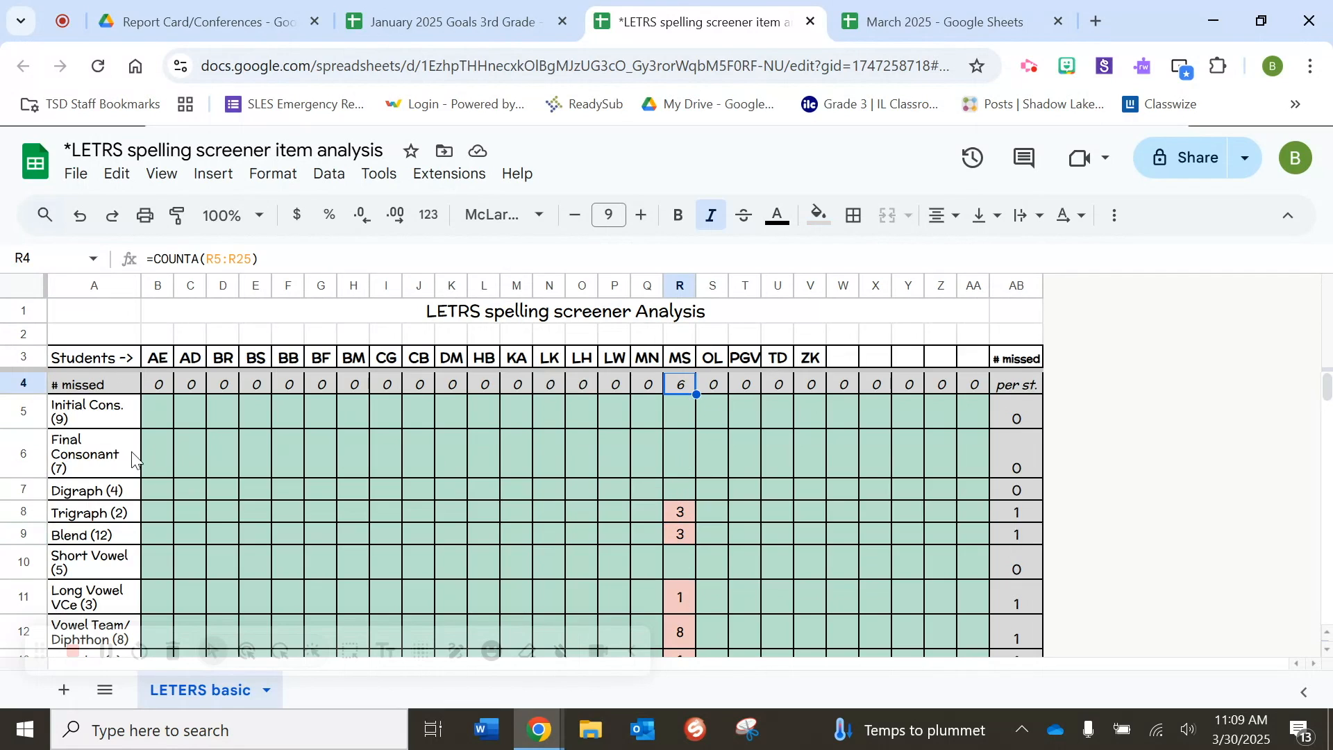
scroll(104, 513, "down", 2)
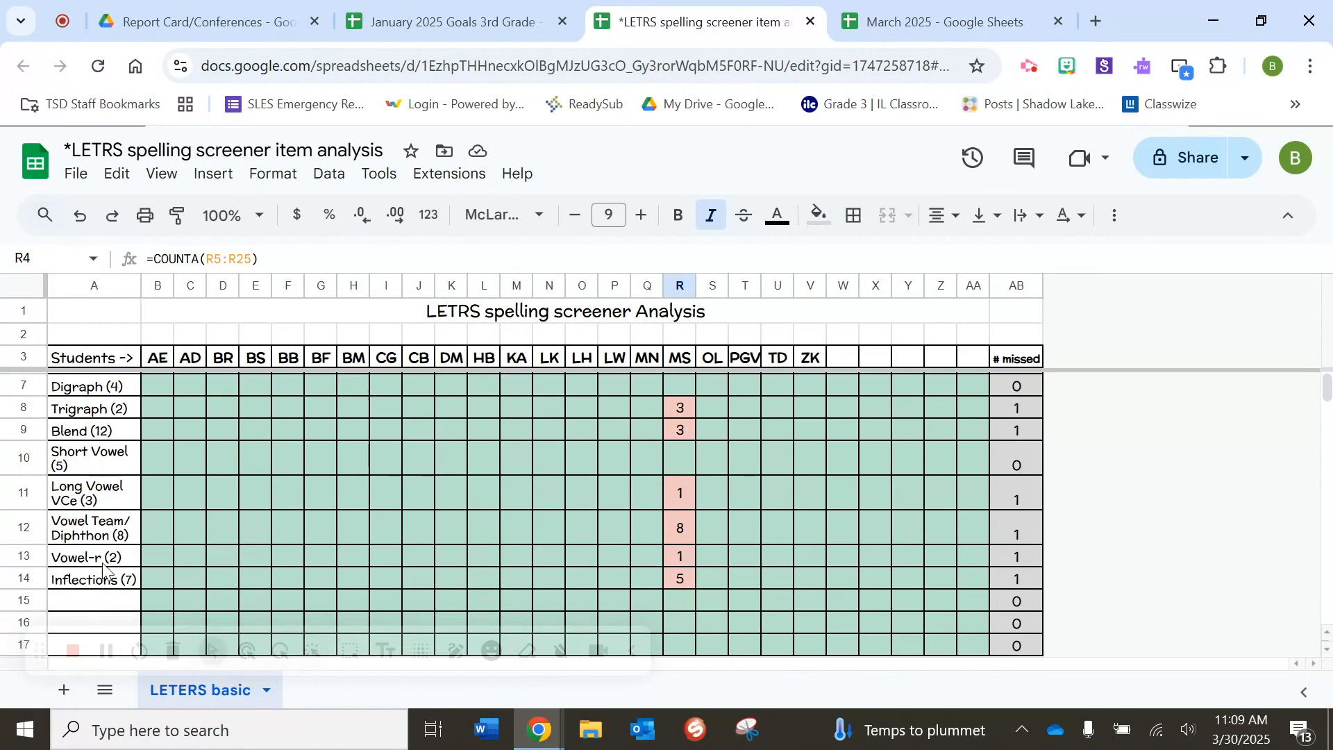
scroll(137, 524, "up", 2)
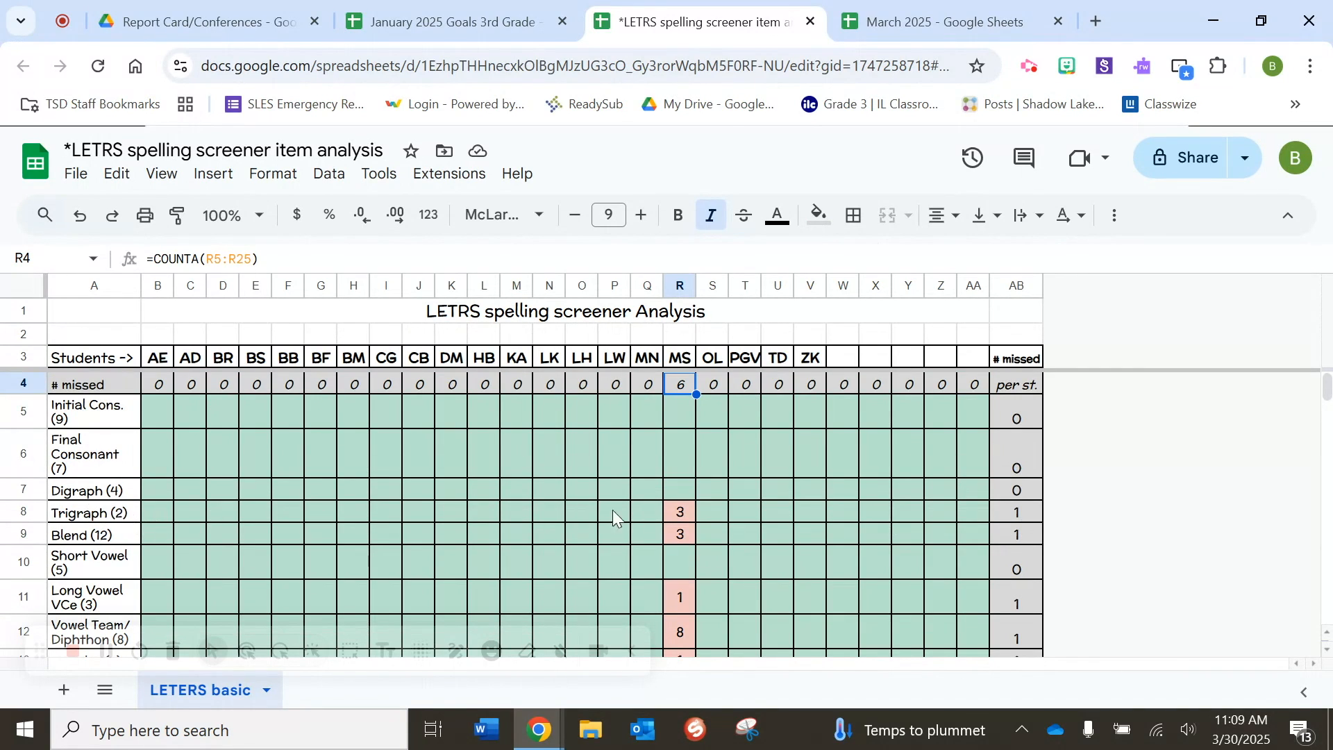
left_click(1006, 515)
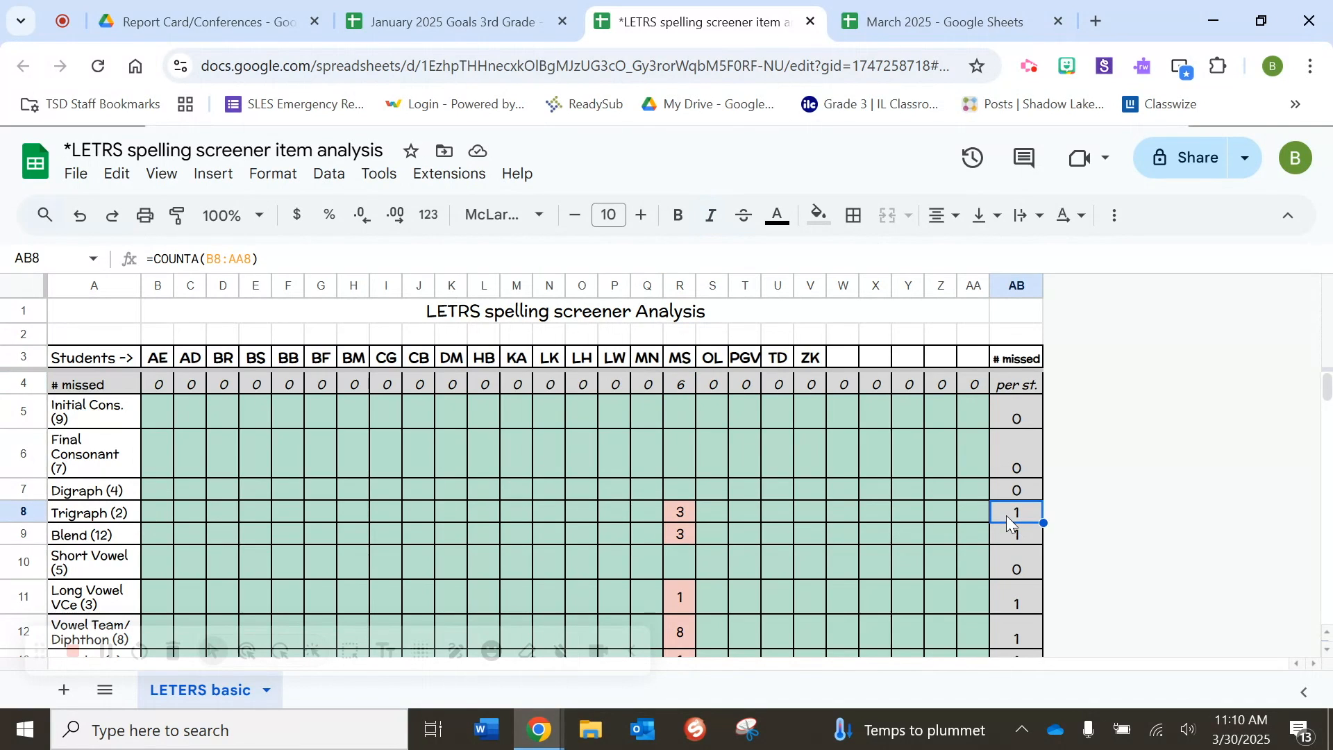
left_click(679, 384)
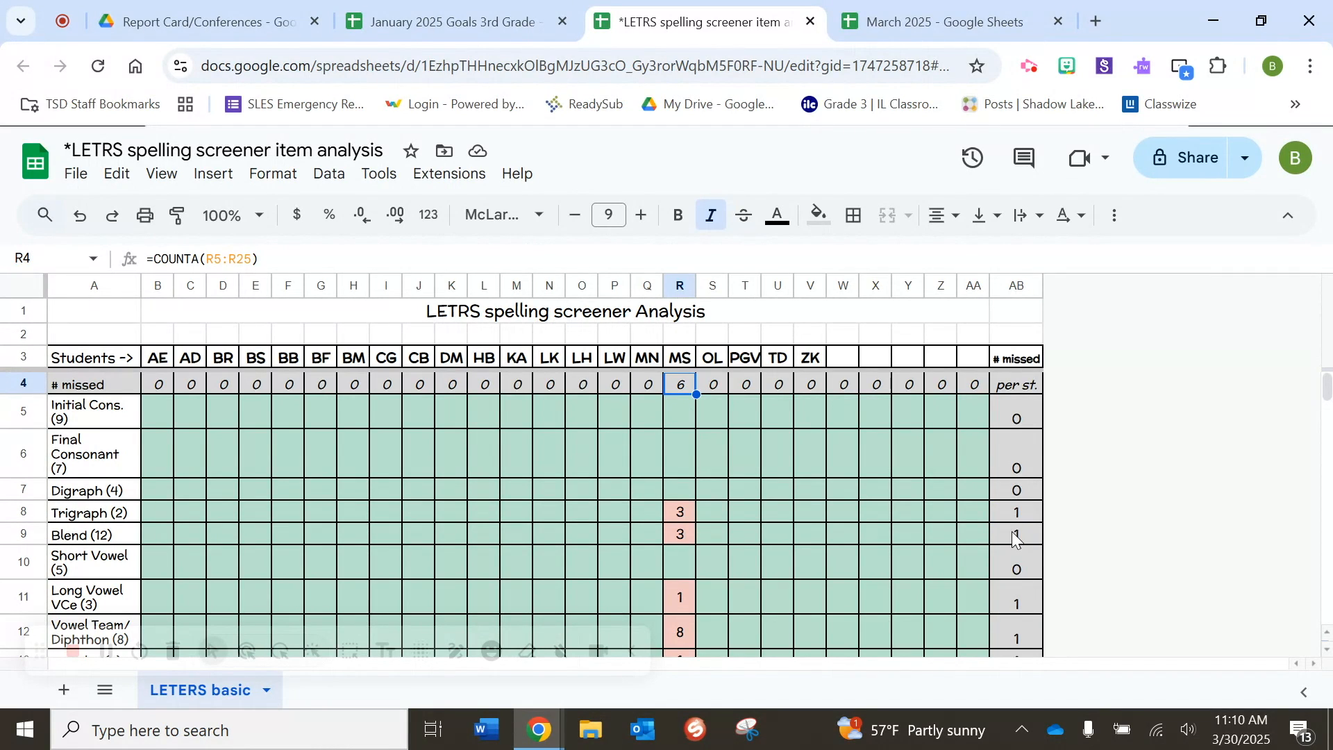
scroll(1010, 531, "down", 2)
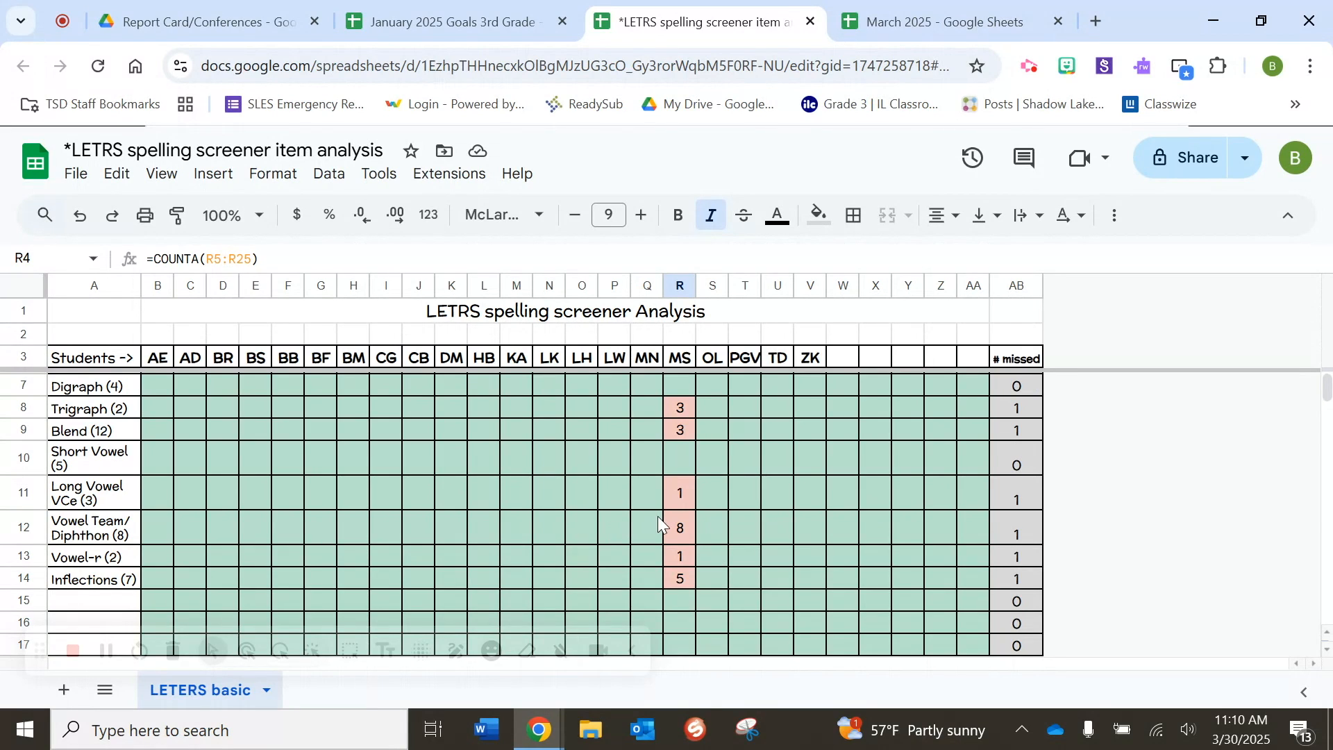
scroll(658, 525, "up", 2)
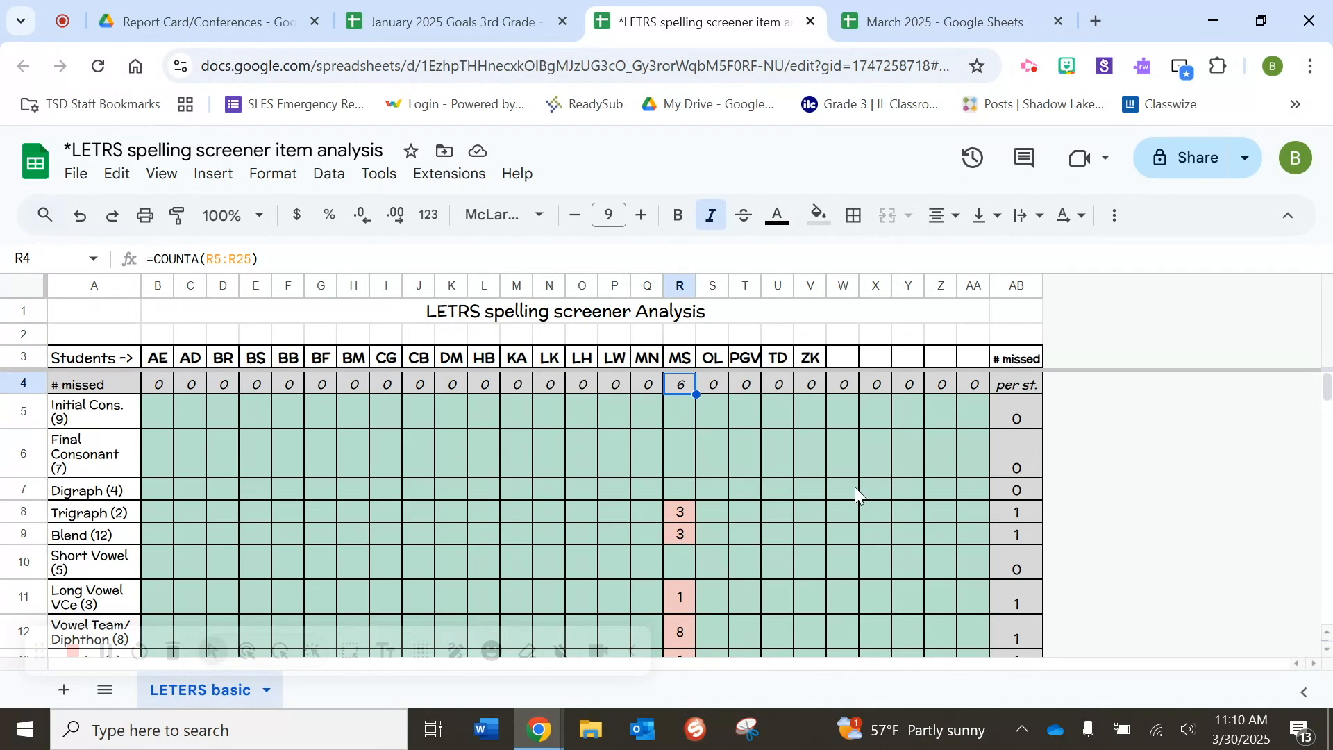
Step: Return to the March 2025 spreadsheet and review the math sheet's score in E6 and average formula in H5
left_click(896, 25)
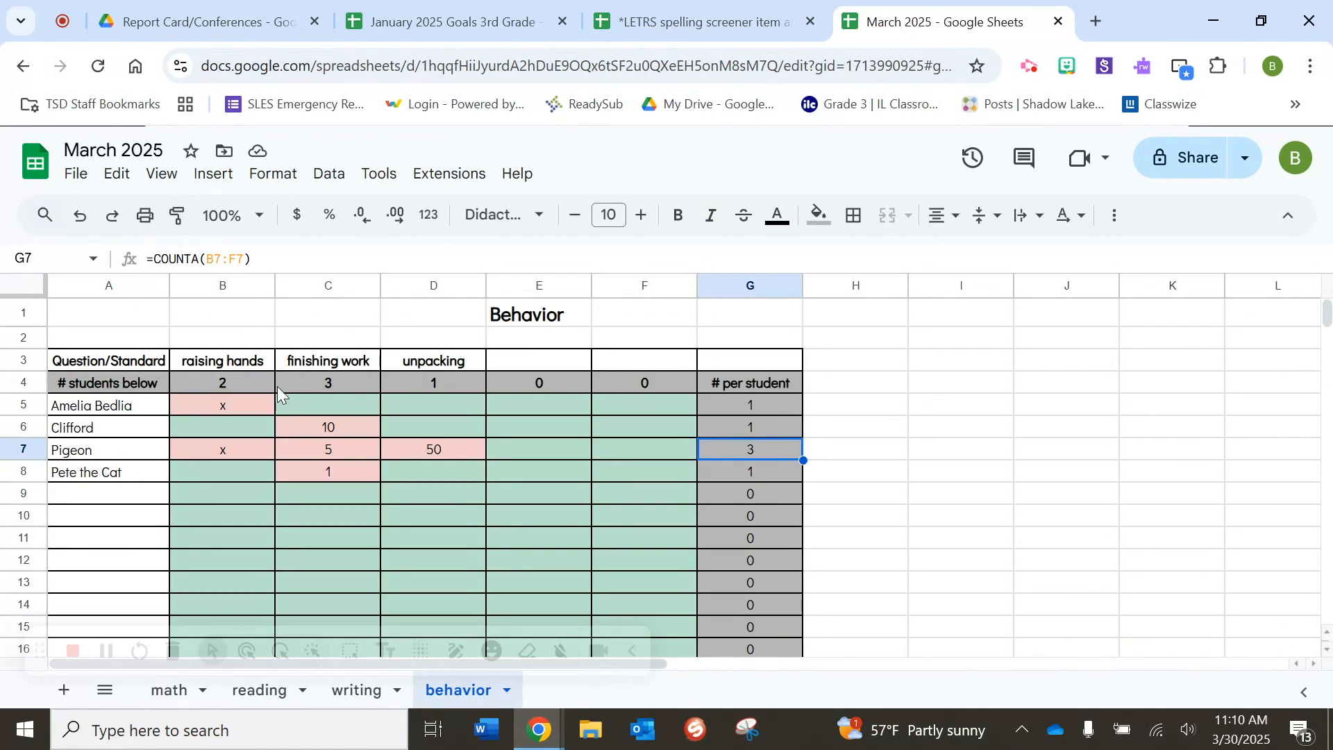
left_click(170, 690)
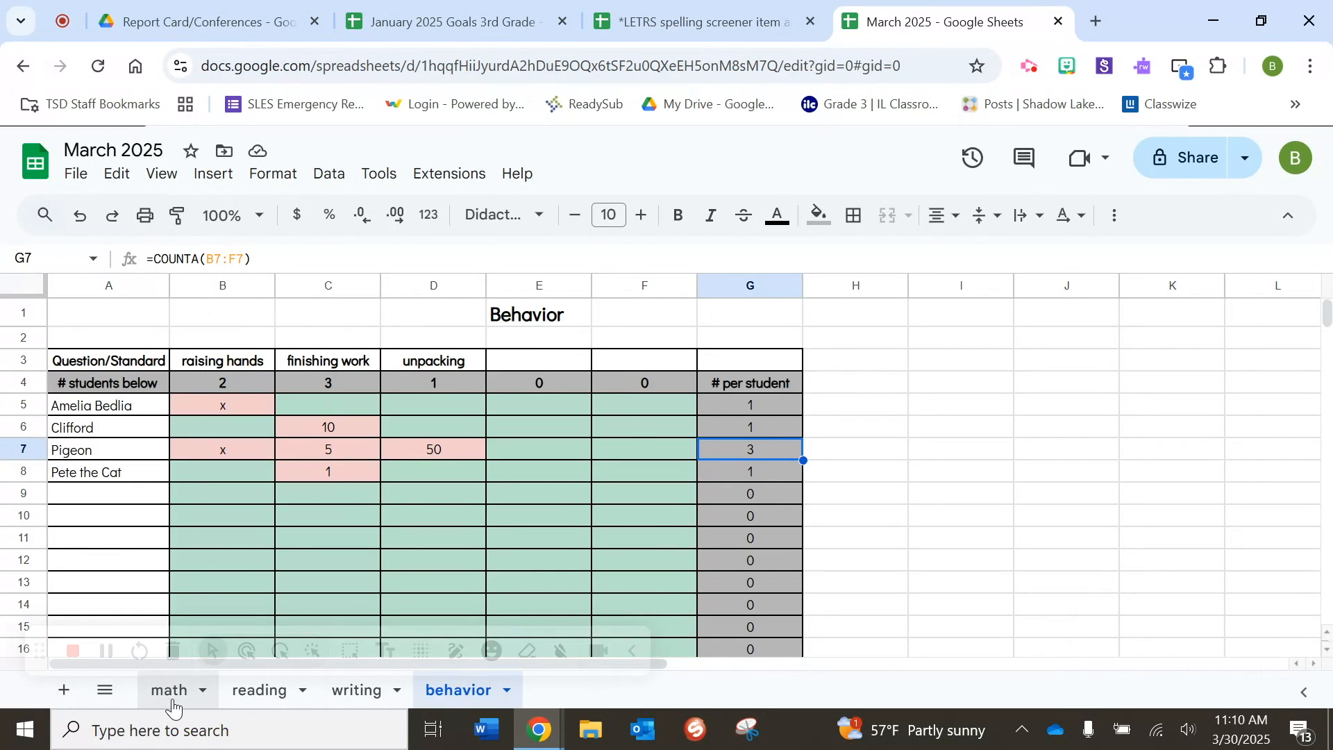
left_click(525, 424)
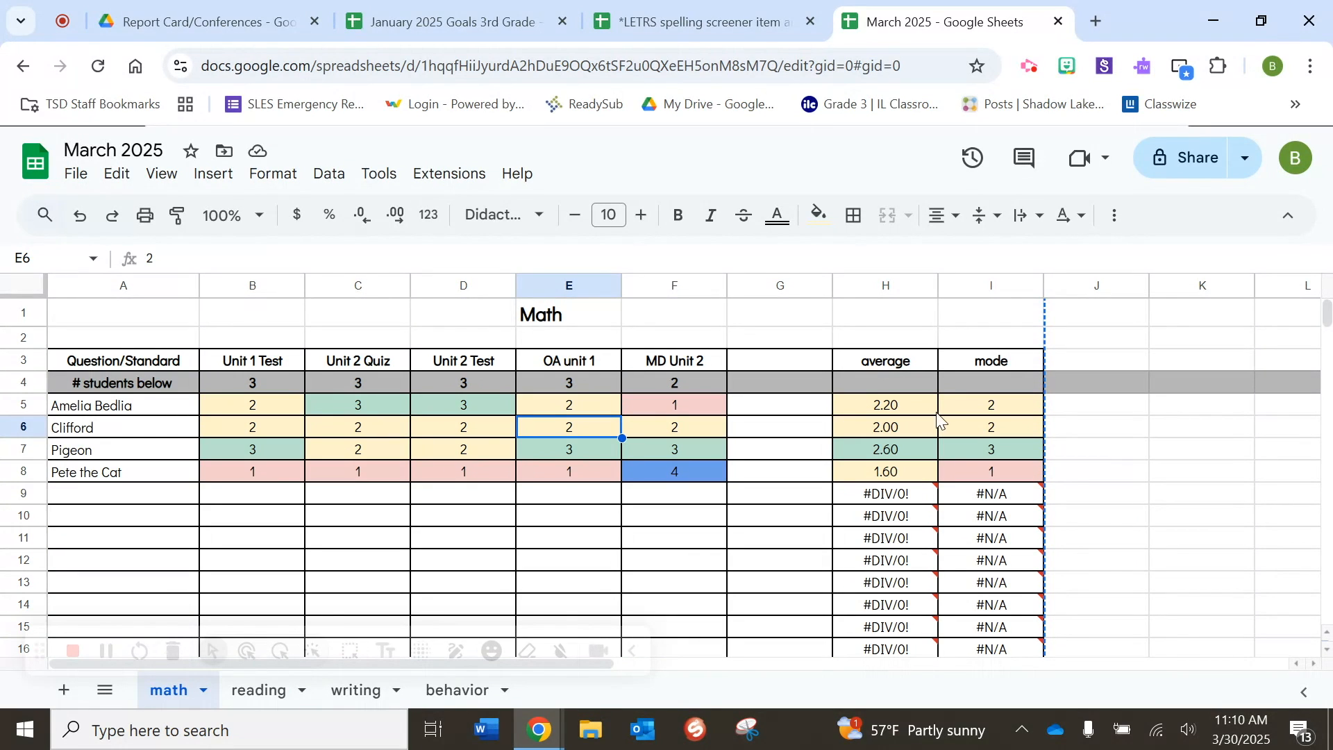
left_click(901, 409)
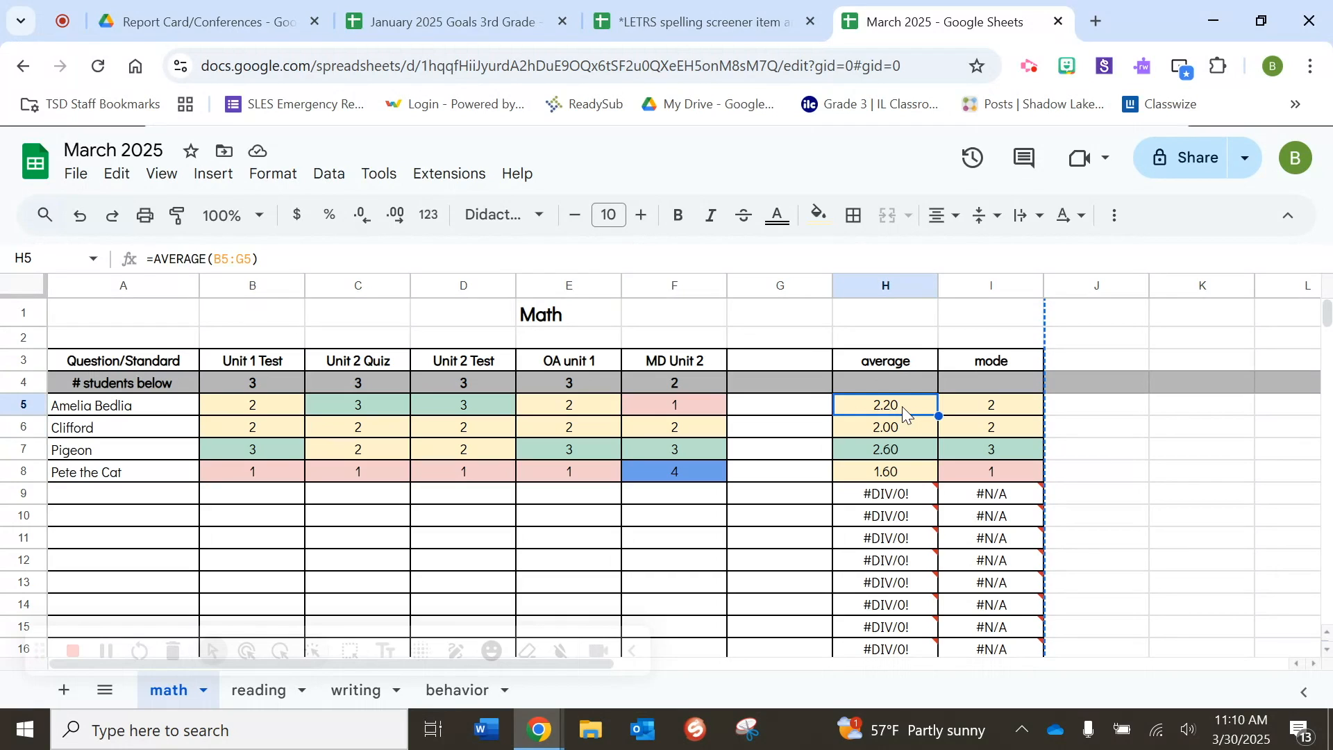